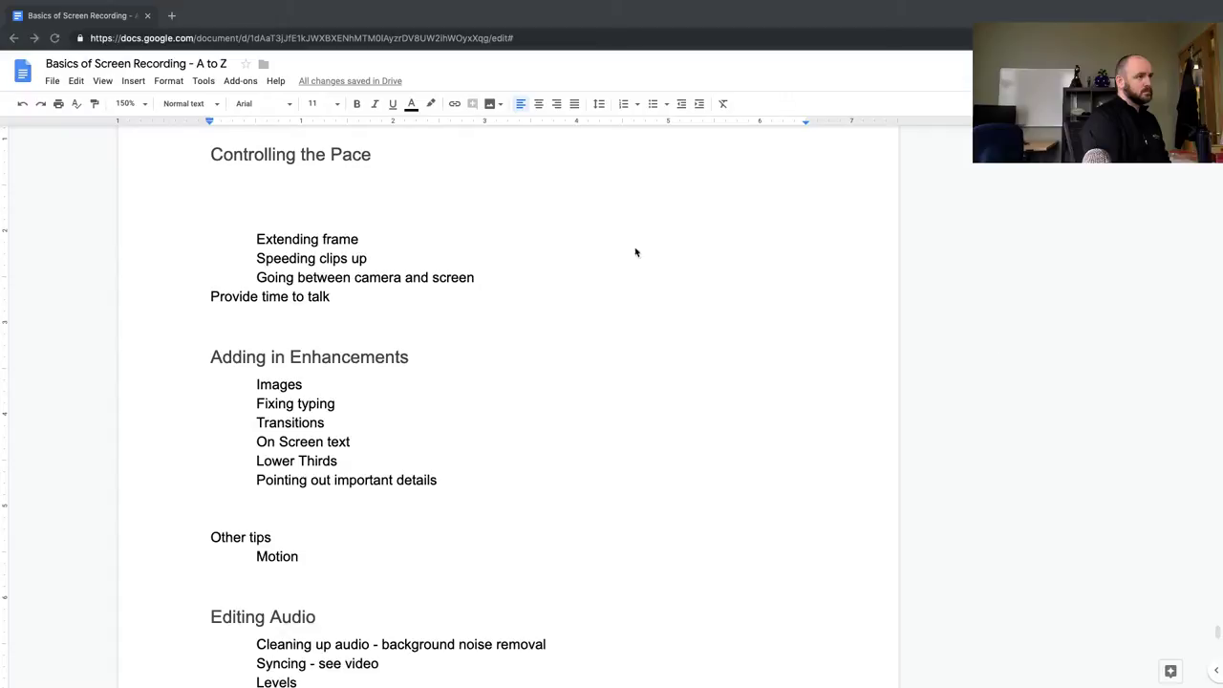
{"action": "left_click", "coordinate": [402, 199]}
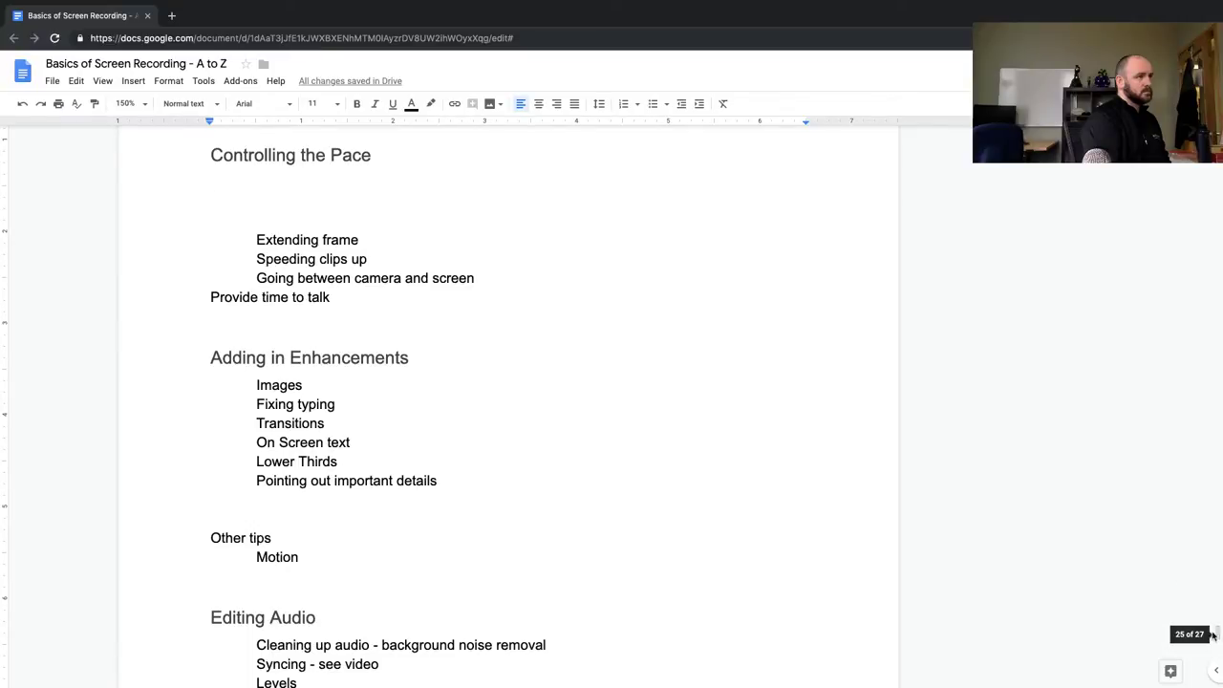
{"action": "mouse_move", "coordinate": [1212, 634]}
{"action": "left_mouse_down"}
{"action": "mouse_move", "coordinate": [1216, 134]}
{"action": "mouse_move", "coordinate": [1212, 633]}
{"action": "left_mouse_up"}
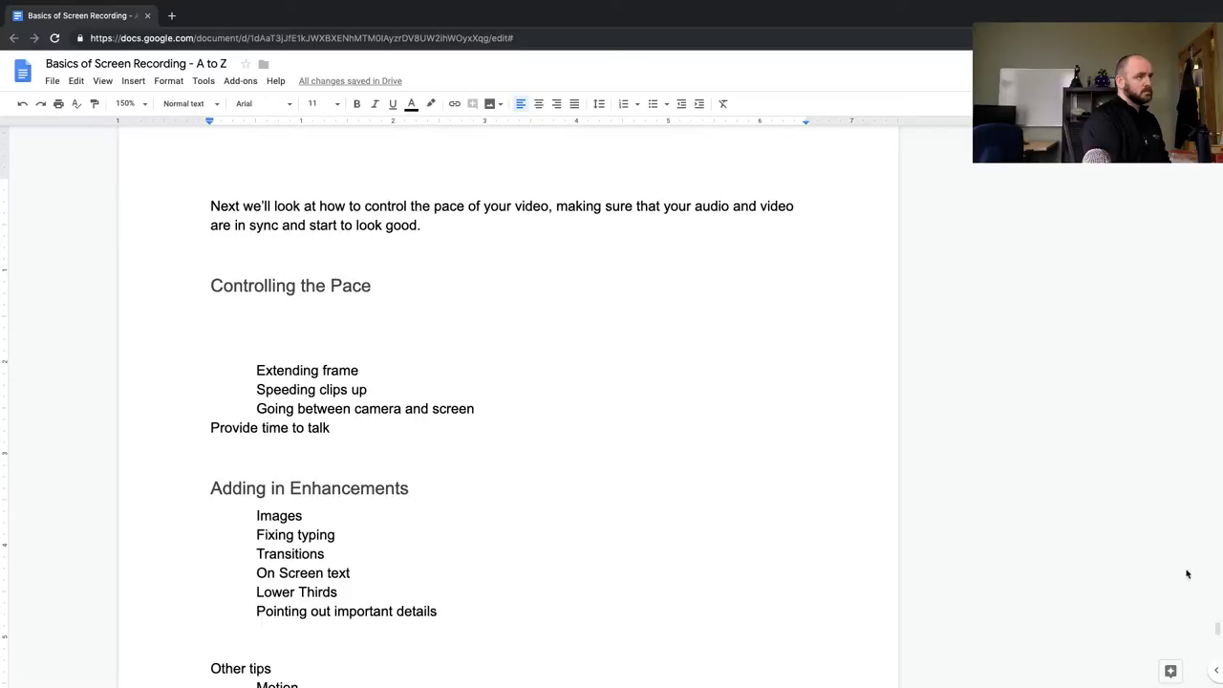
{"action": "mouse_move", "coordinate": [1218, 629]}
{"action": "left_mouse_down"}
{"action": "mouse_move", "coordinate": [1218, 591]}
{"action": "mouse_move", "coordinate": [1217, 630]}
{"action": "left_mouse_up"}
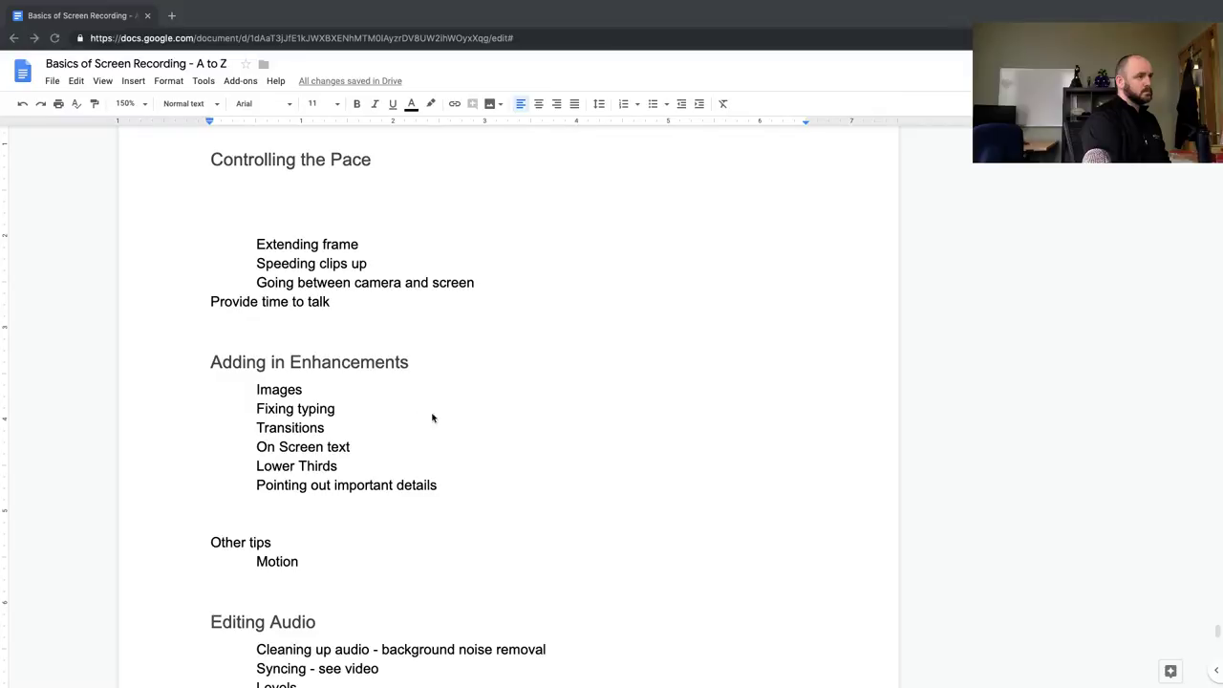
Under "Controlling the Pace", write "Now that basics of your video are on your timeline, it's time to start getting the audio and video to perfectly match up."
{"action": "left_click", "coordinate": [276, 195]}
{"action": "scroll", "coordinate": [283, 190], "scroll_direction": "up", "scroll_amount": 1}
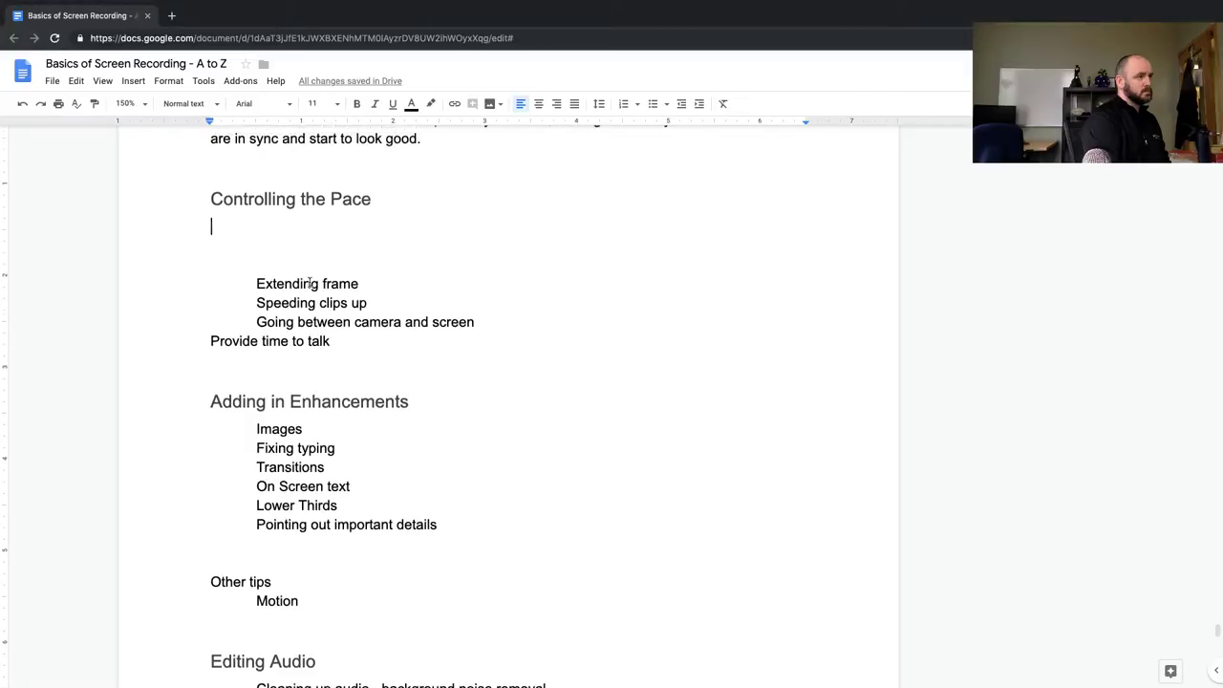
{"action": "scroll", "coordinate": [284, 191], "scroll_direction": "down", "scroll_amount": 1}
{"action": "type", "text": "Now th"}
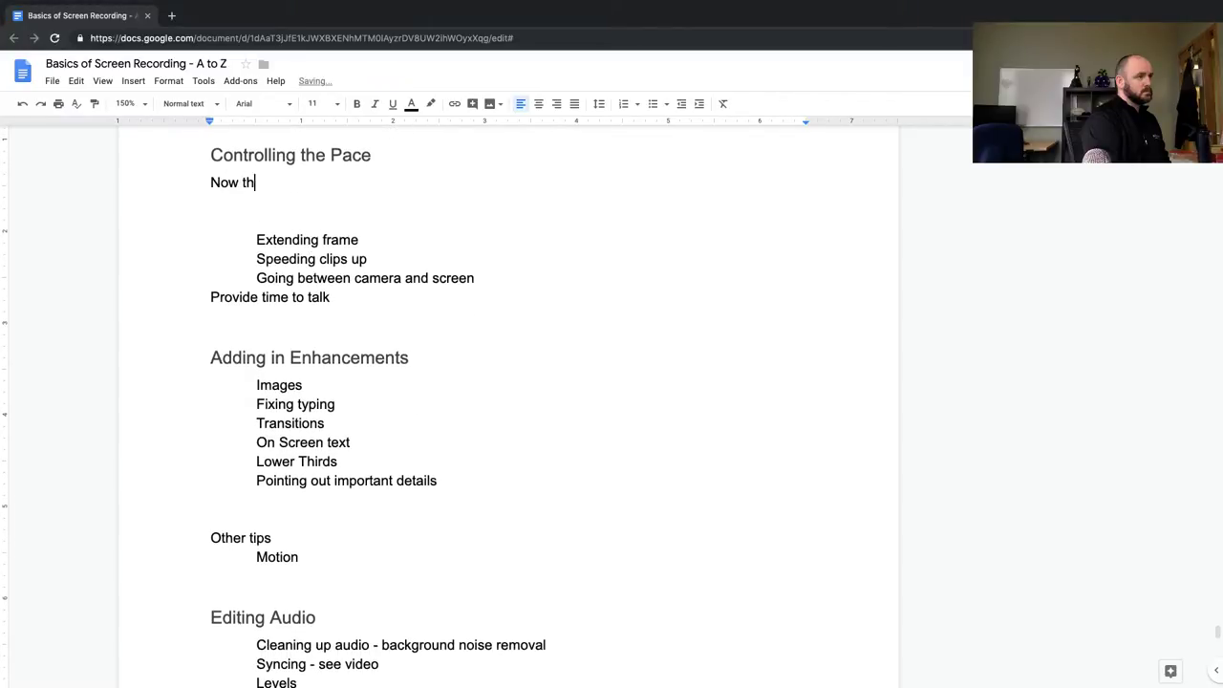
{"action": "type", "text": "at basics of your video are "}
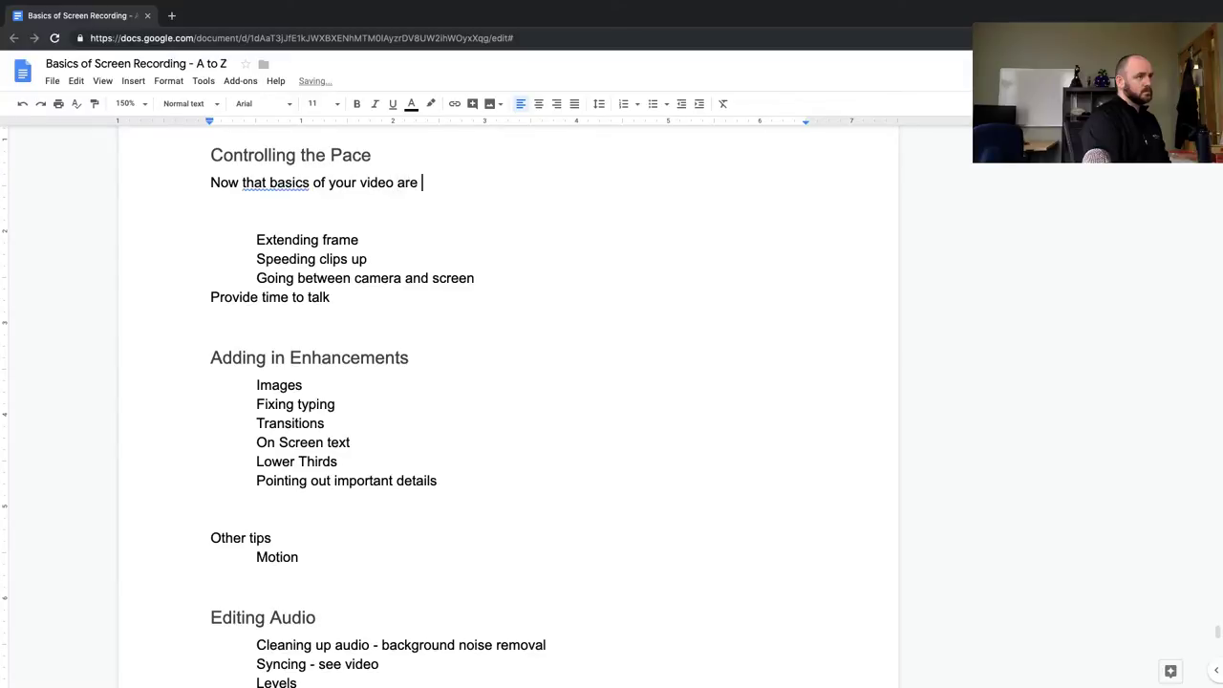
{"action": "type", "text": "on your timeline, it's time to g"}
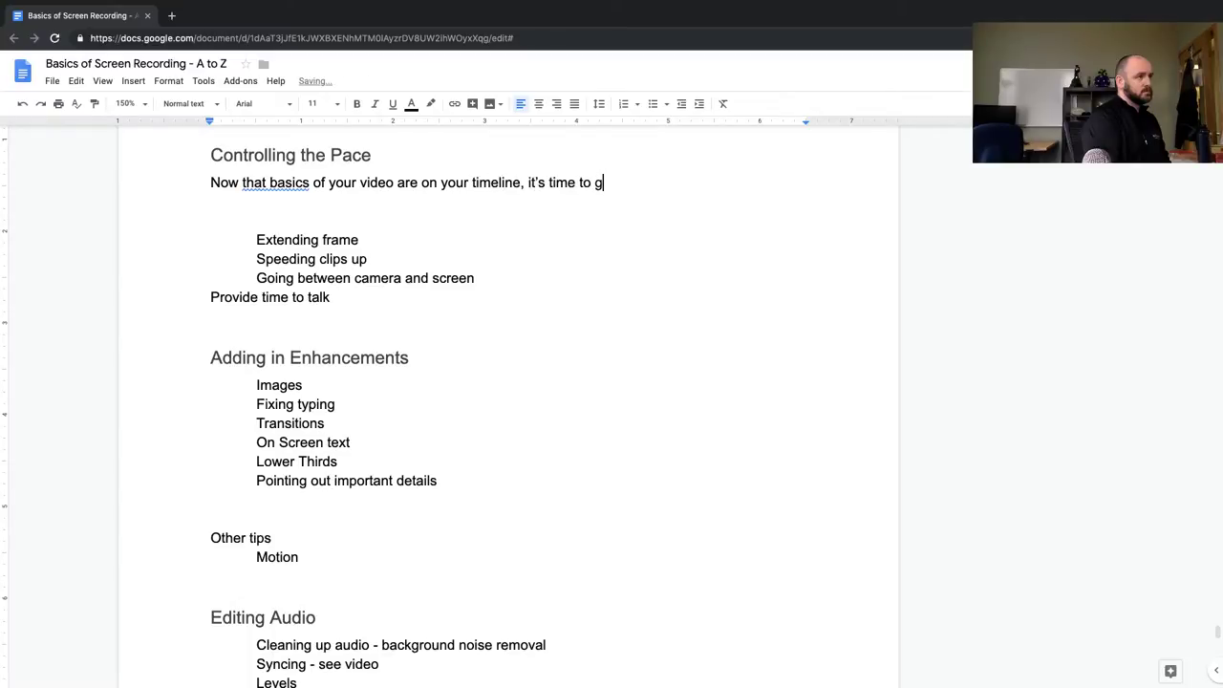
{"action": "key", "text": "BackSpace"}
{"action": "type", "text": "start getting the audi"}
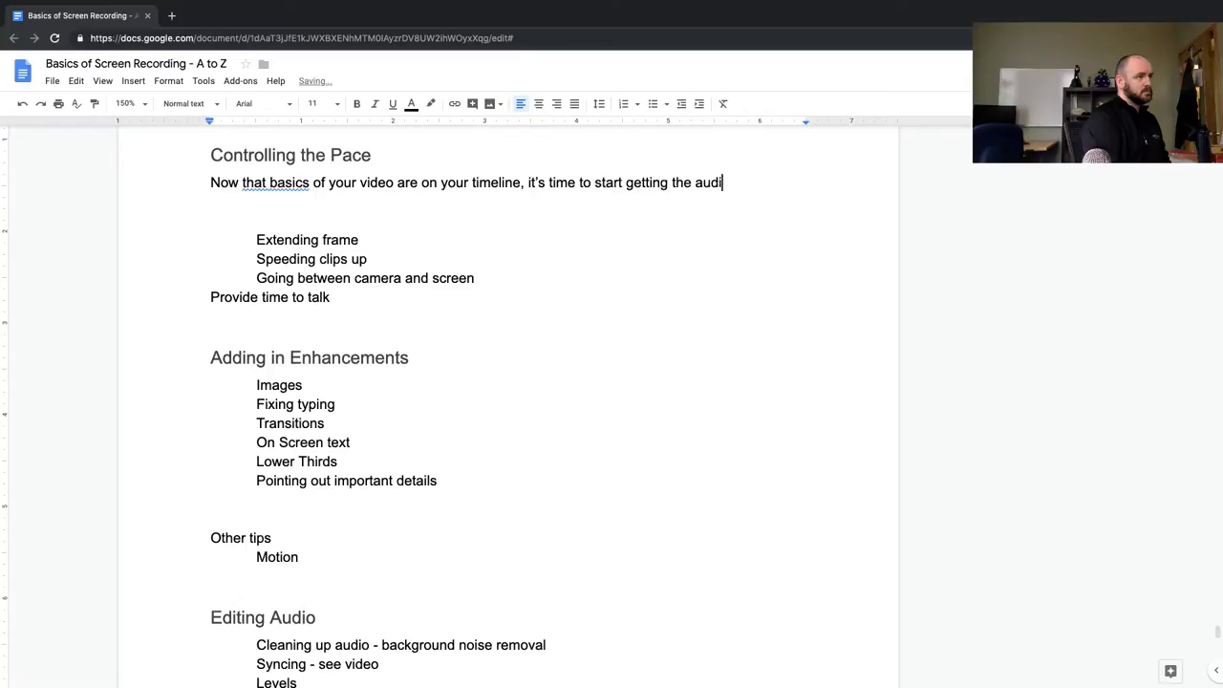
{"action": "type", "text": "o and video to perfectly match up."}
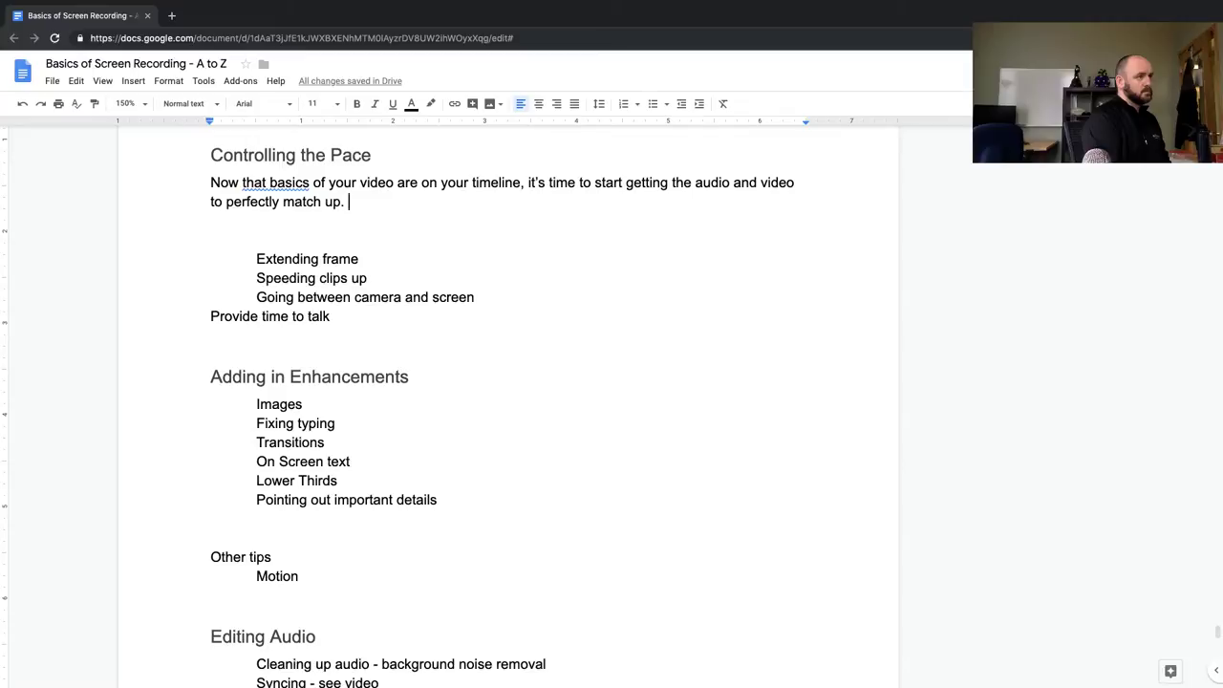
Start a new paragraph with "As you start getting your video and audio to match, you'll want to"
{"action": "key", "text": "Return"}
{"action": "key", "text": "Return"}
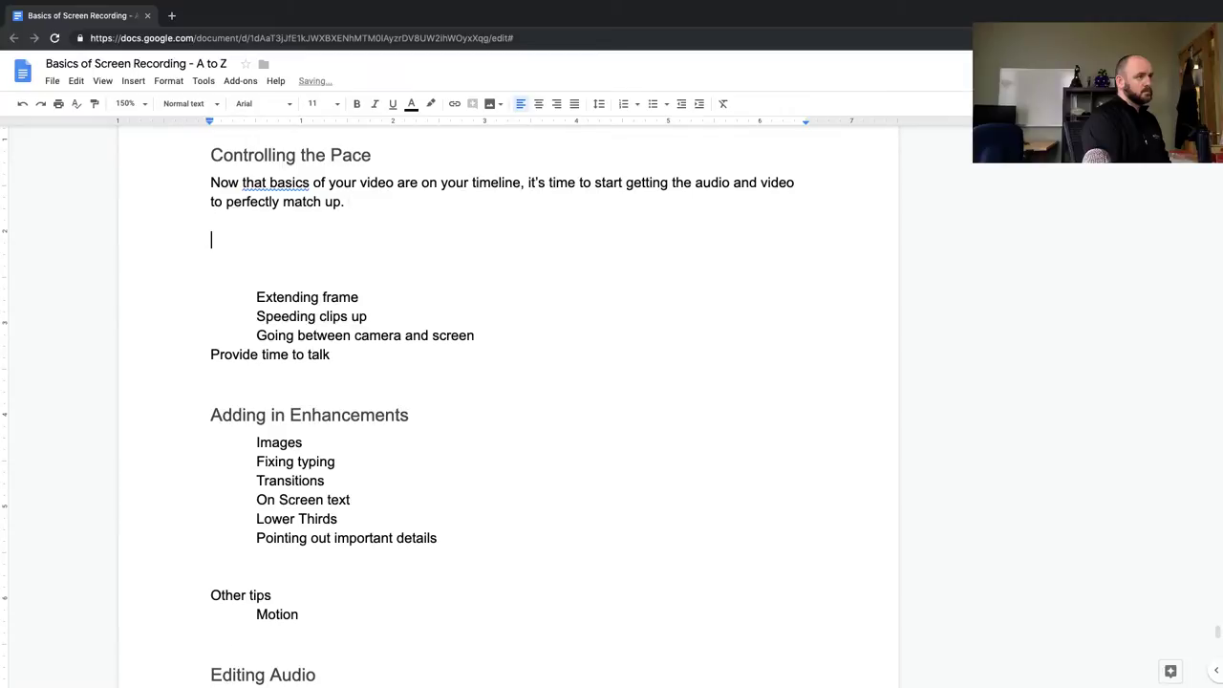
{"action": "type", "text": "As you start getting you"}
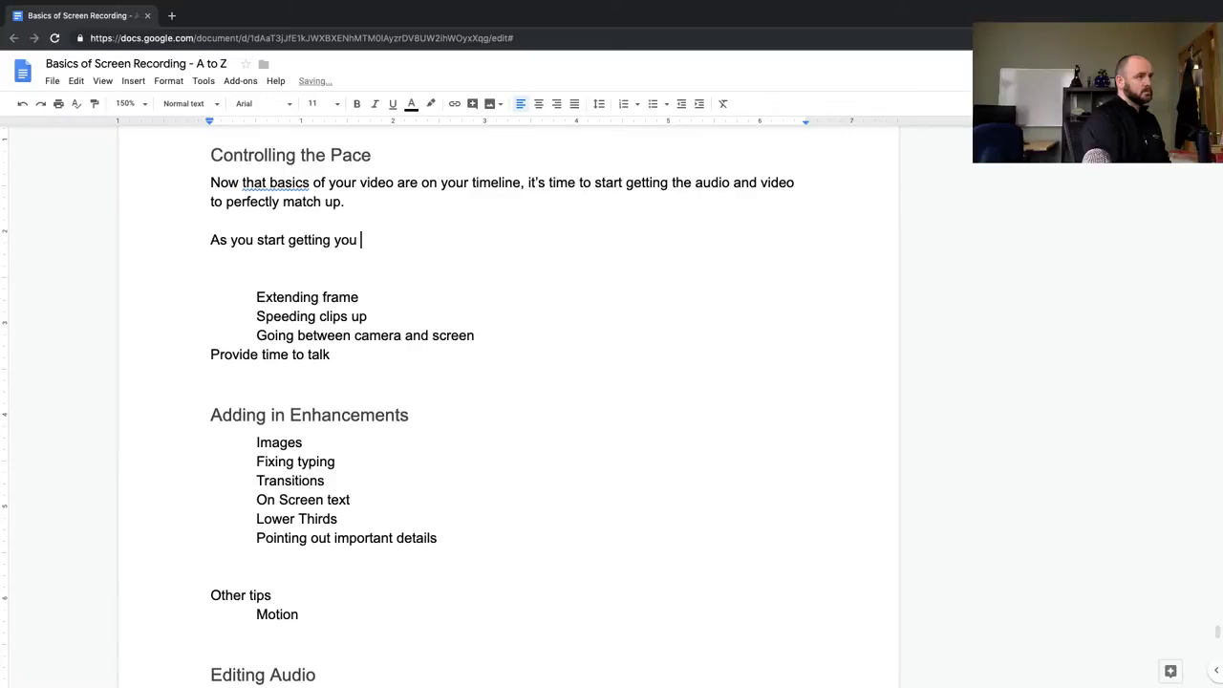
{"action": "type", "text": "r video and audo to"}
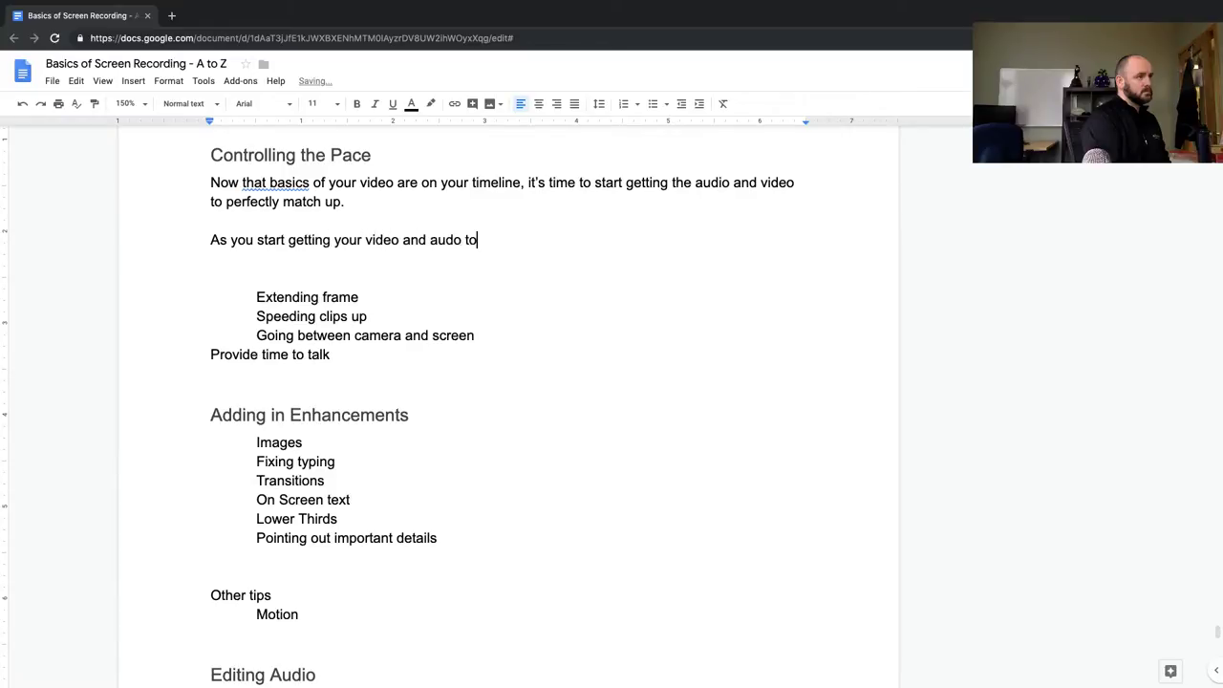
{"action": "key", "text": "BackSpace"}
{"action": "key", "text": "BackSpace"}
{"action": "key", "text": "BackSpace"}
{"action": "key", "text": "BackSpace"}
{"action": "type", "text": "i o"}
{"action": "key", "text": "BackSpace"}
{"action": "key", "text": "BackSpace"}
{"action": "type", "text": "o to match, you'll want tor"}
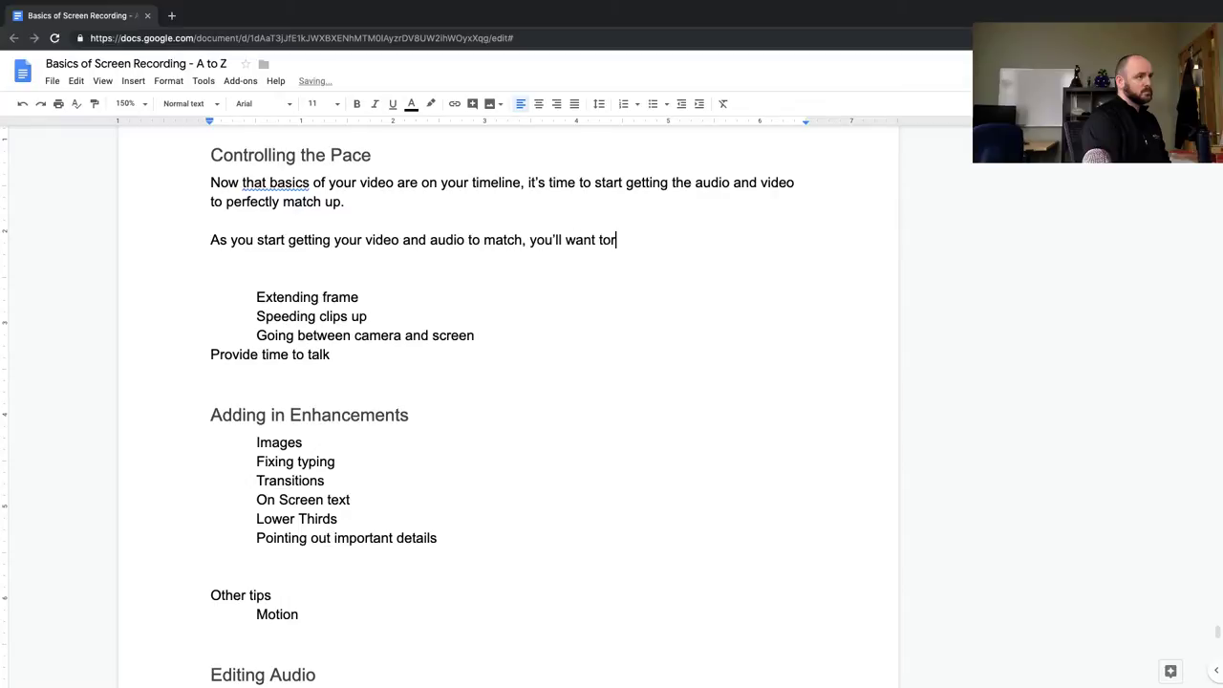
{"action": "key", "text": "BackSpace"}
Continue the sentence with "remember, especially if the topic you are presenting is new to"
{"action": "type", "text": "remember, especially if the toi"}
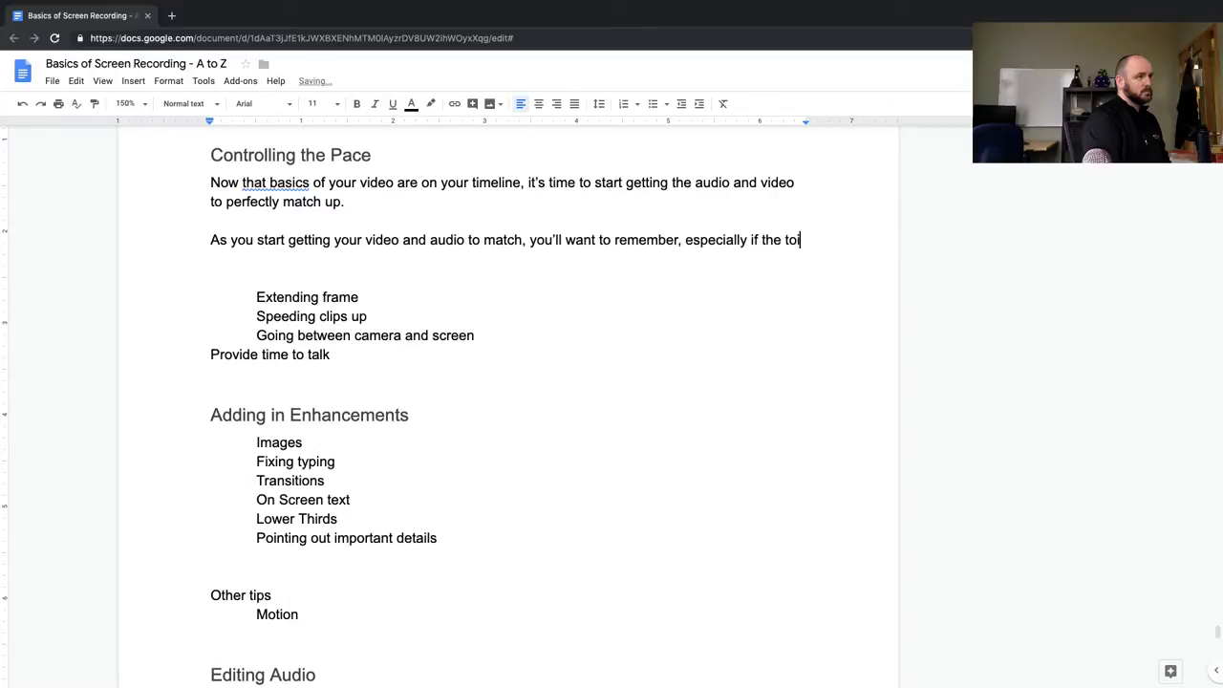
{"action": "key", "text": "BackSpace"}
{"action": "type", "text": "pic "}
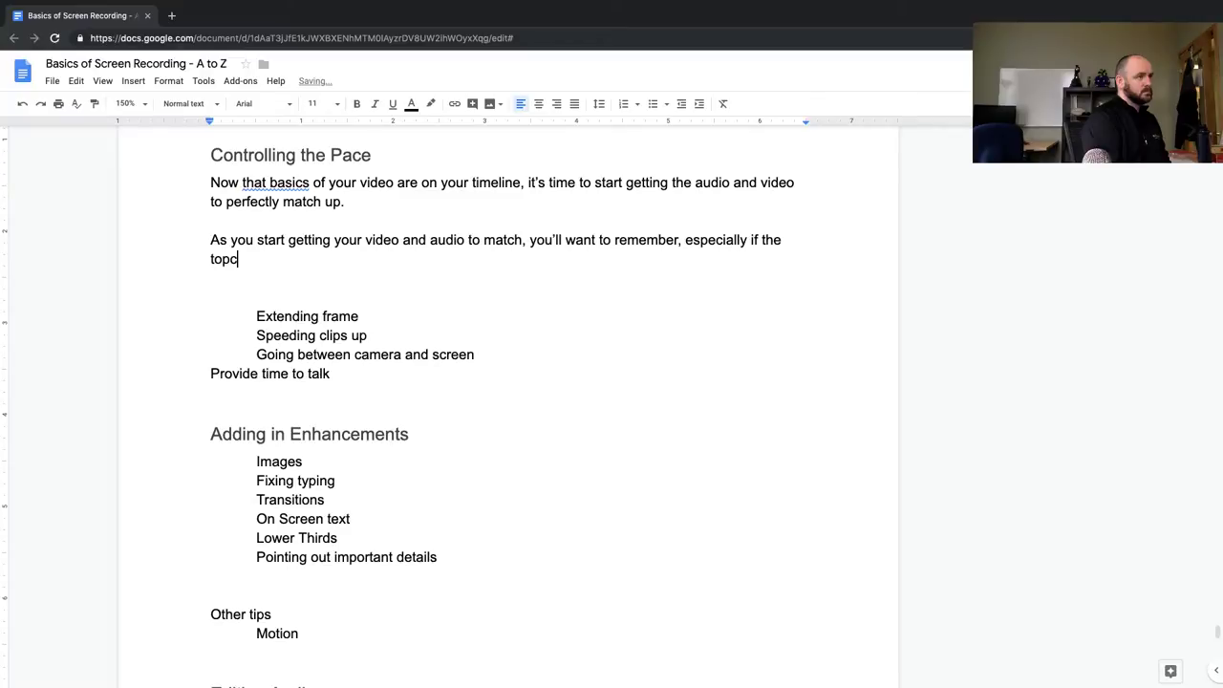
{"action": "type", "text": "you a"}
{"action": "key", "text": "BackSpace"}
{"action": "type", "text": "are presenting "}
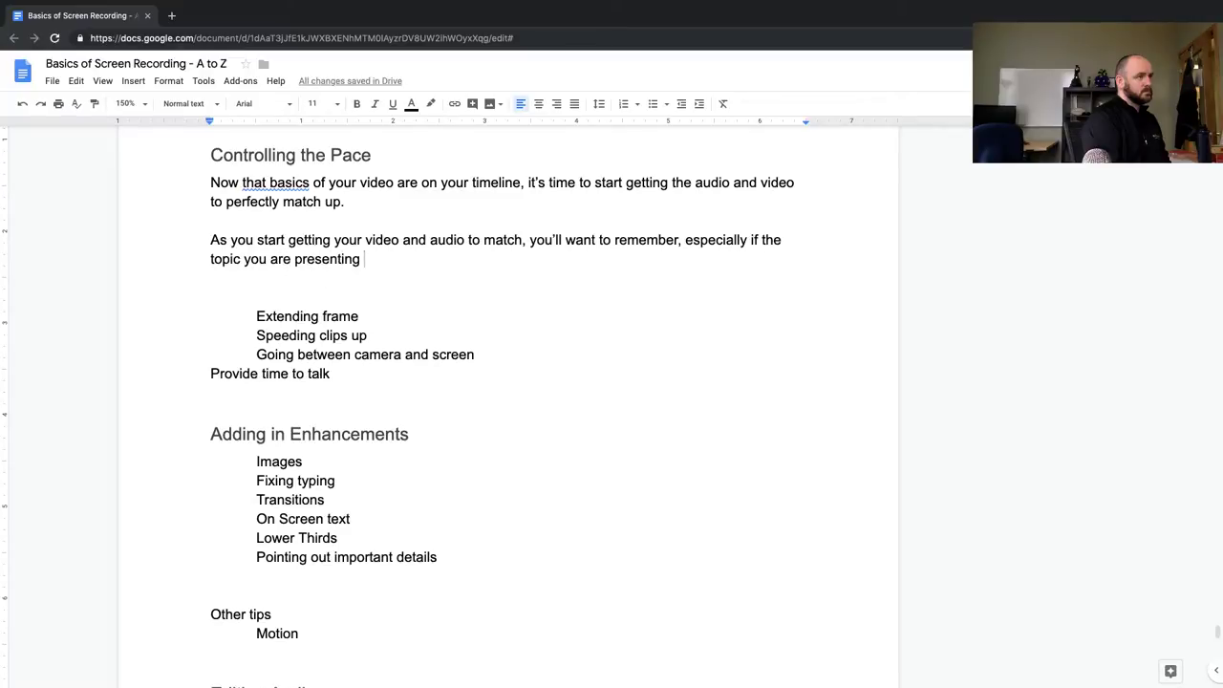
{"action": "type", "text": "is new to"}
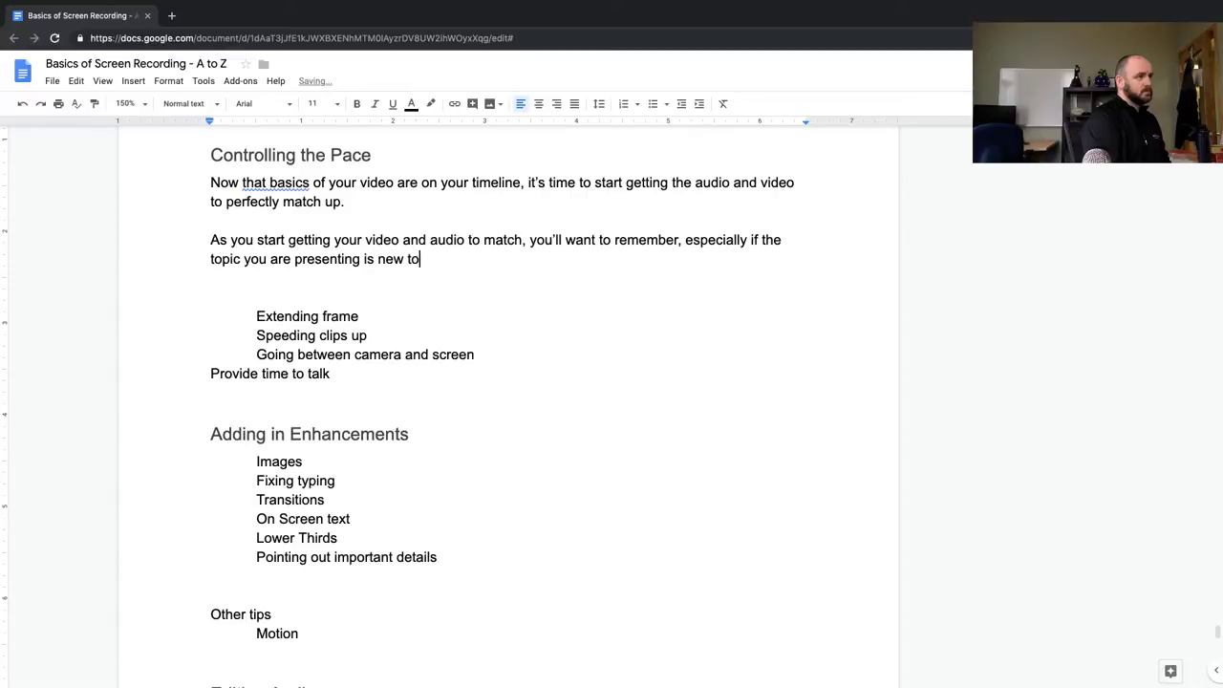
Finish the sentence with "your audience, that you need to make sure, that they can easily follow allong."
{"action": "type", "text": " your audience, that yo"}
{"action": "key", "text": "BackSpace"}
{"action": "key", "text": "BackSpace"}
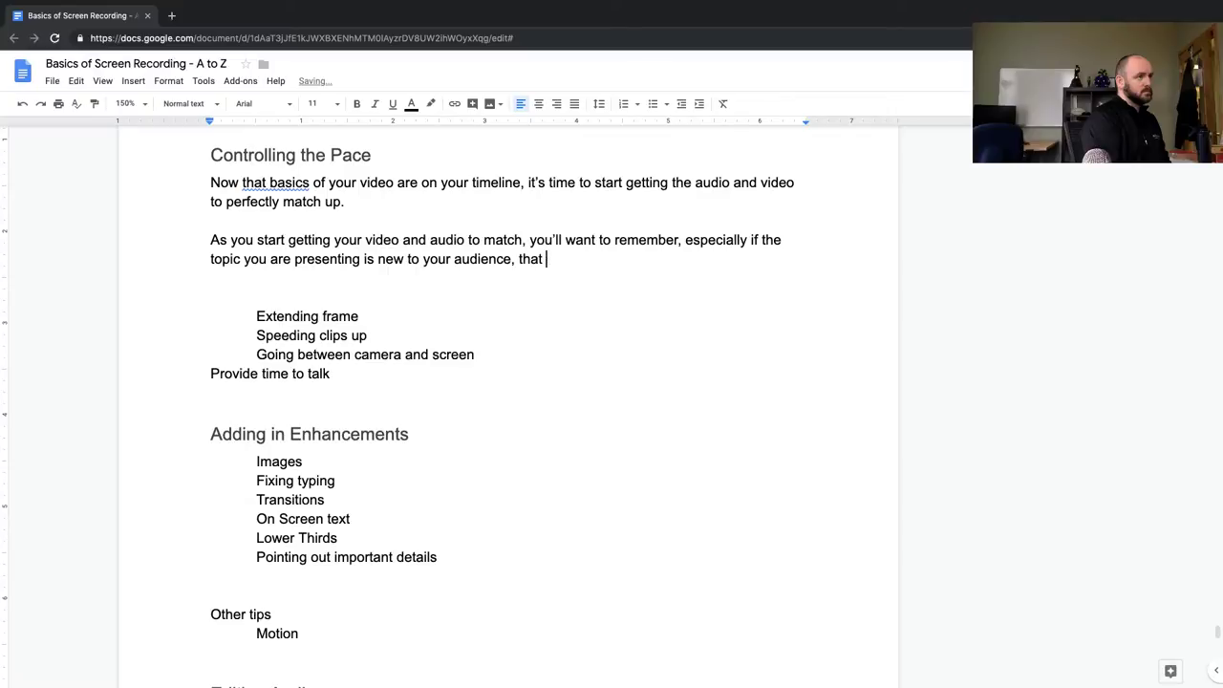
{"action": "type", "text": "you need to make sure, th"}
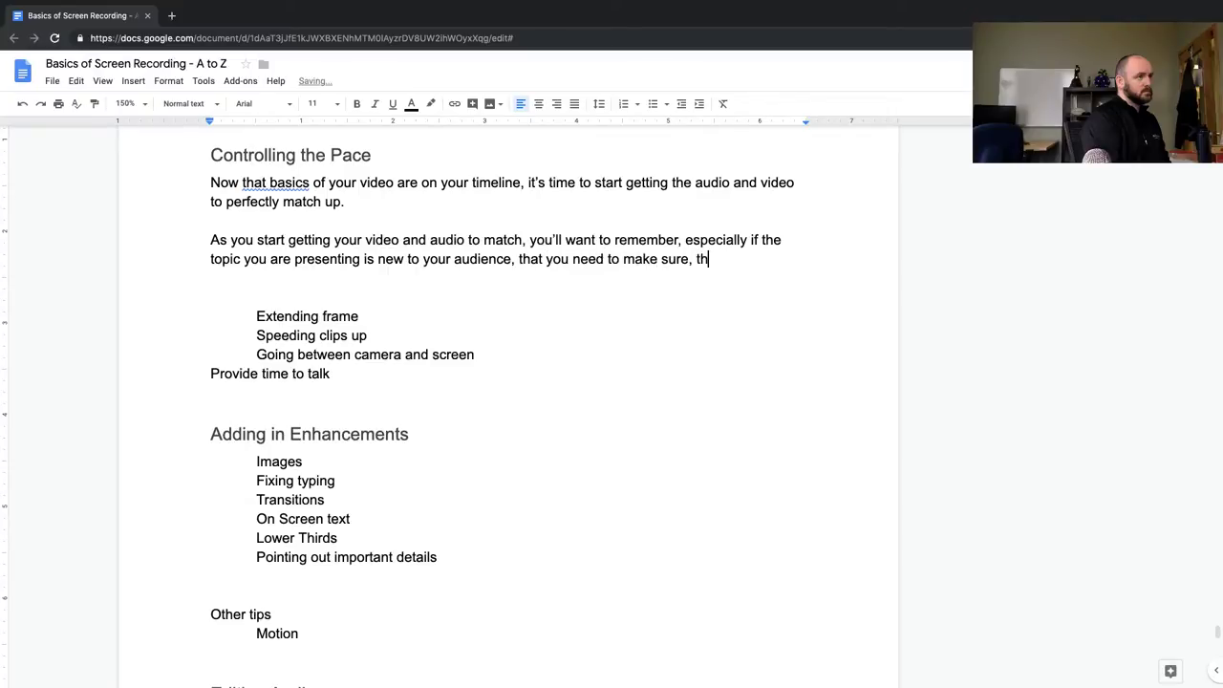
{"action": "type", "text": "eat they can easily fol"}
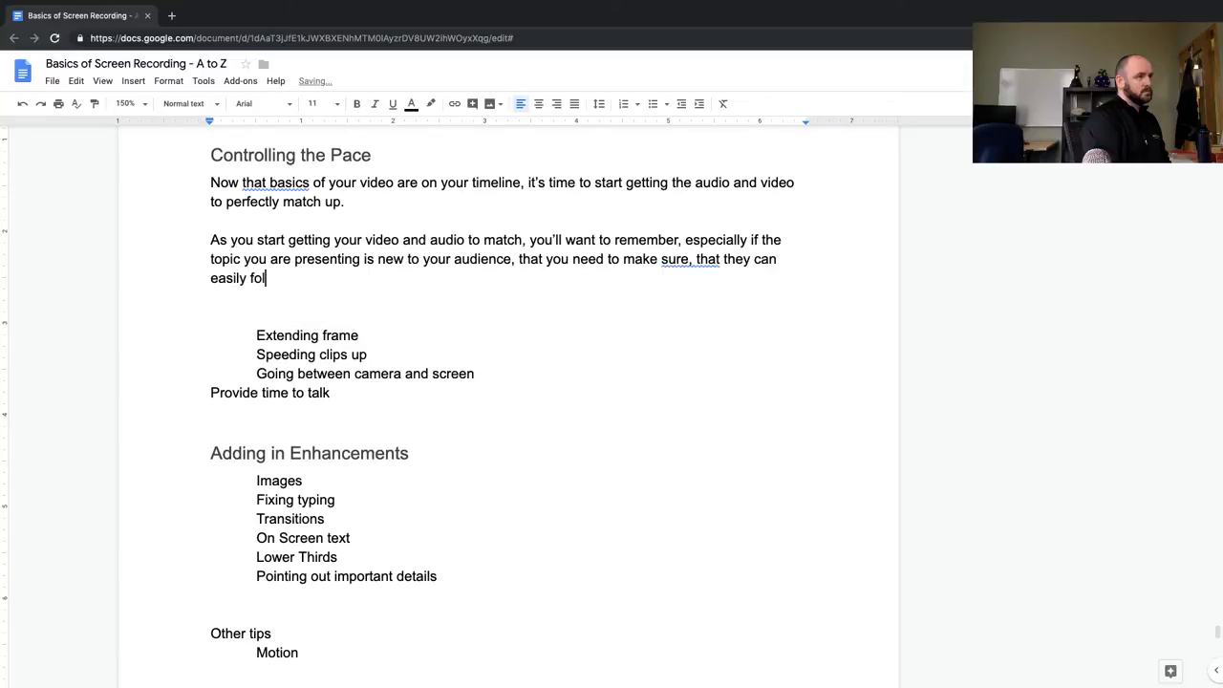
{"action": "type", "text": "low allong."}
Accept the suggested corrections for the flagged text in both paragraphs: "sure that", "along" and "that the basics"
{"action": "left_click", "coordinate": [693, 260]}
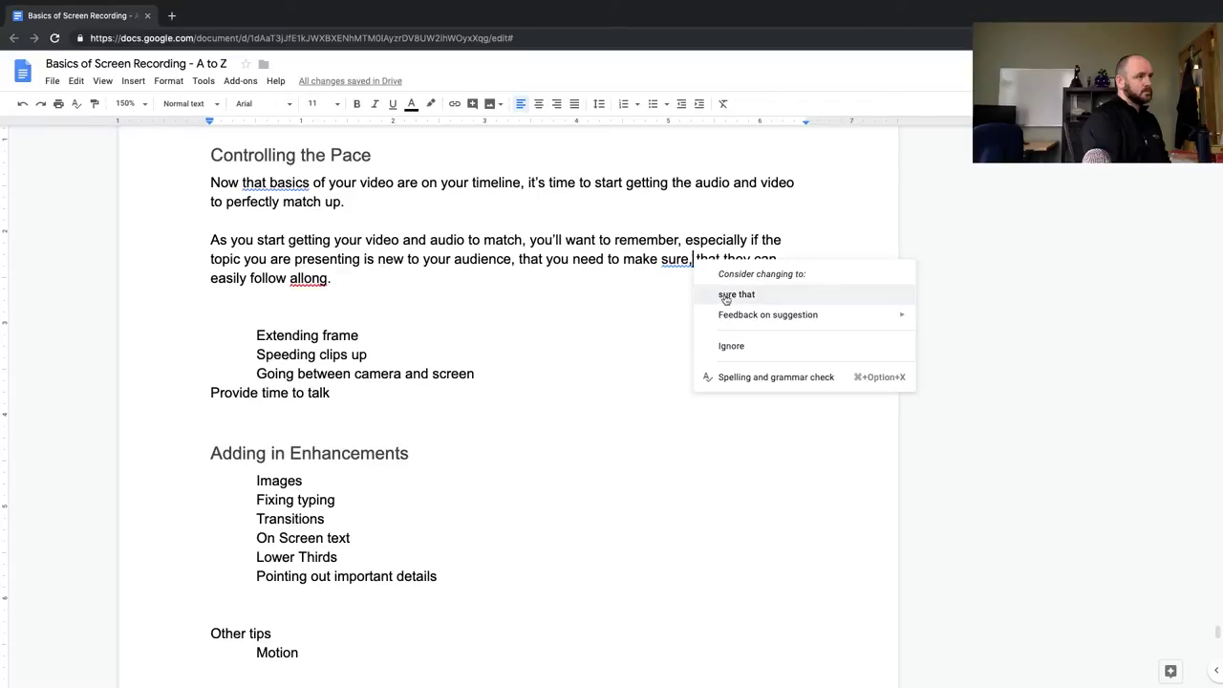
{"action": "left_click", "coordinate": [727, 296]}
{"action": "left_click", "coordinate": [317, 280]}
{"action": "left_click", "coordinate": [356, 314]}
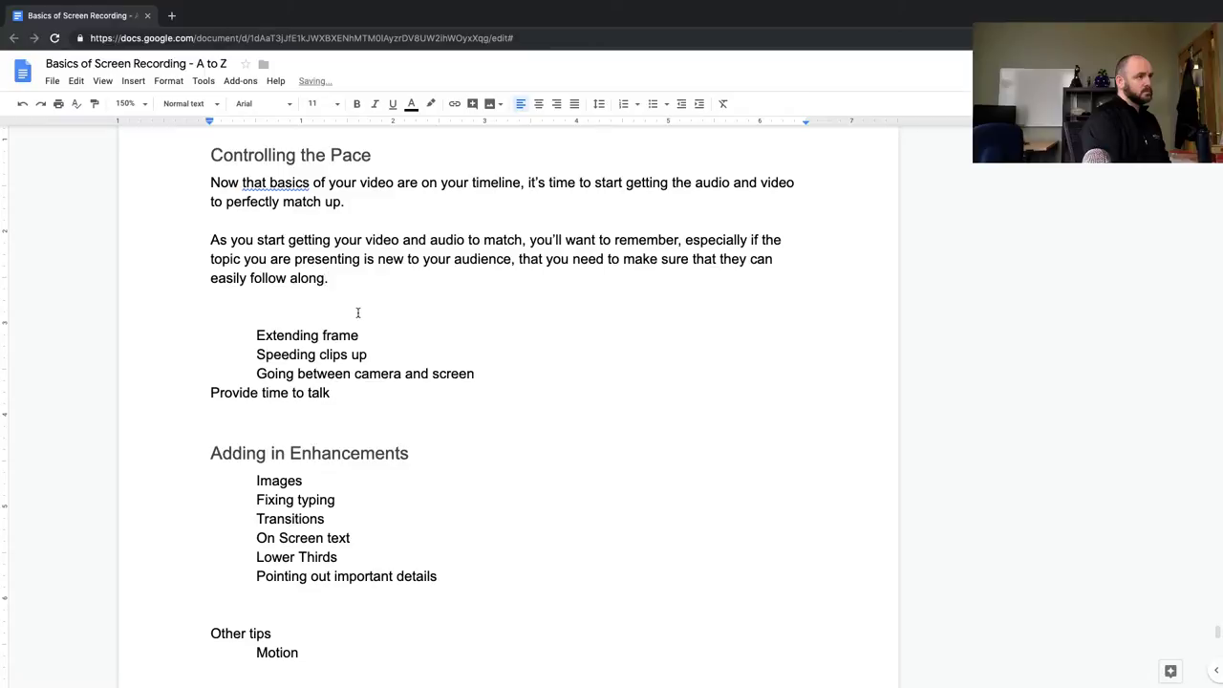
{"action": "left_click", "coordinate": [270, 182]}
{"action": "left_click", "coordinate": [327, 212]}
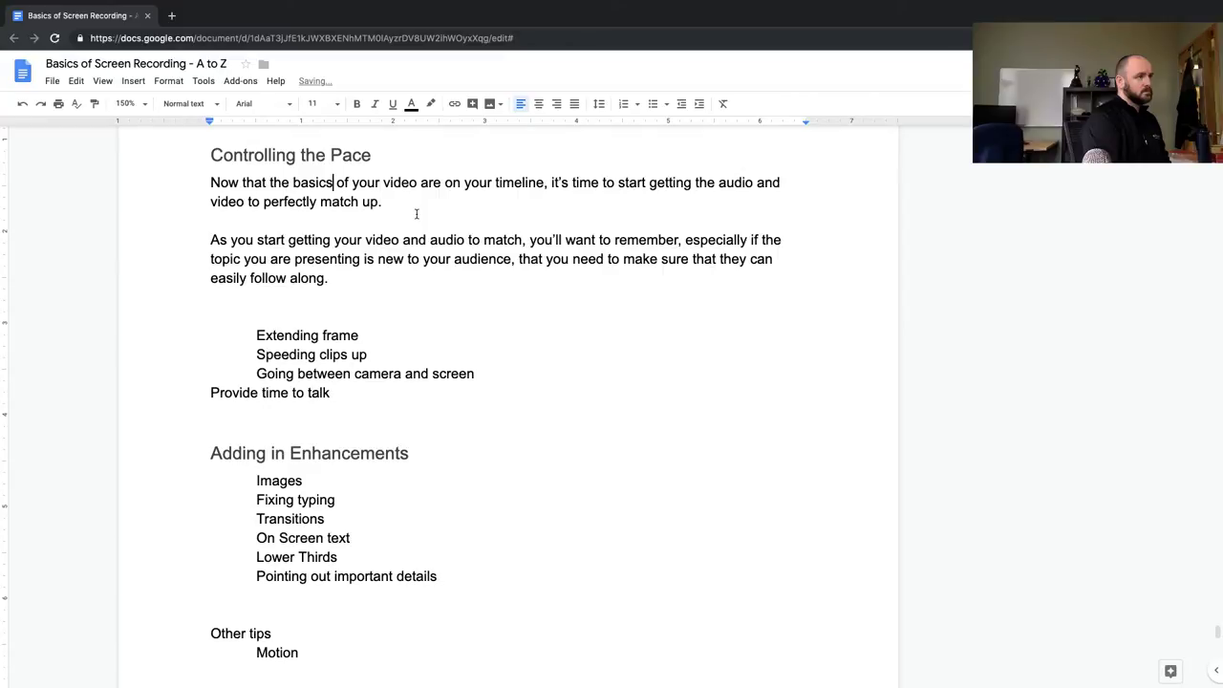
After "follow along.", add "For instance, if you are going to show an action, like clicking a button or"
{"action": "left_click", "coordinate": [359, 280]}
{"action": "type", "text": "For instance, if you are going to sh"}
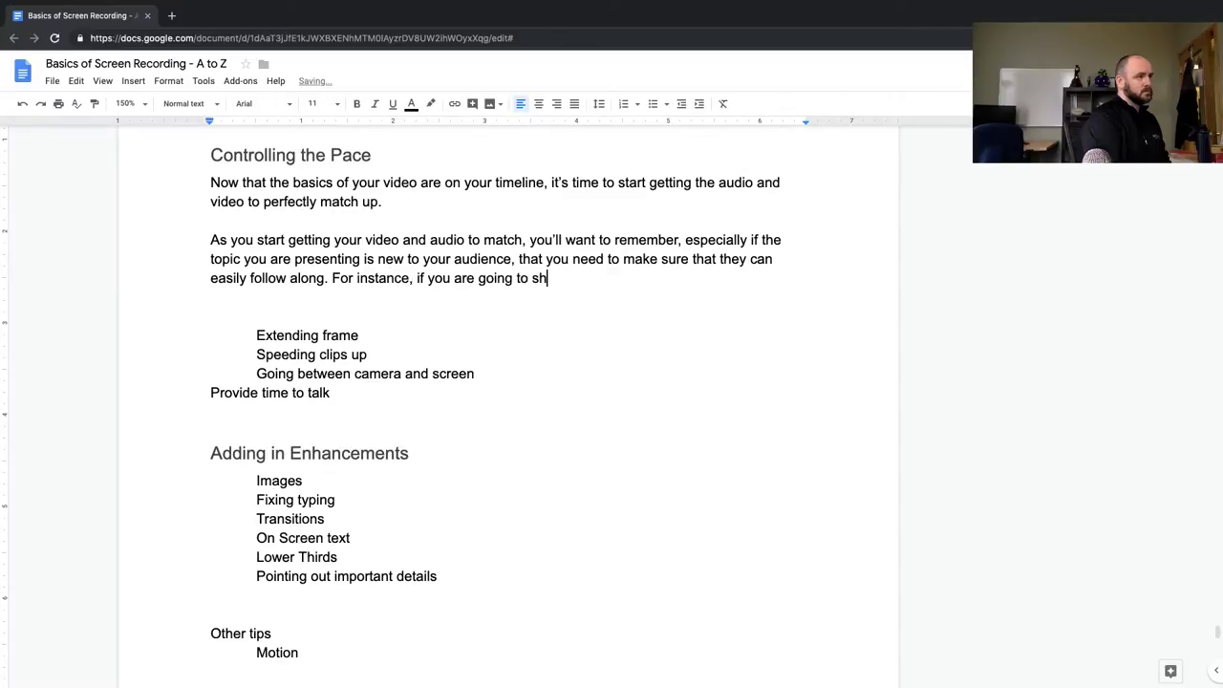
{"action": "type", "text": "ow an action, like "}
{"action": "type", "text": "c"}
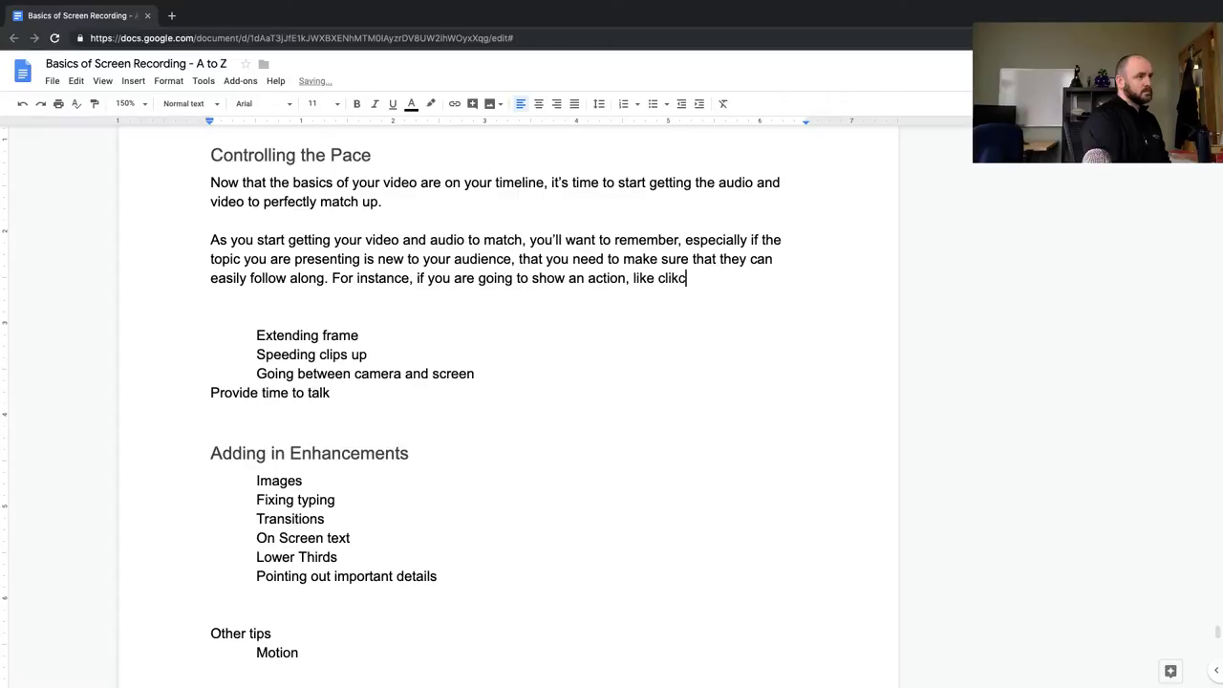
{"action": "type", "text": "licking a button or inp"}
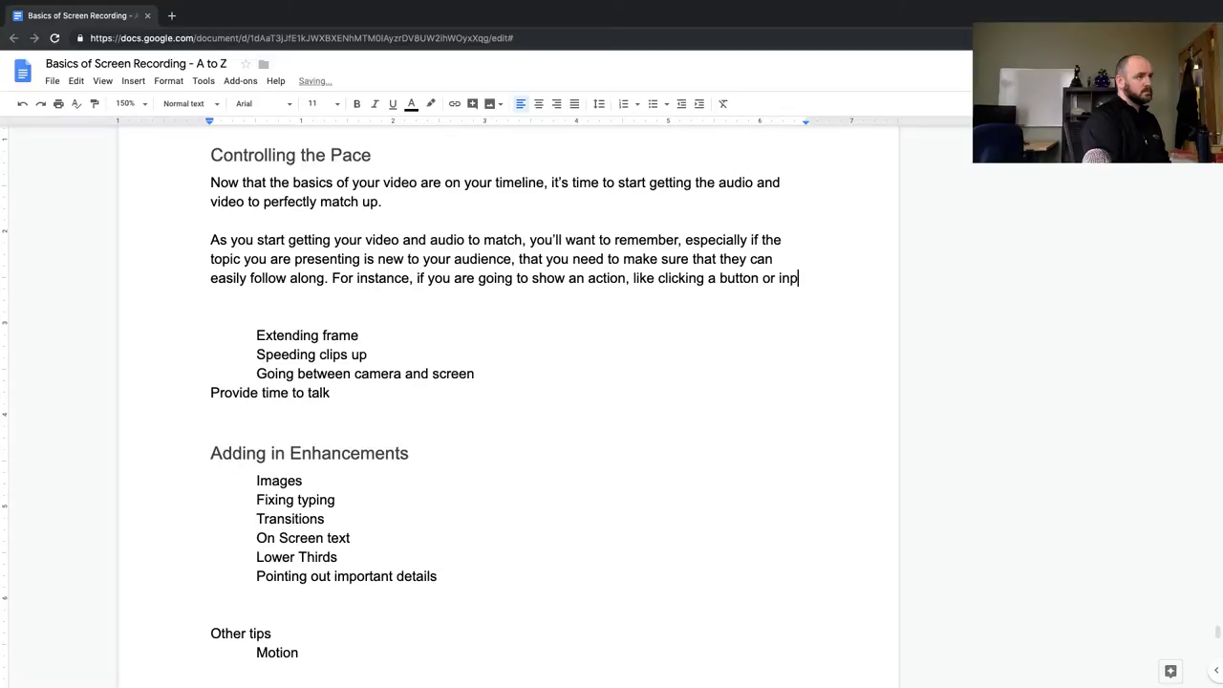
Continue the sentence with "inputing information into a field." and accept the suggested spelling "inputting"
{"action": "type", "text": "uting"}
{"action": "key", "text": "BackSpace"}
{"action": "key", "text": "BackSpace"}
{"action": "key", "text": "BackSpace"}
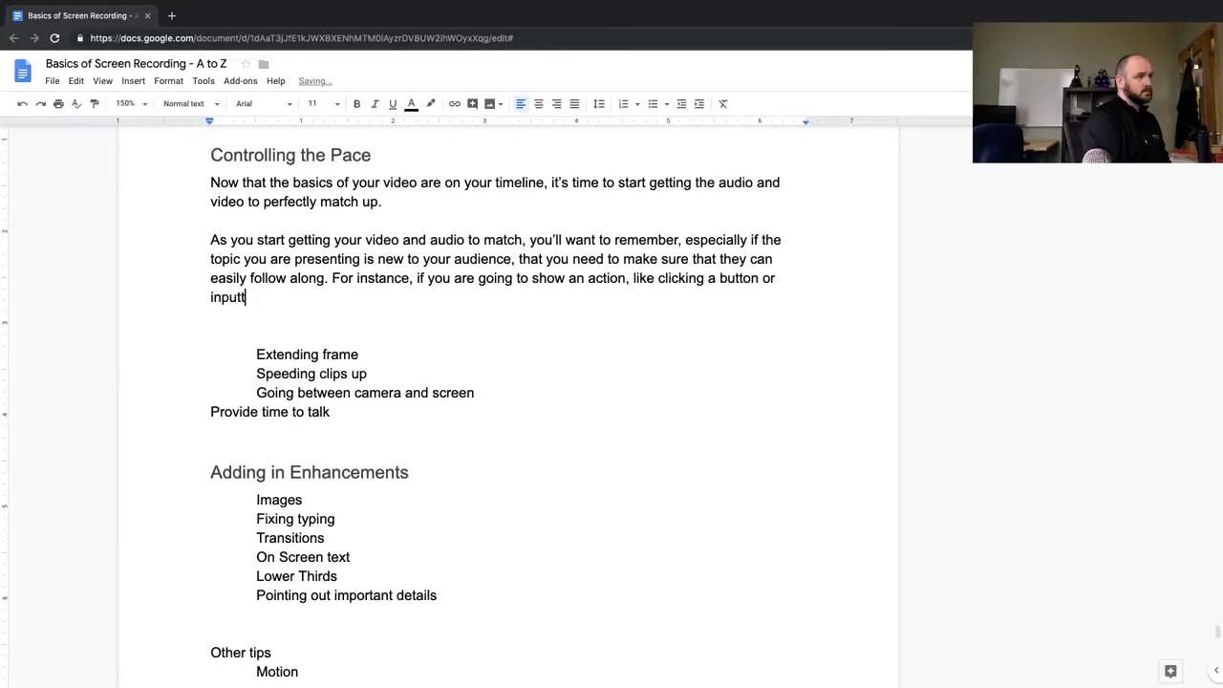
{"action": "type", "text": "ing information into a fiel"}
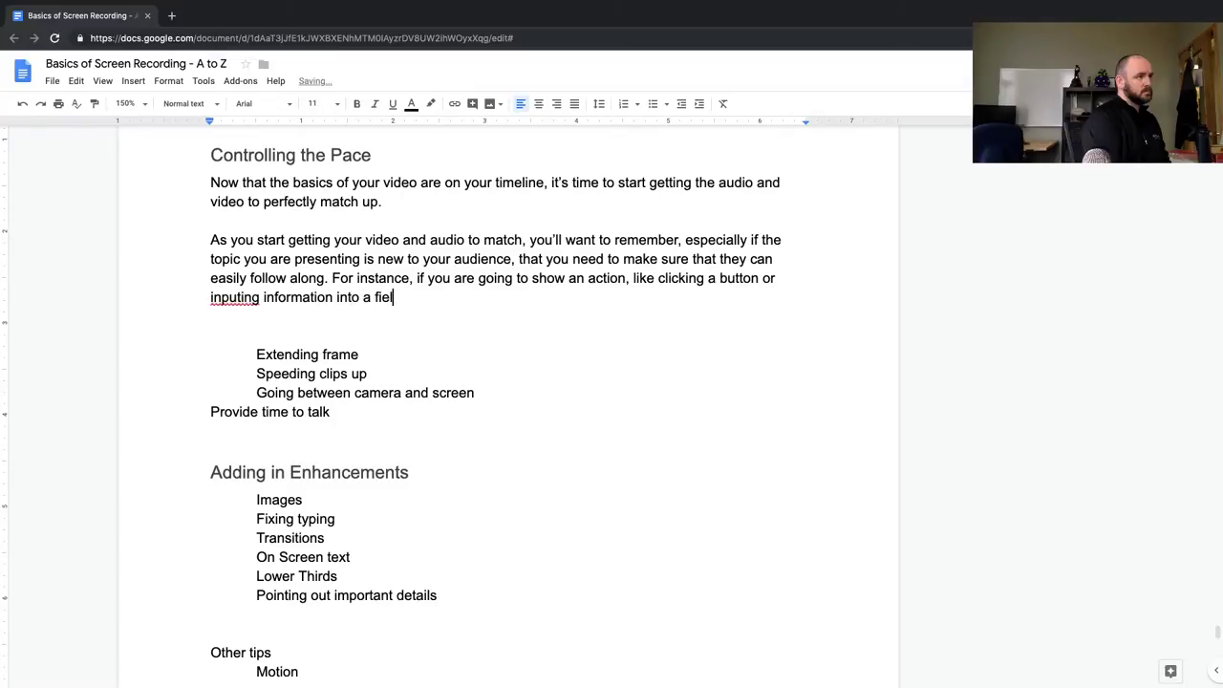
{"action": "type", "text": "d."}
{"action": "right_click", "coordinate": [230, 299]}
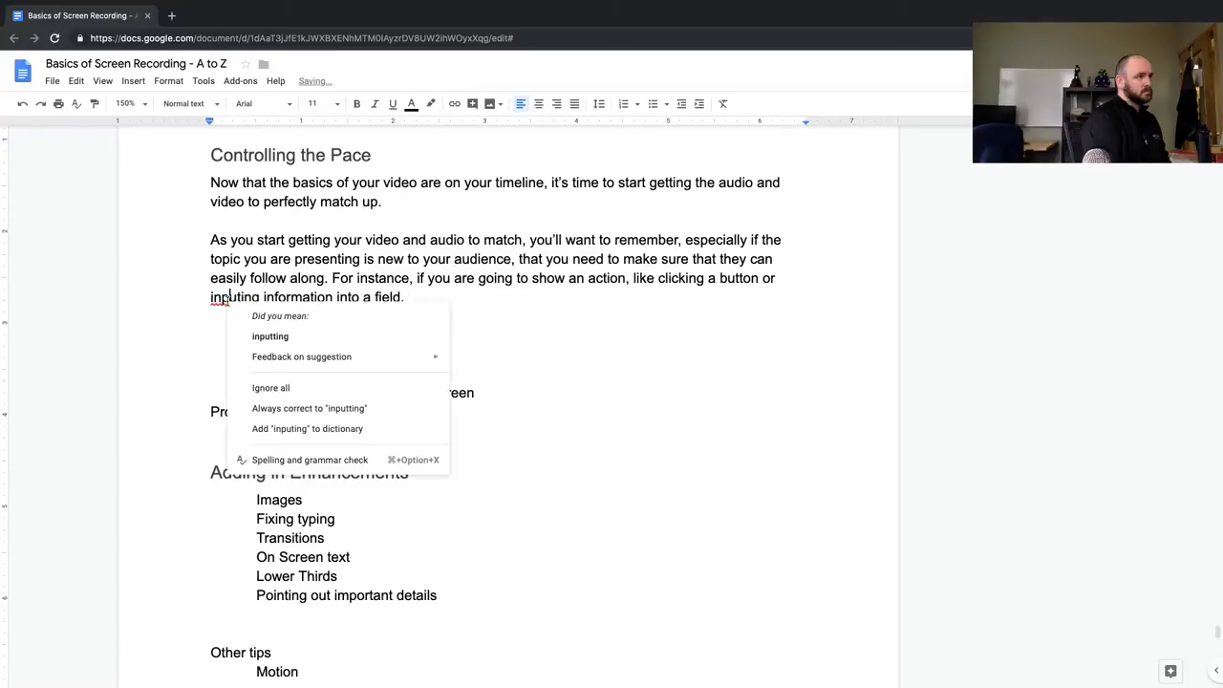
{"action": "left_click", "coordinate": [285, 335]}
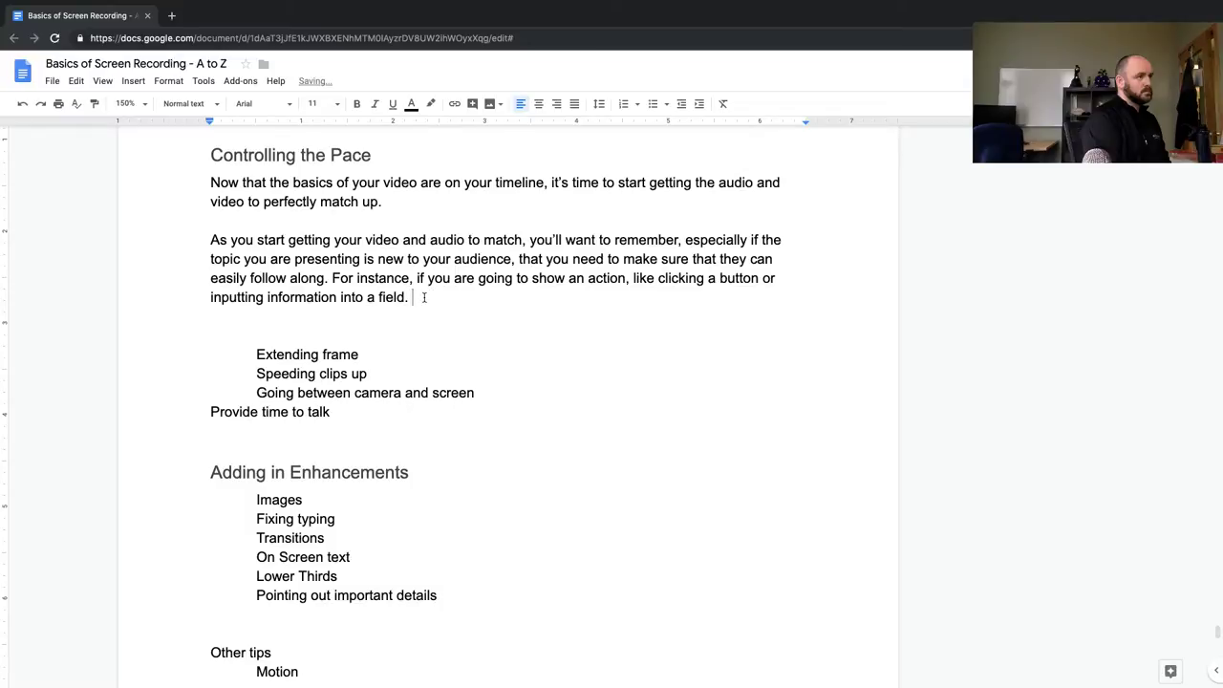
Replace the period after "field" with a comma and continue with "you may want to"
{"action": "key", "text": "BackSpace"}
{"action": "type", "text": ", you may want to take"}
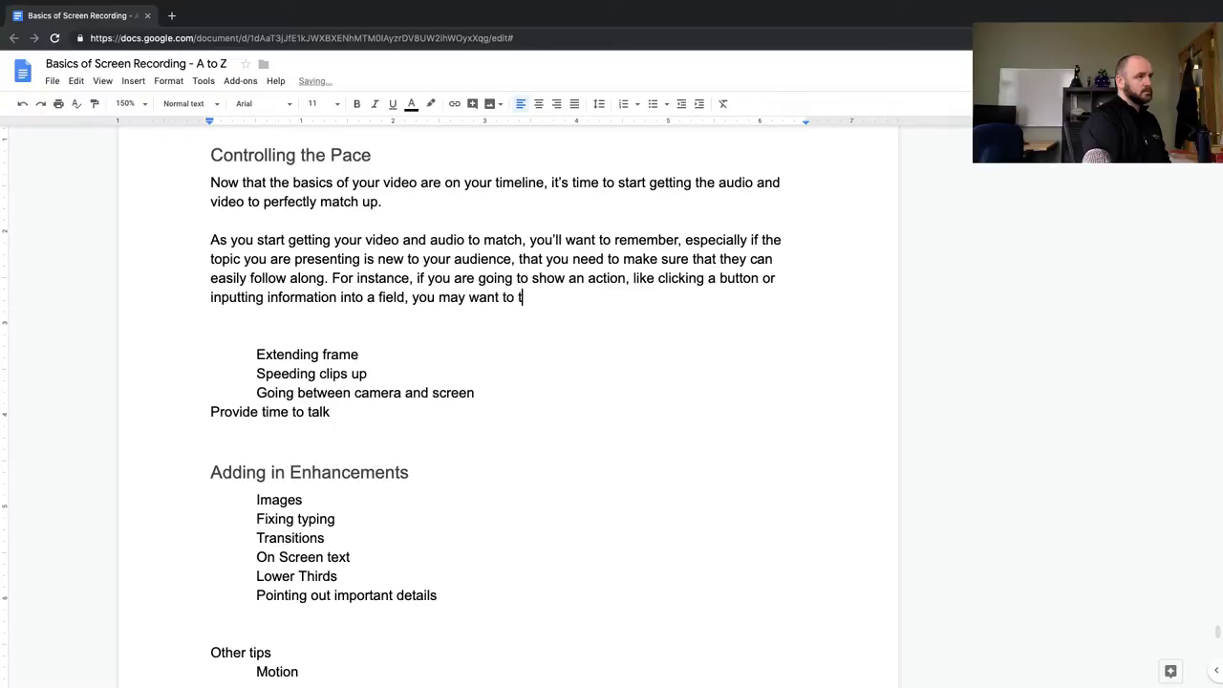
{"action": "key", "text": "BackSpace"}
{"action": "key", "text": "BackSpace"}
{"action": "key", "text": "BackSpace"}
{"action": "key", "text": "BackSpace"}
{"action": "type", "text": "take a se"}
{"action": "key", "text": "BackSpace"}
{"action": "key", "text": "BackSpace"}
{"action": "key", "text": "BackSpace"}
{"action": "key", "text": "BackSpace"}
{"action": "key", "text": "BackSpace"}
{"action": "key", "text": "BackSpace"}
{"action": "key", "text": "BackSpace"}
{"action": "key", "text": "BackSpace"}
{"action": "key", "text": "BackSpace"}
{"action": "type", "text": "t"}
{"action": "key", "text": "BackSpace"}
Continue the unfinished sentence after "you may want to" with "let the viewer know"
{"action": "type", "text": "let the user"}
{"action": "key", "text": "BackSpace"}
{"action": "key", "text": "BackSpace"}
{"action": "key", "text": "BackSpace"}
{"action": "key", "text": "BackSpace"}
{"action": "type", "text": "viewer"}
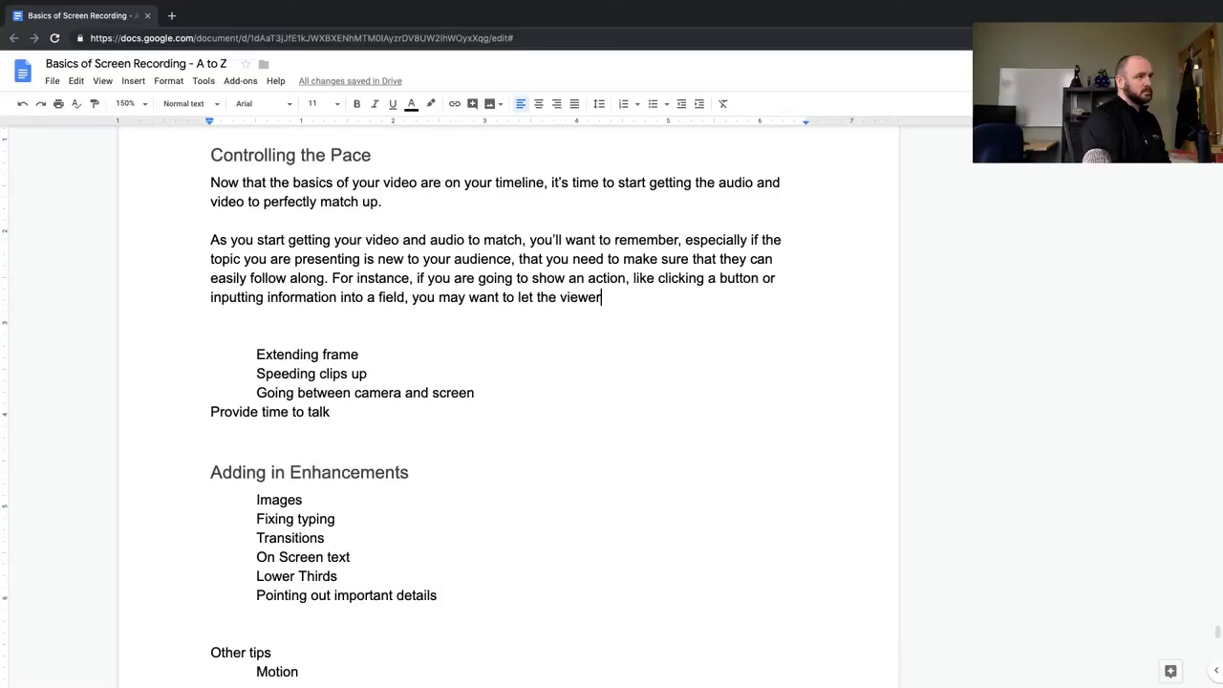
{"action": "type", "text": "know "}
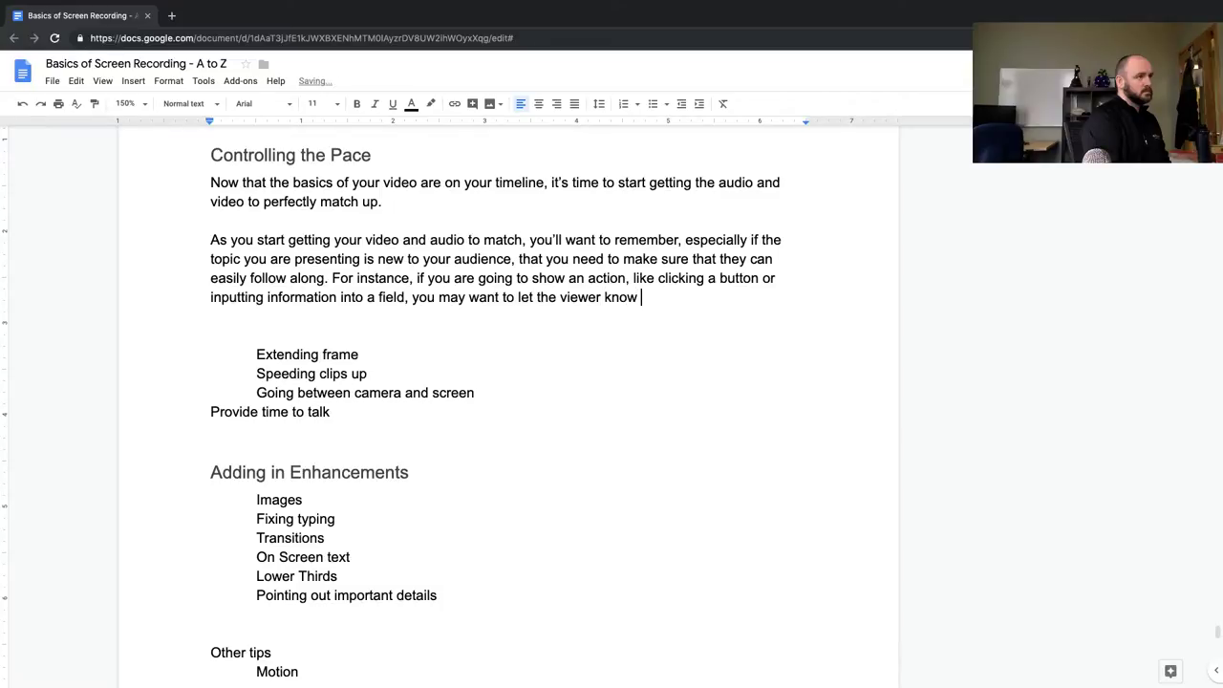
Complete the sentence with "that you're about to take an action, or describe the action and then take it." and add blank lines below
{"action": "type", "text": "that you're about to take an ac"}
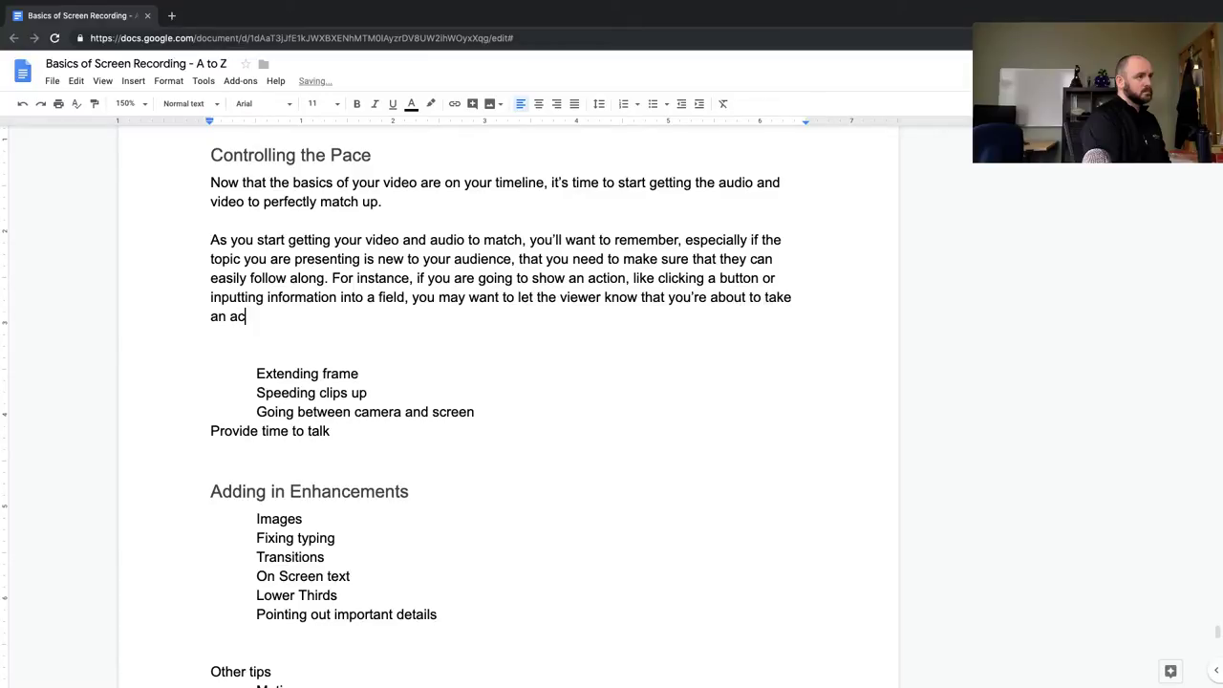
{"action": "type", "text": "tion, or describe the action a"}
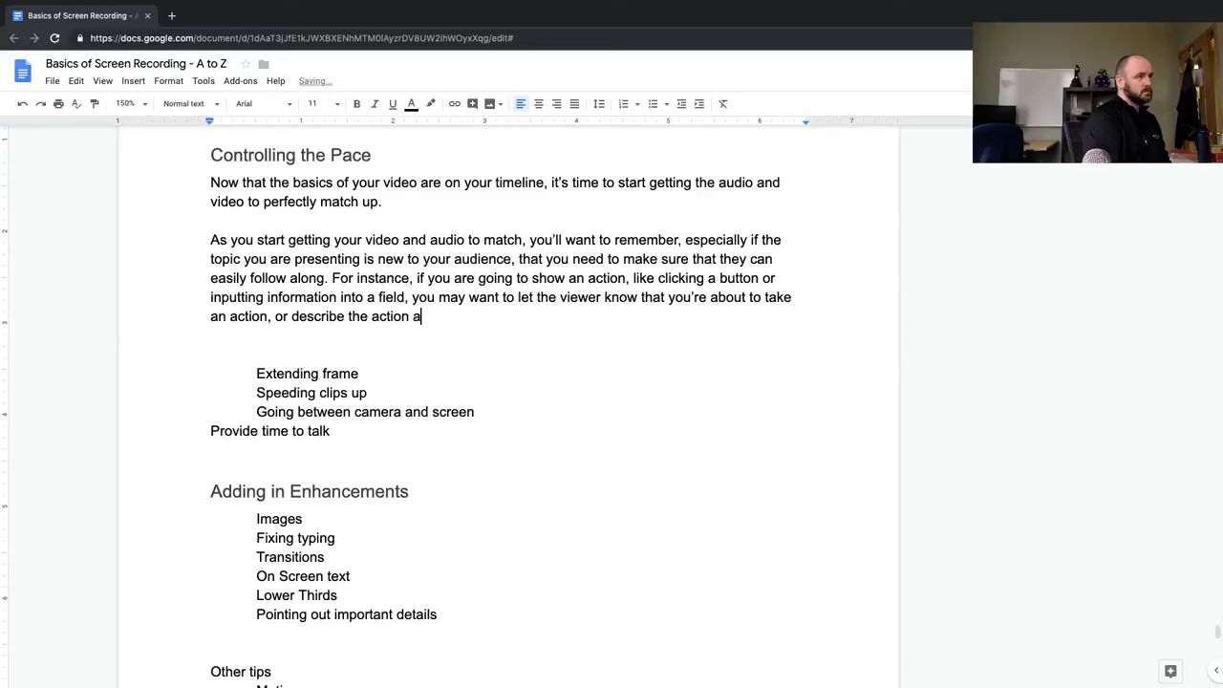
{"action": "type", "text": "nd then take it."}
{"action": "key", "text": "Return"}
{"action": "key", "text": "Return"}
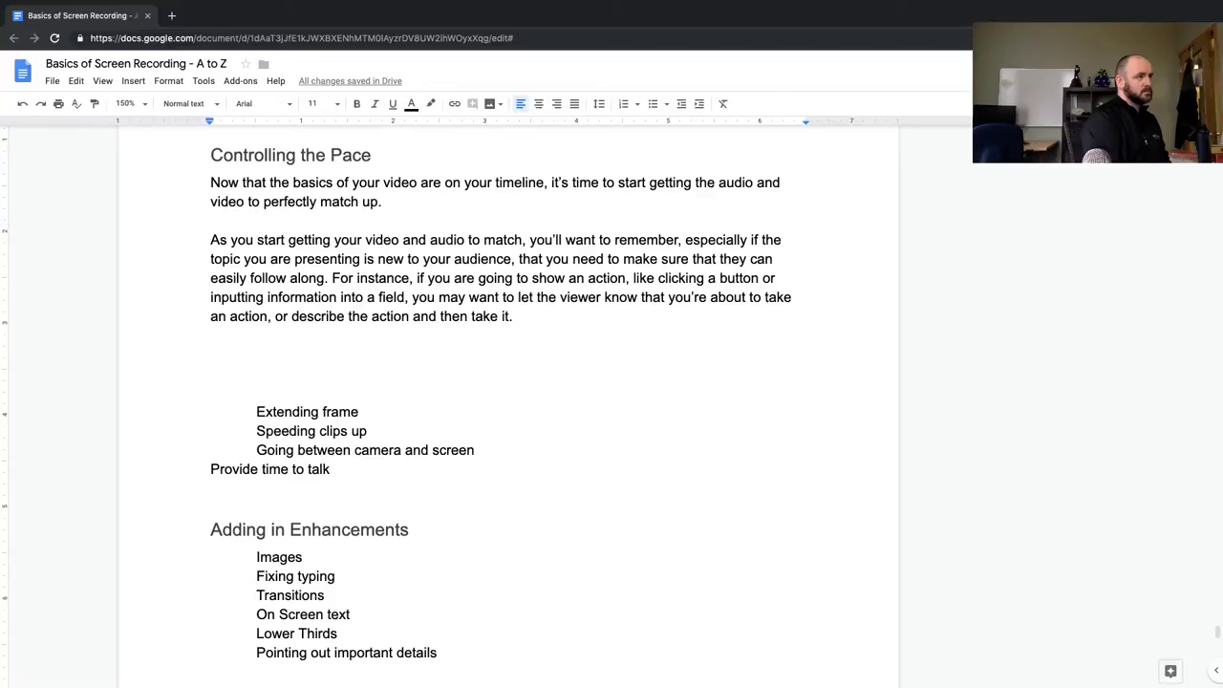
{"action": "double_click", "coordinate": [230, 350]}
{"action": "left_click", "coordinate": [230, 351]}
{"action": "left_click_drag", "start_coordinate": [303, 386], "coordinate": [399, 471]}
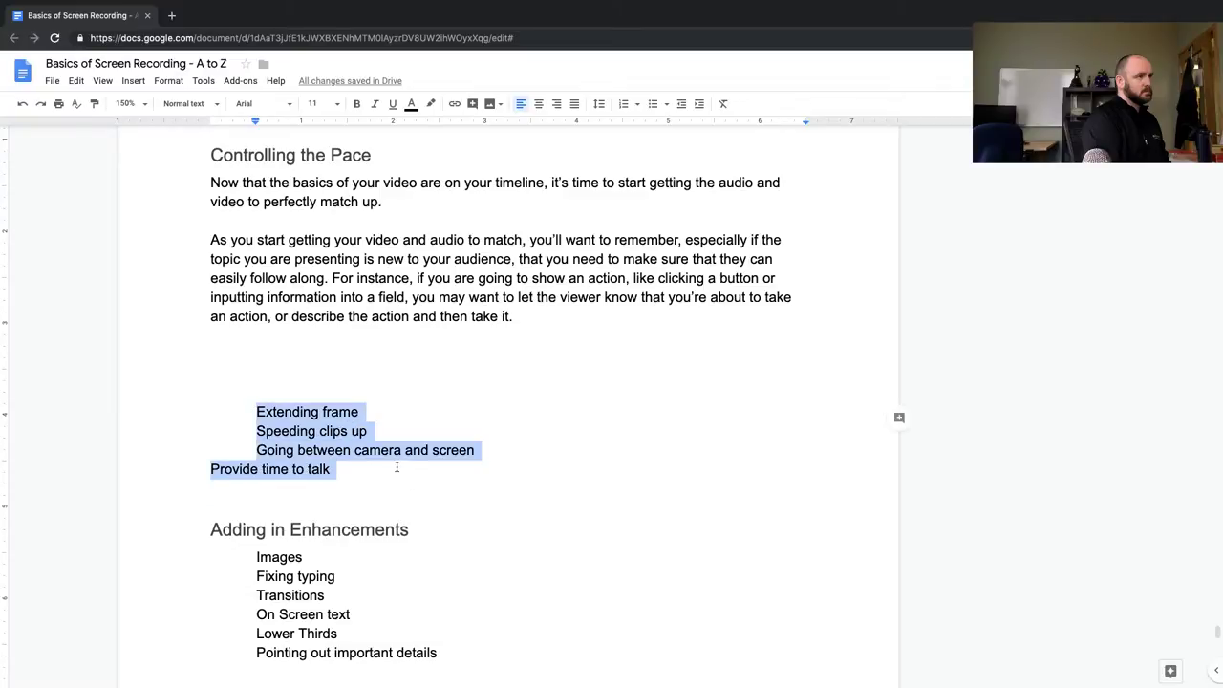
{"action": "left_click", "coordinate": [319, 373]}
{"action": "left_click", "coordinate": [278, 358]}
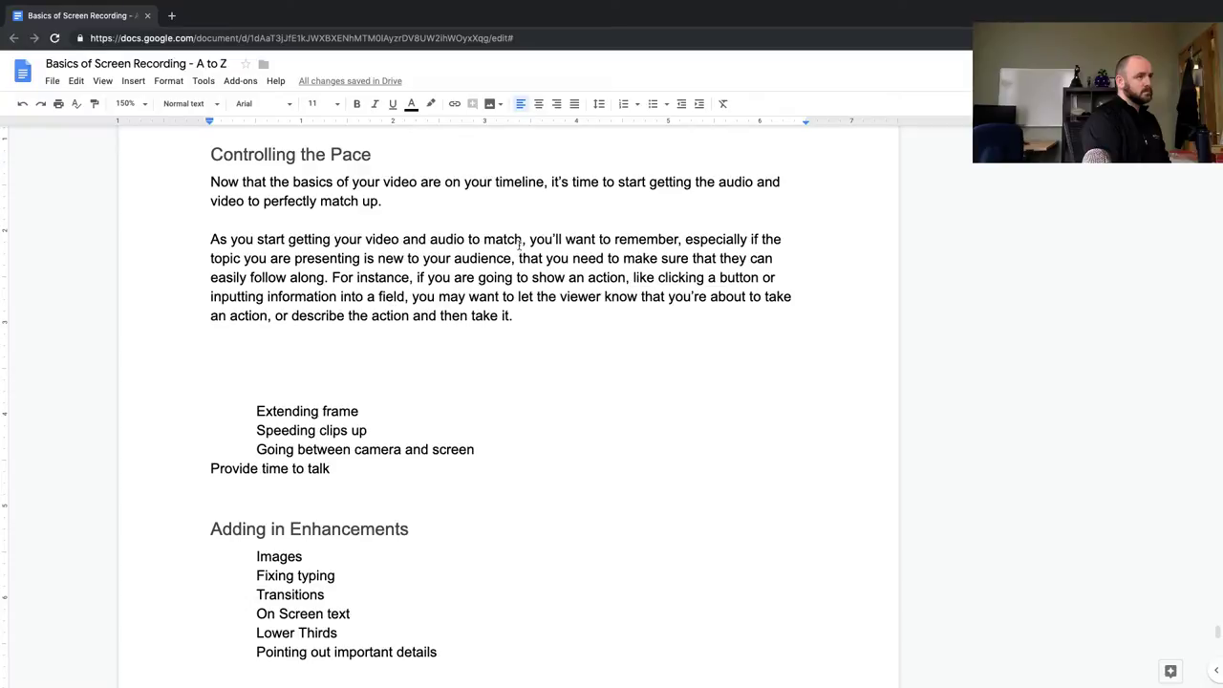
In the second paragraph, change "that you need" to "you'll need" and "take an action" to "take that action"
{"action": "left_click_drag", "start_coordinate": [519, 258], "coordinate": [568, 259]}
{"action": "type", "text": "you"}
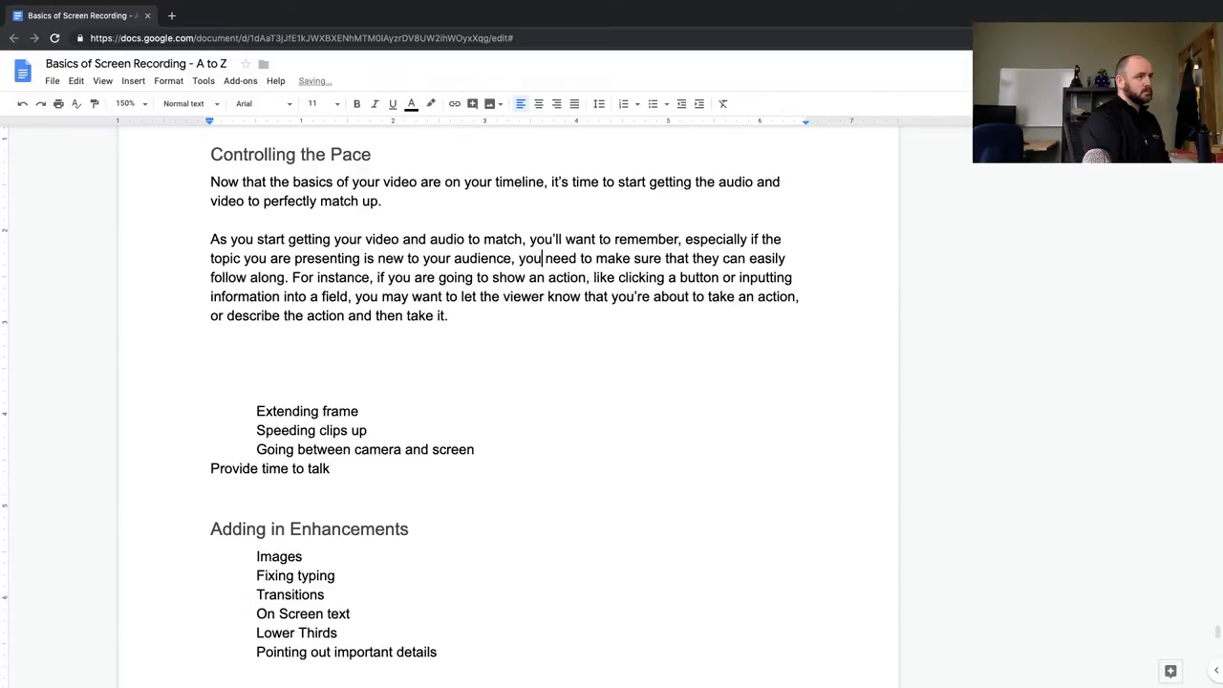
{"action": "type", "text": "'ll"}
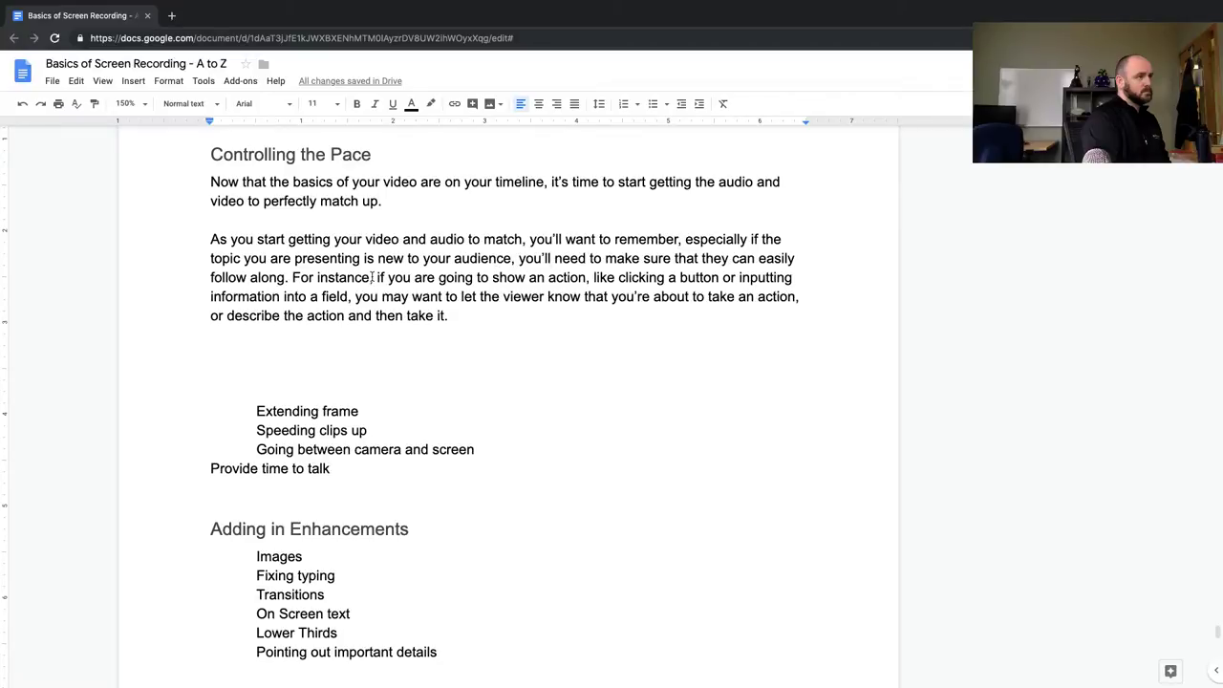
{"action": "left_click_drag", "start_coordinate": [740, 297], "coordinate": [751, 297]}
{"action": "type", "text": "that"}
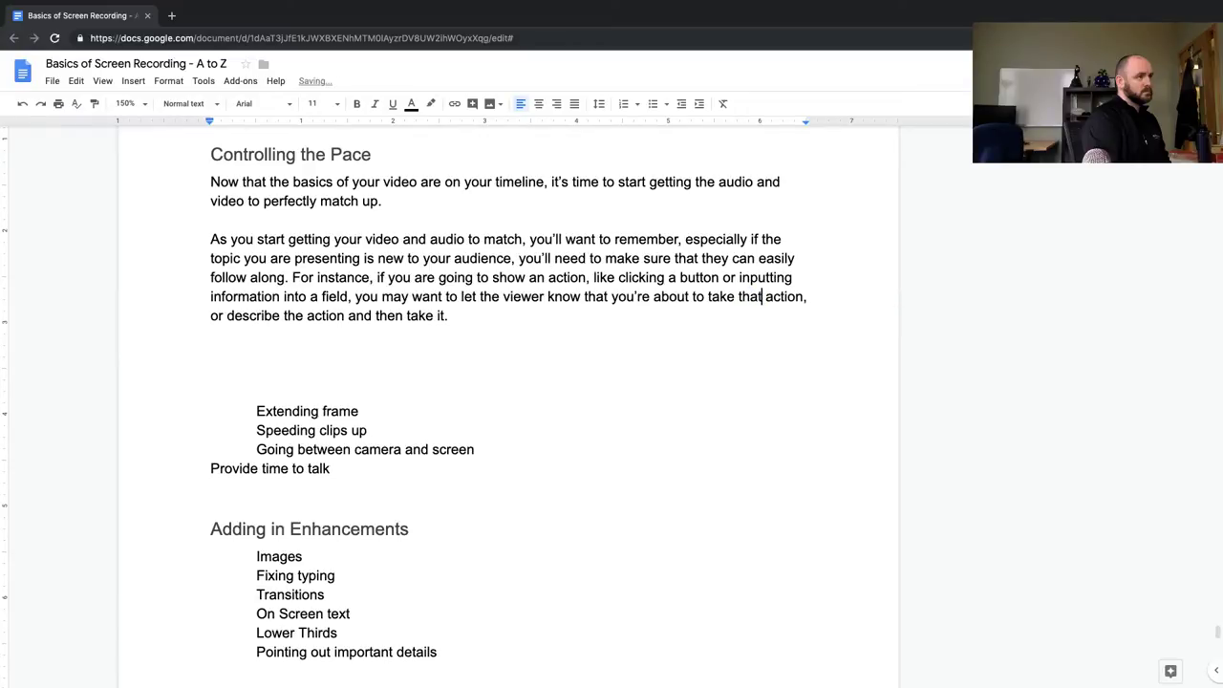
Start a new paragraph, separated by a blank line, after "then take it."
{"action": "left_click", "coordinate": [473, 317]}
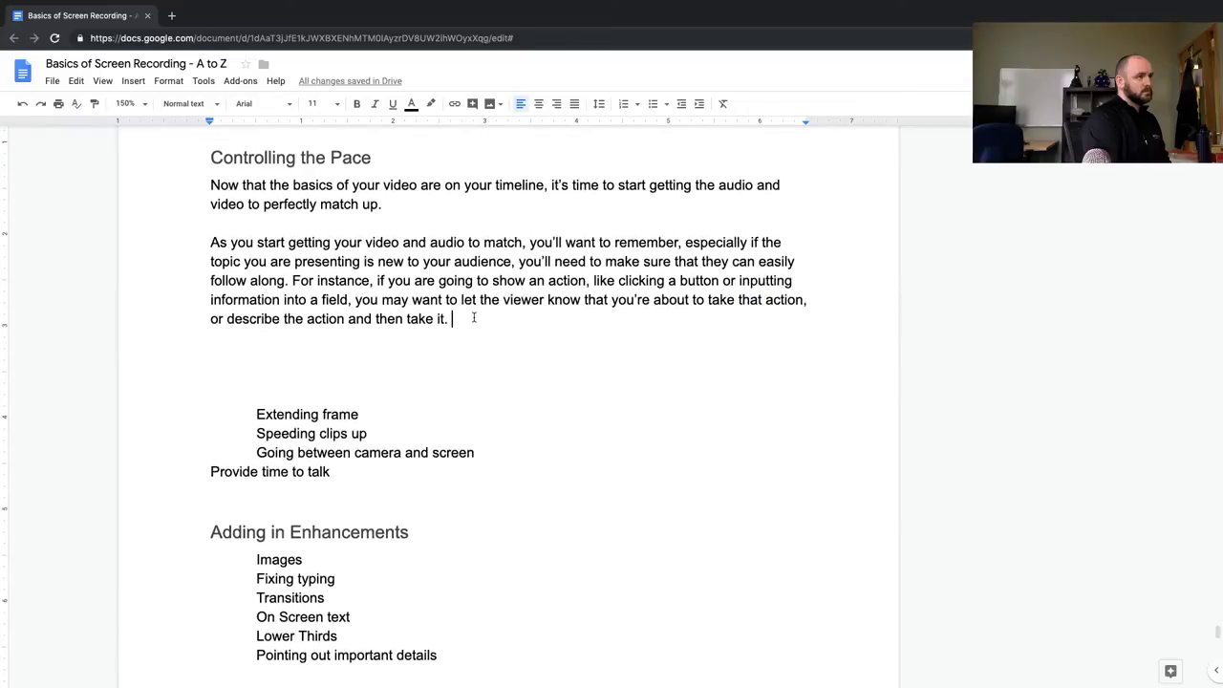
{"action": "key", "text": "Return"}
{"action": "key", "text": "Return"}
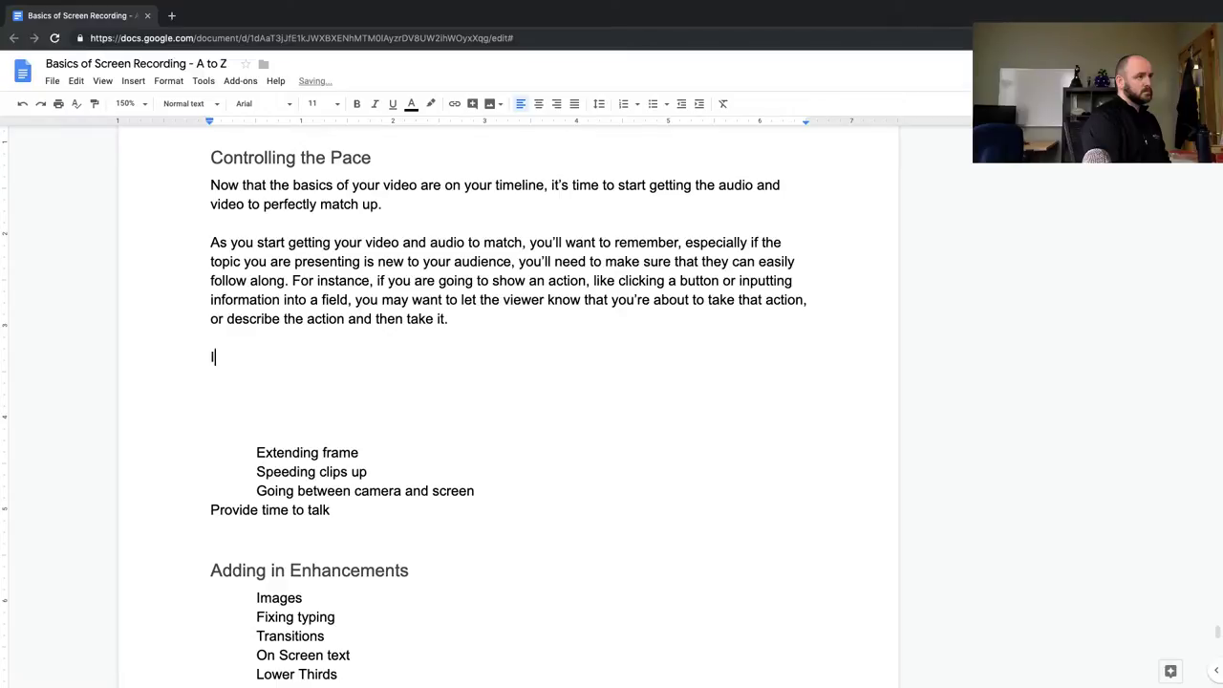
{"action": "type", "text": "If you find that you"}
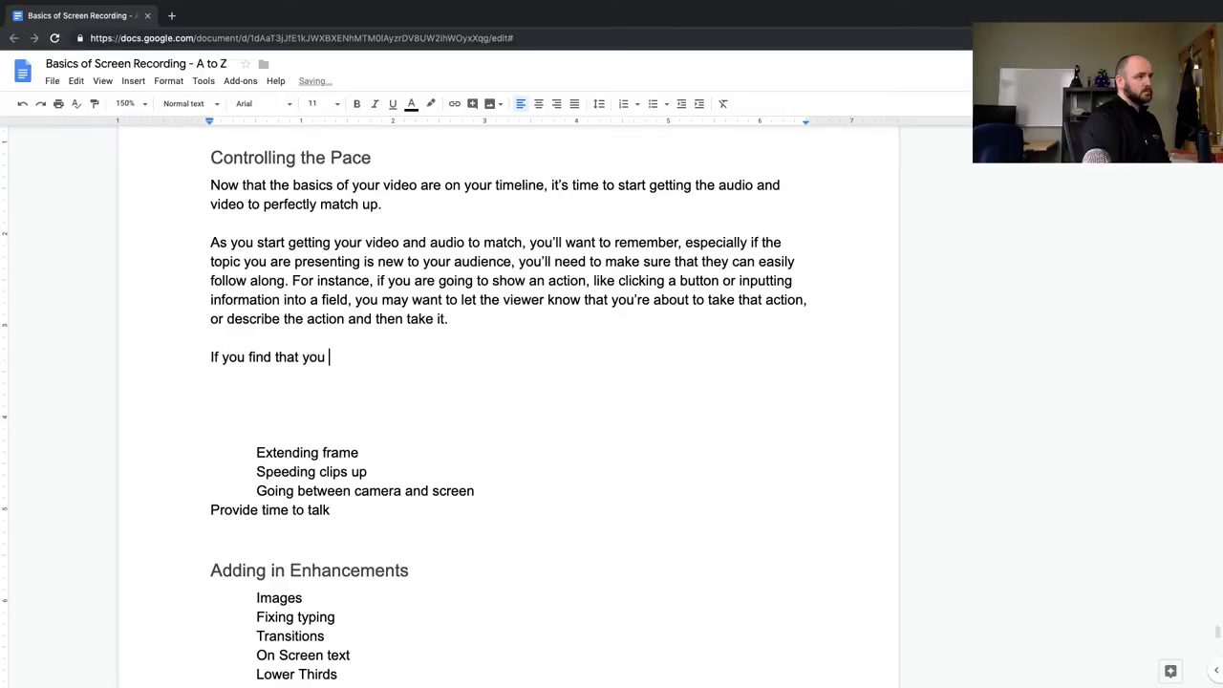
{"action": "key", "text": "BackSpace"}
{"action": "key", "text": "BackSpace"}
{"action": "key", "text": "BackSpace"}
{"action": "key", "text": "BackSpace"}
{"action": "key", "text": "BackSpace"}
{"action": "key", "text": "BackSpace"}
{"action": "key", "text": "BackSpace"}
{"action": "key", "text": "BackSpace"}
{"action": "key", "text": "BackSpace"}
{"action": "key", "text": "BackSpace"}
{"action": "key", "text": "BackSpace"}
{"action": "key", "text": "BackSpace"}
{"action": "key", "text": "BackSpace"}
{"action": "key", "text": "BackSpace"}
{"action": "key", "text": "BackSpace"}
{"action": "key", "text": "BackSpace"}
{"action": "key", "text": "BackSpace"}
{"action": "key", "text": "BackSpace"}
{"action": "key", "text": "BackSpace"}
{"action": "key", "text": "BackSpace"}
Begin the third paragraph with "You may find that in parts of your video, you need to"
{"action": "type", "text": "You ma"}
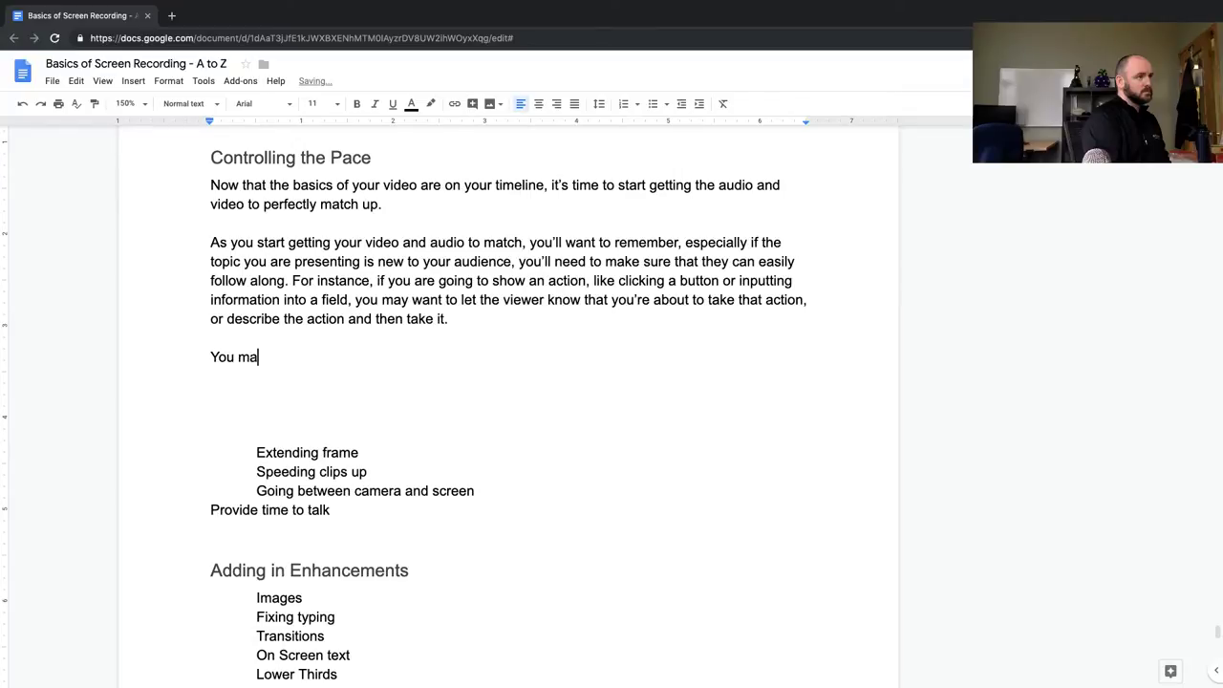
{"action": "type", "text": "y find that in parts of your r"}
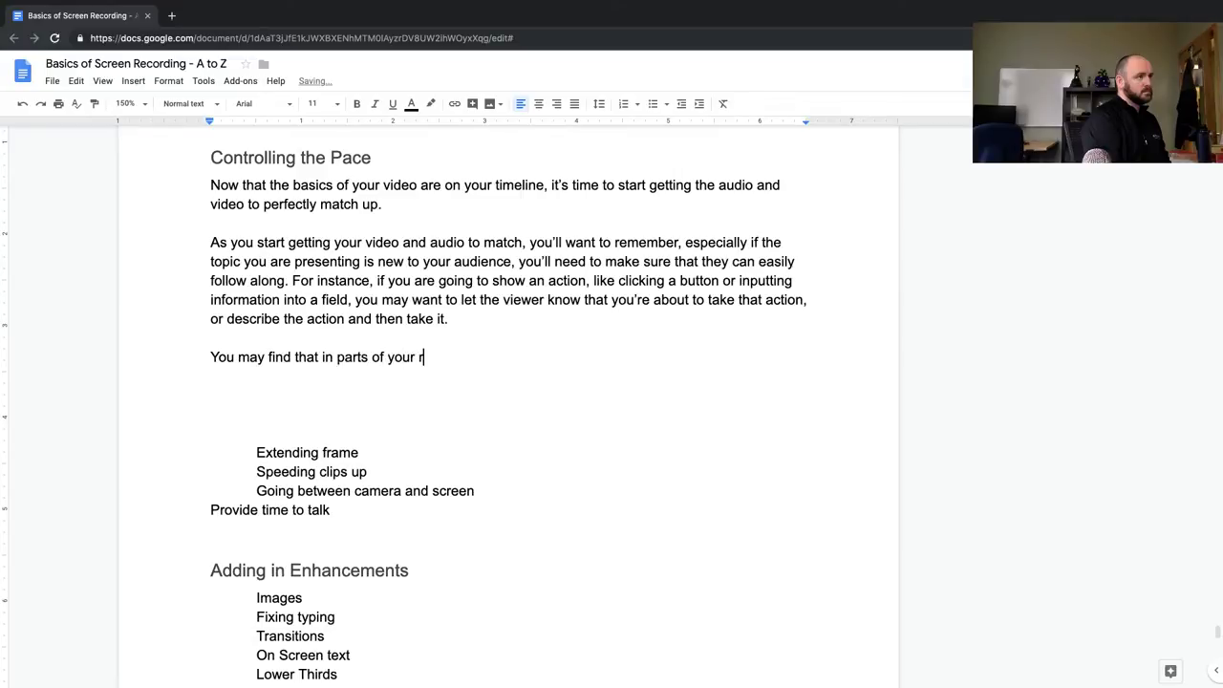
{"action": "key", "text": "BackSpace"}
{"action": "type", "text": "video, you need to"}
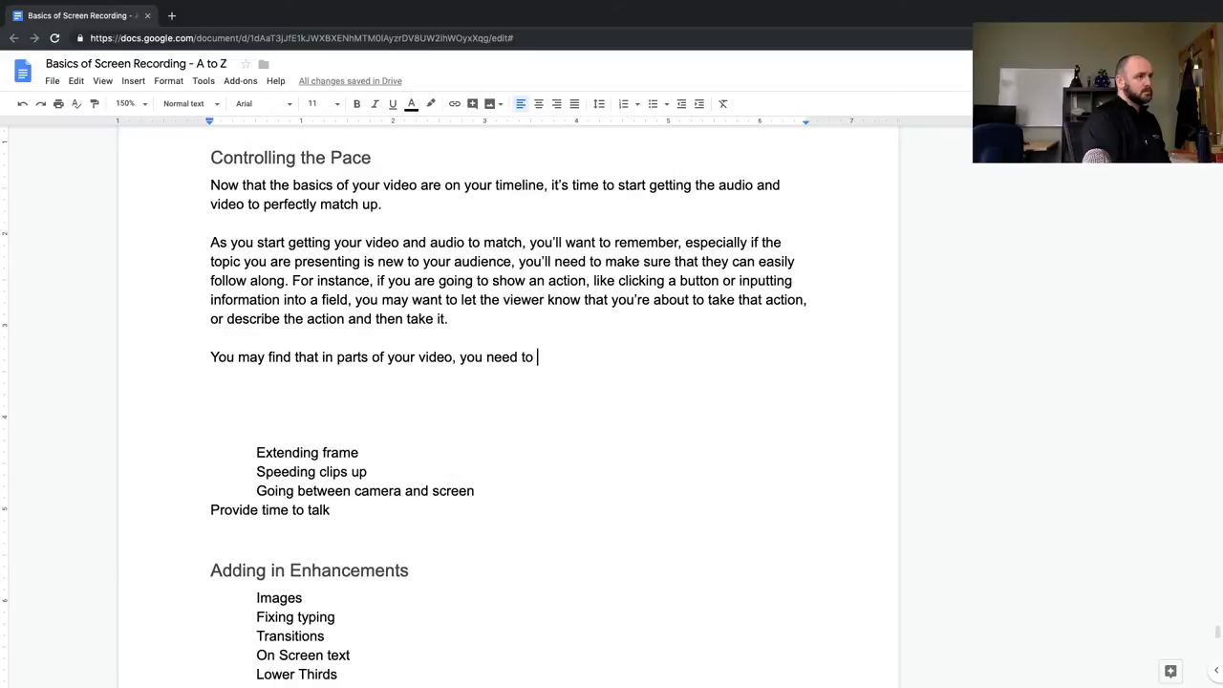
Replace ", you need to" after "video" with "you have more audio, or narration, than you have screen"
{"action": "key", "text": "BackSpace"}
{"action": "key", "text": "BackSpace"}
{"action": "key", "text": "BackSpace"}
{"action": "key", "text": "BackSpace"}
{"action": "key", "text": "BackSpace"}
{"action": "key", "text": "BackSpace"}
{"action": "key", "text": "BackSpace"}
{"action": "key", "text": "BackSpace"}
{"action": "type", "text": "ja"}
{"action": "key", "text": "BackSpace"}
{"action": "key", "text": "BackSpace"}
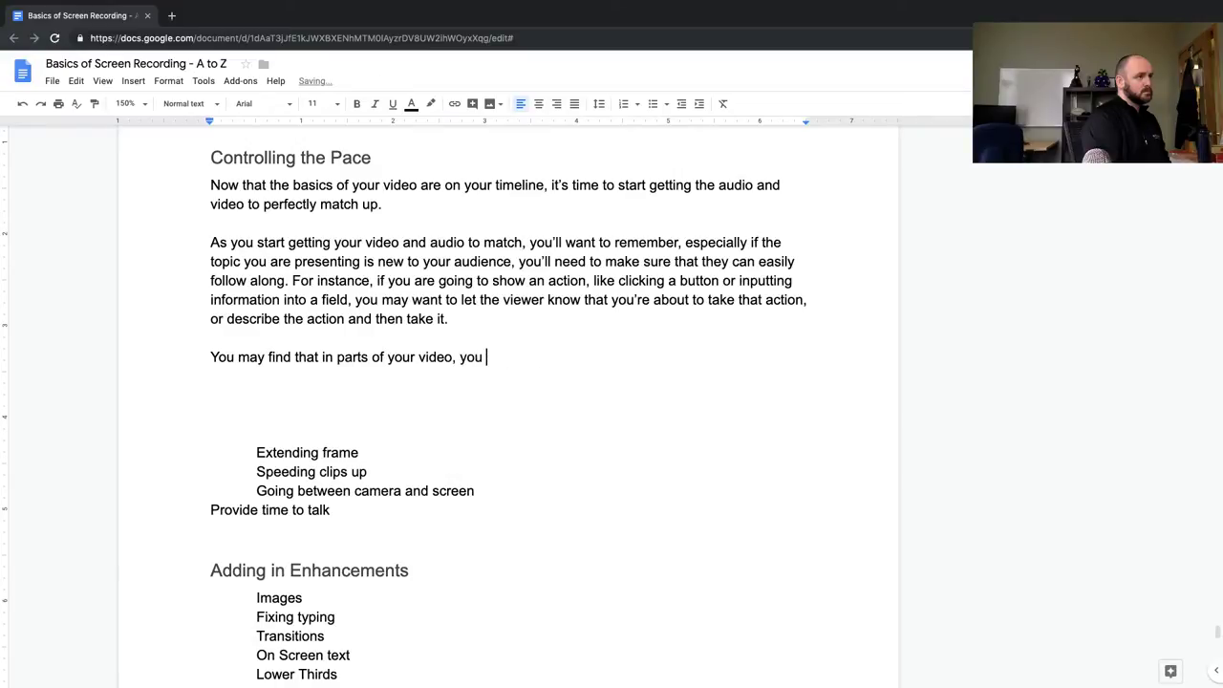
{"action": "type", "text": "ha"}
{"action": "key", "text": "BackSpace"}
{"action": "key", "text": "BackSpace"}
{"action": "key", "text": "BackSpace"}
{"action": "key", "text": "BackSpace"}
{"action": "key", "text": "BackSpace"}
{"action": "key", "text": "BackSpace"}
{"action": "key", "text": "BackSpace"}
{"action": "type", "text": "you have more audio, or "}
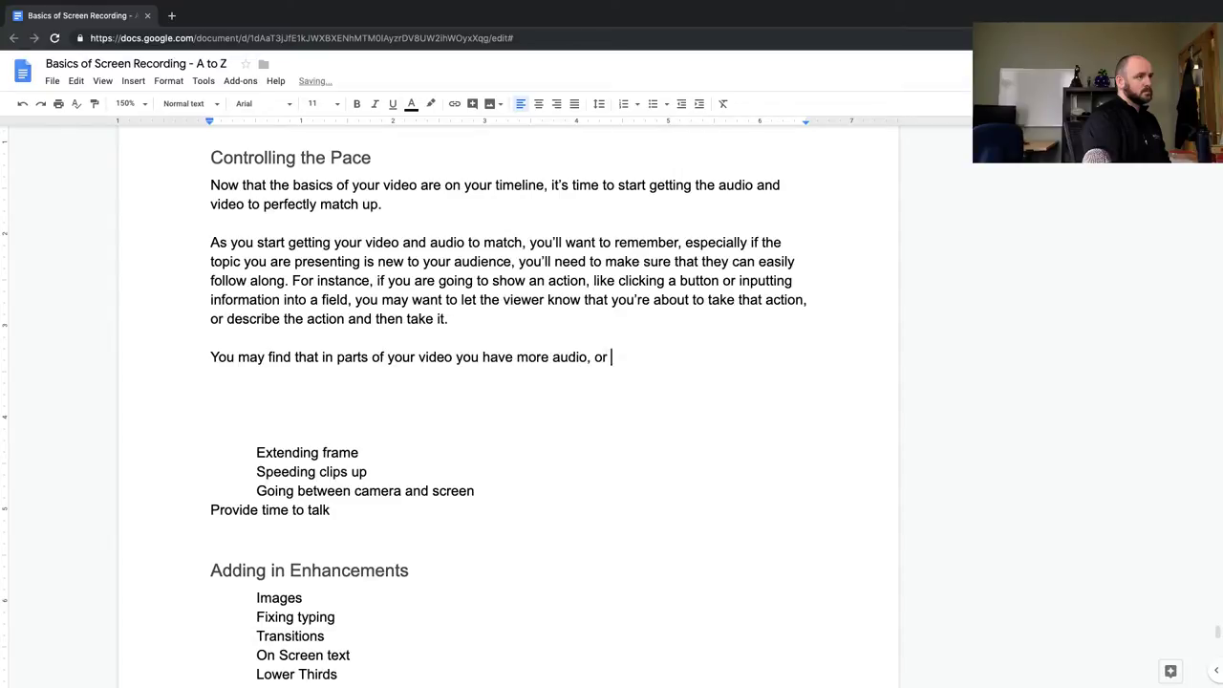
{"action": "type", "text": "narration, than "}
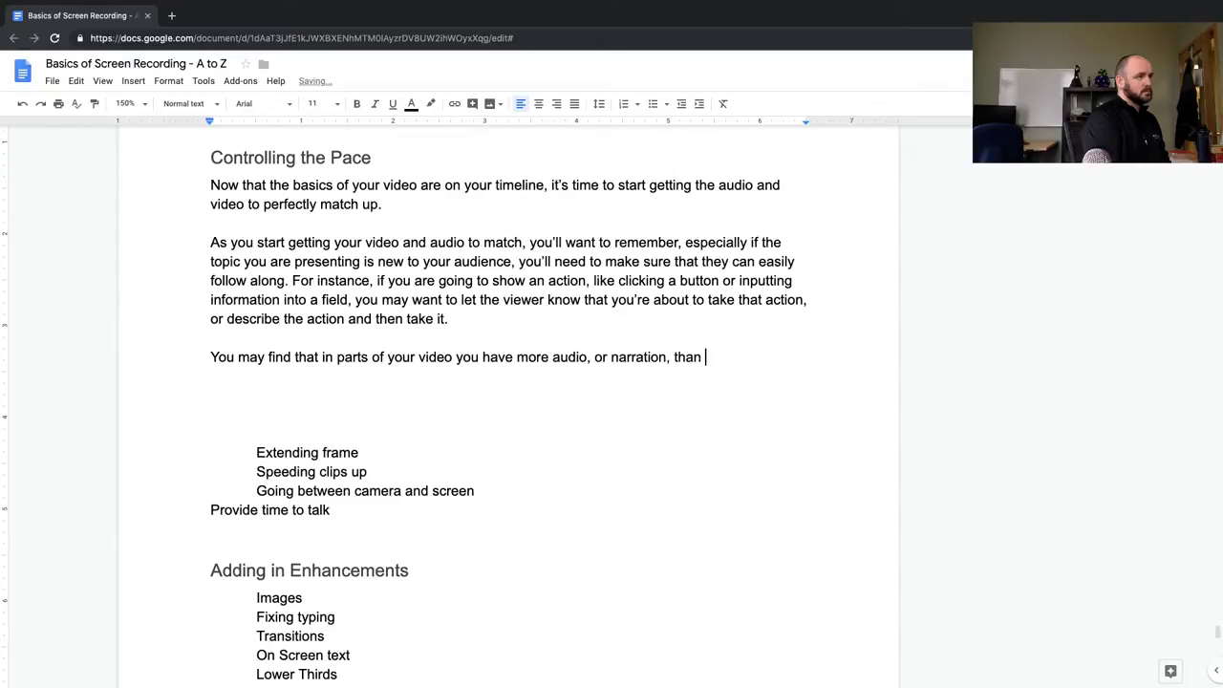
{"action": "type", "text": "you have screen"}
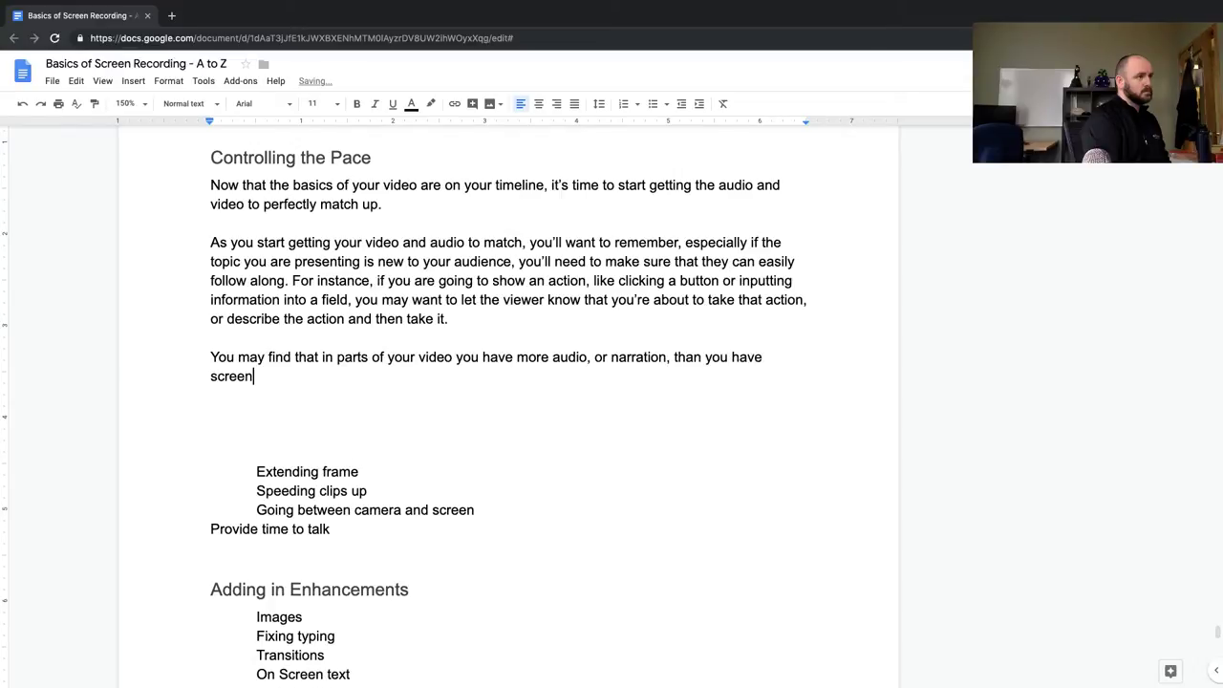
Finish the sentence with "content." and begin another with "This is not unusually, as a lot of times it may"
{"action": "type", "text": " content. This is not unu"}
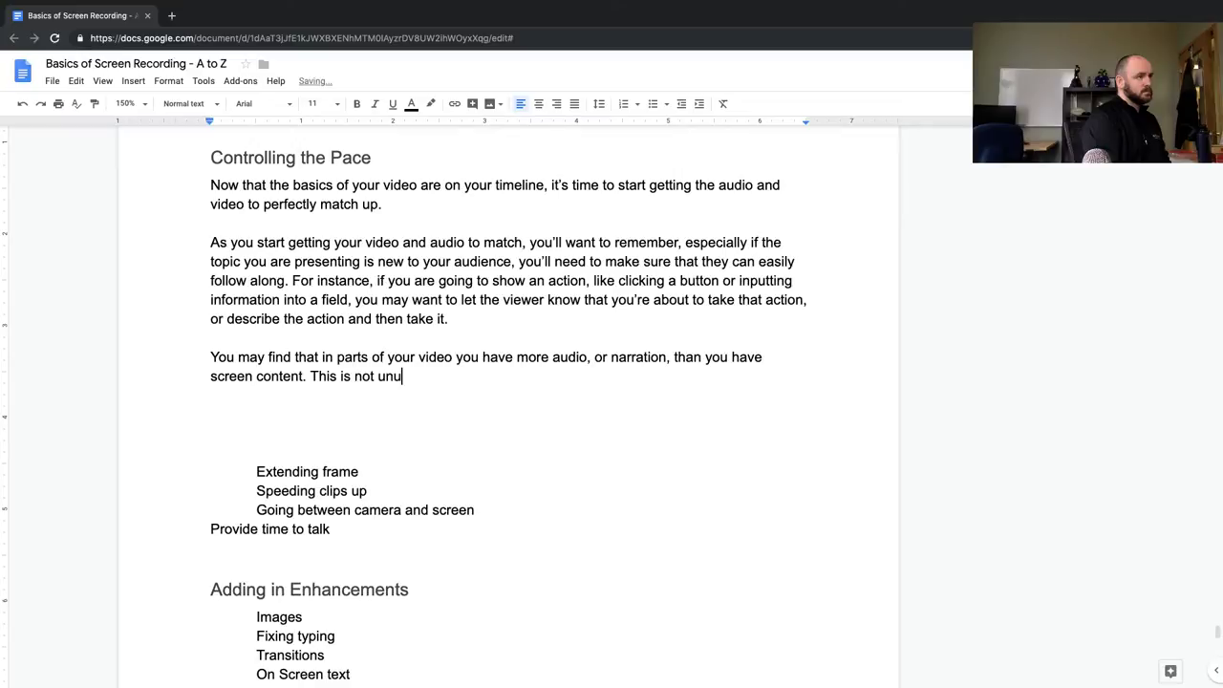
{"action": "type", "text": "sually, as a lot t"}
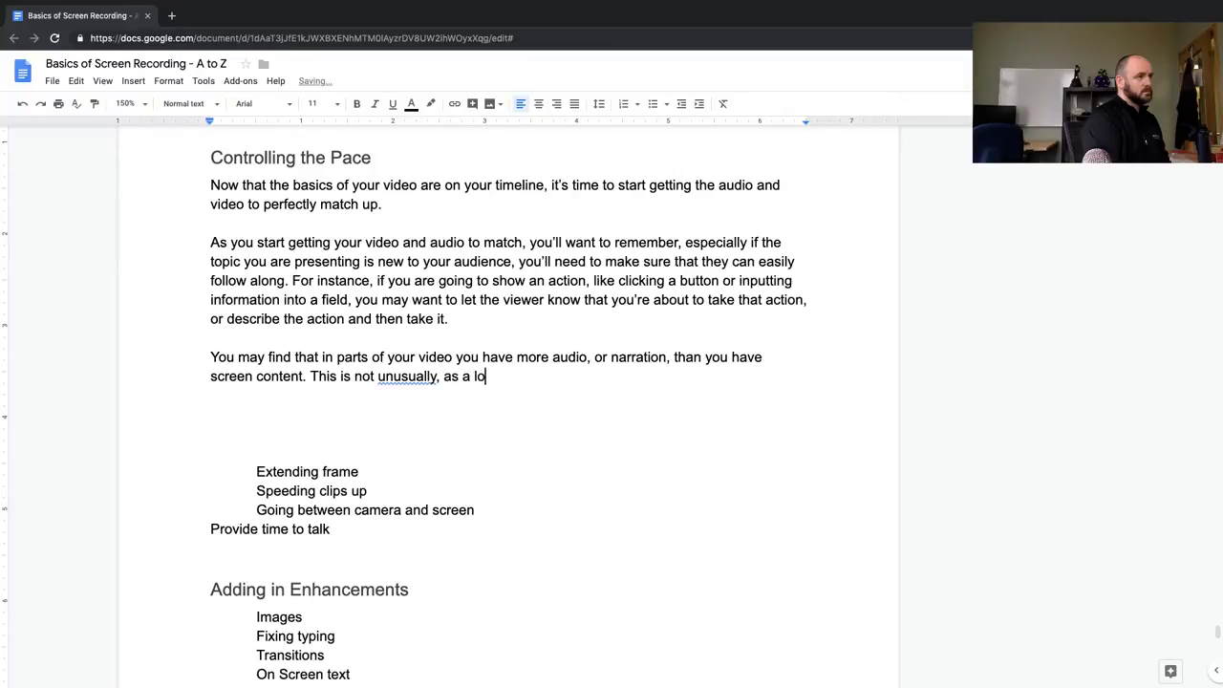
{"action": "key", "text": "BackSpace"}
{"action": "type", "text": "of times it may ta"}
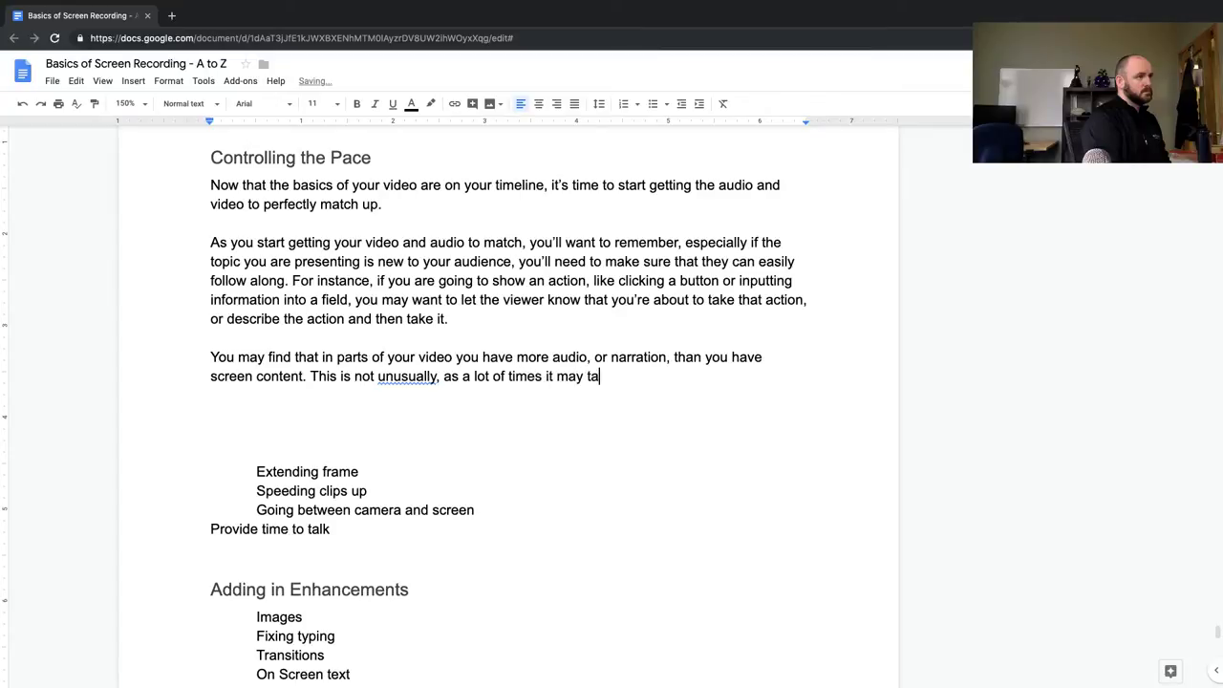
Complete the sentence with "take you longer to say something then to actually do it."
{"action": "type", "text": "ke you longer to say soemth"}
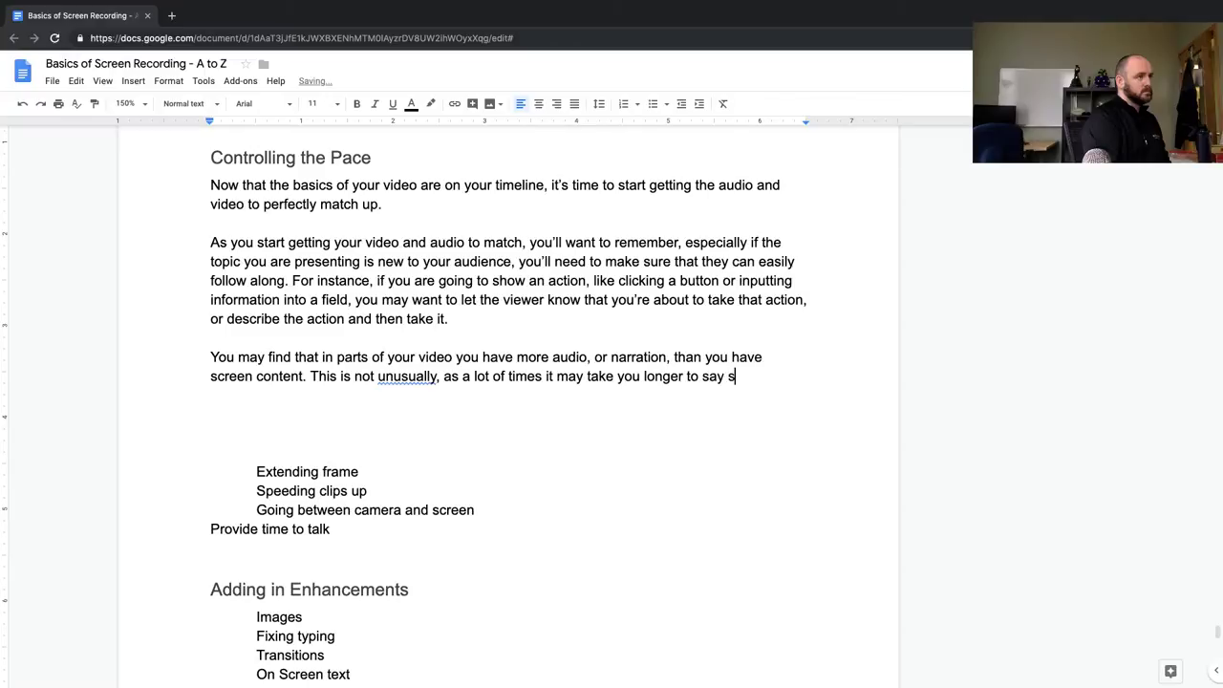
{"action": "key", "text": "BackSpace"}
{"action": "key", "text": "BackSpace"}
{"action": "key", "text": "BackSpace"}
{"action": "key", "text": "BackSpace"}
{"action": "type", "text": "mething tan"}
{"action": "key", "text": "BackSpace"}
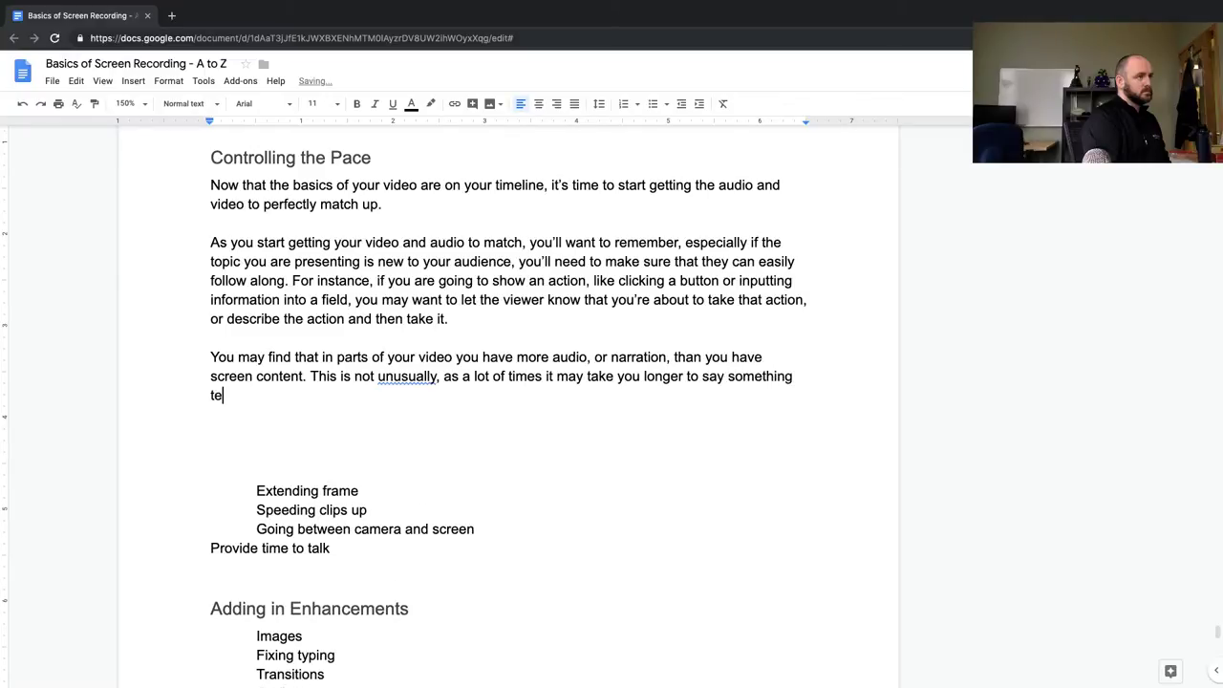
{"action": "type", "text": "h"}
{"action": "key", "text": "BackSpace"}
{"action": "key", "text": "BackSpace"}
{"action": "type", "text": "hen to actually do it."}
Correct the flagged word "unusually" to "unusual" in the third paragraph
{"action": "left_click", "coordinate": [420, 376]}
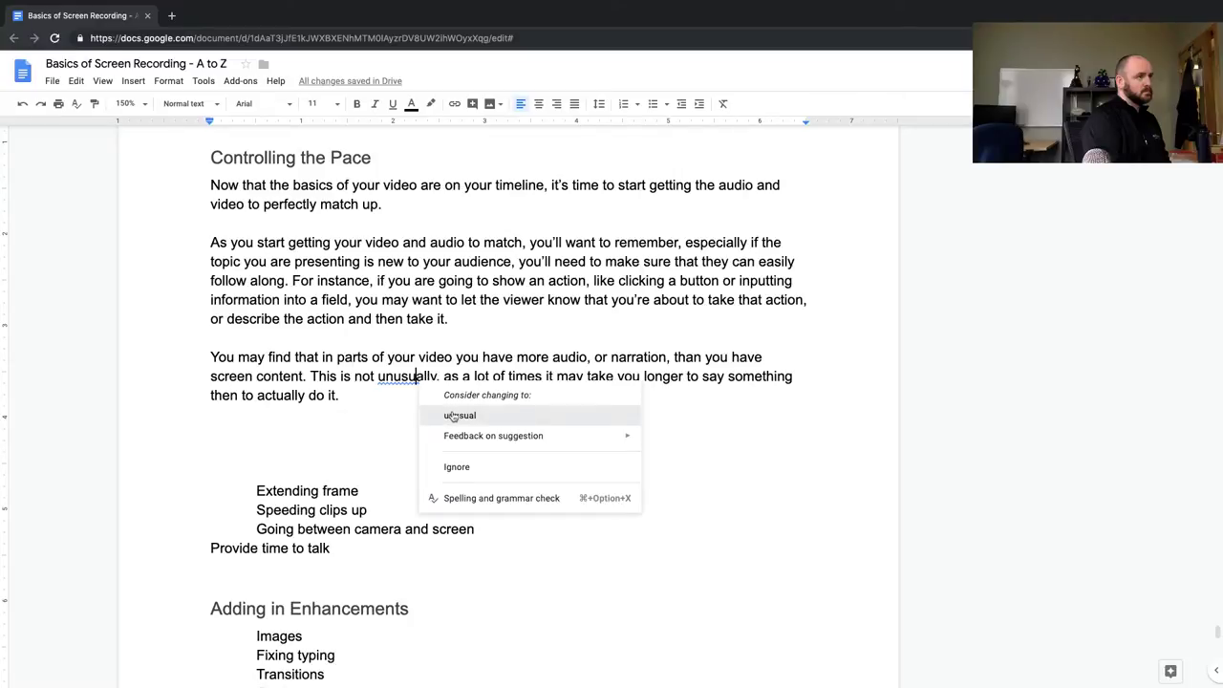
{"action": "left_click", "coordinate": [383, 404]}
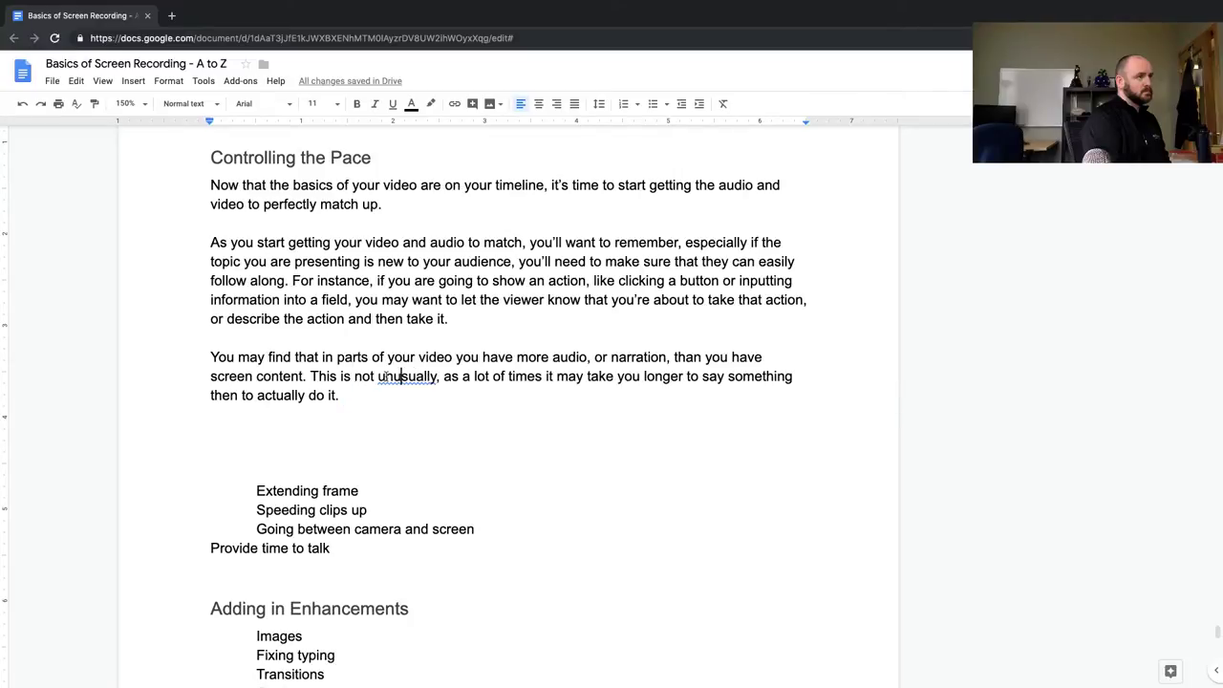
{"action": "left_click", "coordinate": [432, 377]}
{"action": "key", "text": "Delete"}
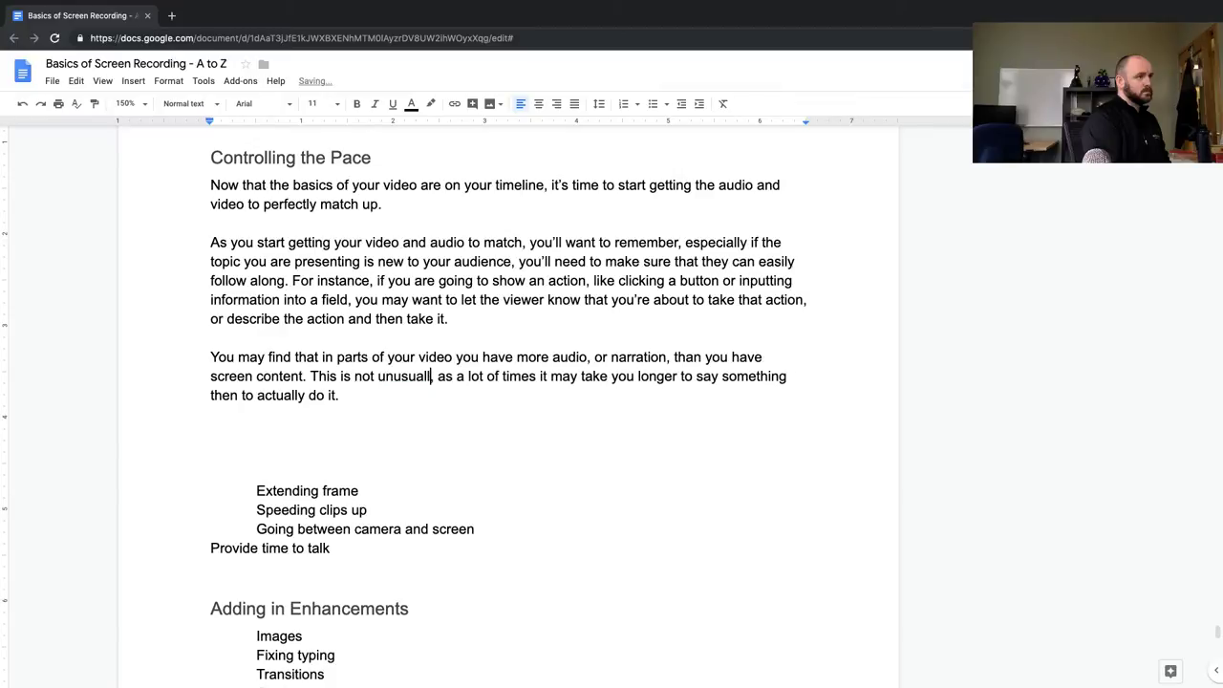
{"action": "key", "text": "BackSpace"}
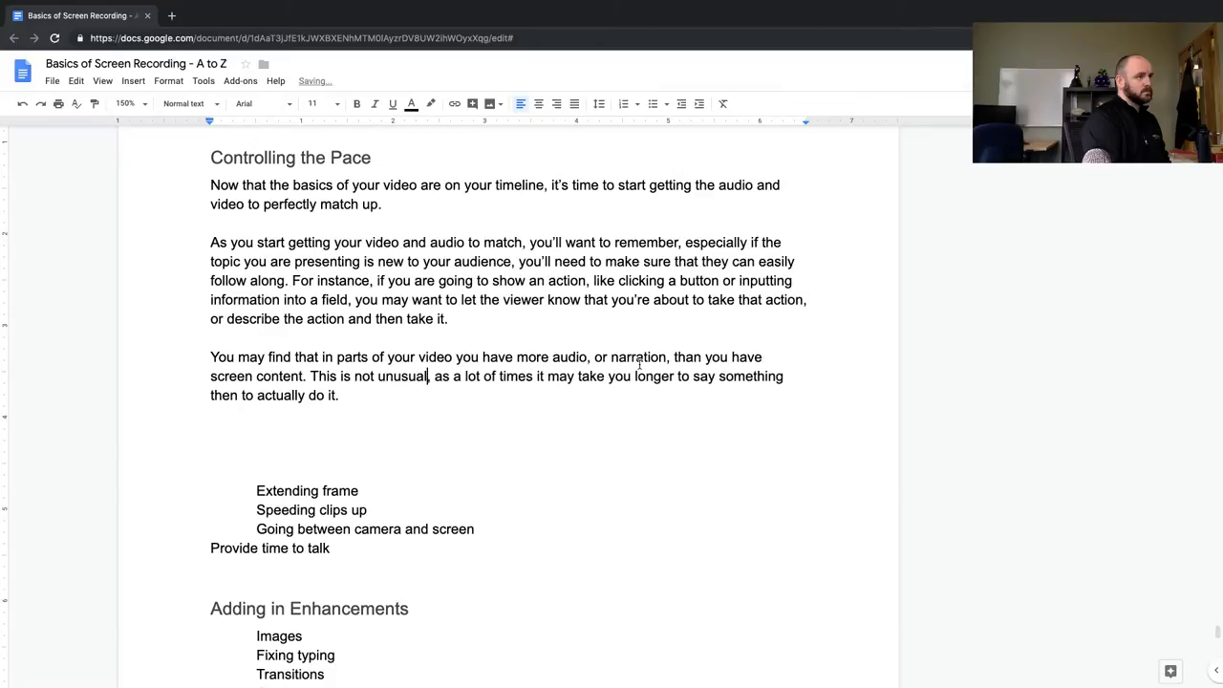
At the end of the third paragraph, add "When this is the case you may have a few options."
{"action": "double_click", "coordinate": [402, 397]}
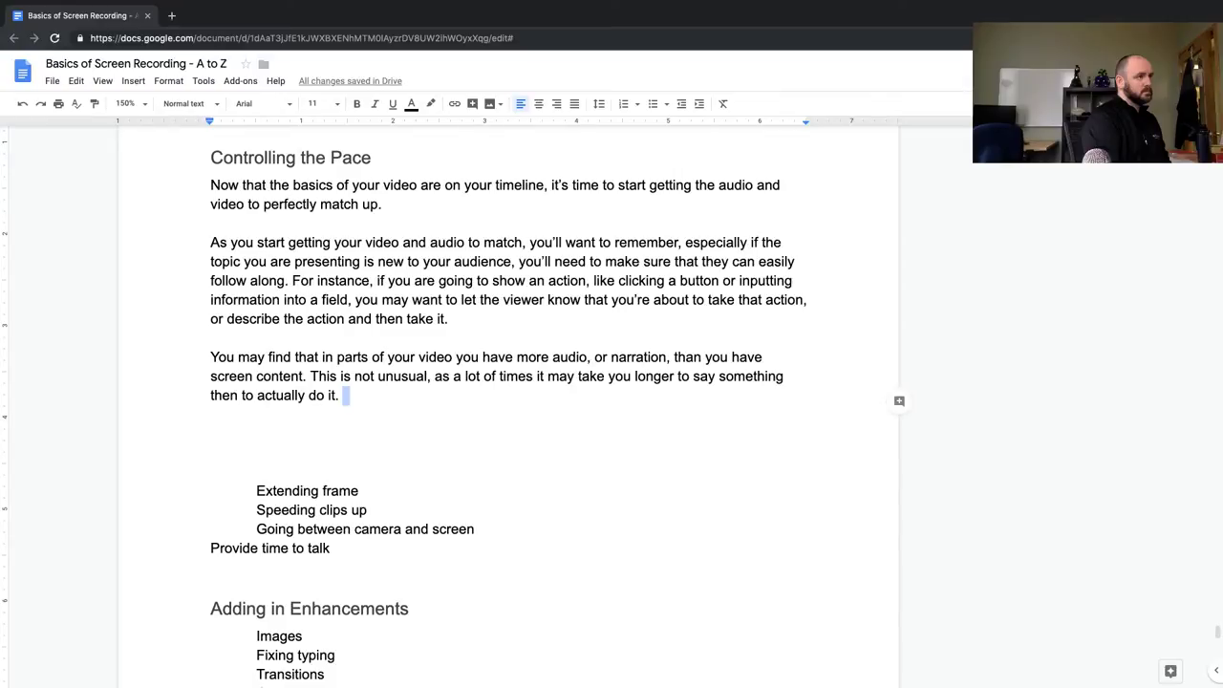
{"action": "type", "text": "When this is "}
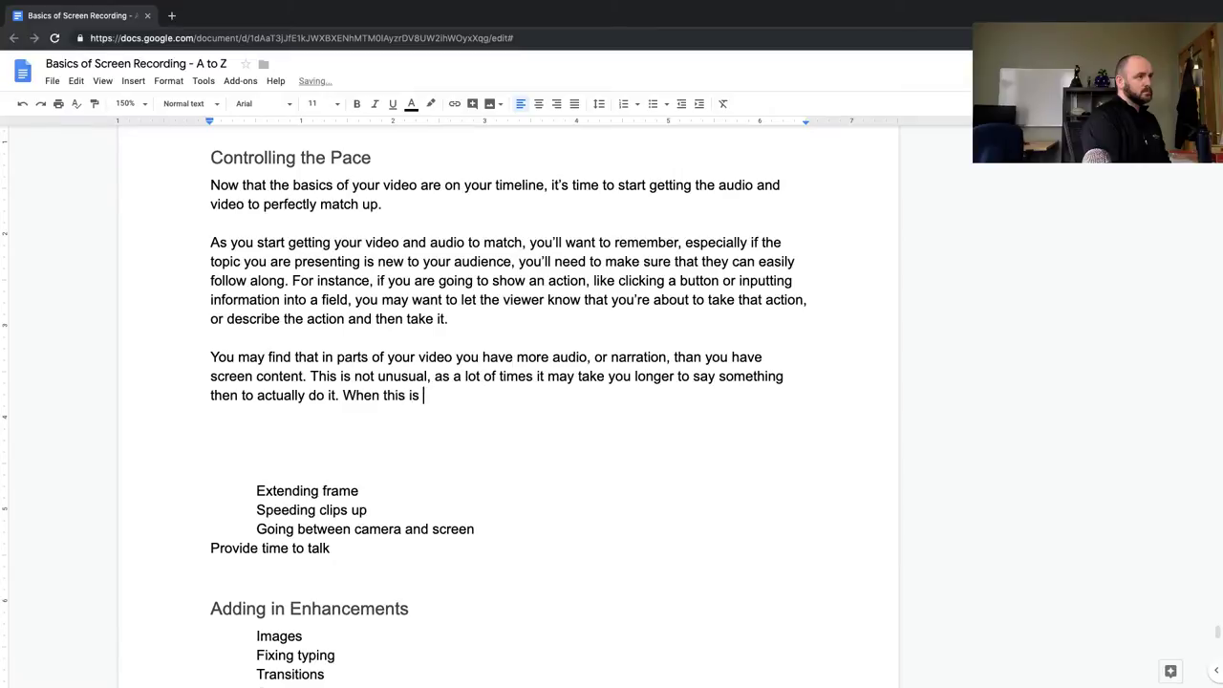
{"action": "type", "text": "the case you may have a few "}
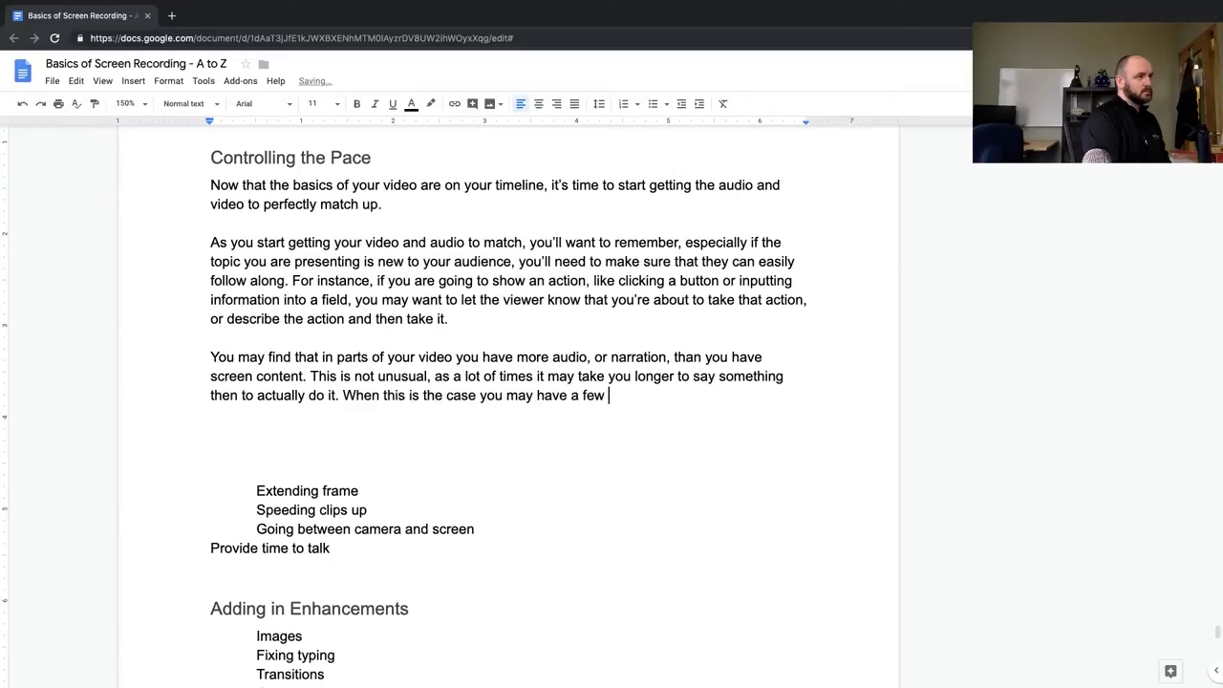
{"action": "type", "text": "opttion"}
{"action": "key", "text": "BackSpace"}
{"action": "key", "text": "BackSpace"}
{"action": "key", "text": "BackSpace"}
{"action": "type", "text": "ons"}
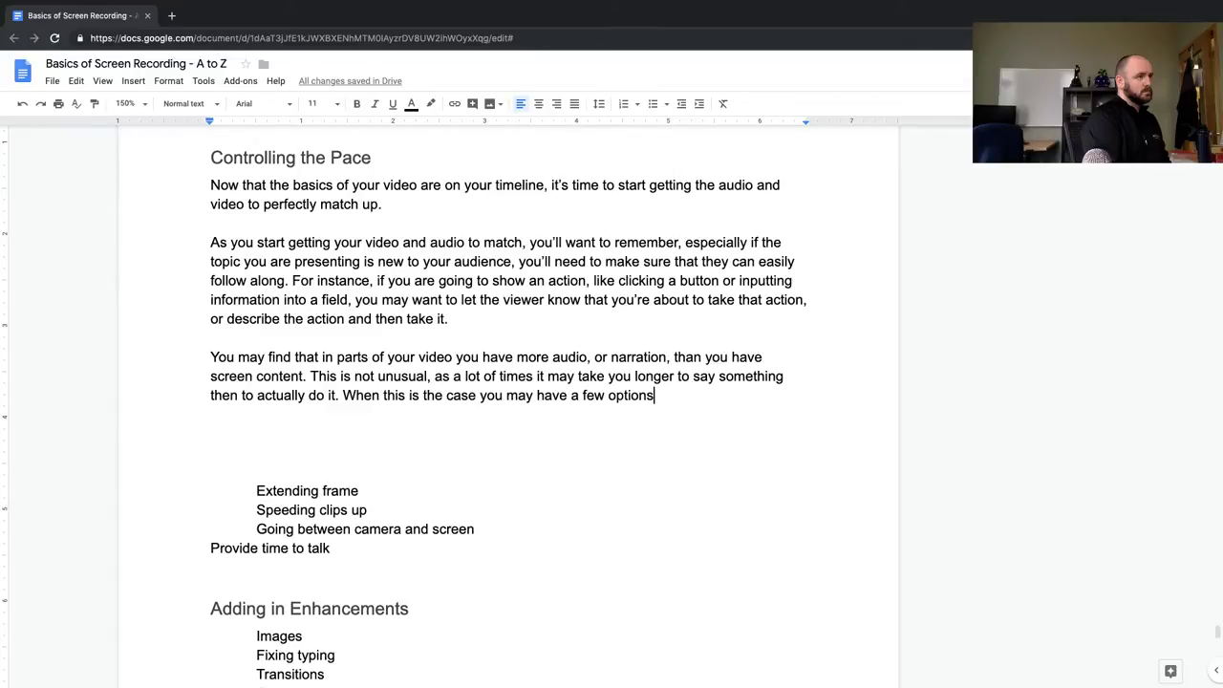
{"action": "type", "text": "."}
Start a new paragraph with "The first option is to use something like Extend a frame."
{"action": "key", "text": "Return"}
{"action": "key", "text": "Return"}
{"action": "type", "text": "The"}
{"action": "key", "text": "BackSpace"}
{"action": "key", "text": "BackSpace"}
{"action": "key", "text": "BackSpace"}
{"action": "key", "text": "BackSpace"}
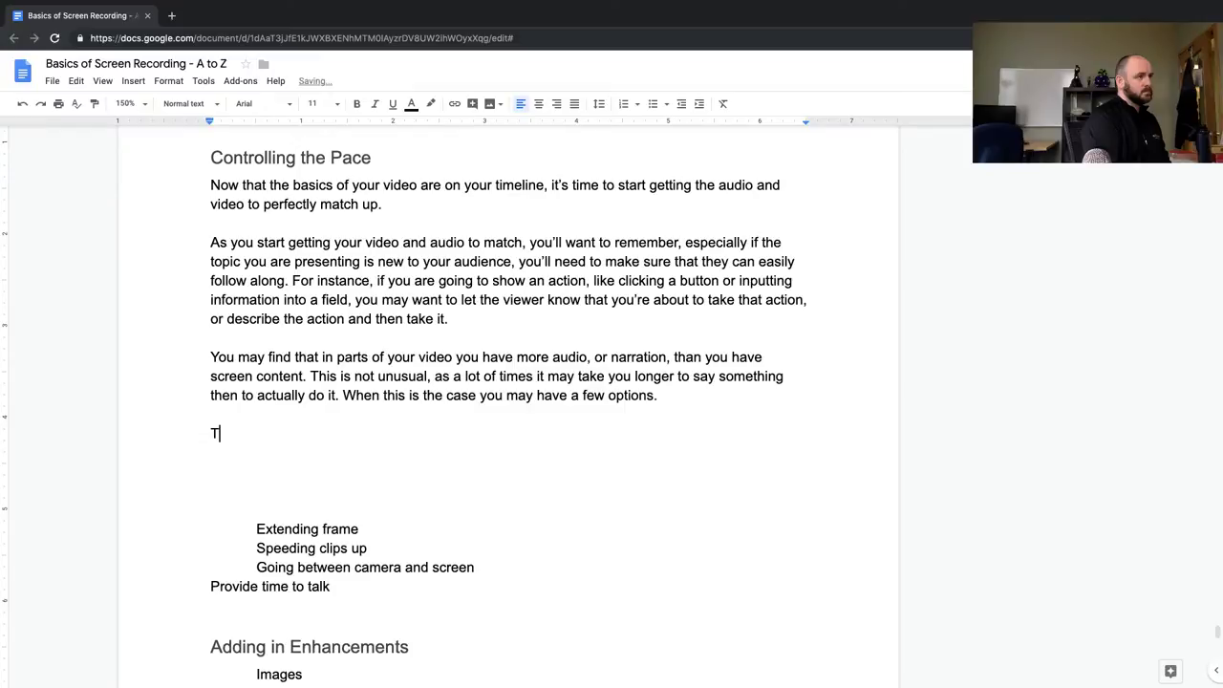
{"action": "type", "text": "The first option is to "}
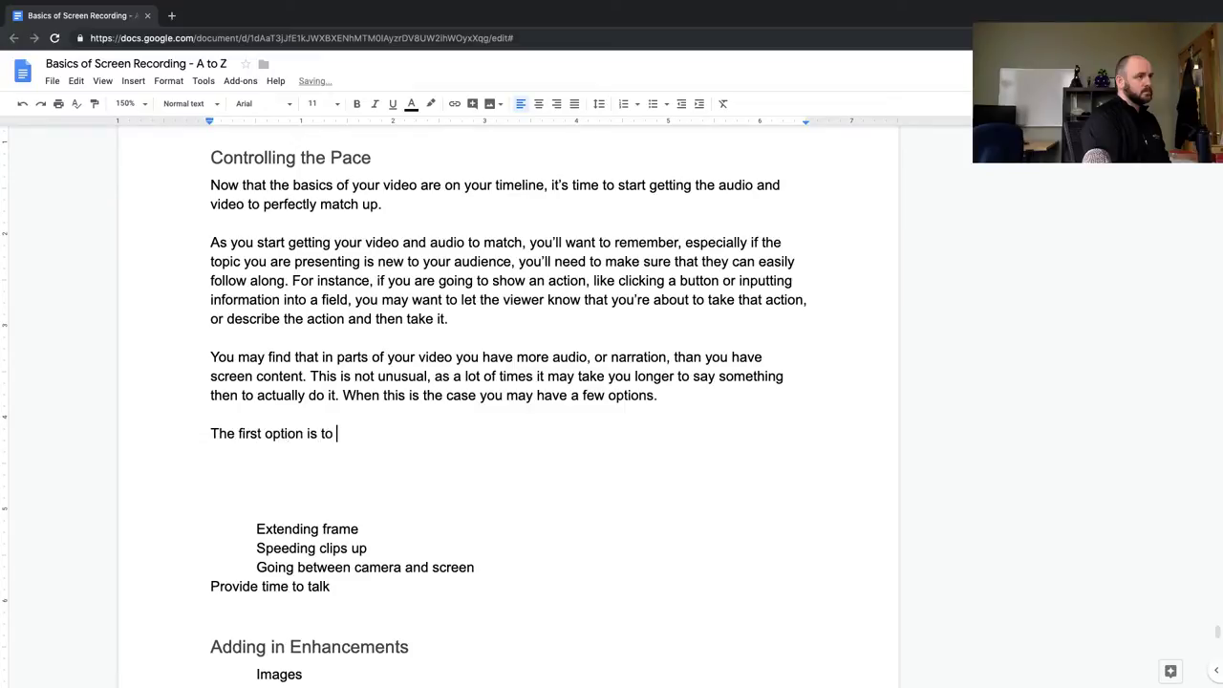
{"action": "type", "text": "use something like Ex"}
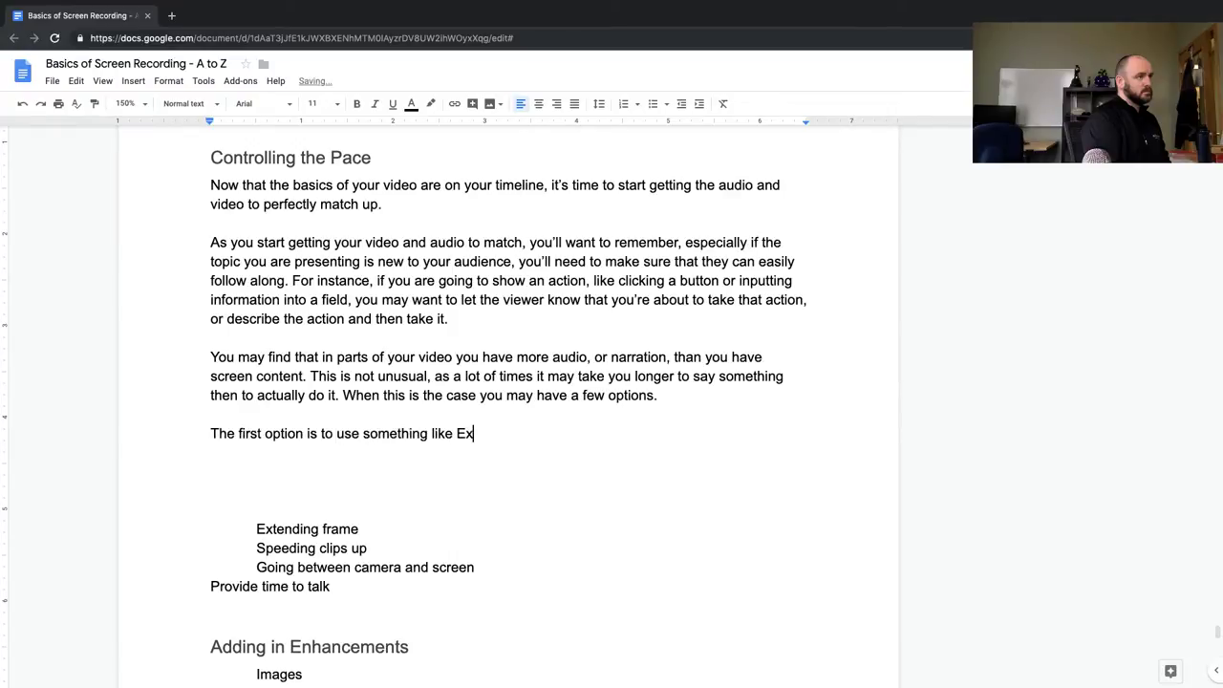
{"action": "type", "text": "tend a frame. T"}
{"action": "key", "text": "BackSpace"}
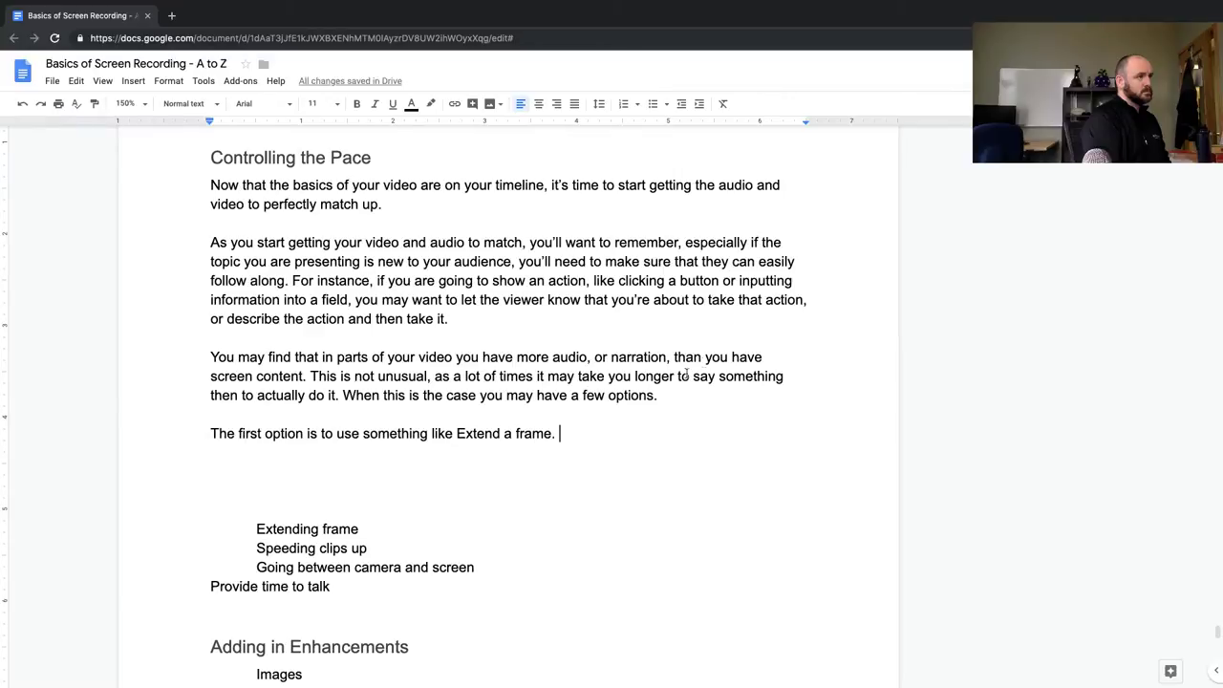
Capitalize "frame" to "Frame" in the new sentence, and return to the end of the paragraph
{"action": "left_click", "coordinate": [517, 433]}
{"action": "key", "text": "Delete"}
{"action": "type", "text": "F"}
{"action": "key", "text": "Down"}
{"action": "key", "text": "Up"}
Begin the paragraph's second sentence with "Extend a Frame is when"
{"action": "type", "text": "Extend is"}
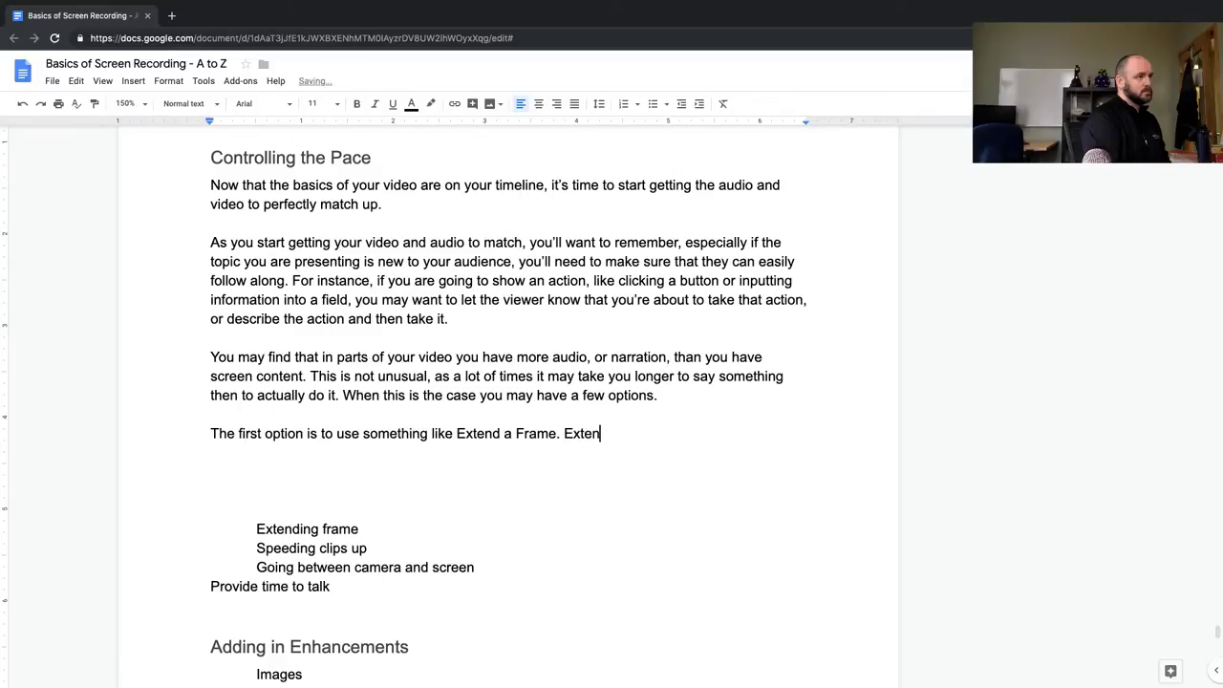
{"action": "key", "text": "BackSpace"}
{"action": "key", "text": "BackSpace"}
{"action": "type", "text": "a fa"}
{"action": "key", "text": "BackSpace"}
{"action": "key", "text": "BackSpace"}
{"action": "type", "text": "Frame is whn"}
{"action": "key", "text": "BackSpace"}
{"action": "type", "text": "en"}
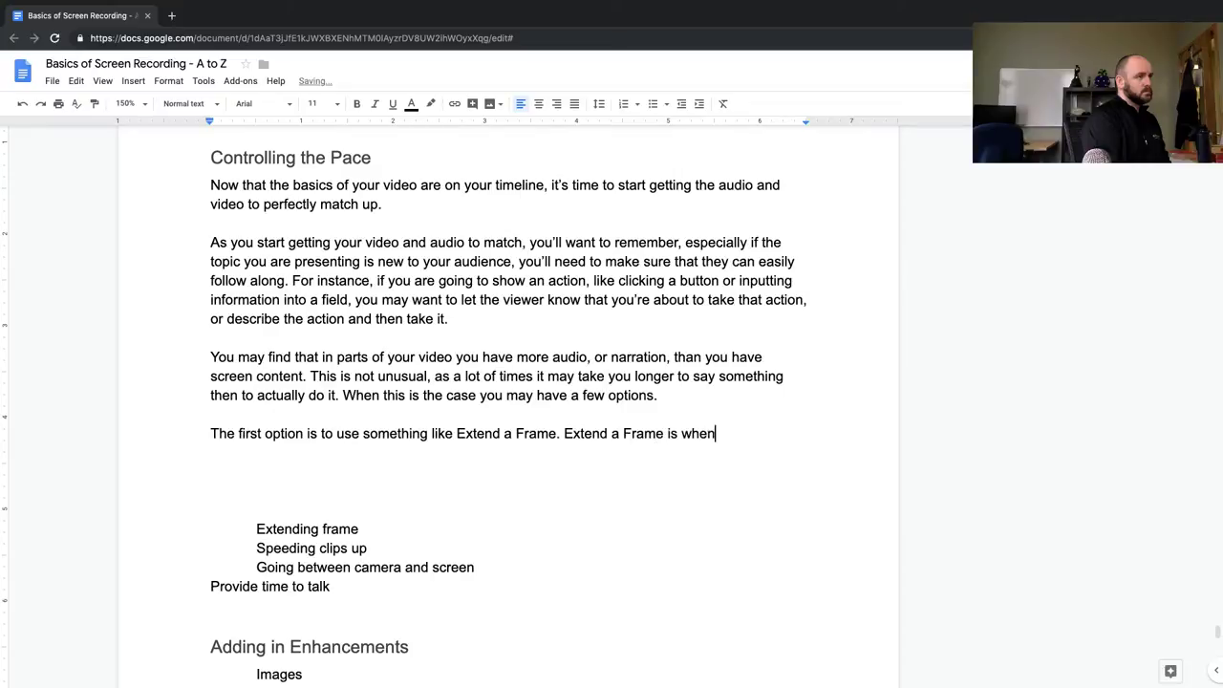
Continue with "you take a single frame and duplicate it on the timeline. Some programs will do this easily"
{"action": "type", "text": " you take a sinc"}
{"action": "key", "text": "BackSpace"}
{"action": "type", "text": "gle frame and"}
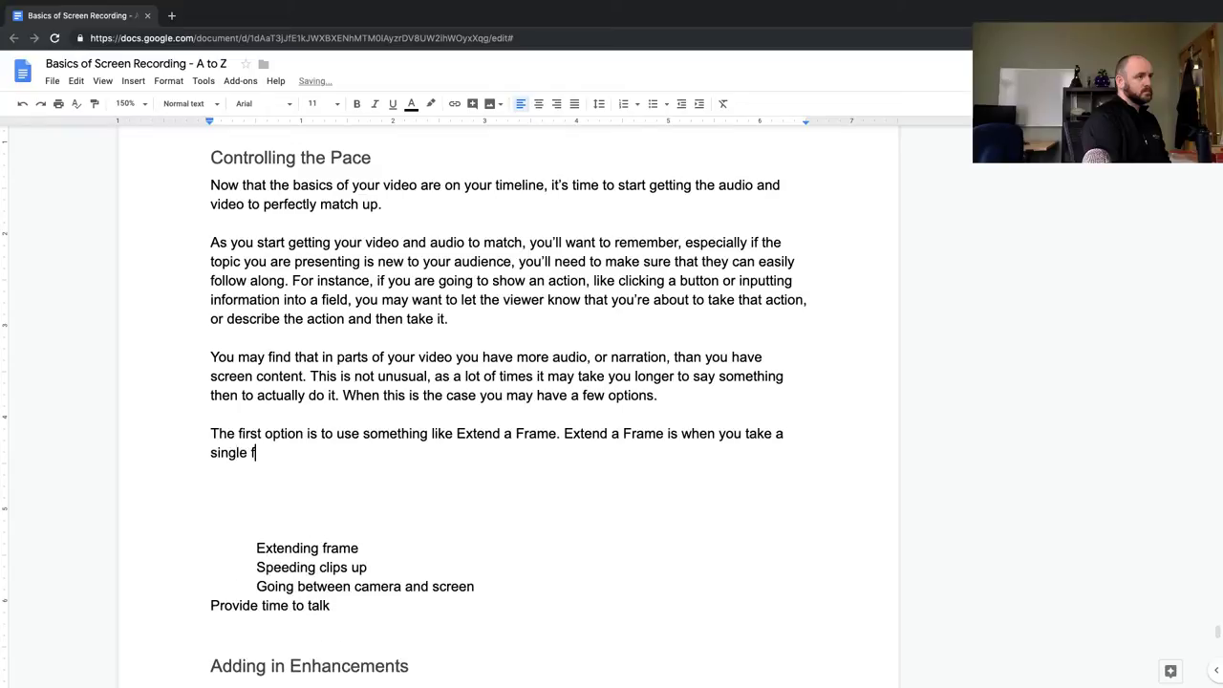
{"action": "type", "text": "plicate it on the t"}
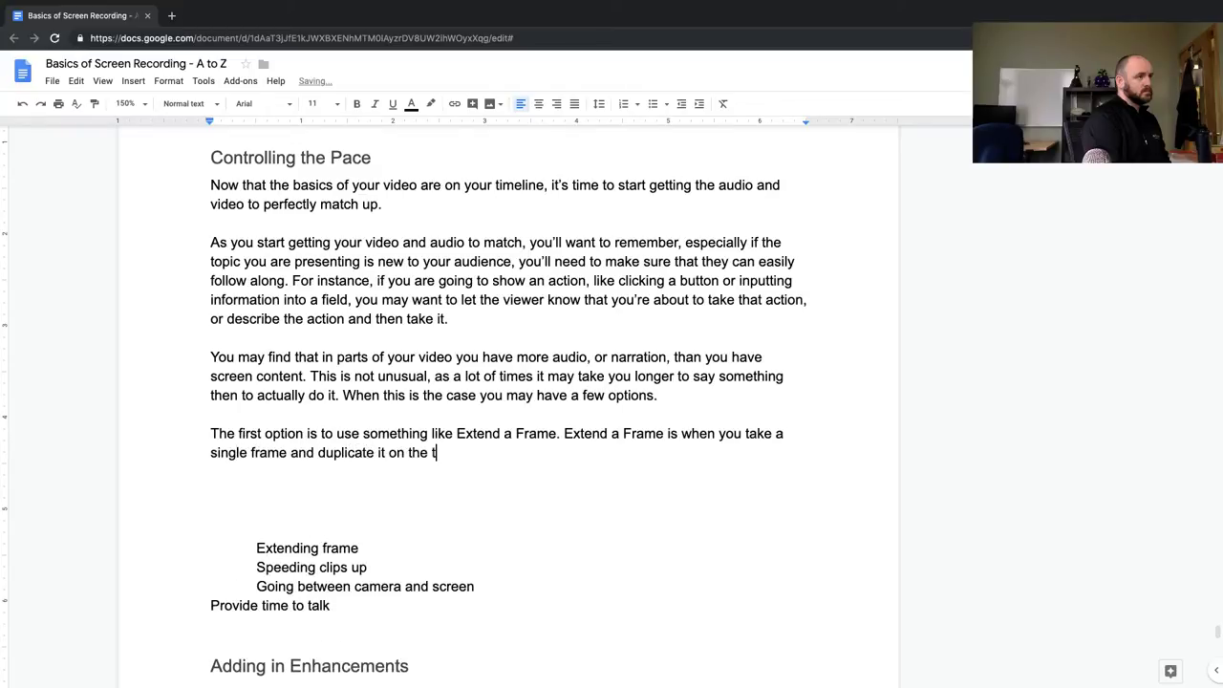
{"action": "type", "text": "imeline. Some programs will do this easily"}
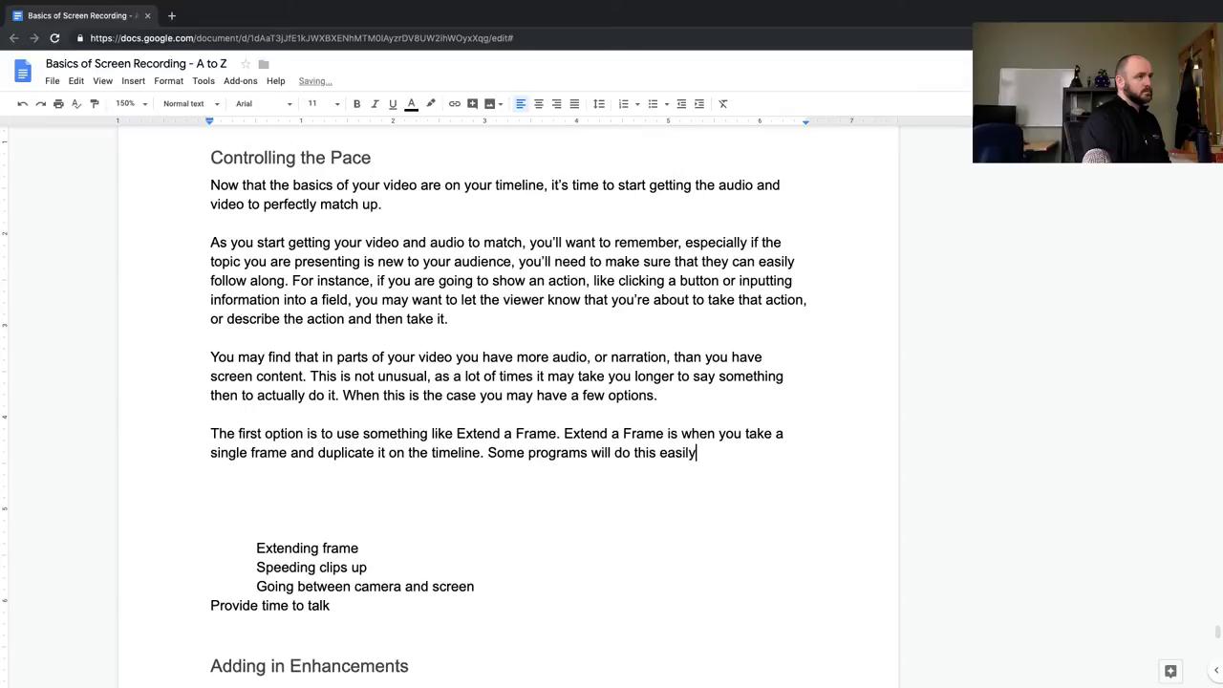
Extend the sentence about programs with ", in other cases you may"
{"action": "type", "text": ", in to"}
{"action": "key", "text": "BackSpace"}
{"action": "key", "text": "BackSpace"}
{"action": "type", "text": "other"}
{"action": "key", "text": "BackSpace"}
{"action": "type", "text": "cases"}
{"action": "key", "text": "BackSpace"}
{"action": "key", "text": "BackSpace"}
{"action": "key", "text": "BackSpace"}
{"action": "key", "text": "BackSpace"}
{"action": "key", "text": "BackSpace"}
{"action": "key", "text": "BackSpace"}
{"action": "type", "text": "cases you may b"}
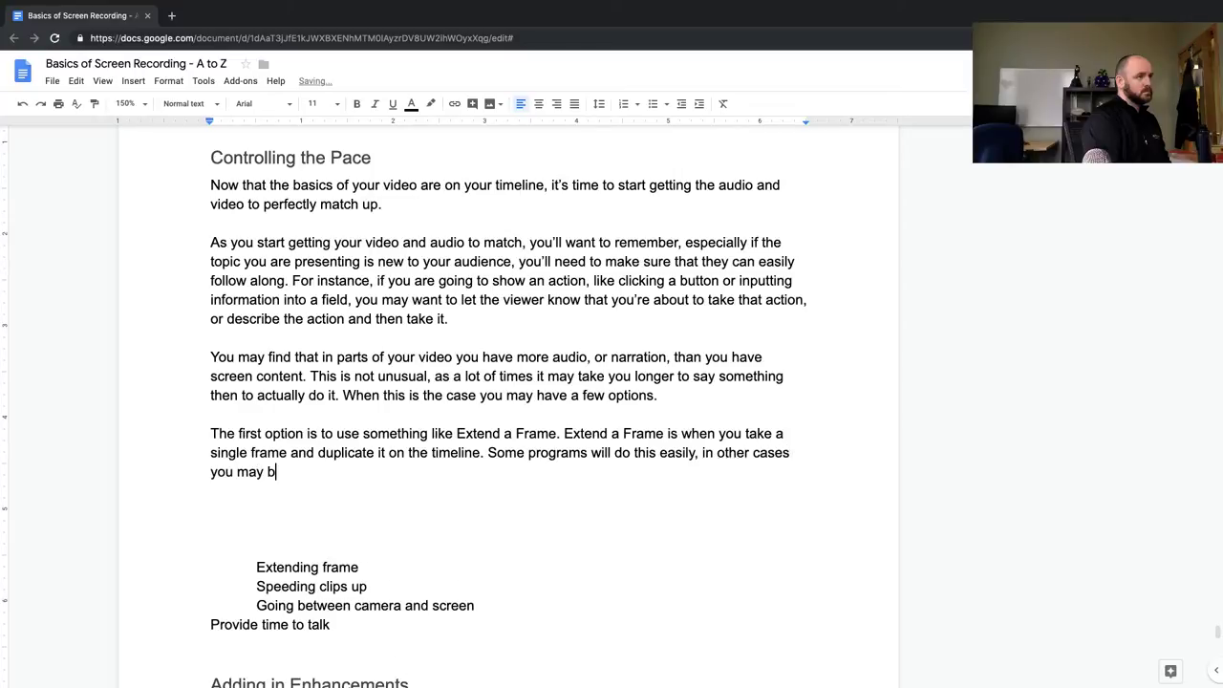
Finish the sentence with "need to take a screenshot, and add it your timeline." and accept the grammar suggestion "it to your"
{"action": "key", "text": "BackSpace"}
{"action": "type", "text": "need to take a scre"}
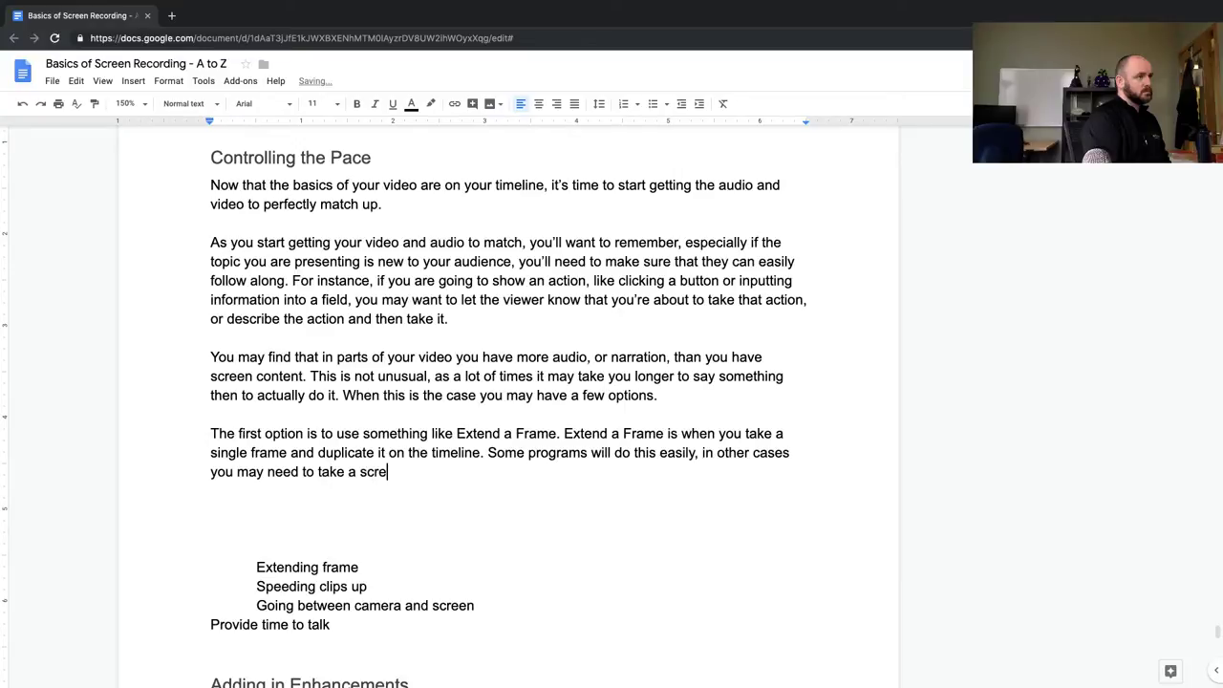
{"action": "type", "text": "enshot, and addit to"}
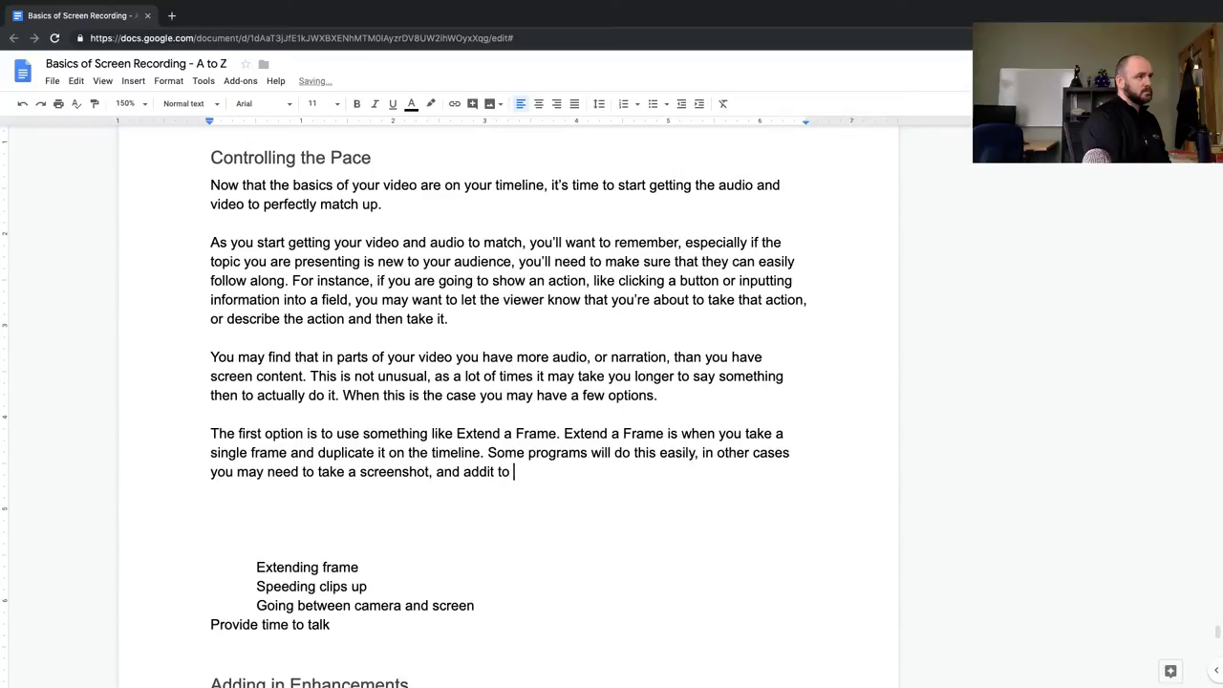
{"action": "key", "text": "BackSpace"}
{"action": "key", "text": "BackSpace"}
{"action": "key", "text": "BackSpace"}
{"action": "key", "text": "BackSpace"}
{"action": "key", "text": "BackSpace"}
{"action": "key", "text": "BackSpace"}
{"action": "type", "text": "it your timeline."}
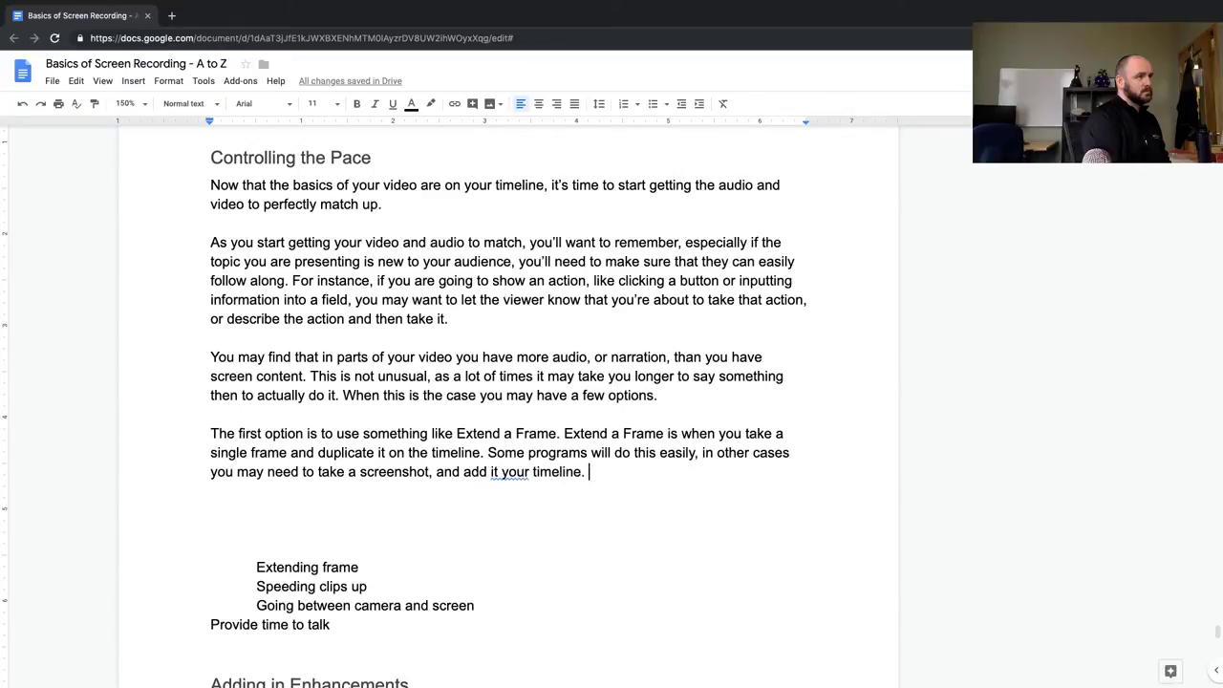
{"action": "left_click", "coordinate": [505, 476]}
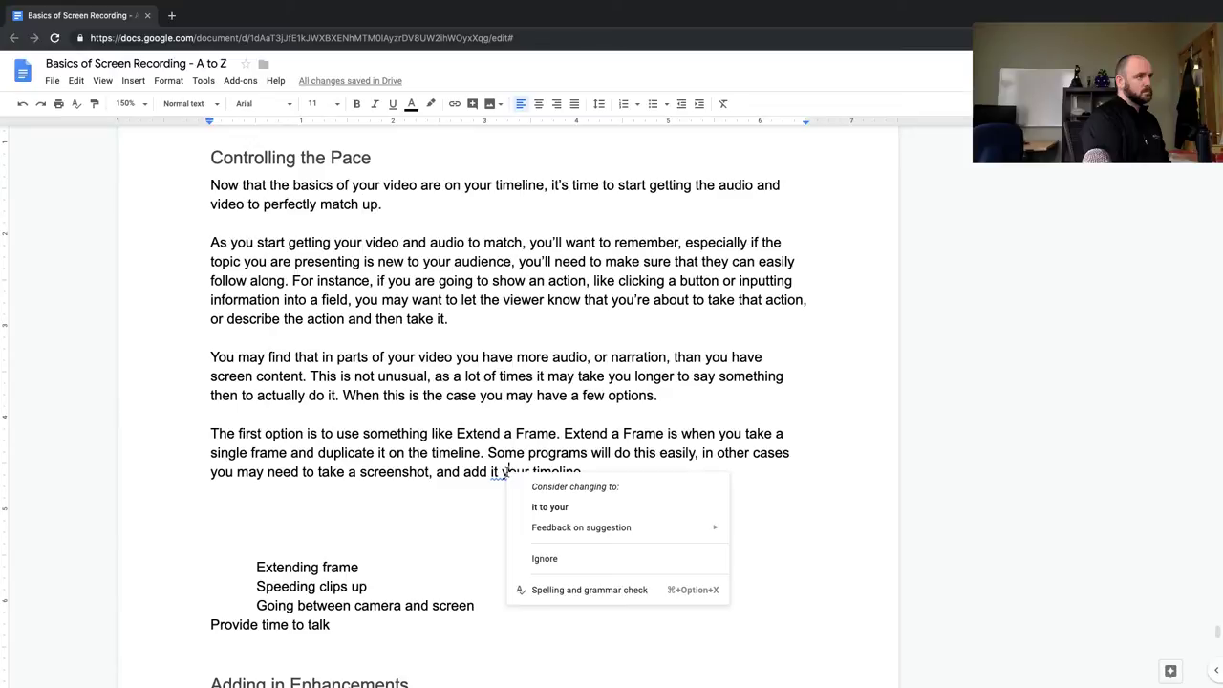
{"action": "left_click", "coordinate": [535, 514]}
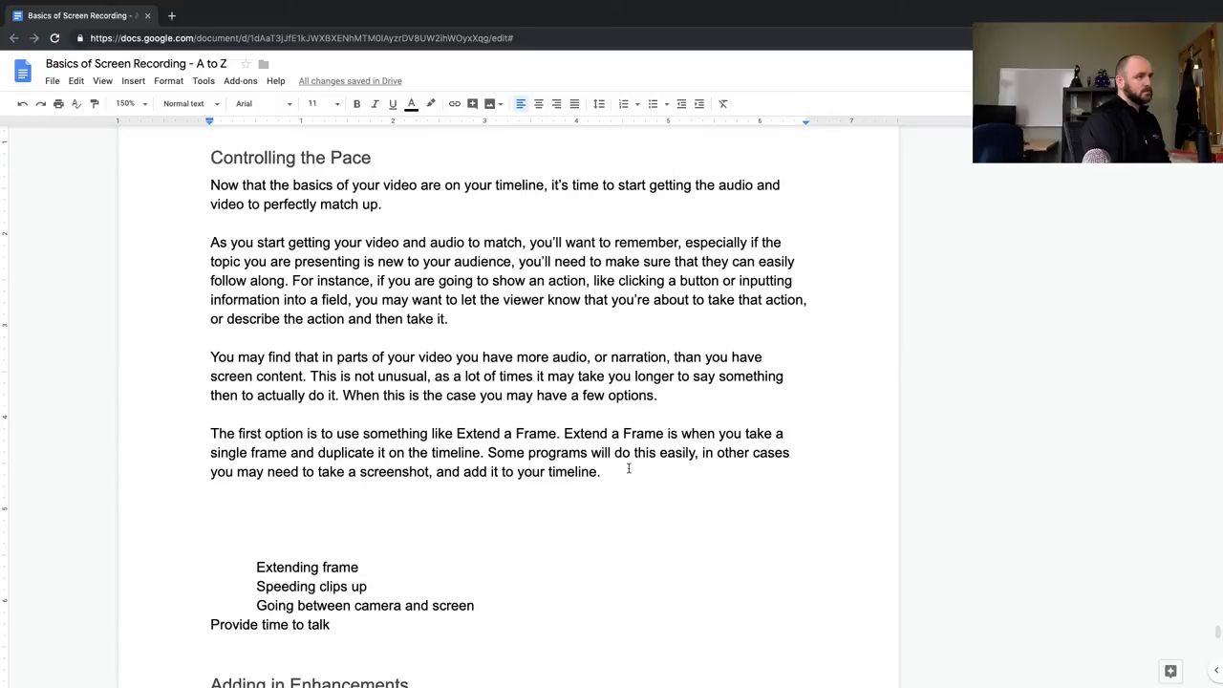
Start a new paragraph with "Because the extended frame is a still image, and not video,"
{"action": "key", "text": "Return"}
{"action": "key", "text": "Return"}
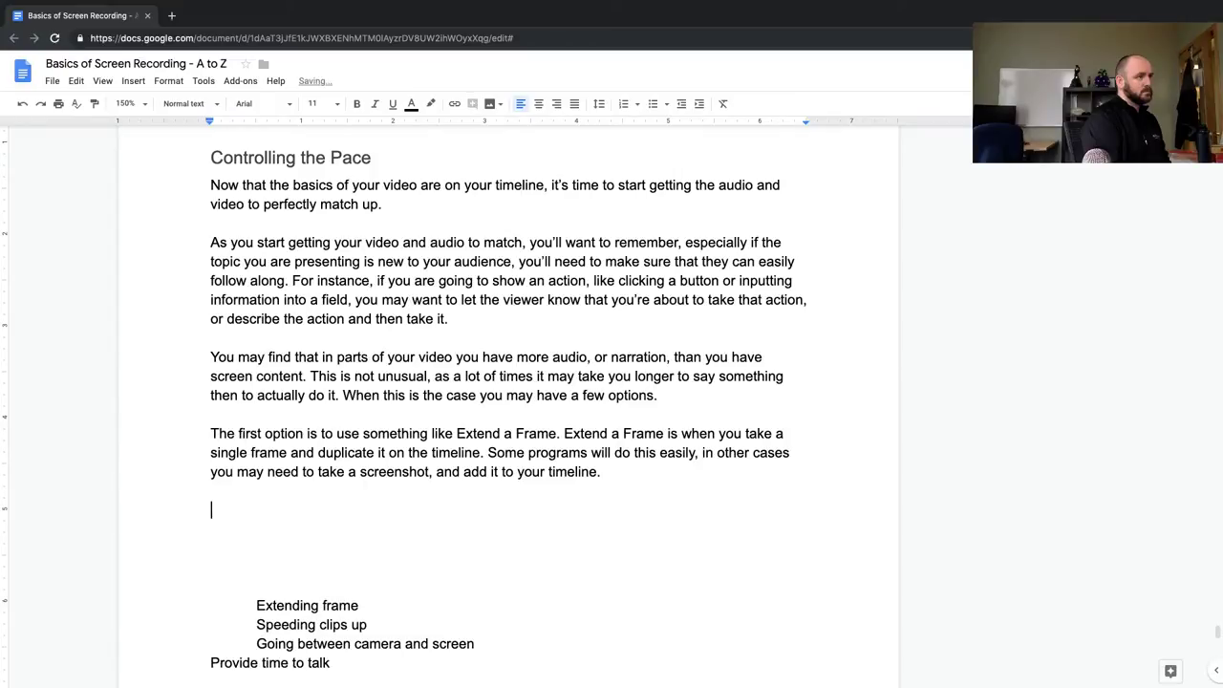
{"action": "key", "text": "BackSpace"}
{"action": "key", "text": "BackSpace"}
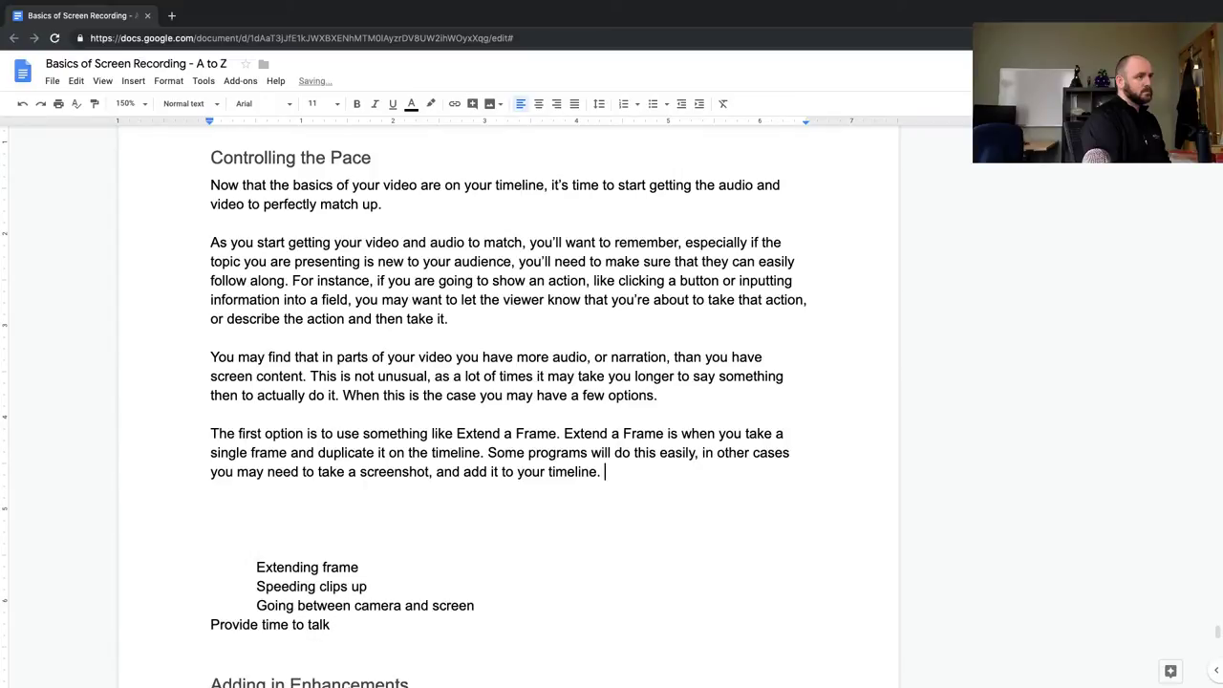
{"action": "key", "text": "Return"}
{"action": "key", "text": "Return"}
{"action": "type", "text": "Becuase"}
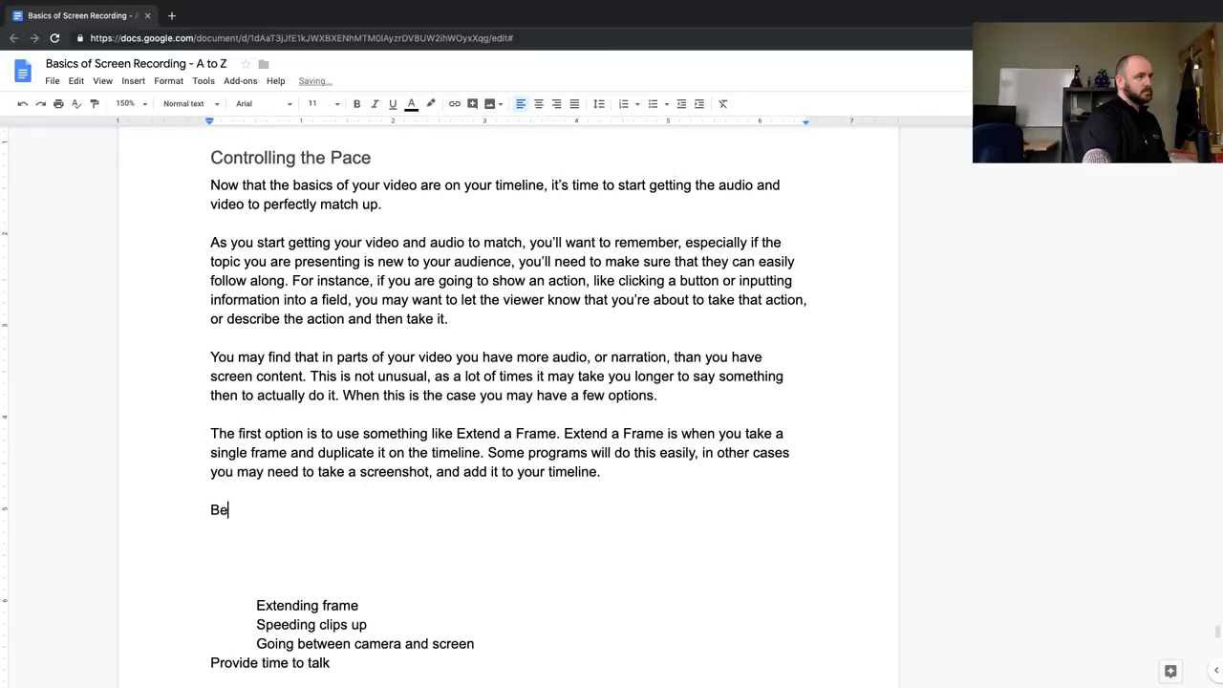
{"action": "key", "text": "BackSpace"}
{"action": "key", "text": "BackSpace"}
{"action": "key", "text": "BackSpace"}
{"action": "key", "text": "BackSpace"}
{"action": "type", "text": "ause the extended frame"}
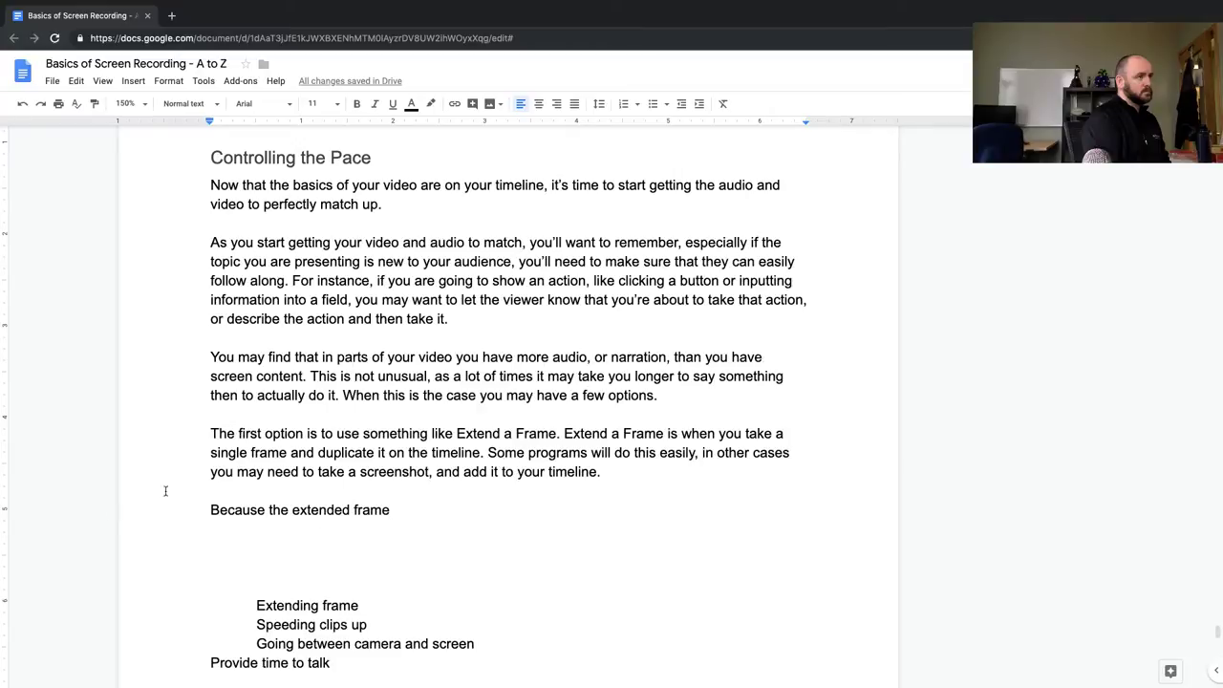
{"action": "type", "text": "is "}
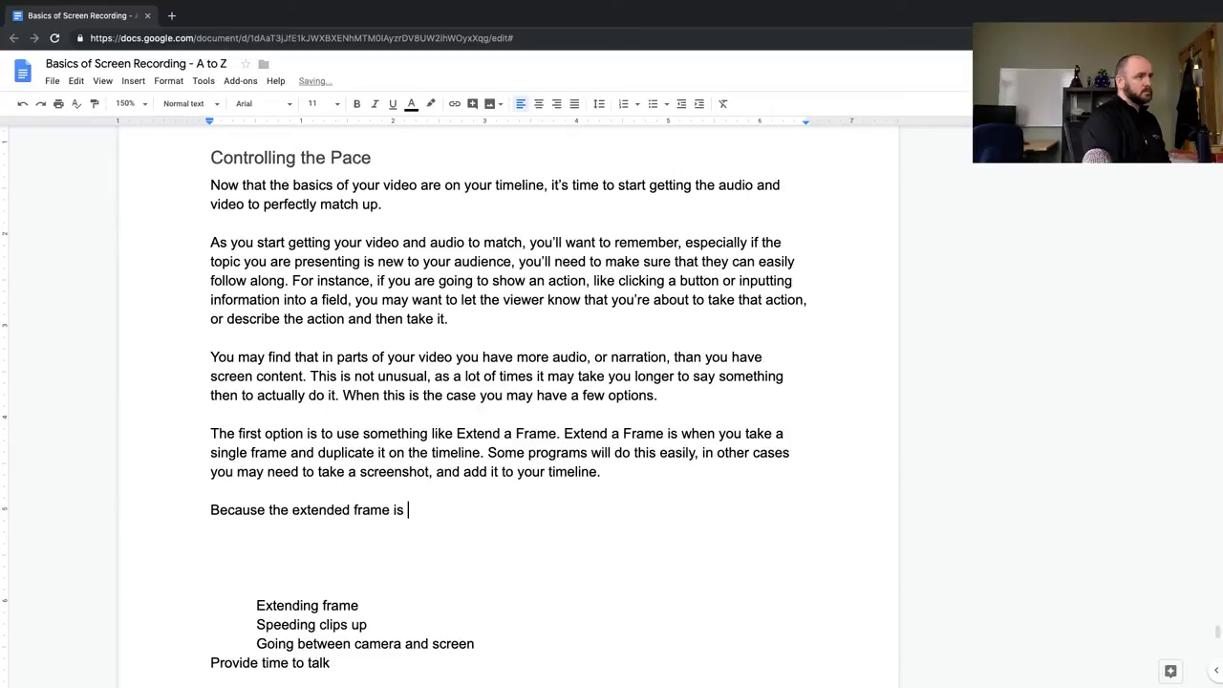
{"action": "type", "text": "a still image, and not video,"}
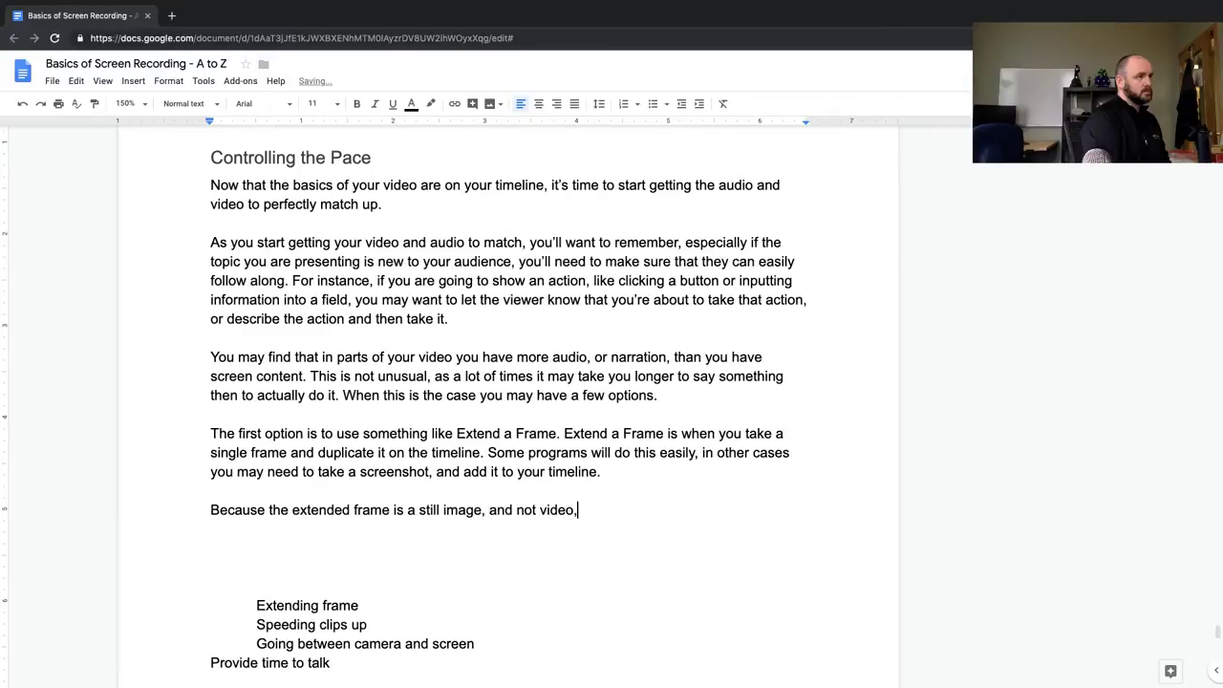
Complete the sentence with "it is highly flexible, and can be extended as long as necessary to fill a gap."
{"action": "type", "text": " it is highly flexible, and can"}
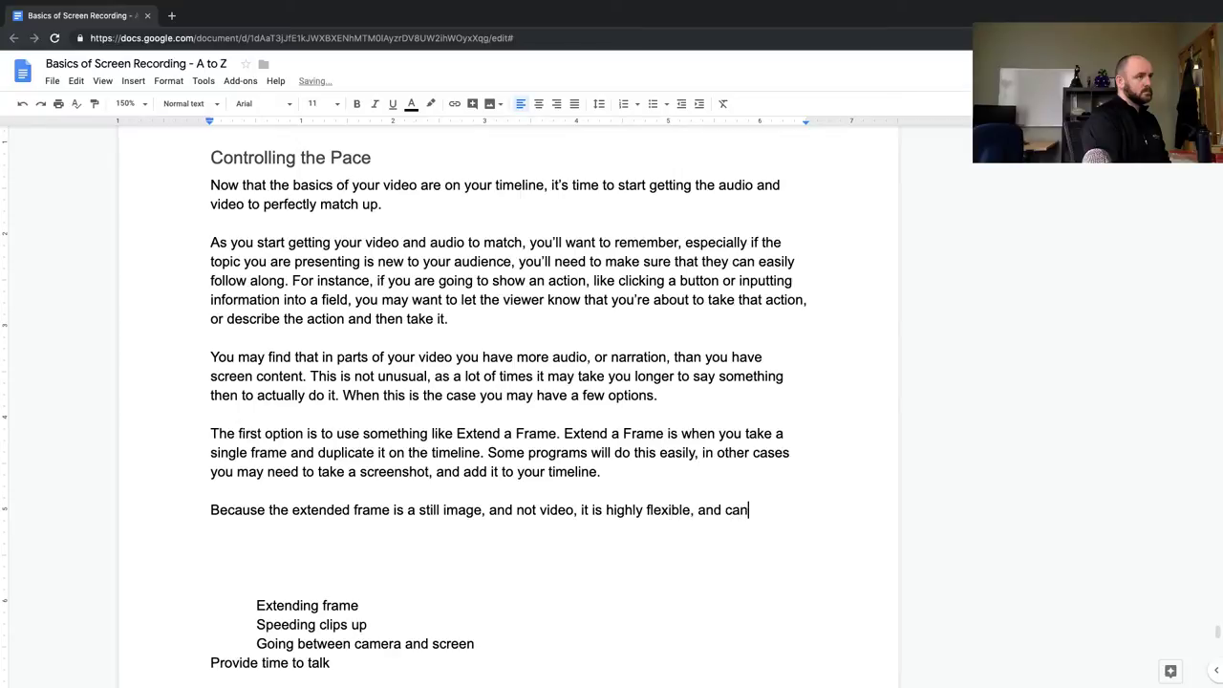
{"action": "type", "text": " meat"}
{"action": "key", "text": "BackSpace"}
{"action": "key", "text": "BackSpace"}
{"action": "key", "text": "BackSpace"}
{"action": "key", "text": "BackSpace"}
{"action": "type", "text": "be extended as long "}
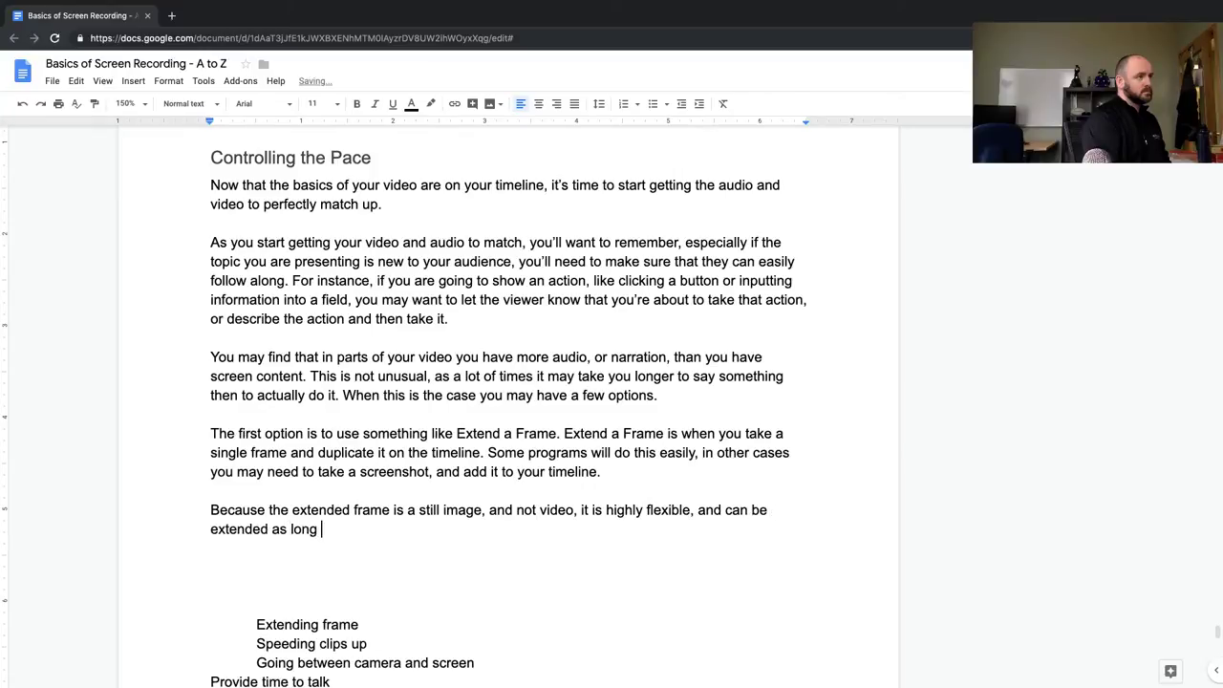
{"action": "type", "text": "as necessary to "}
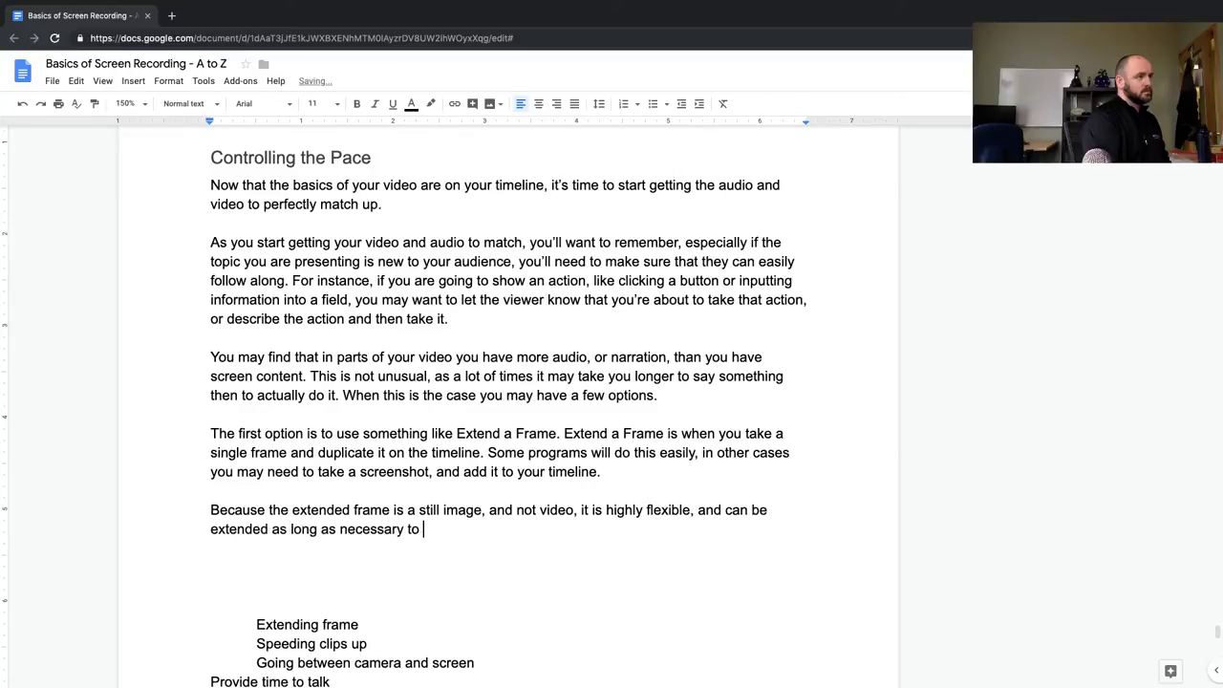
{"action": "type", "text": "fill a gap."}
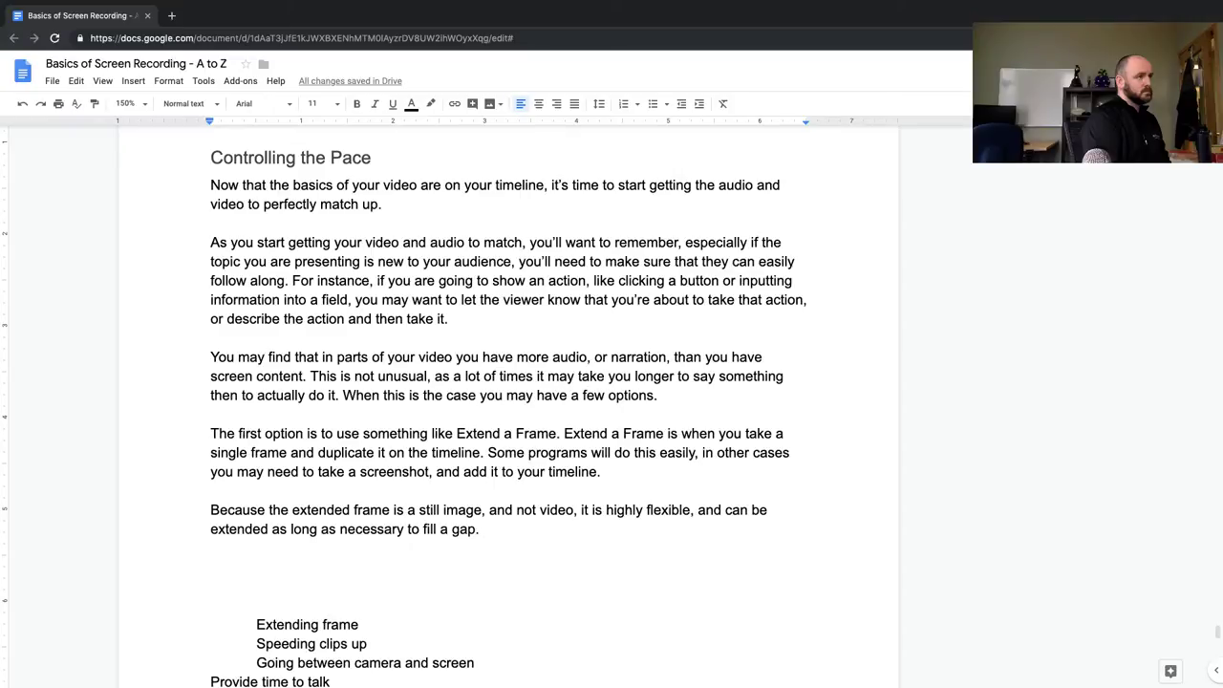
Begin the next sentence of the paragraph with "Remember though, that you may want to"
{"action": "type", "text": "Rememember, tho"}
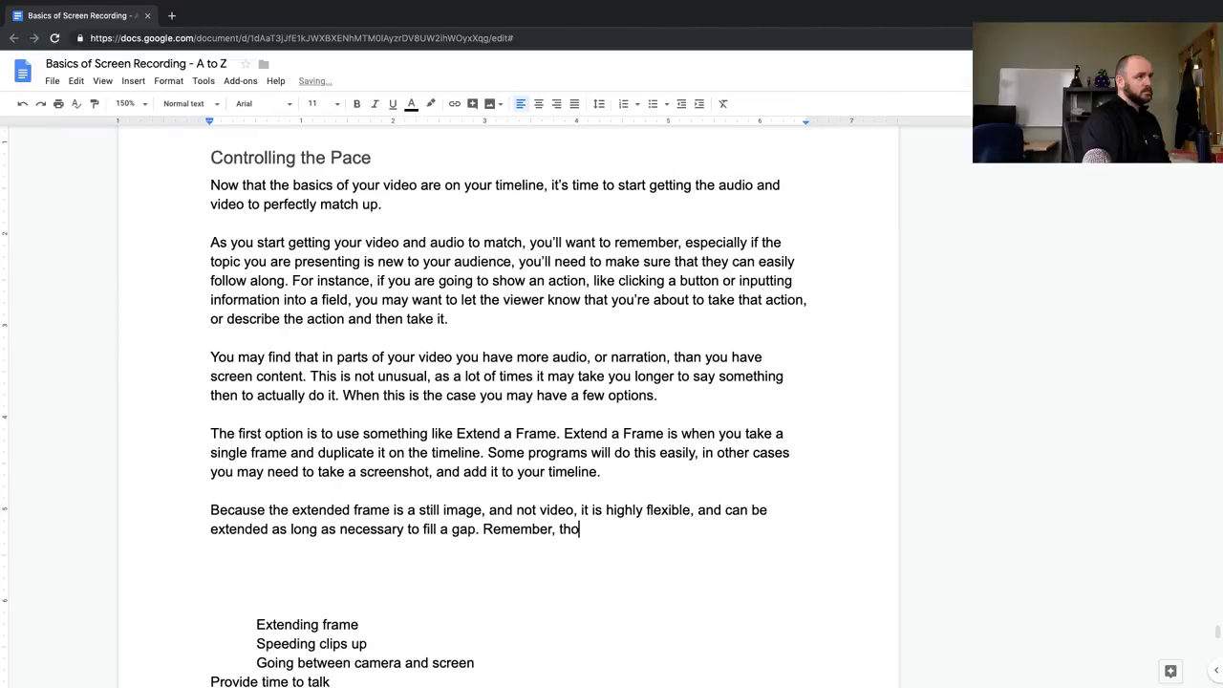
{"action": "key", "text": "BackSpace"}
{"action": "key", "text": "BackSpace"}
{"action": "key", "text": "BackSpace"}
{"action": "key", "text": "BackSpace"}
{"action": "key", "text": "BackSpace"}
{"action": "type", "text": "though, that you may want to "}
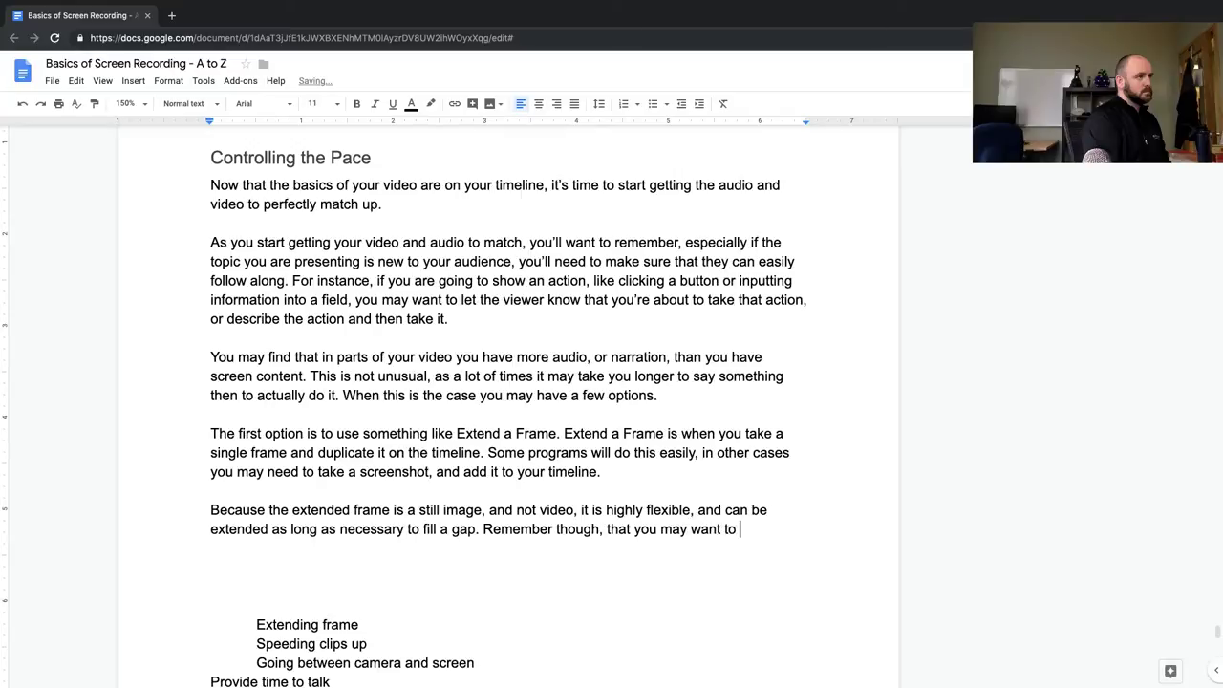
Continue the sentence with "limit the length, as it can be boring to watch"
{"action": "type", "text": "limit the leng"}
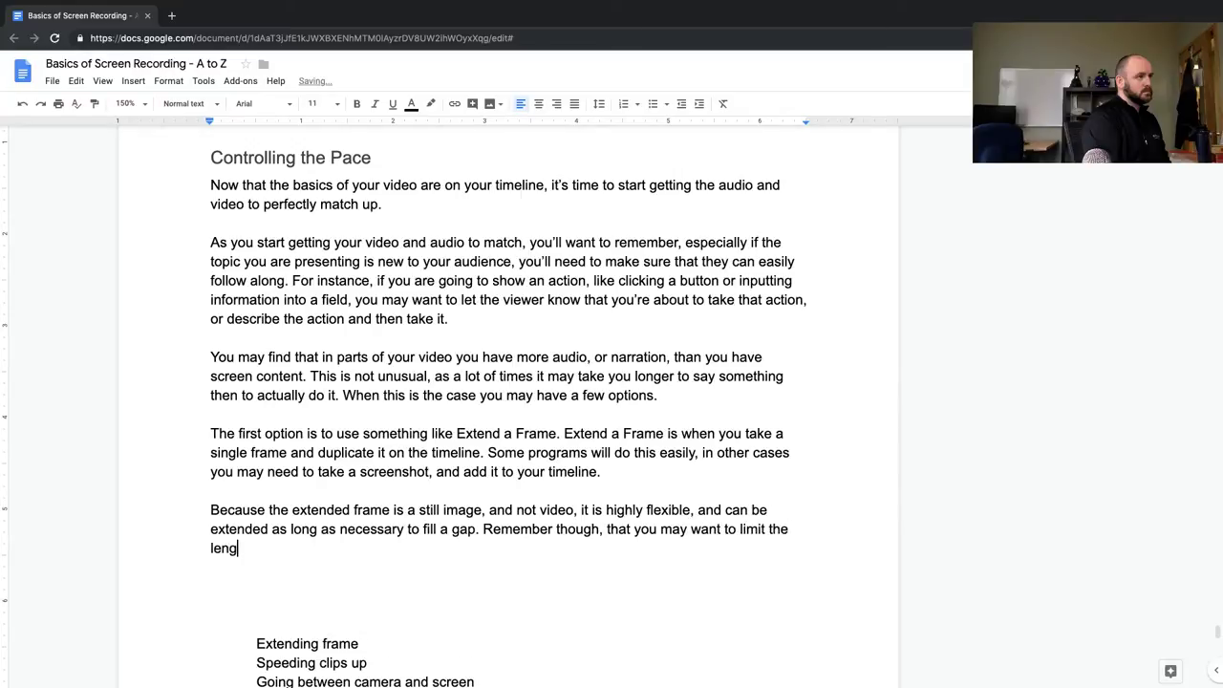
{"action": "type", "text": "th, as it can be bor"}
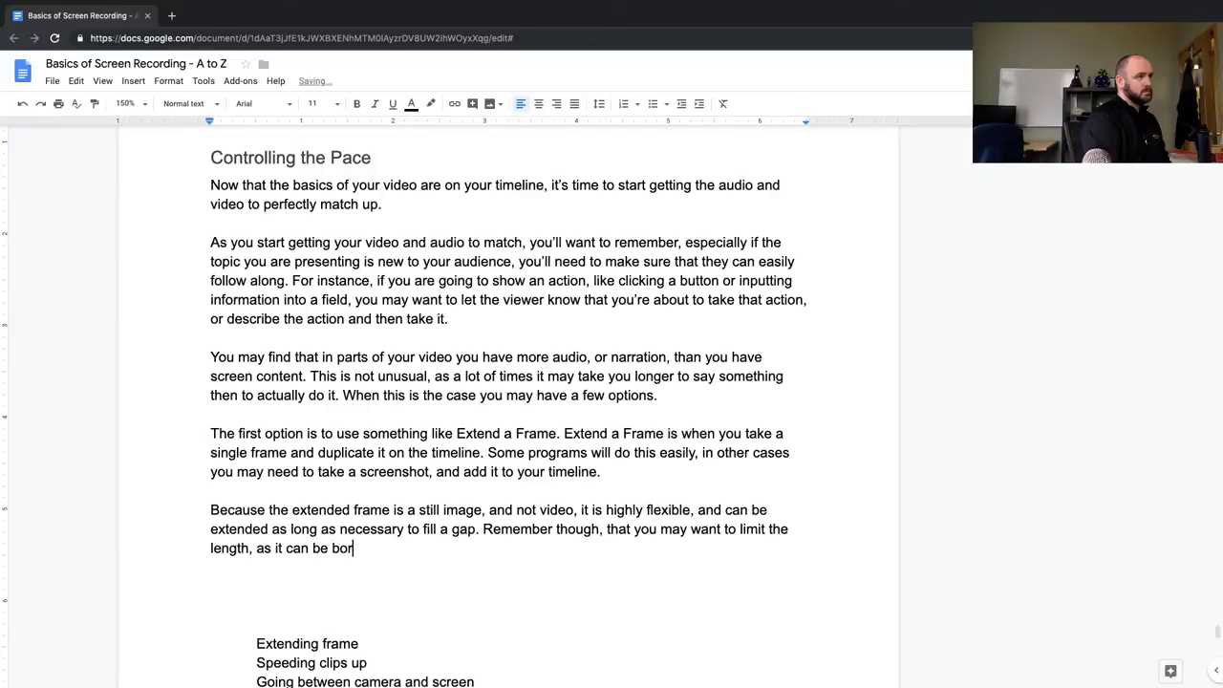
{"action": "type", "text": "ning to"}
{"action": "key", "text": "BackSpace"}
{"action": "key", "text": "BackSpace"}
{"action": "key", "text": "BackSpace"}
{"action": "key", "text": "BackSpace"}
{"action": "key", "text": "BackSpace"}
{"action": "key", "text": "BackSpace"}
{"action": "key", "text": "BackSpace"}
{"action": "type", "text": "ing to watch a still"}
{"action": "key", "text": "BackSpace"}
{"action": "key", "text": "BackSpace"}
{"action": "key", "text": "BackSpace"}
{"action": "key", "text": "BackSpace"}
{"action": "key", "text": "BackSpace"}
{"action": "key", "text": "BackSpace"}
{"action": "key", "text": "BackSpace"}
{"action": "key", "text": "BackSpace"}
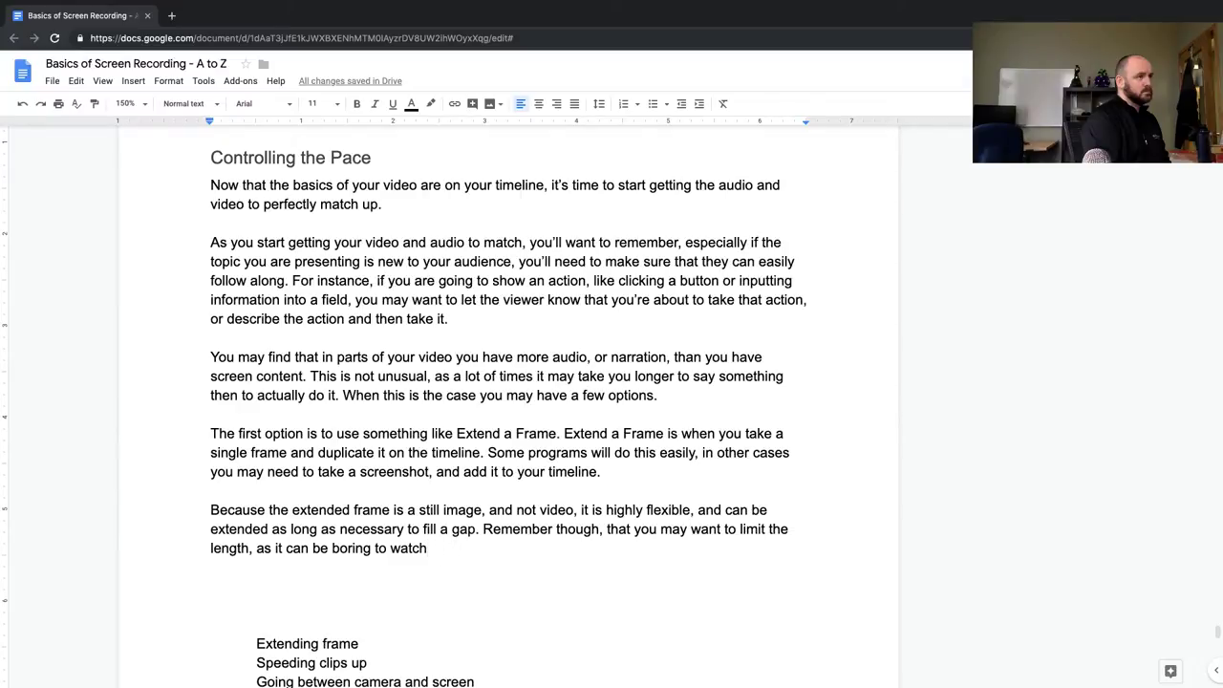
Finish the sentence with ", and if it goes too long the viewer may worry that the video has become frozen."
{"action": "type", "text": ", and if"}
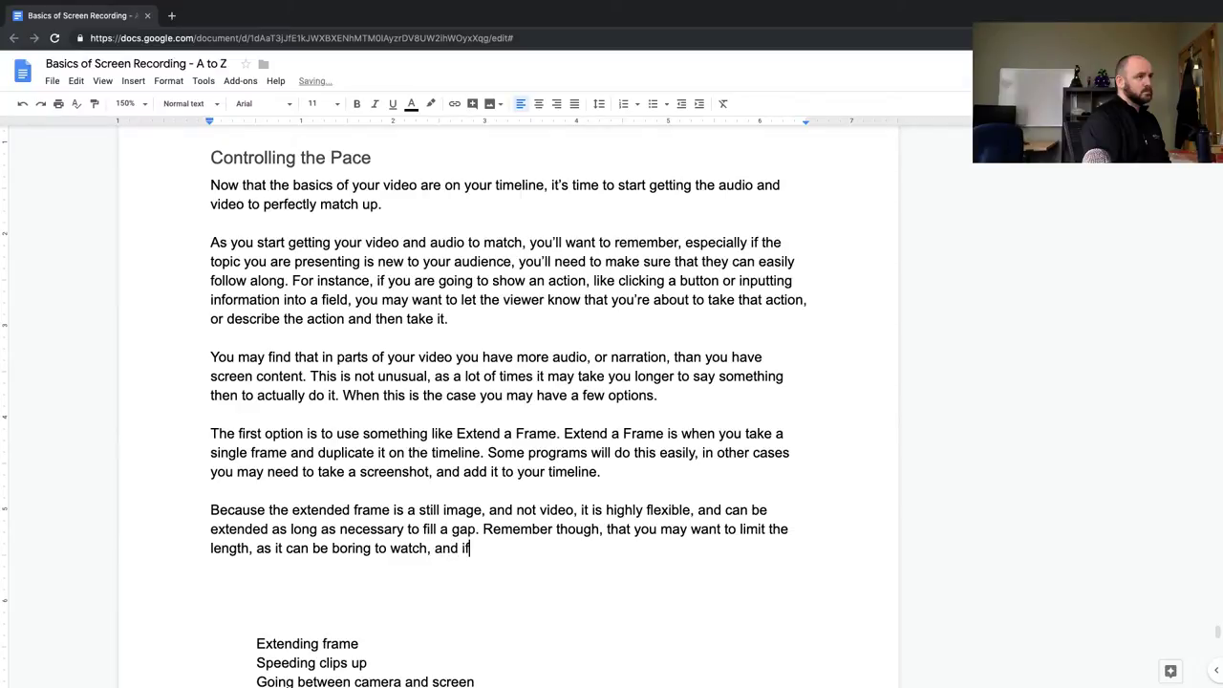
{"action": "type", "text": " it goes too long,"}
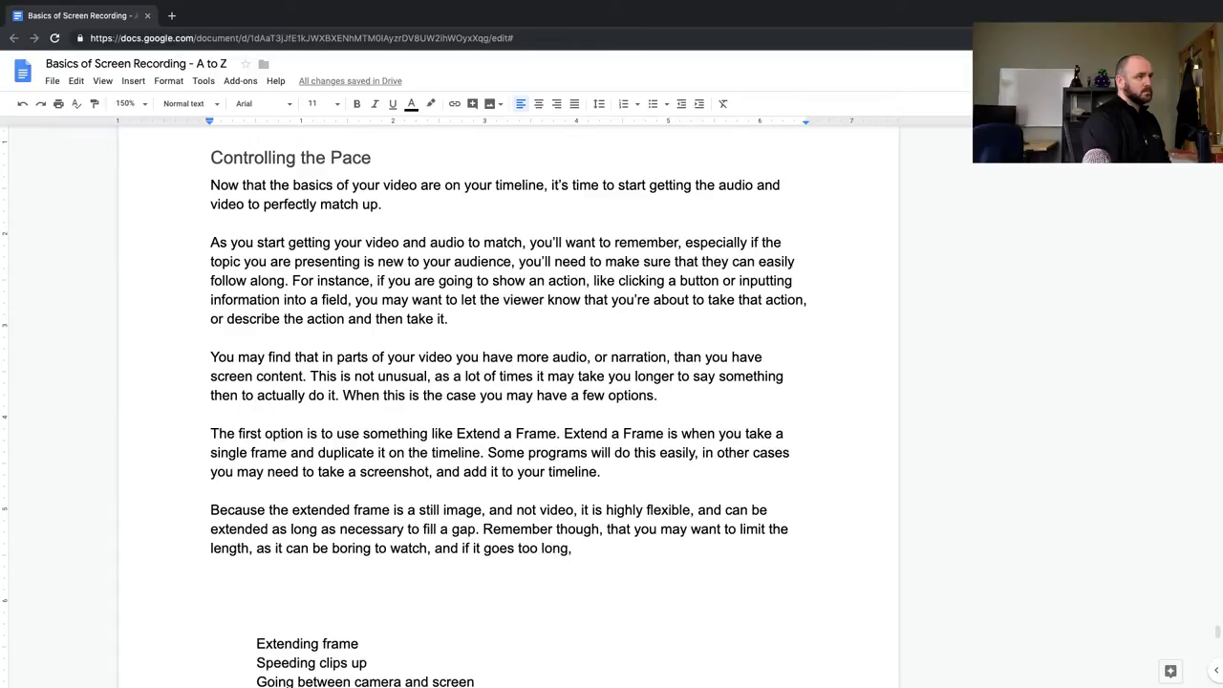
{"action": "key", "text": "BackSpace"}
{"action": "key", "text": "BackSpace"}
{"action": "type", "text": "the viewer may"}
{"action": "type", "text": "worry that the vi"}
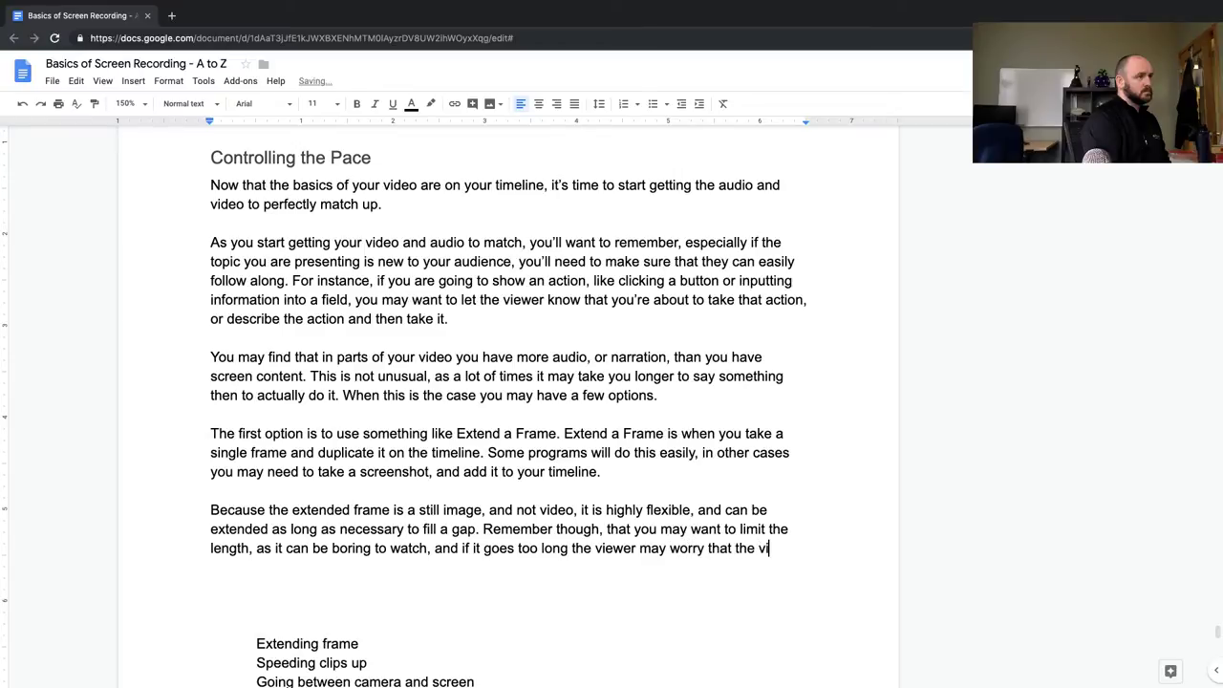
{"action": "type", "text": "deo has be"}
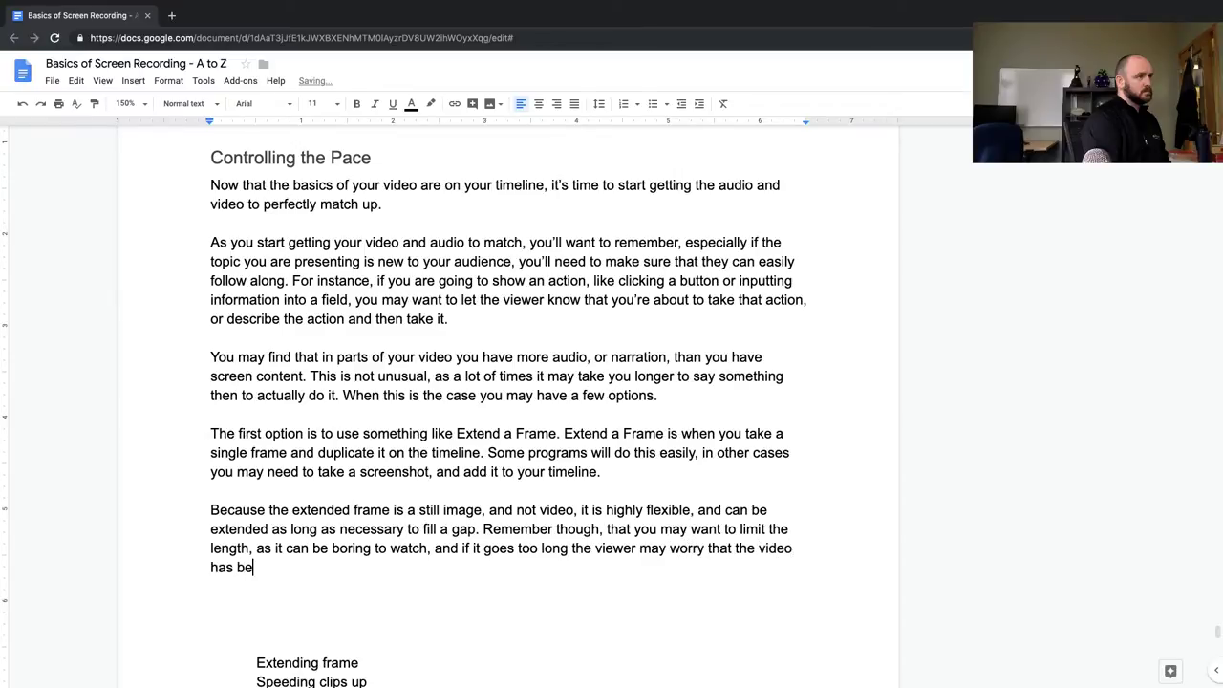
{"action": "type", "text": "come frozen."}
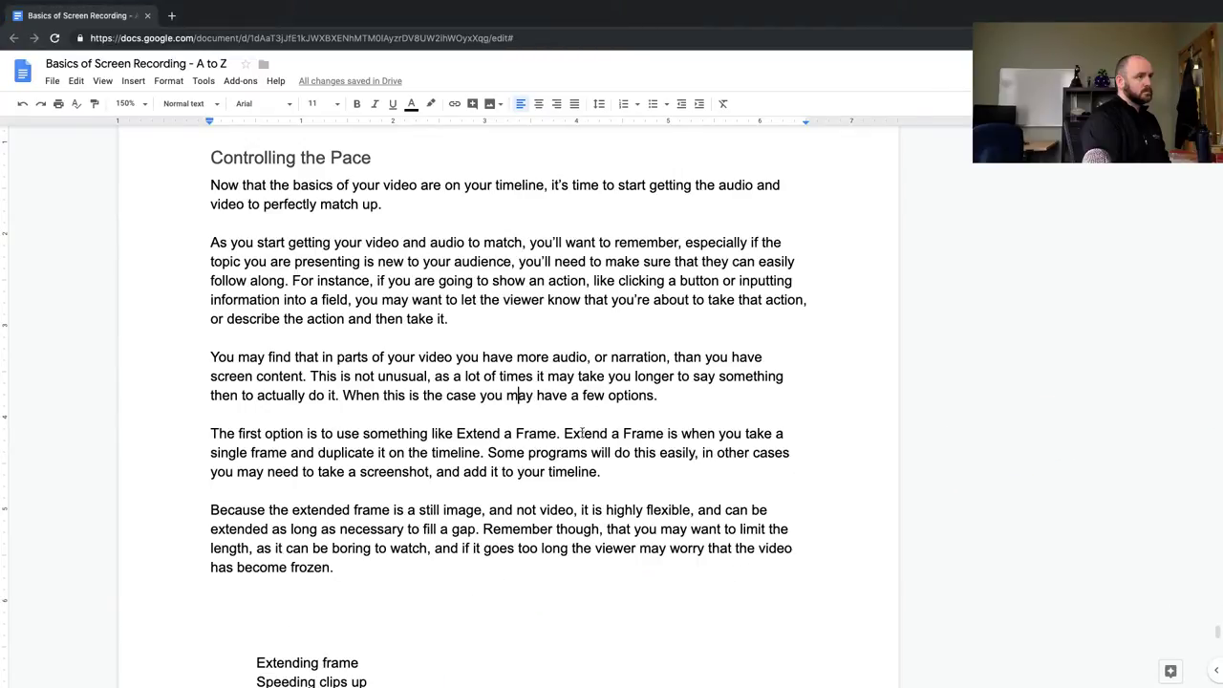
Replace "few" with "couple" in the sentence "When this is the case you may have a few options."
{"action": "left_click", "coordinate": [517, 452]}
{"action": "left_click_drag", "start_coordinate": [571, 396], "coordinate": [604, 401]}
{"action": "left_click", "coordinate": [604, 407]}
{"action": "double_click", "coordinate": [589, 396]}
{"action": "type", "text": "couple"}
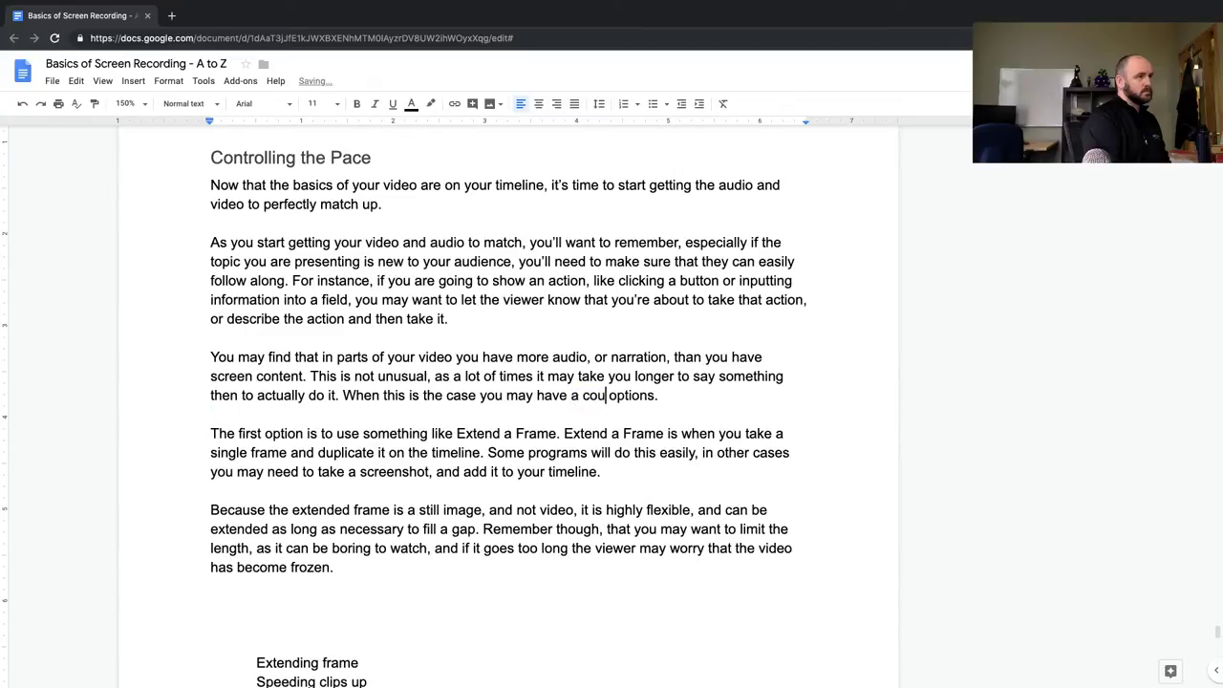
Start a new paragraph below the one ending in "has become frozen." with "Another option is to record"
{"action": "left_click", "coordinate": [394, 568]}
{"action": "key", "text": "Return"}
{"action": "key", "text": "Return"}
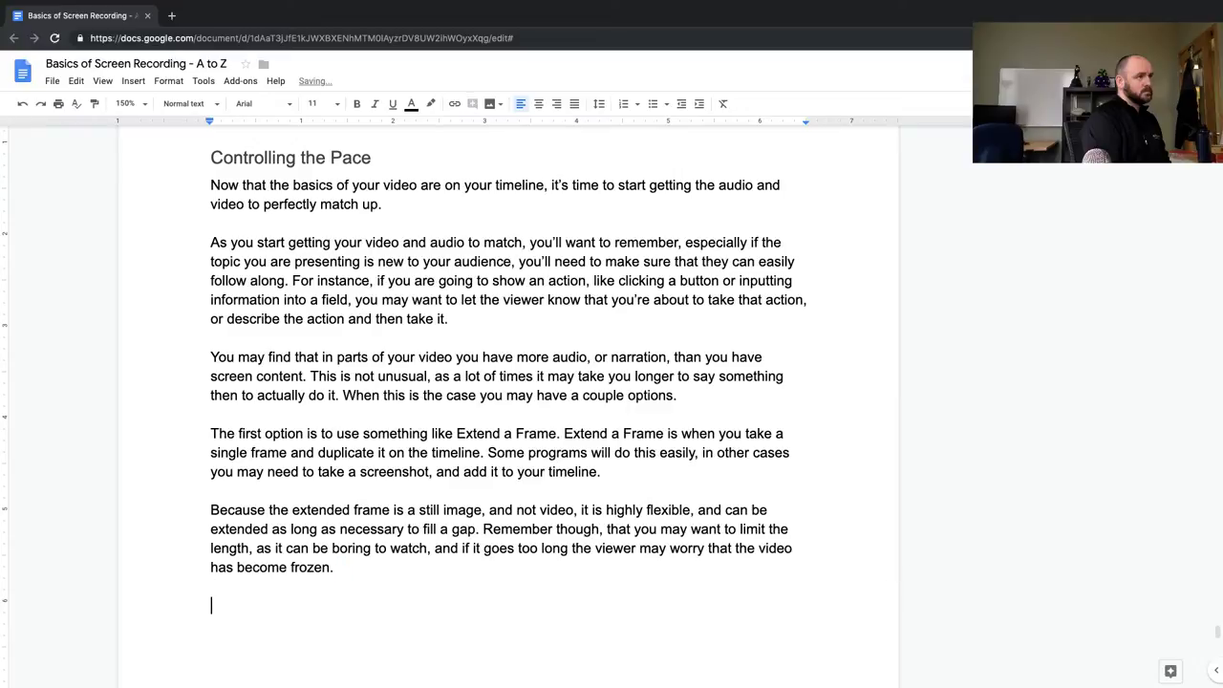
{"action": "type", "text": "ANother oop"}
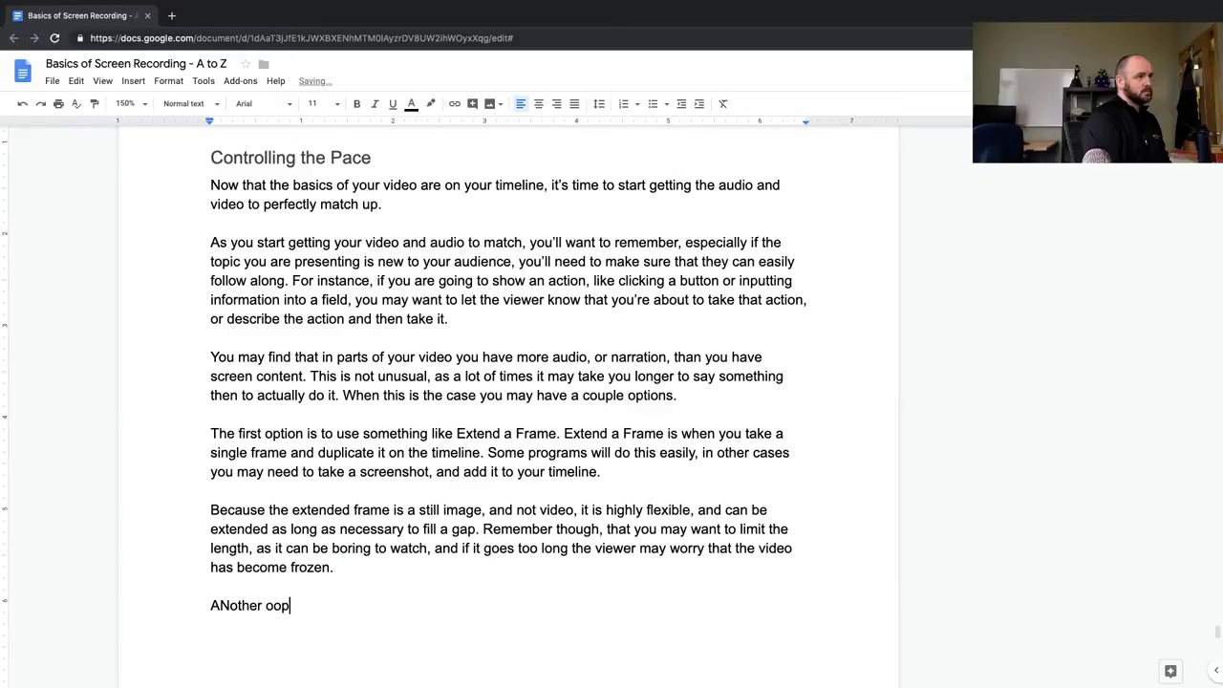
{"action": "key", "text": "BackSpace"}
{"action": "key", "text": "BackSpace"}
{"action": "type", "text": "ption"}
{"action": "left_click_drag", "start_coordinate": [219, 605], "coordinate": [225, 606]}
{"action": "type", "text": "n"}
{"action": "left_click", "coordinate": [334, 606]}
{"action": "type", "text": "is to record m"}
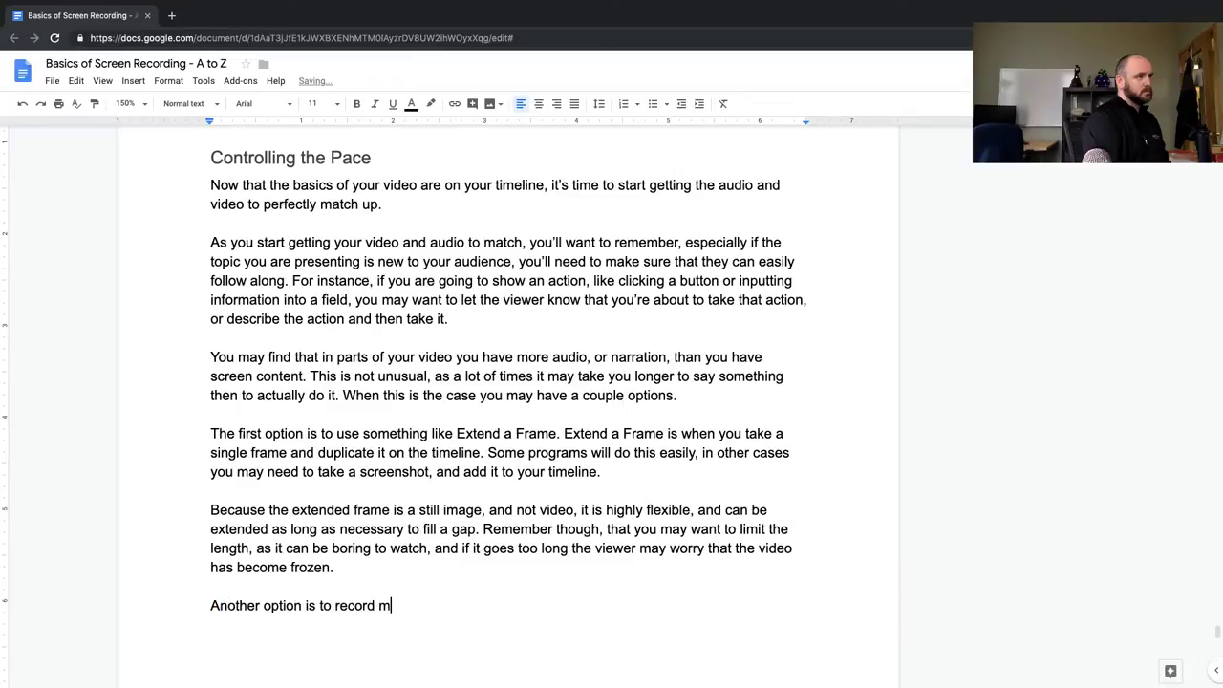
Complete the sentence with "more content, or use B-Roll footage."
{"action": "type", "text": "ore content, or introduce"}
{"action": "key", "text": "BackSpace"}
{"action": "key", "text": "BackSpace"}
{"action": "key", "text": "BackSpace"}
{"action": "key", "text": "BackSpace"}
{"action": "key", "text": "BackSpace"}
{"action": "key", "text": "BackSpace"}
{"action": "key", "text": "BackSpace"}
{"action": "key", "text": "BackSpace"}
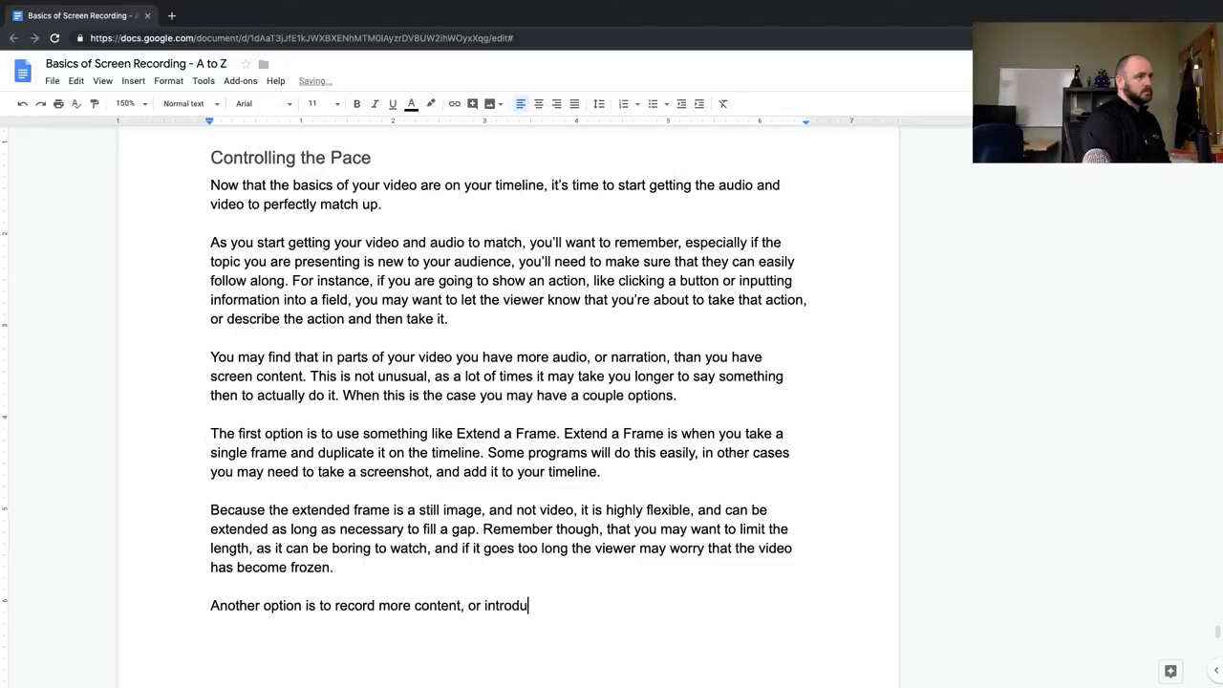
{"action": "key", "text": "BackSpace"}
{"action": "type", "text": "use B-Roll footage."}
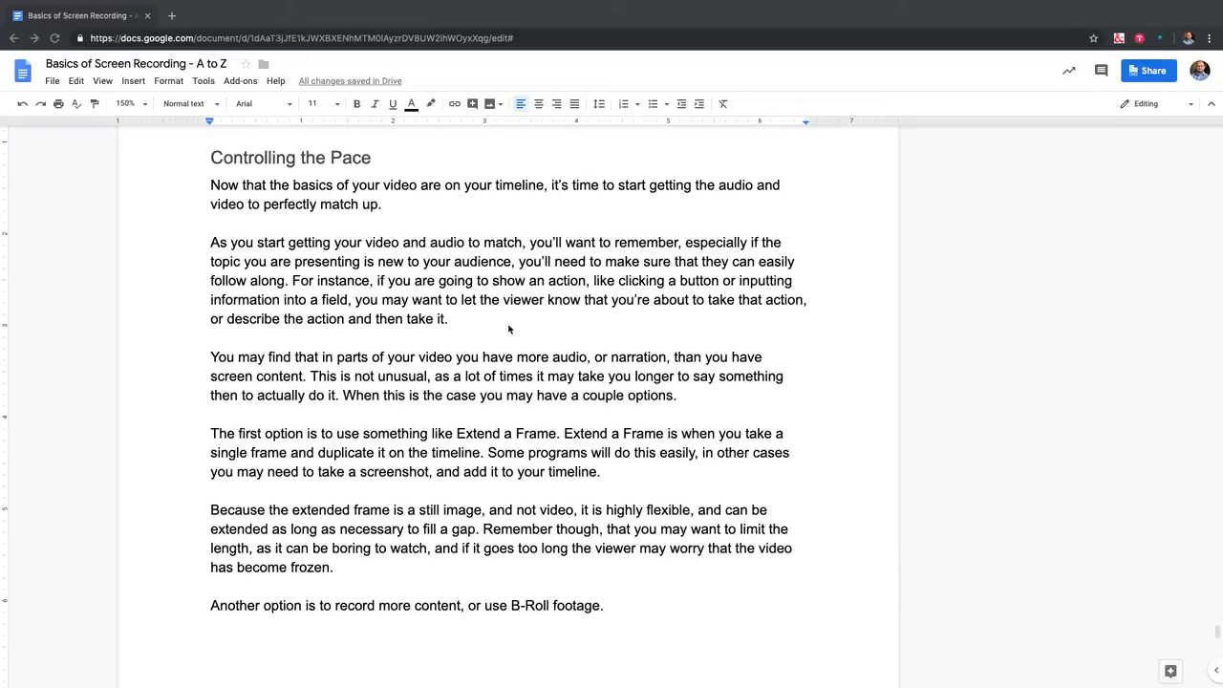
{"action": "left_click", "coordinate": [615, 591]}
{"action": "key", "text": "shift+Down"}
{"action": "left_click", "coordinate": [623, 599]}
{"action": "key", "text": "shift+Right"}
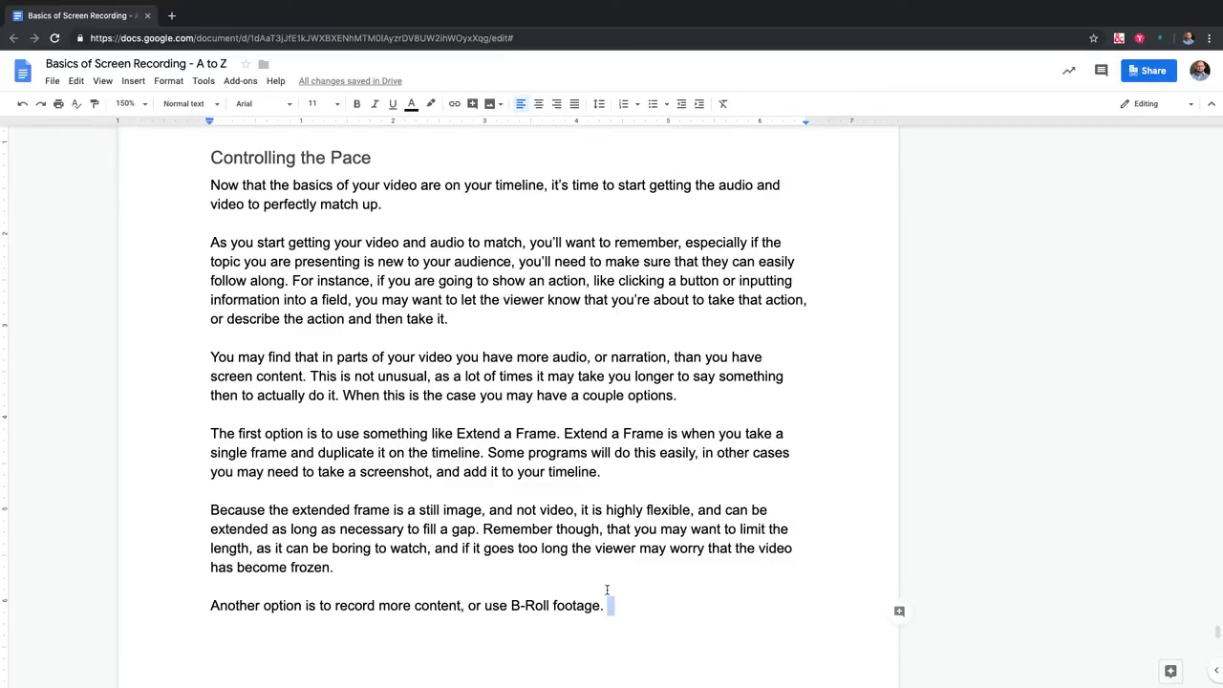
{"action": "left_click", "coordinate": [594, 606]}
{"action": "key", "text": "shift+Right"}
{"action": "left_click", "coordinate": [614, 607]}
Insert a paragraph above "Another option" beginning "A second option is to switch to your camera recording, if you have one."
{"action": "left_click", "coordinate": [228, 586]}
{"action": "key", "text": "Return"}
{"action": "key", "text": "Return"}
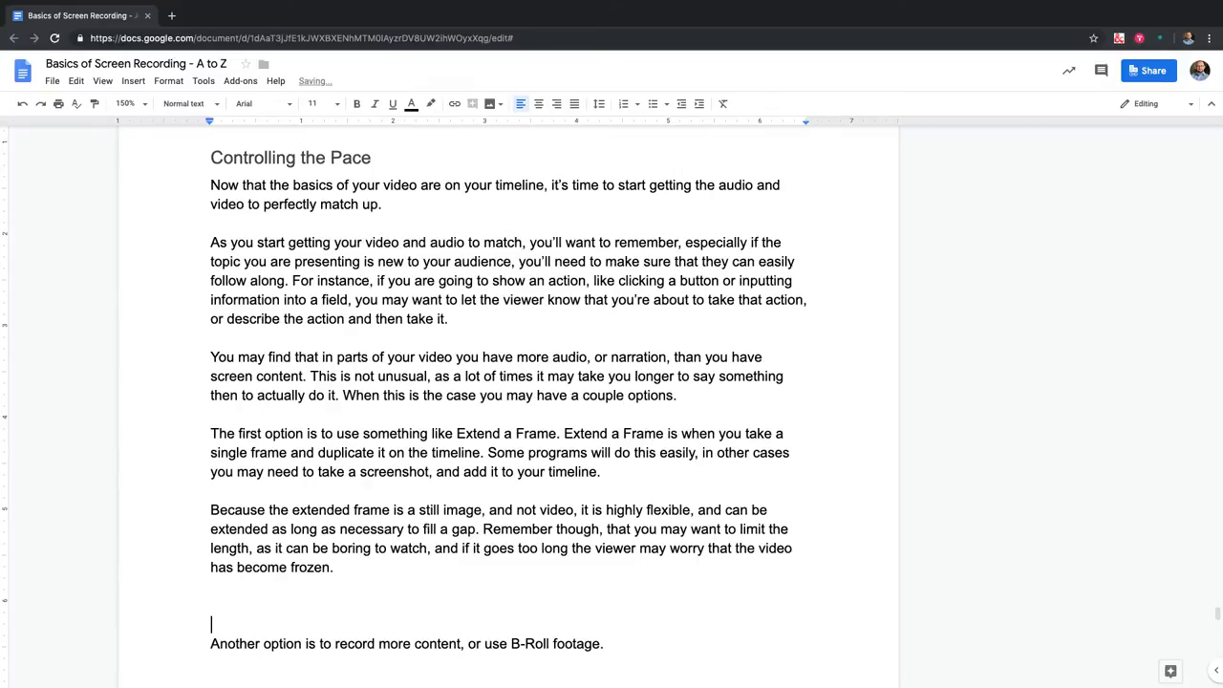
{"action": "type", "text": "A second op"}
{"action": "type", "text": "tion is to "}
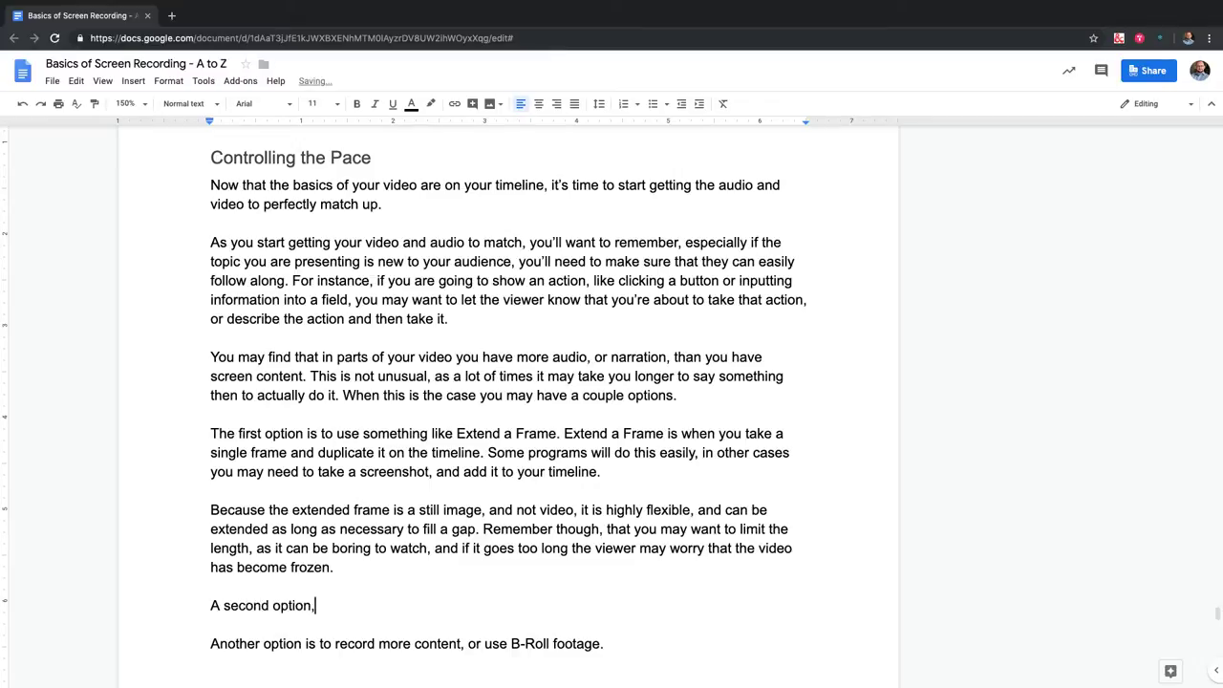
{"action": "type", "text": "switch to your c"}
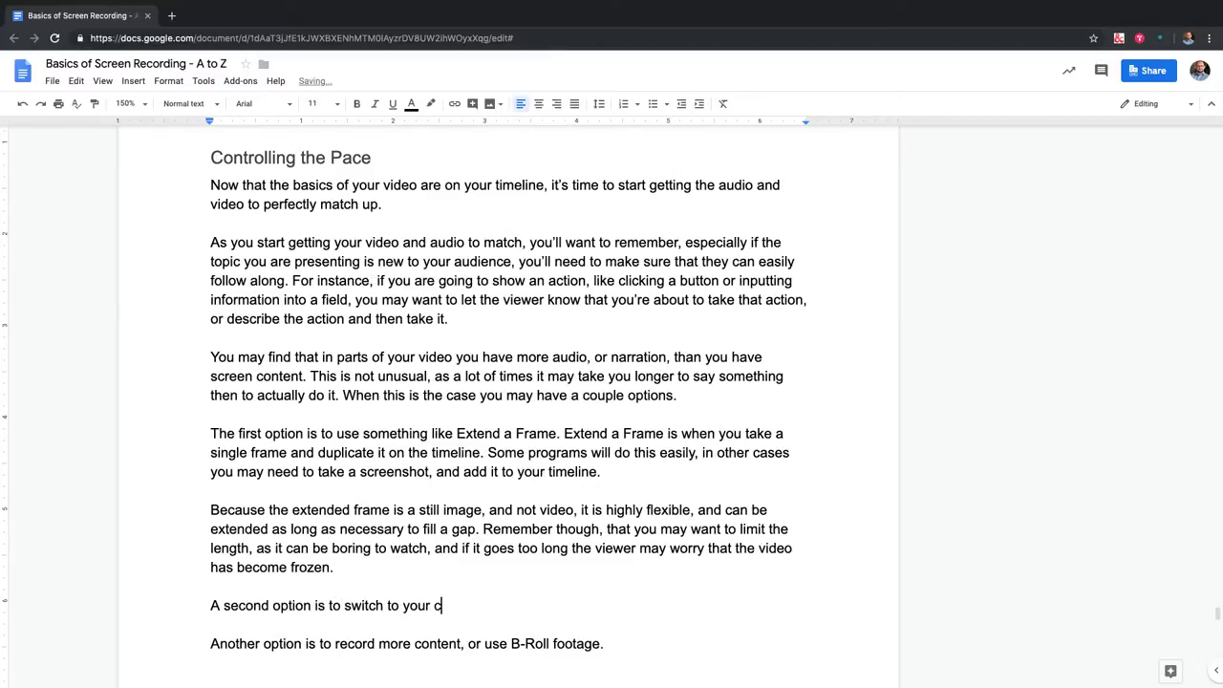
{"action": "type", "text": "amera recording"}
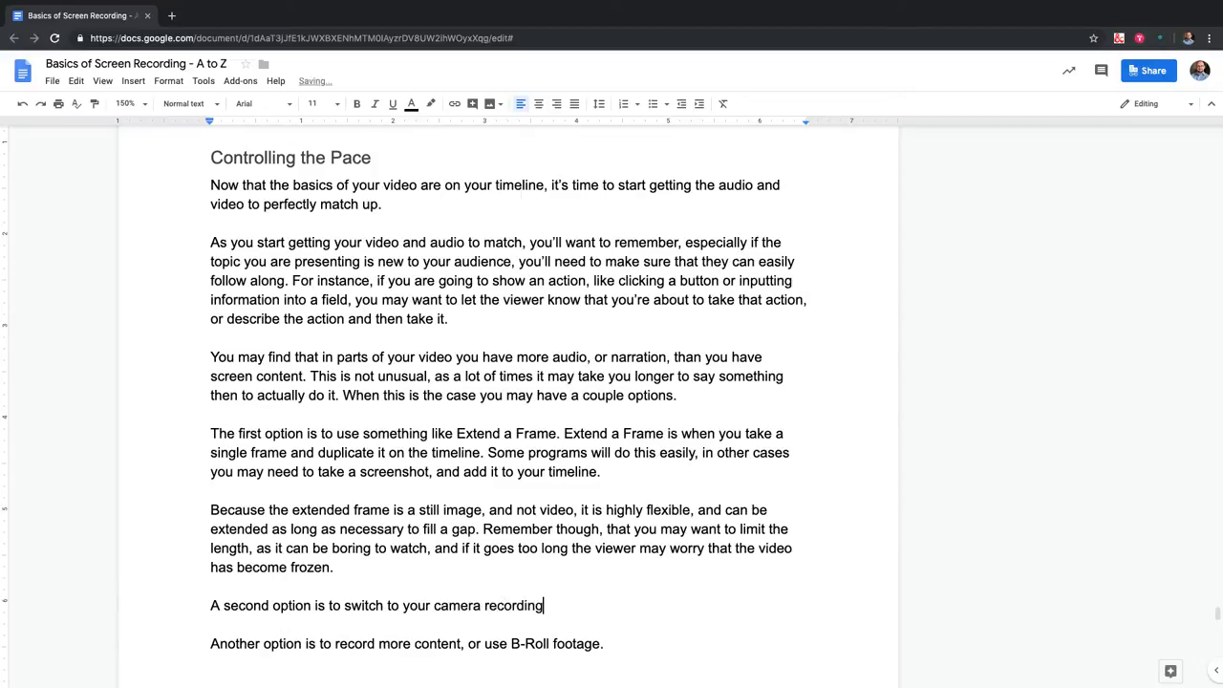
{"action": "type", "text": ", if you have one."}
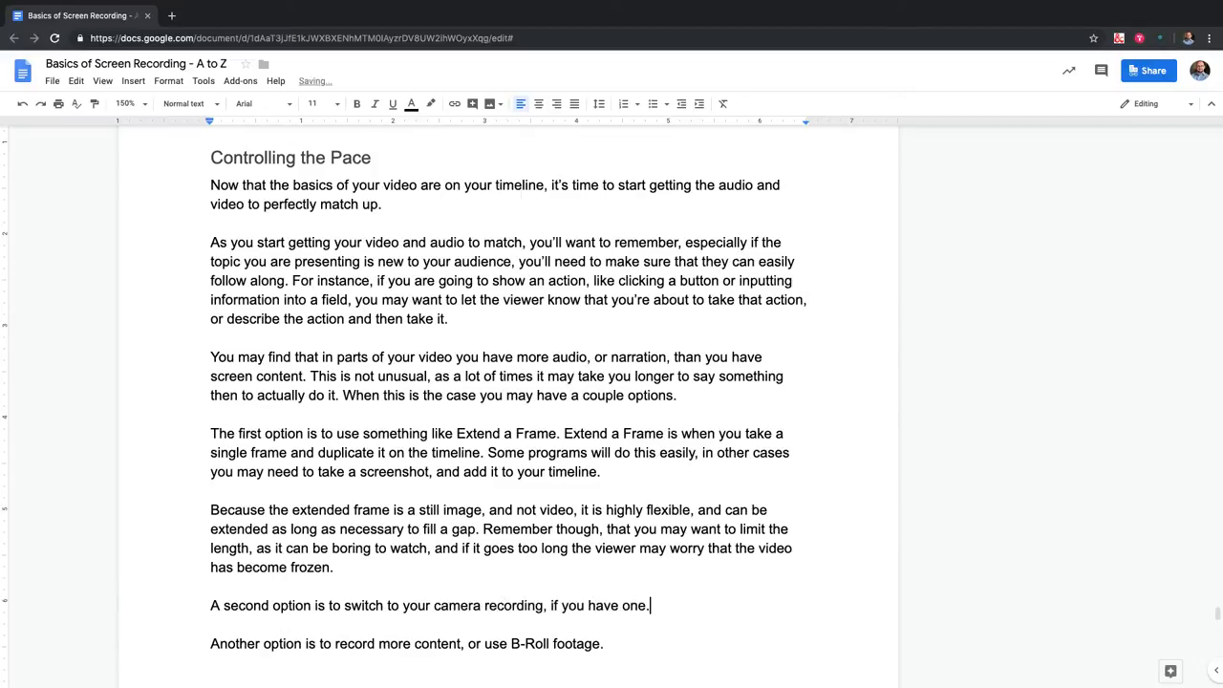
Continue the second-option paragraph with "This will allow you to engage with your audience"
{"action": "type", "text": " This will allow you t"}
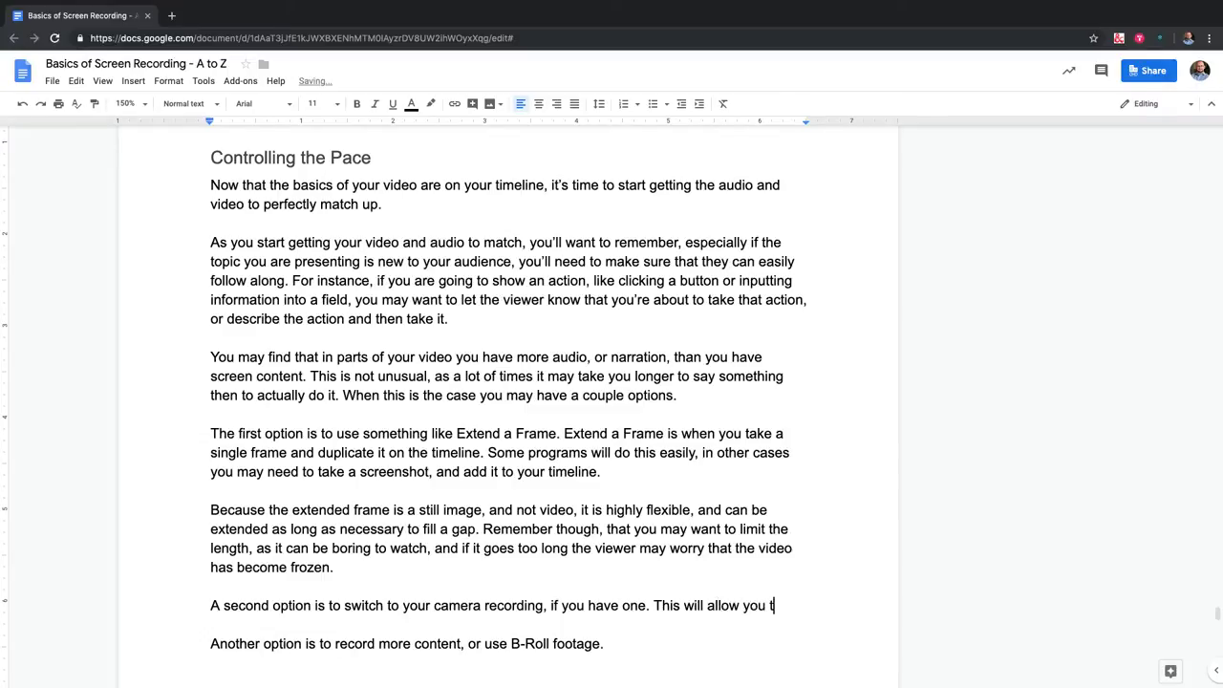
{"action": "type", "text": "o engage with your"}
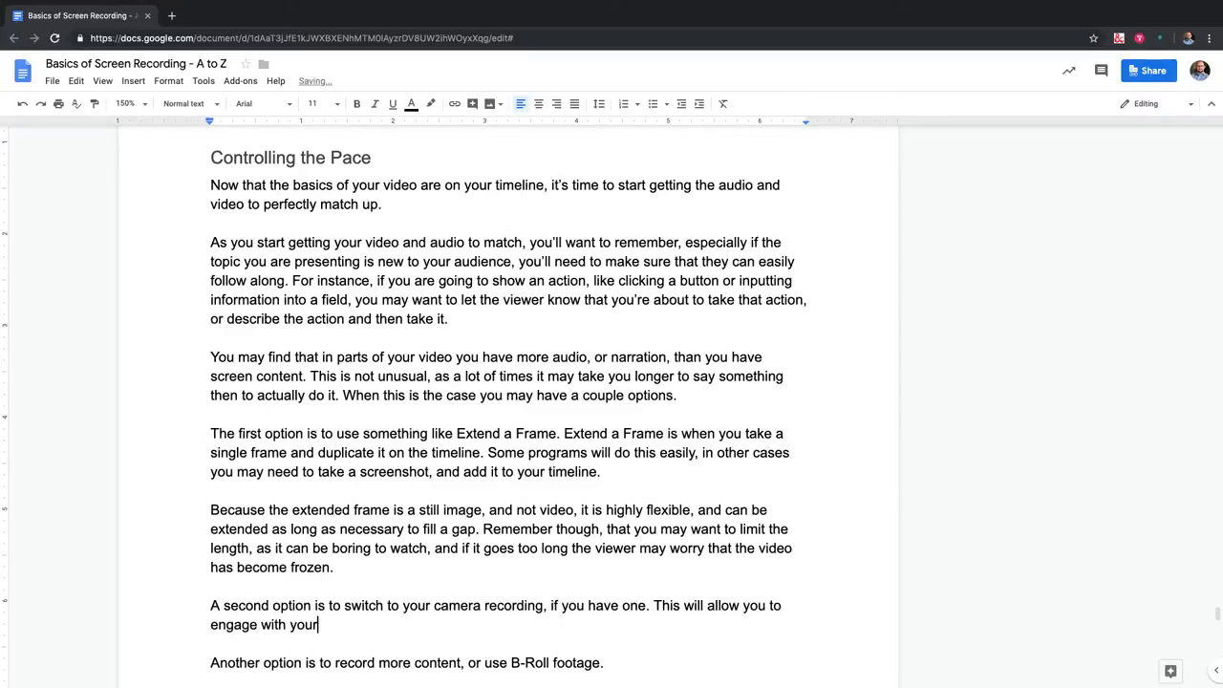
{"action": "type", "text": " audience,"}
{"action": "key", "text": "BackSpace"}
{"action": "key", "text": "BackSpace"}
End the sentence with a period and begin the next with "You should not cover up anything crucial that"
{"action": "type", "text": ". You"}
{"action": "key", "text": "BackSpace"}
{"action": "key", "text": "BackSpace"}
{"action": "type", "text": "ou should not"}
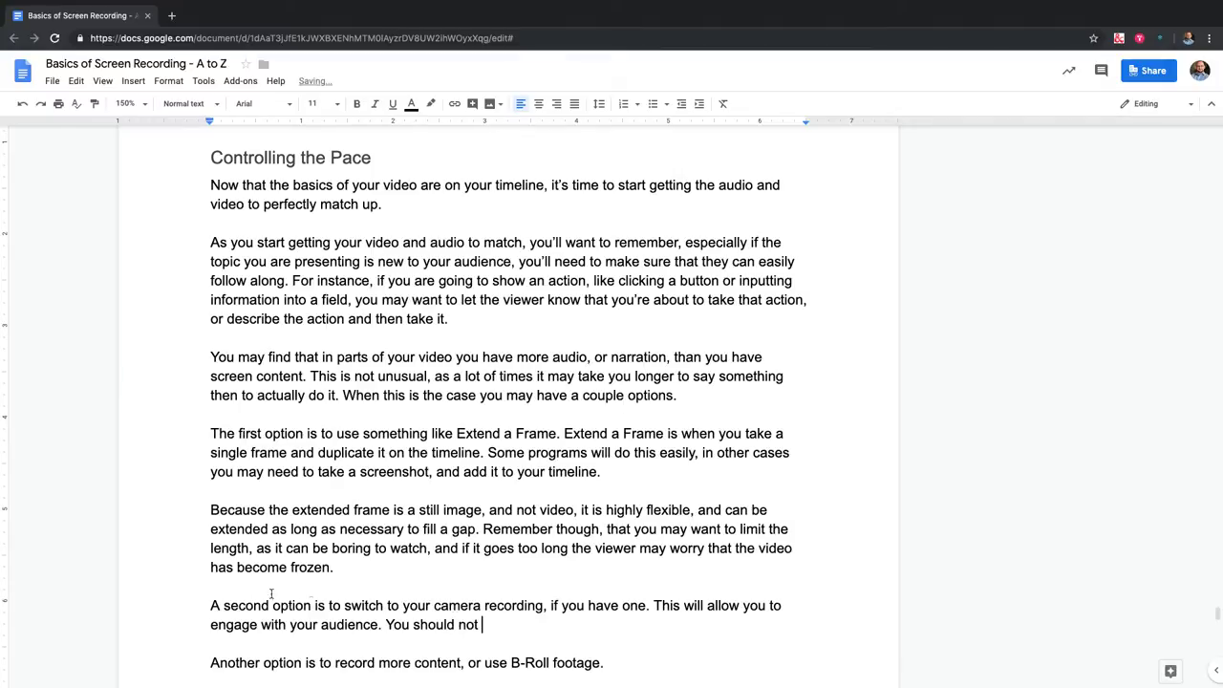
{"action": "scroll", "coordinate": [271, 594], "scroll_direction": "down", "scroll_amount": 5}
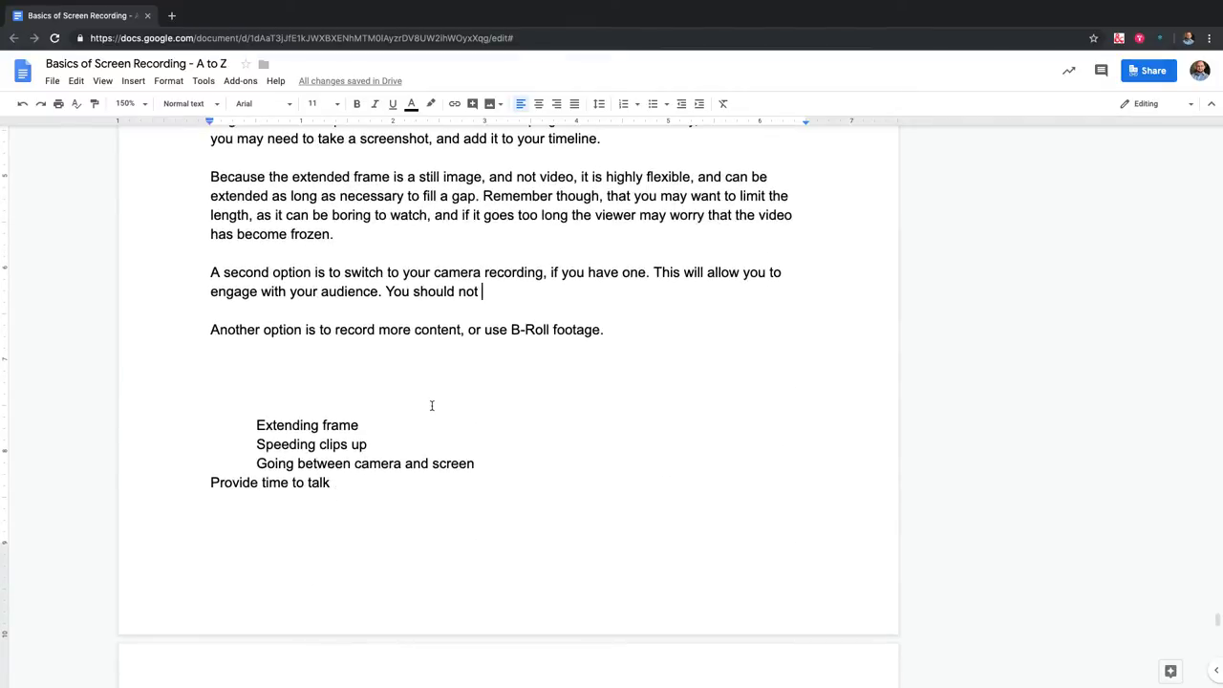
{"action": "type", "text": "h"}
{"action": "type", "text": "cover up"}
{"action": "key", "text": "BackSpace"}
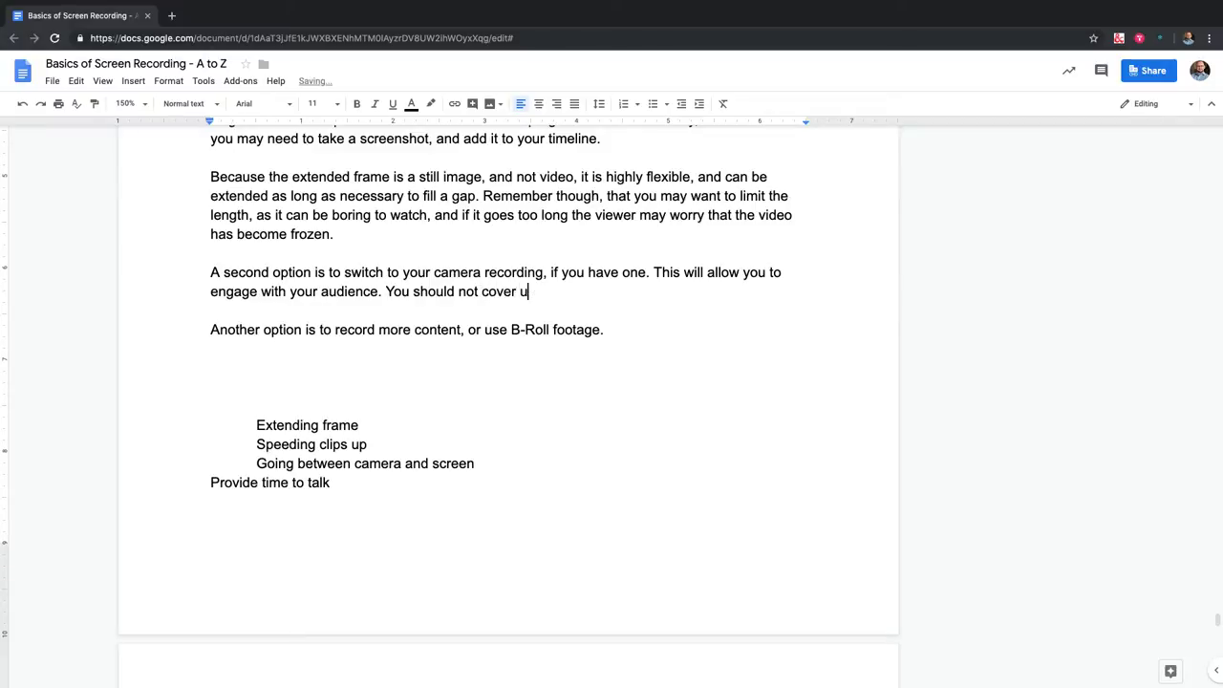
{"action": "type", "text": "up anything c"}
{"action": "type", "text": "rus"}
{"action": "type", "text": "ial that hte"}
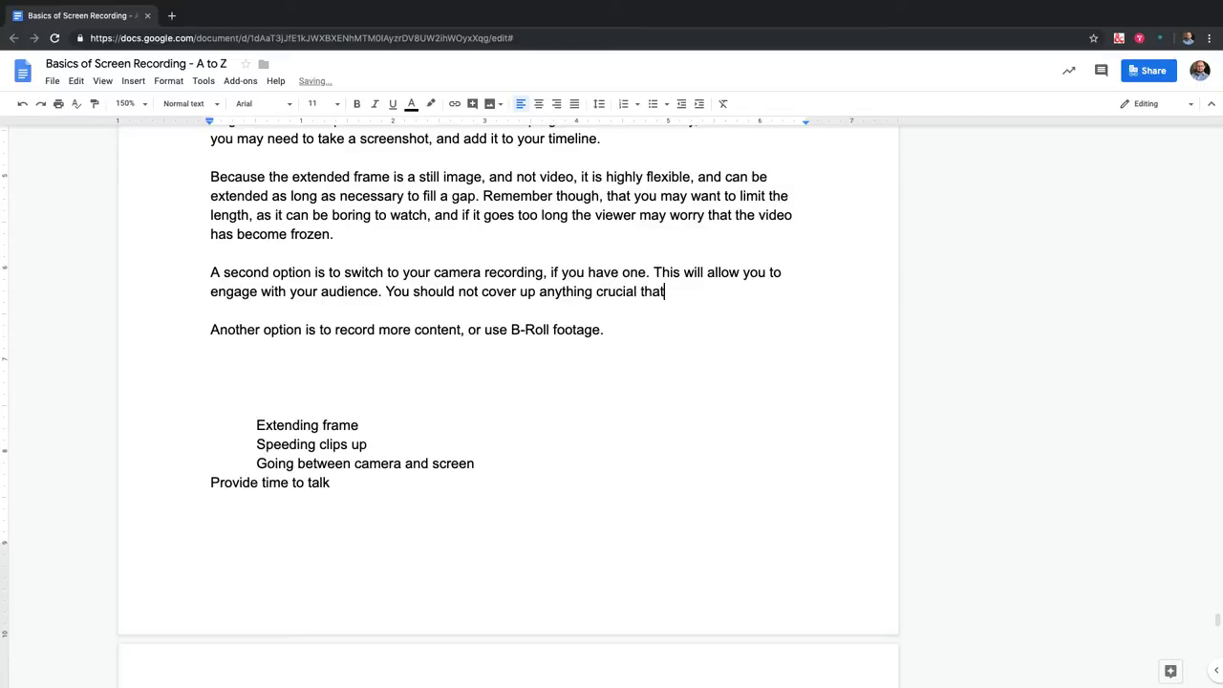
Insert "use it to" before "cover up" in the sentence about crucial content
{"action": "left_click", "coordinate": [480, 292]}
{"action": "type", "text": "use "}
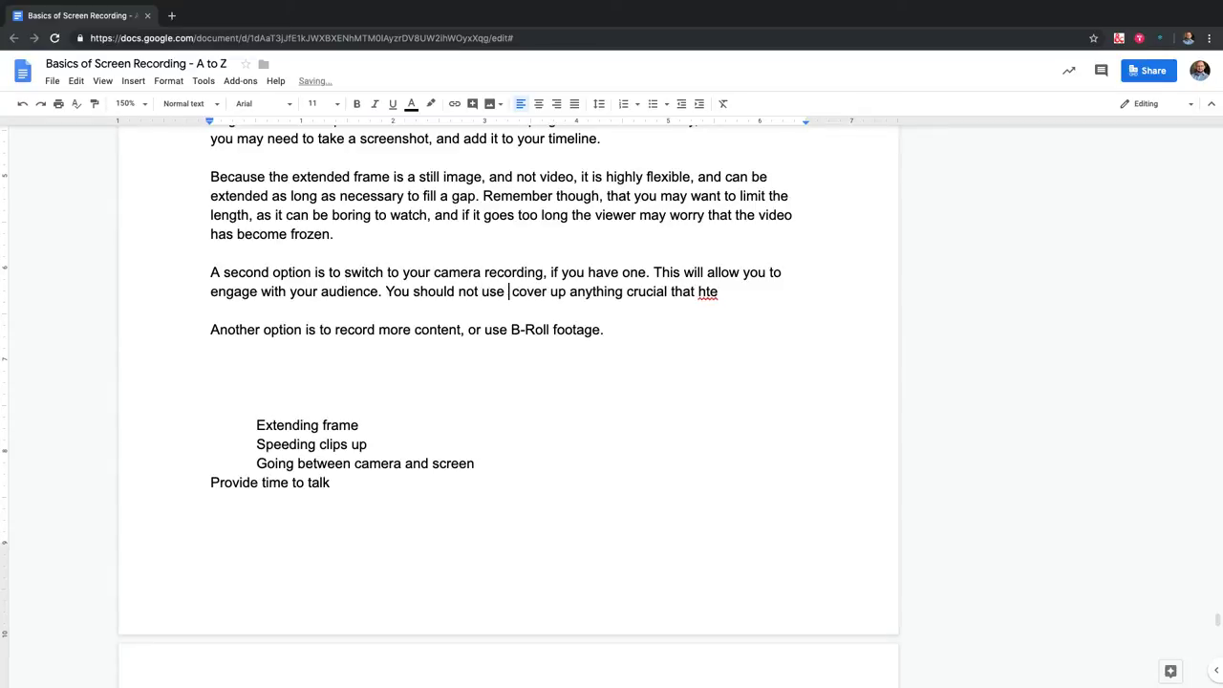
{"action": "type", "text": "it to"}
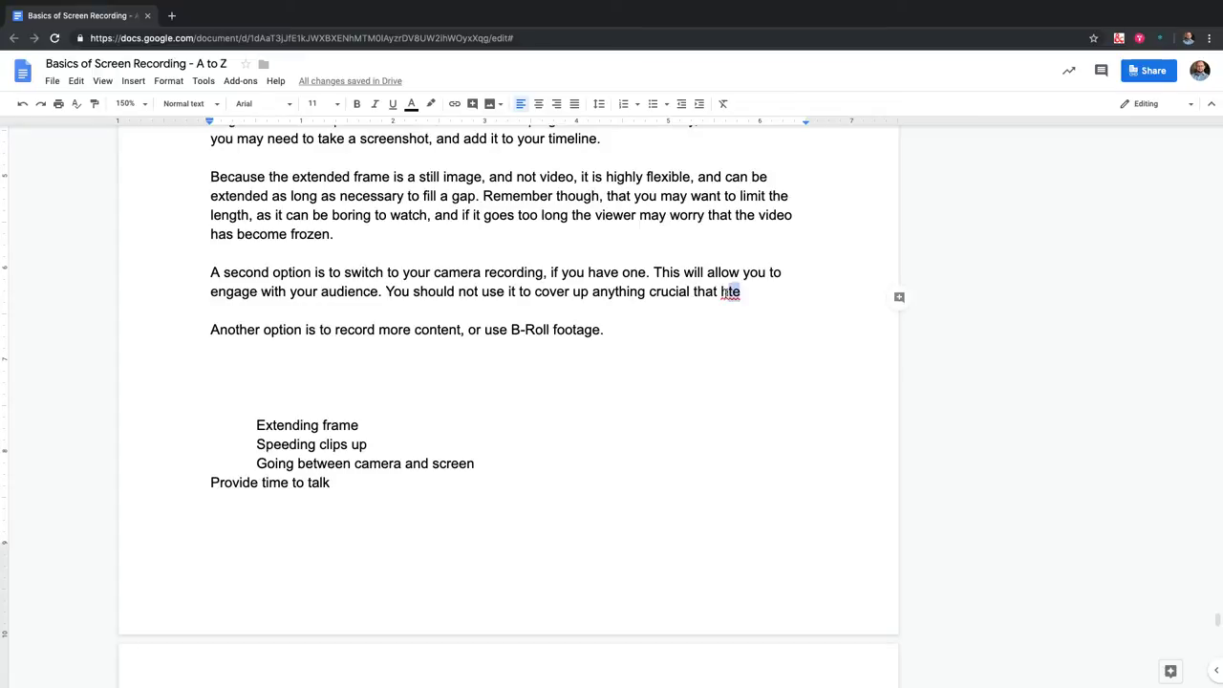
Replace the misspelled "hte" with "your viewer needs to see." and correct the doubled "that" after "crucial"
{"action": "key", "text": "BackSpace"}
{"action": "key", "text": "BackSpace"}
{"action": "key", "text": "BackSpace"}
{"action": "type", "text": "that your viewer"}
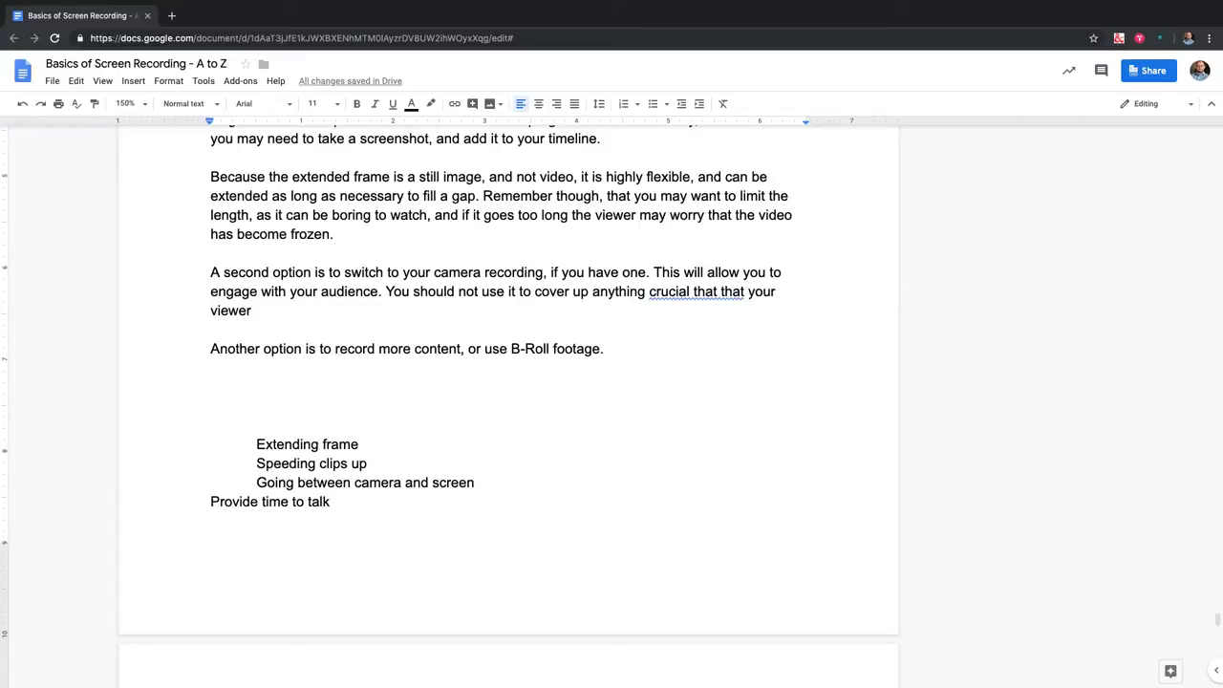
{"action": "type", "text": " needs to see."}
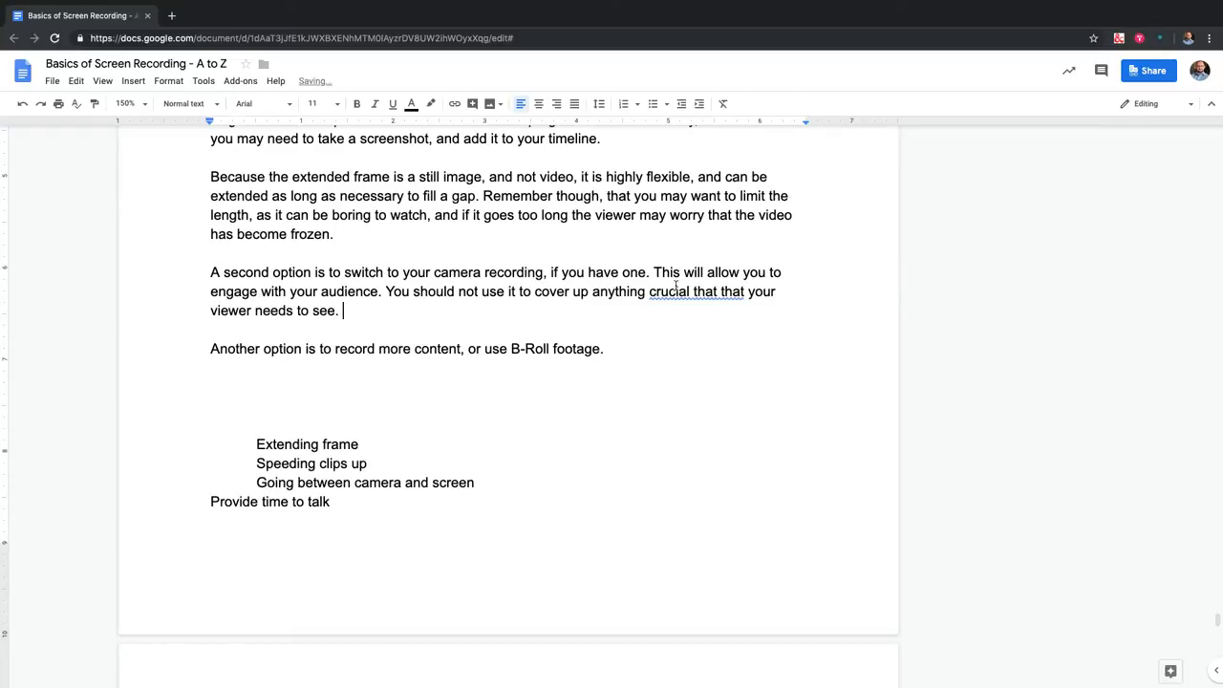
{"action": "right_click", "coordinate": [676, 285]}
{"action": "left_click", "coordinate": [709, 328]}
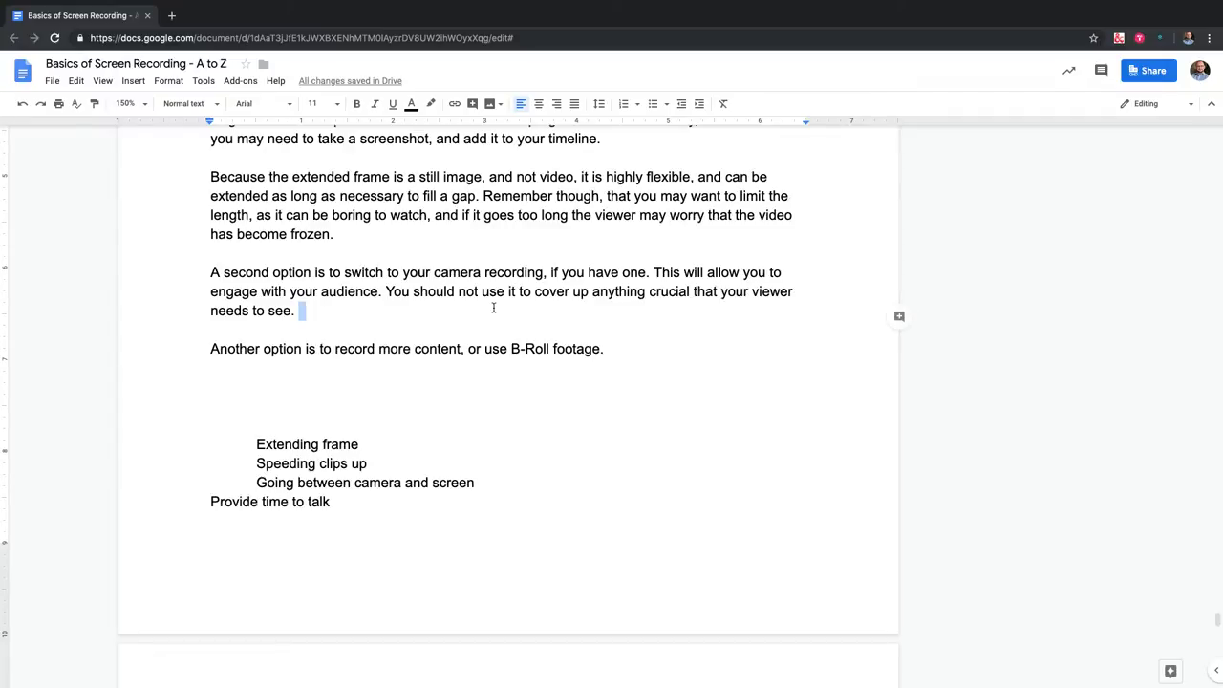
Add a blank line below the paragraph and begin its next sentence with "So if you're explaining the importance of"
{"action": "key", "text": "Delete"}
{"action": "key", "text": "Return"}
{"action": "key", "text": "Return"}
{"action": "left_click", "coordinate": [299, 311]}
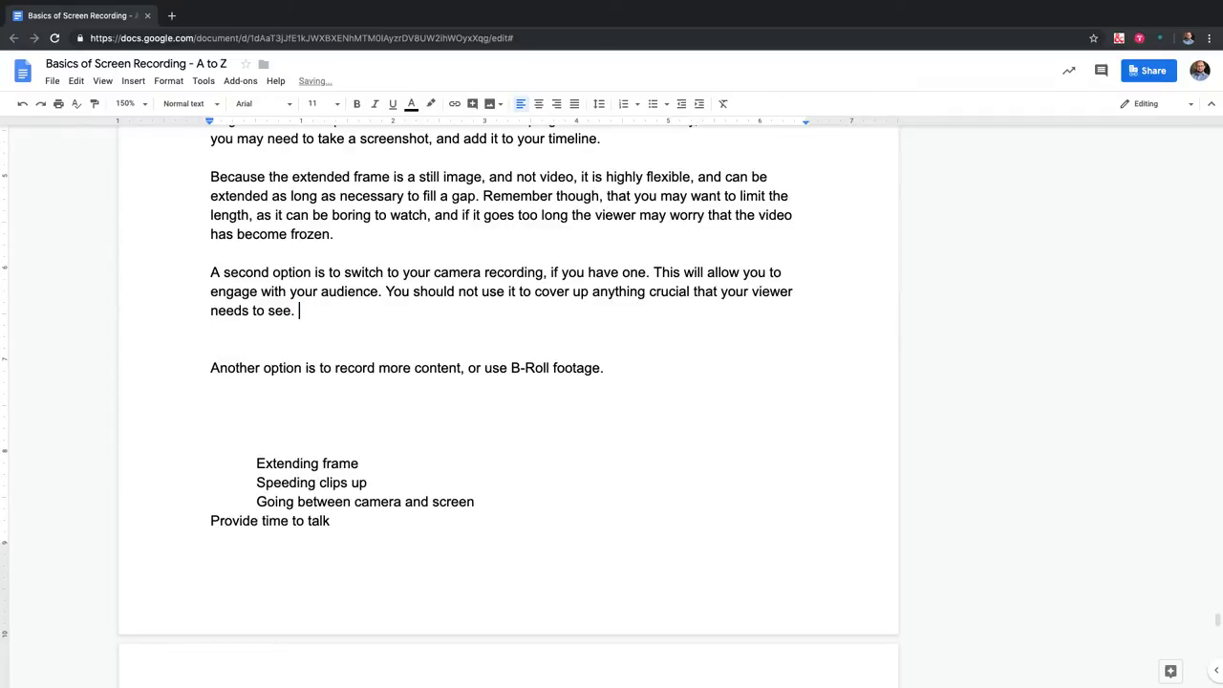
{"action": "type", "text": "So if you're explain "}
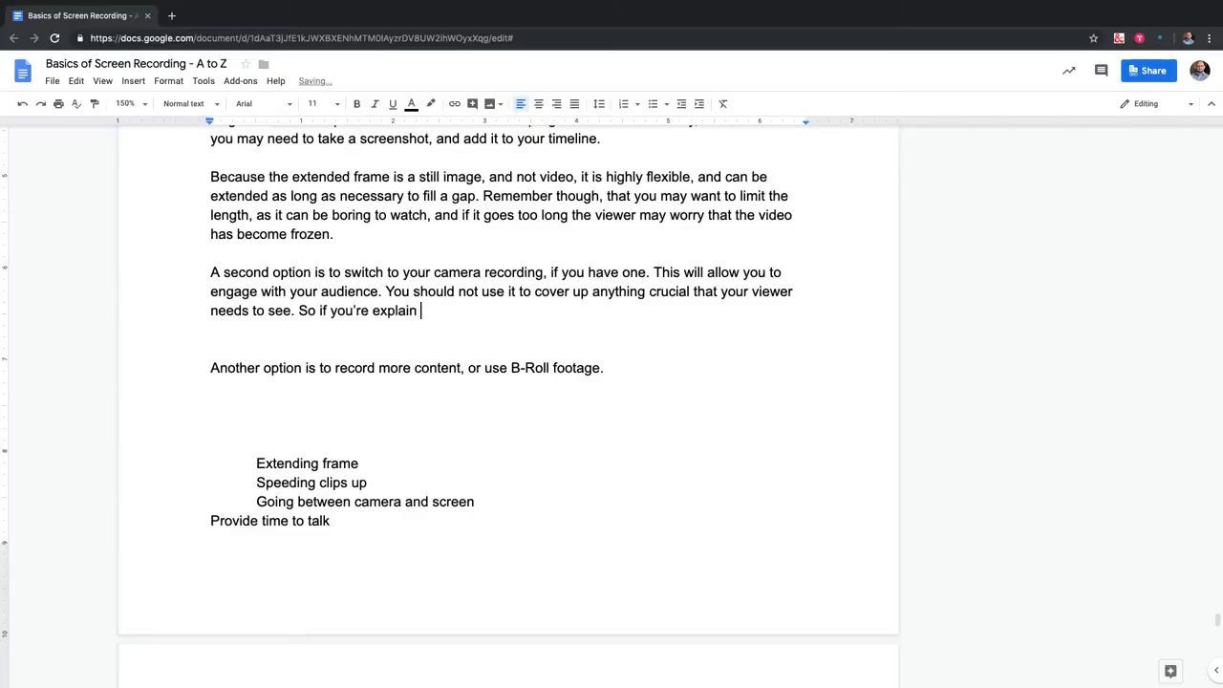
{"action": "type", "text": "the imp"}
{"action": "key", "text": "BackSpace"}
{"action": "key", "text": "BackSpace"}
{"action": "key", "text": "BackSpace"}
{"action": "key", "text": "BackSpace"}
{"action": "key", "text": "BackSpace"}
{"action": "key", "text": "BackSpace"}
{"action": "key", "text": "BackSpace"}
{"action": "key", "text": "BackSpace"}
{"action": "type", "text": "ing the importance of"}
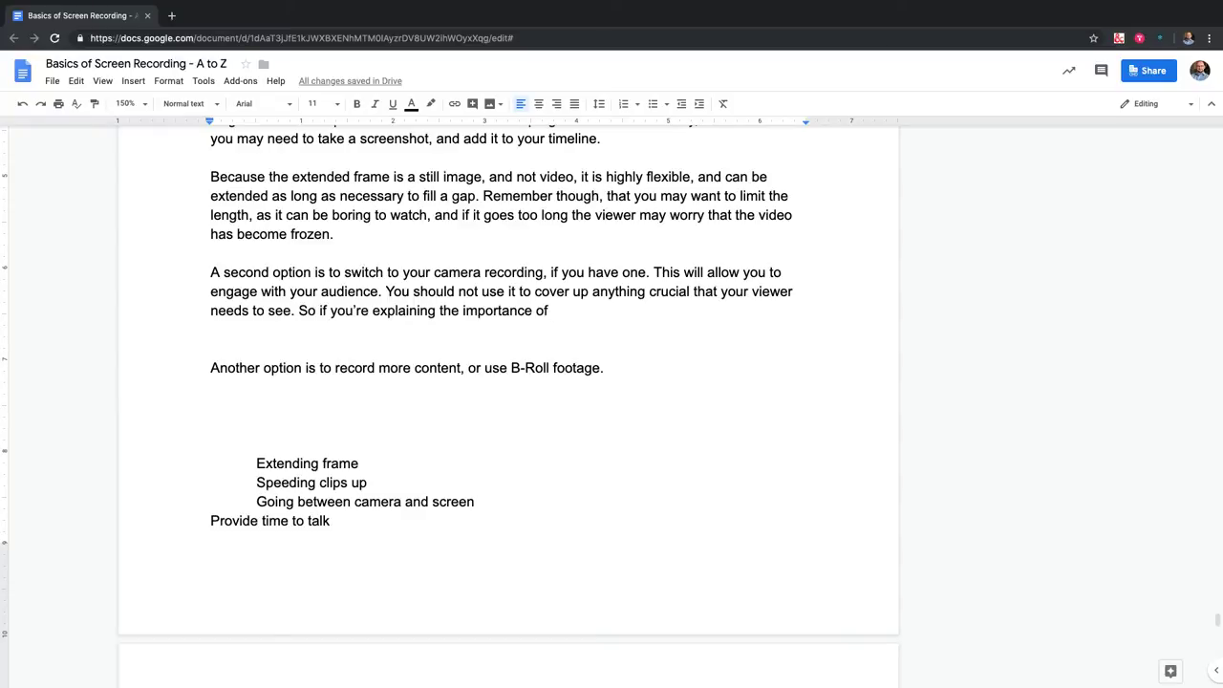
Replace "importance of" at the end of the sentence with "location of an item on the screen"
{"action": "key", "text": "BackSpace"}
{"action": "key", "text": "BackSpace"}
{"action": "key", "text": "BackSpace"}
{"action": "key", "text": "BackSpace"}
{"action": "key", "text": "BackSpace"}
{"action": "key", "text": "BackSpace"}
{"action": "key", "text": "BackSpace"}
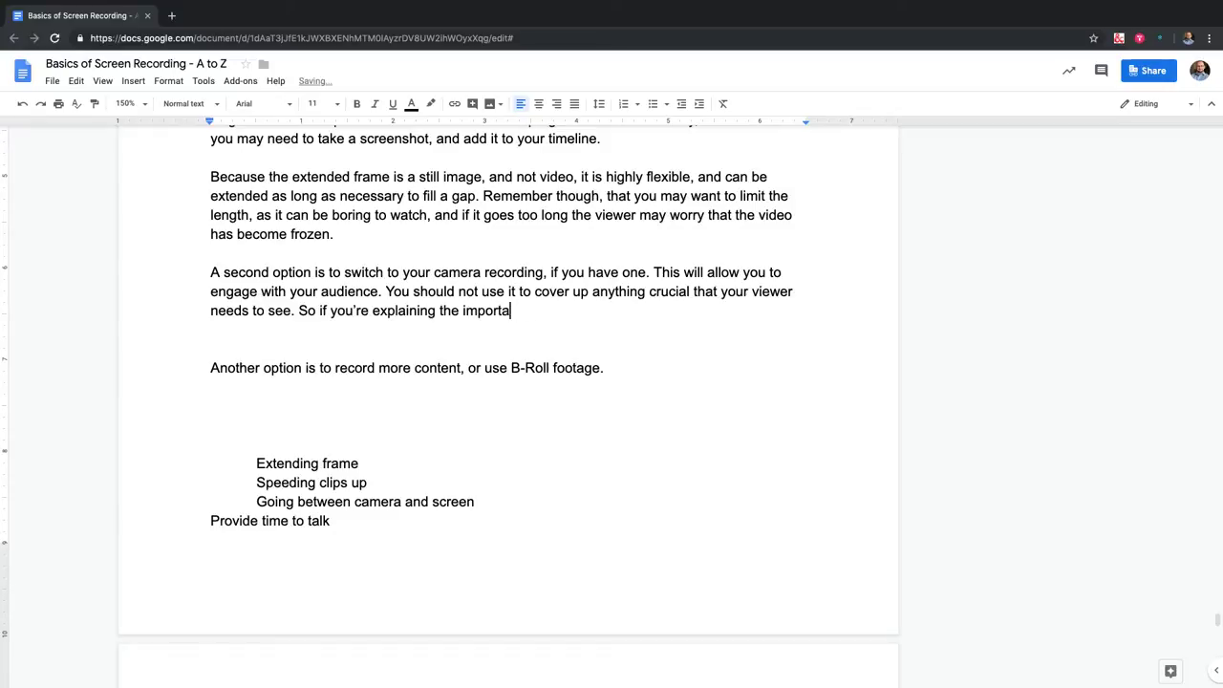
{"action": "key", "text": "BackSpace"}
{"action": "key", "text": "BackSpace"}
{"action": "key", "text": "BackSpace"}
{"action": "key", "text": "BackSpace"}
{"action": "key", "text": "BackSpace"}
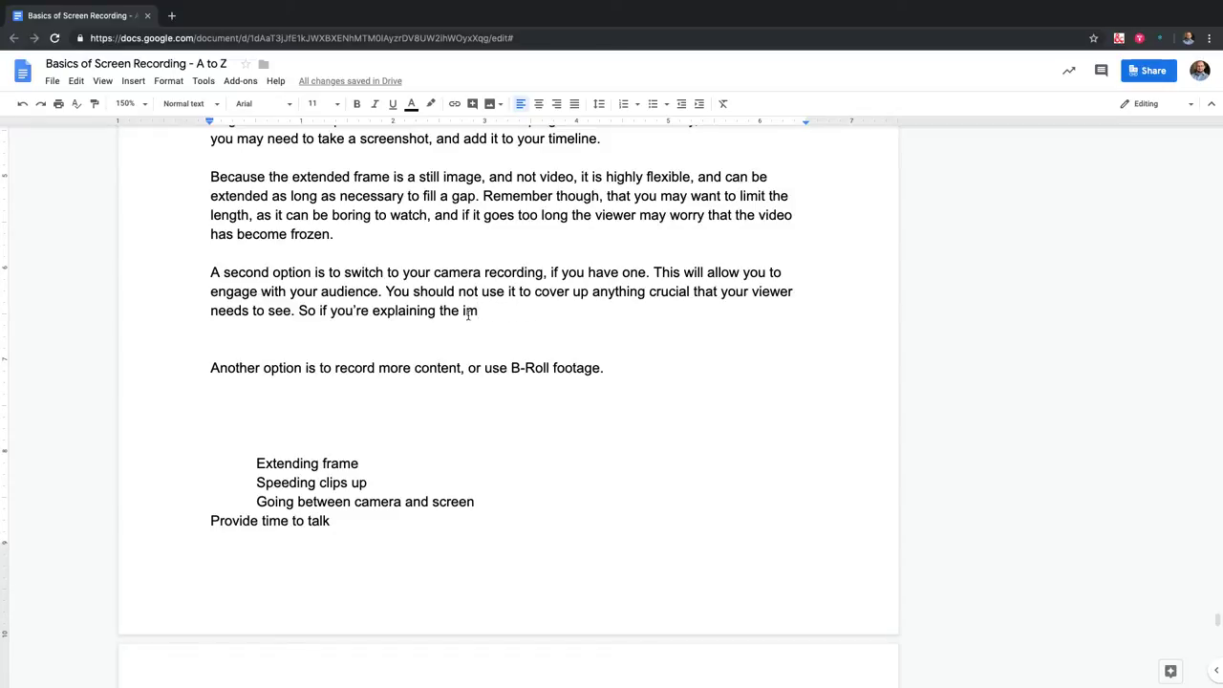
{"action": "key", "text": "BackSpace"}
{"action": "key", "text": "BackSpace"}
{"action": "key", "text": "BackSpace"}
{"action": "key", "text": "BackSpace"}
{"action": "type", "text": "locat"}
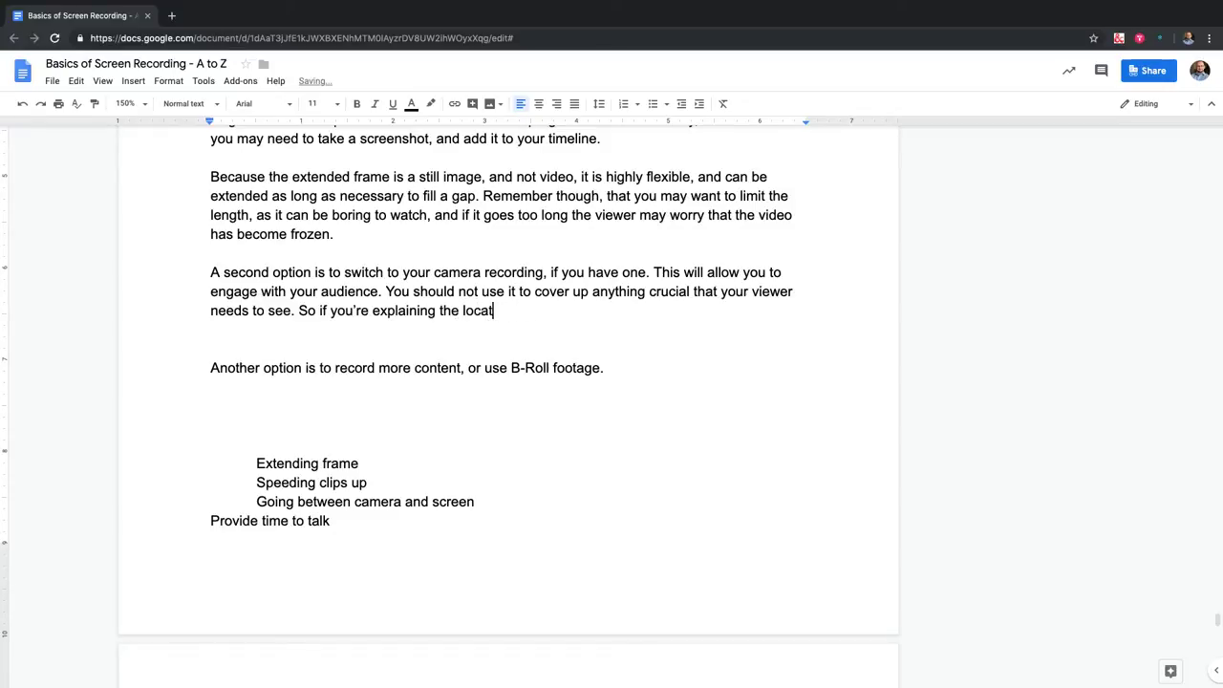
{"action": "type", "text": "ion of an item on the scree"}
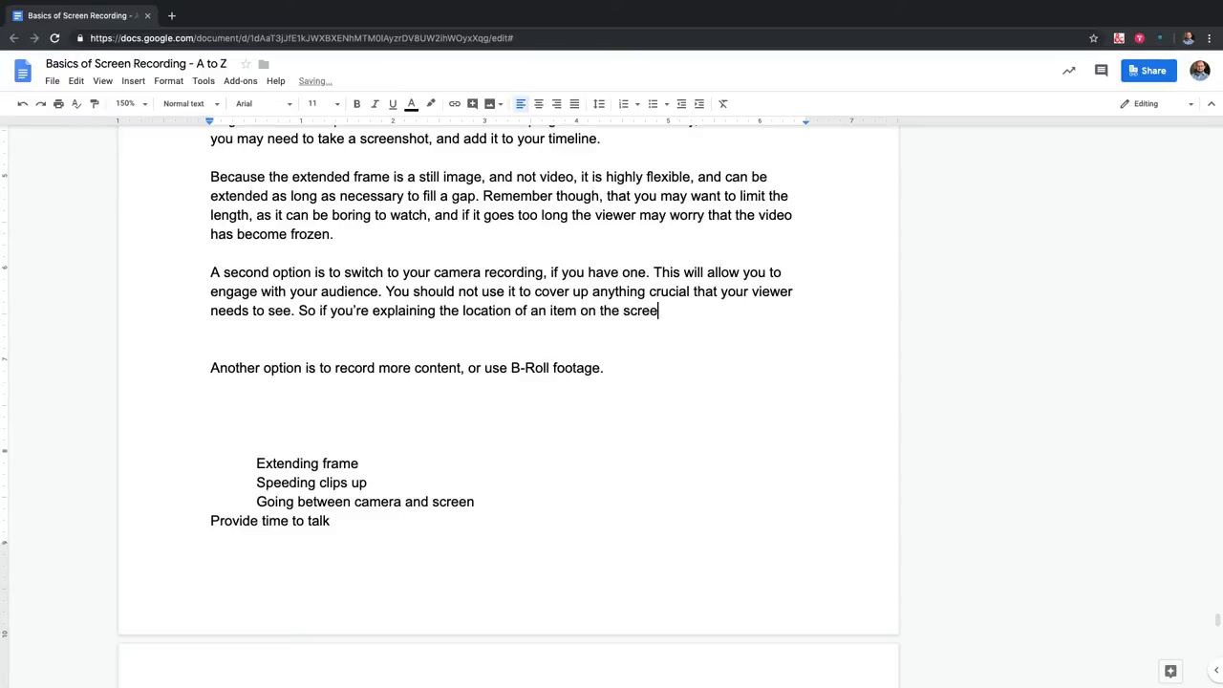
Continue the sentence with ", you probably wouldn't want to"
{"action": "type", "text": "n, you probably "}
{"action": "type", "text": "would"}
{"action": "key", "text": "BackSpace"}
{"action": "key", "text": "BackSpace"}
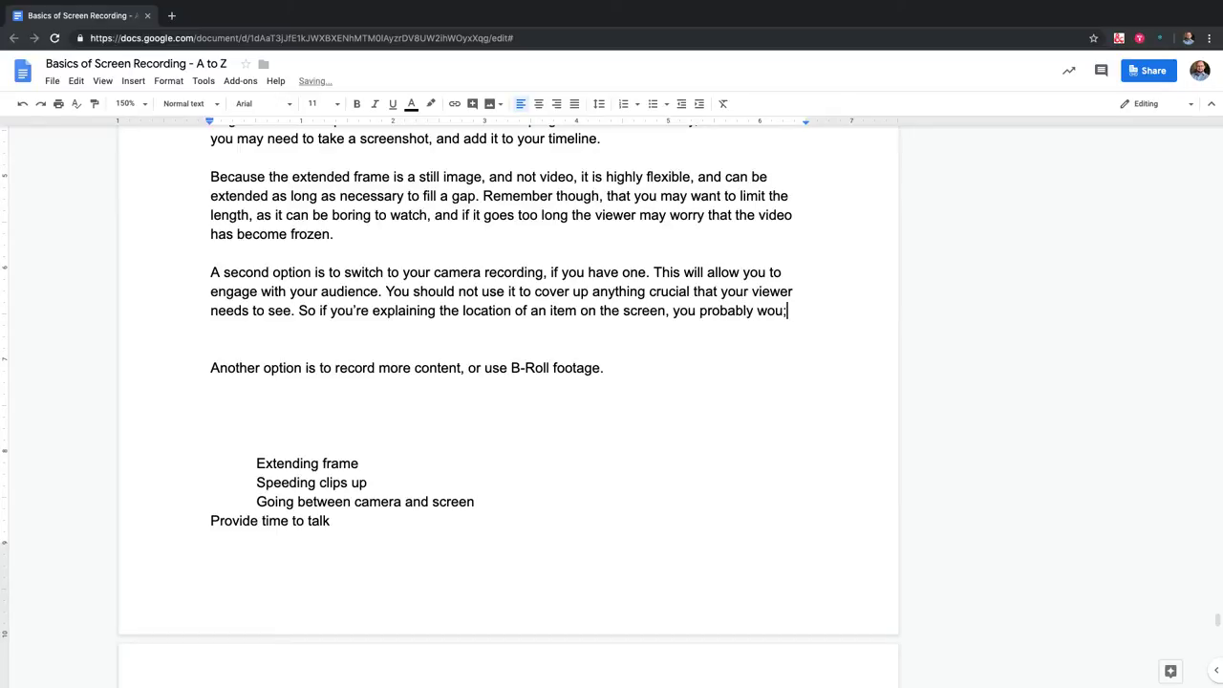
{"action": "type", "text": "ldn't want t"}
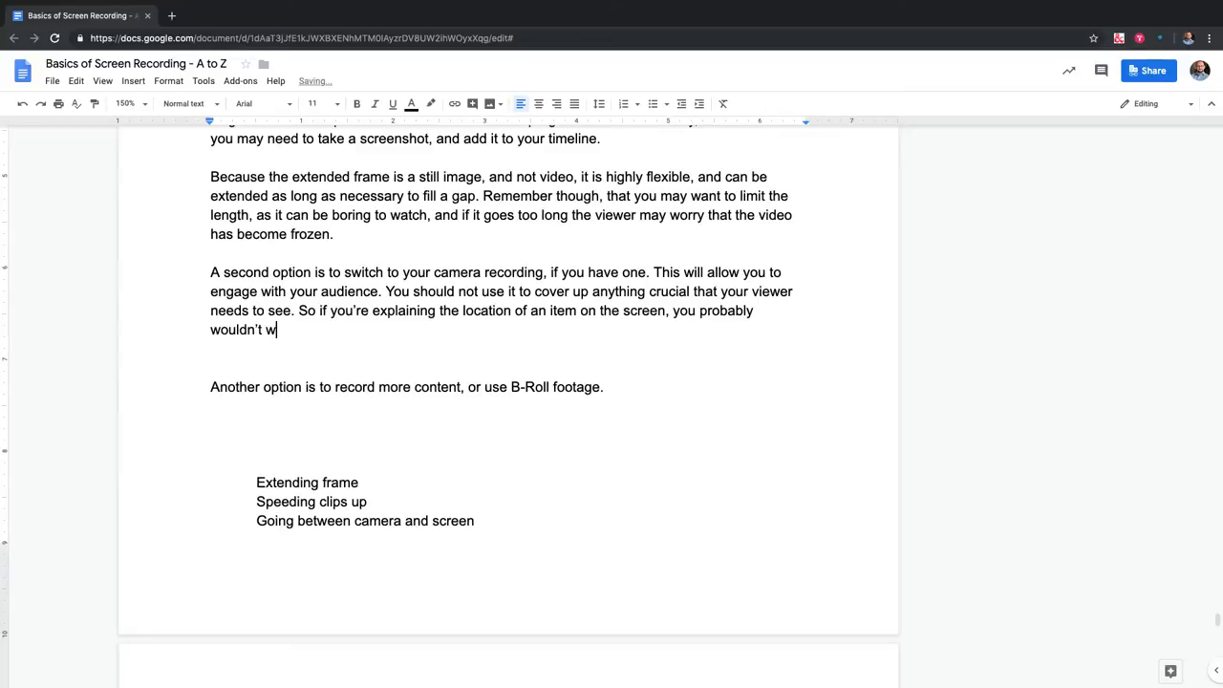
Finish the sentence with "switch to full screen camera view." and remove the extra blank line above "Another option"
{"action": "type", "text": "o siw"}
{"action": "key", "text": "BackSpace"}
{"action": "key", "text": "BackSpace"}
{"action": "type", "text": "witch to full s"}
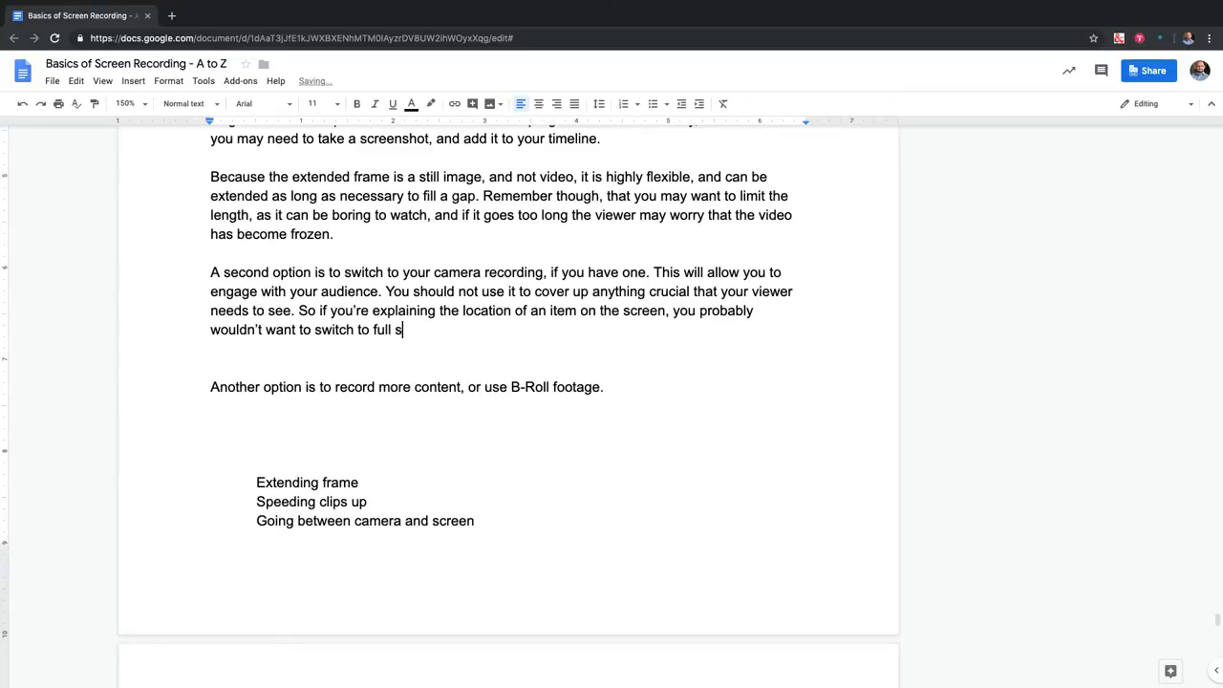
{"action": "type", "text": "creen camear"}
{"action": "key", "text": "BackSpace"}
{"action": "type", "text": "ra vie"}
{"action": "key", "text": "BackSpace"}
{"action": "key", "text": "BackSpace"}
{"action": "type", "text": "ieiwe"}
{"action": "key", "text": "BackSpace"}
{"action": "key", "text": "BackSpace"}
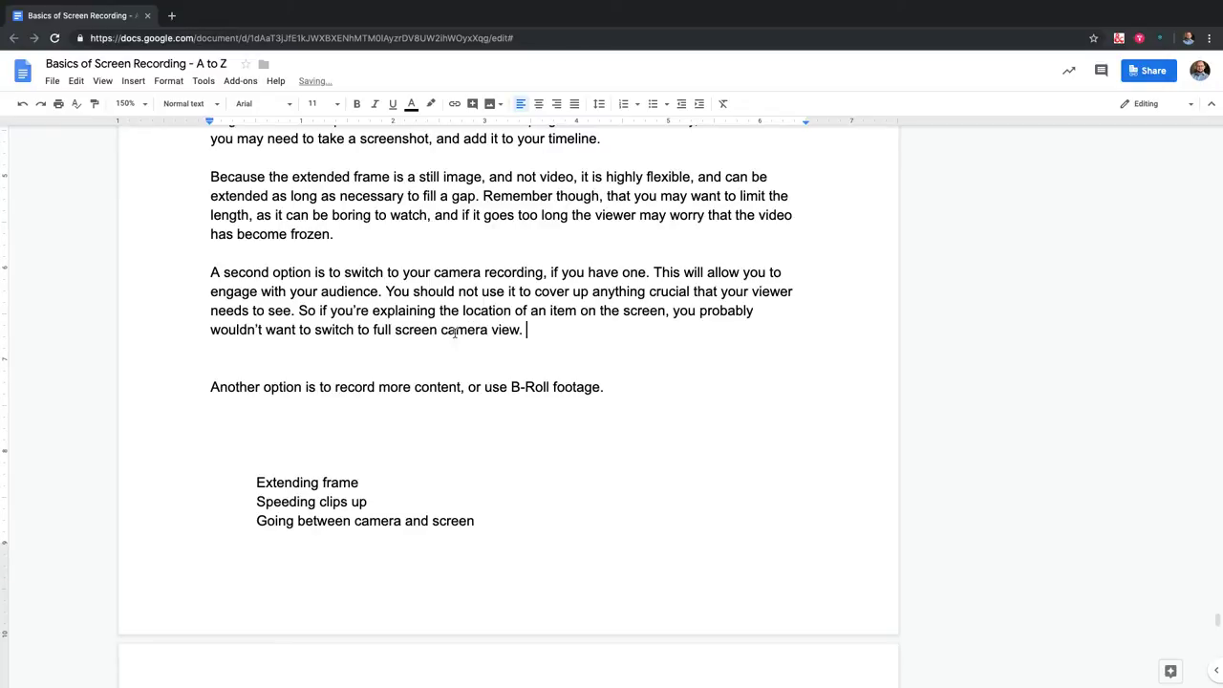
{"action": "left_click", "coordinate": [321, 362]}
{"action": "key", "text": "Delete"}
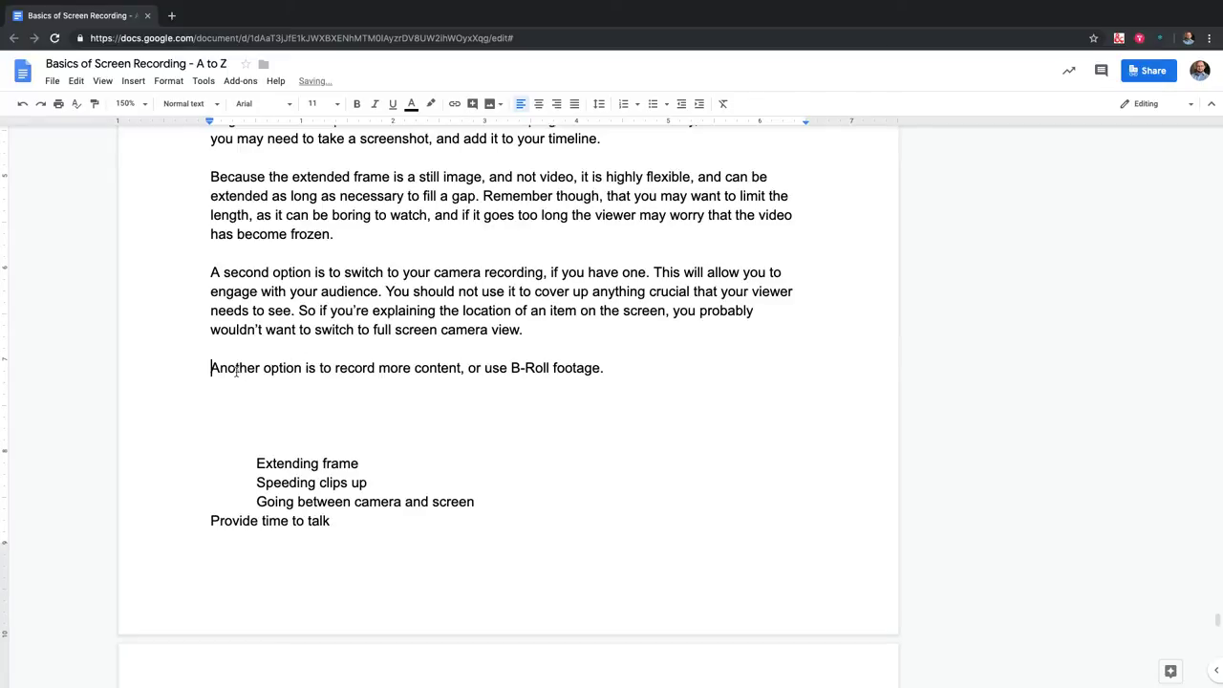
Change the opening of the B-Roll paragraph from "Another option" to "A third option"
{"action": "left_click_drag", "start_coordinate": [220, 369], "coordinate": [258, 369]}
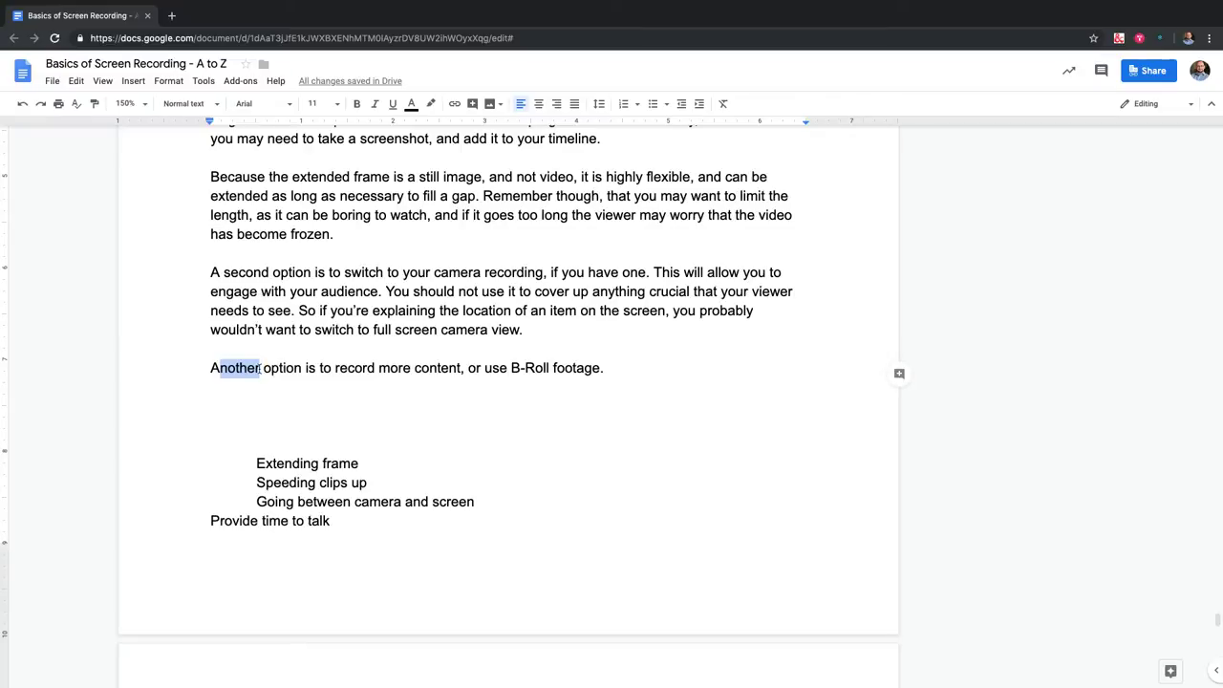
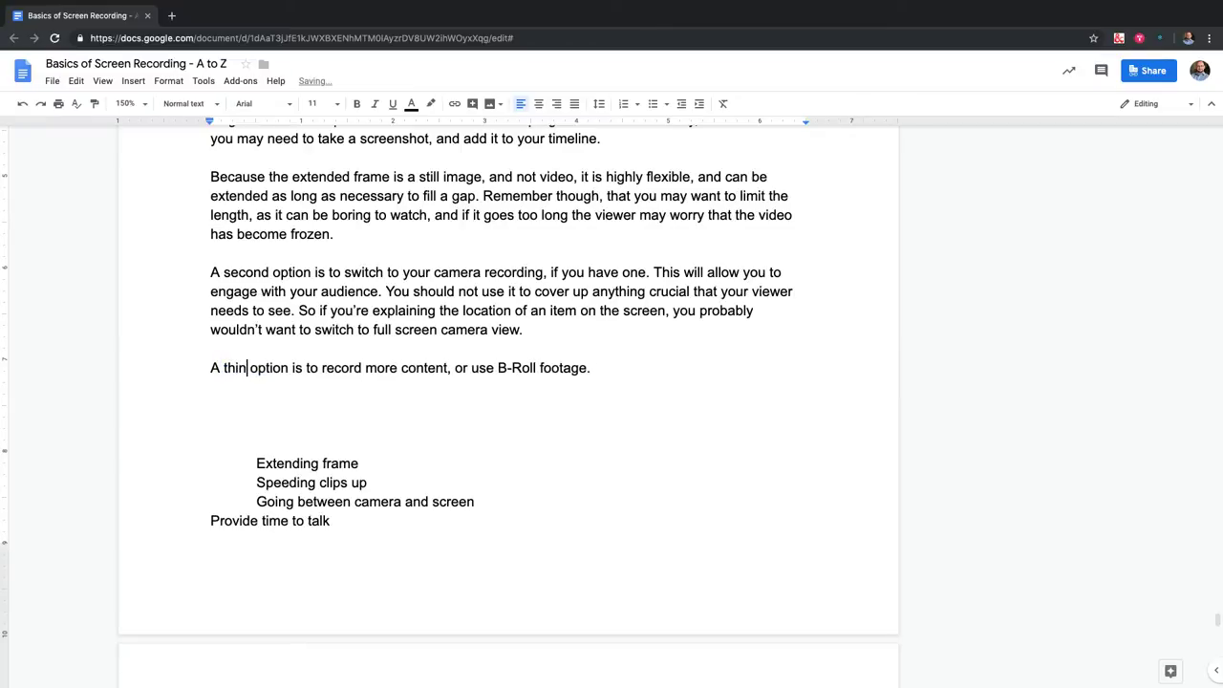
{"action": "key", "text": "BackSpace"}
{"action": "type", "text": "rd"}
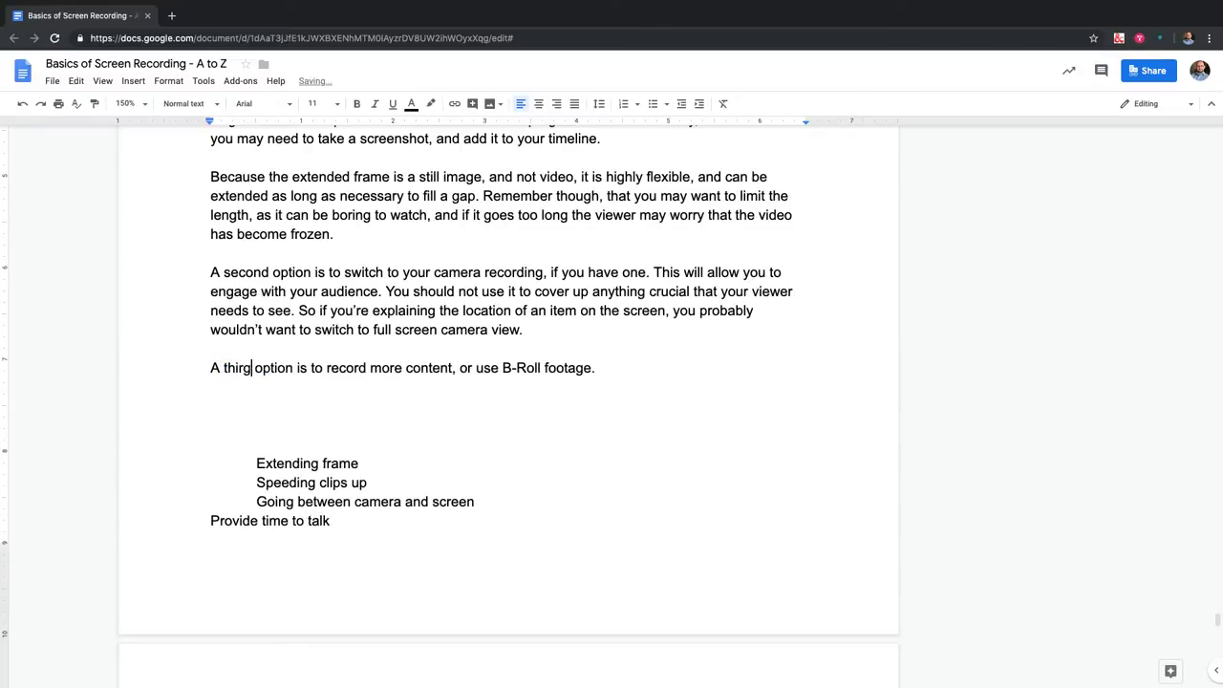
{"action": "key", "text": "Delete"}
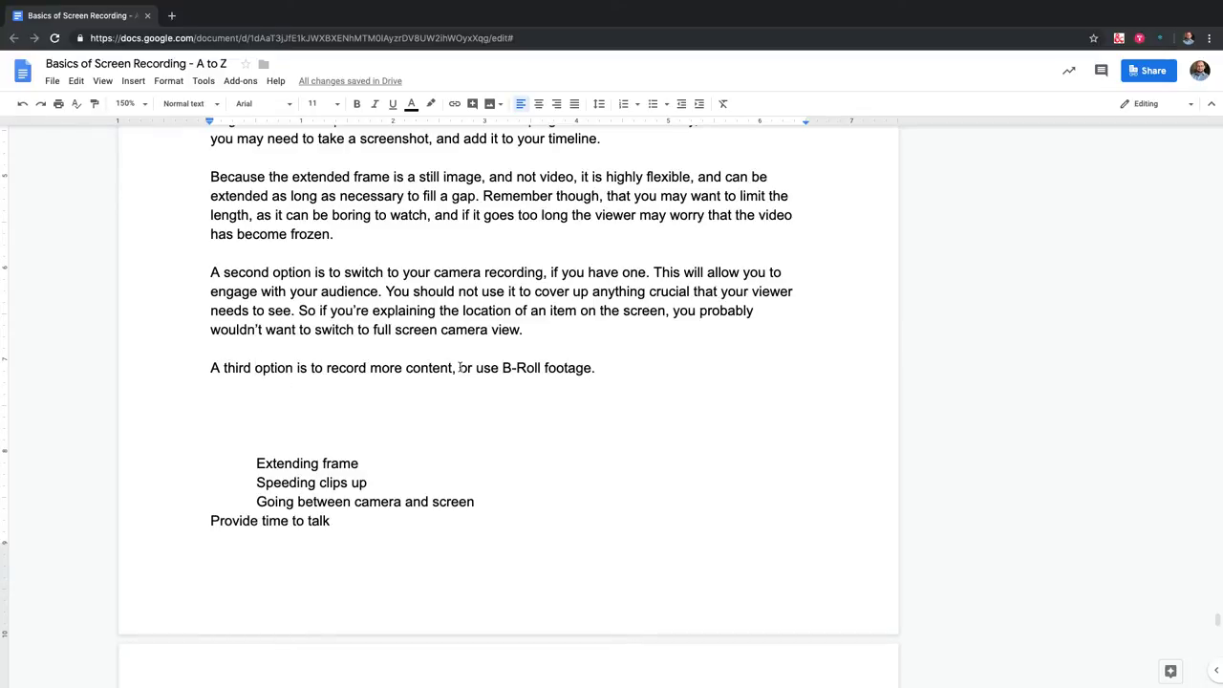
Add "B-roll footage is video footage that supports the content, but is not the main footage. For instance" to the third-option paragraph
{"action": "left_click", "coordinate": [615, 373]}
{"action": "type", "text": "B0-"}
{"action": "key", "text": "BackSpace"}
{"action": "key", "text": "BackSpace"}
{"action": "type", "text": "-rool"}
{"action": "key", "text": "BackSpace"}
{"action": "key", "text": "BackSpace"}
{"action": "type", "text": "ll of"}
{"action": "key", "text": "BackSpace"}
{"action": "key", "text": "BackSpace"}
{"action": "type", "text": "footage is video footage"}
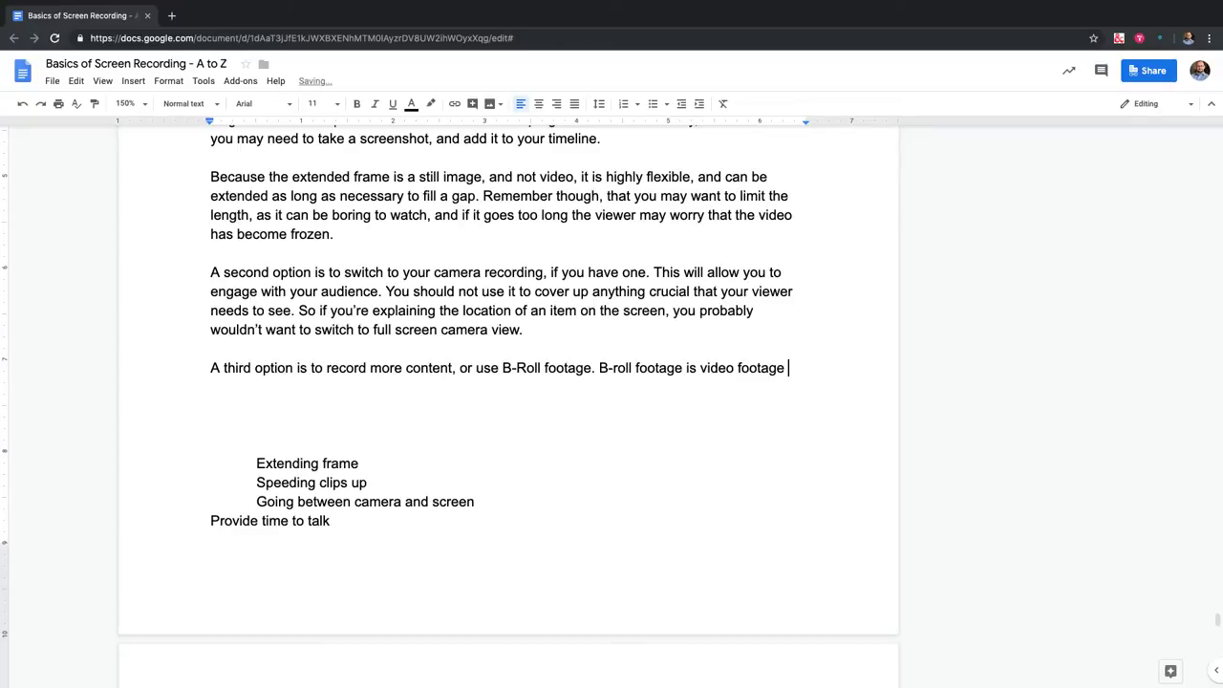
{"action": "type", "text": " that supports the content, but is not the main footage. For instance"}
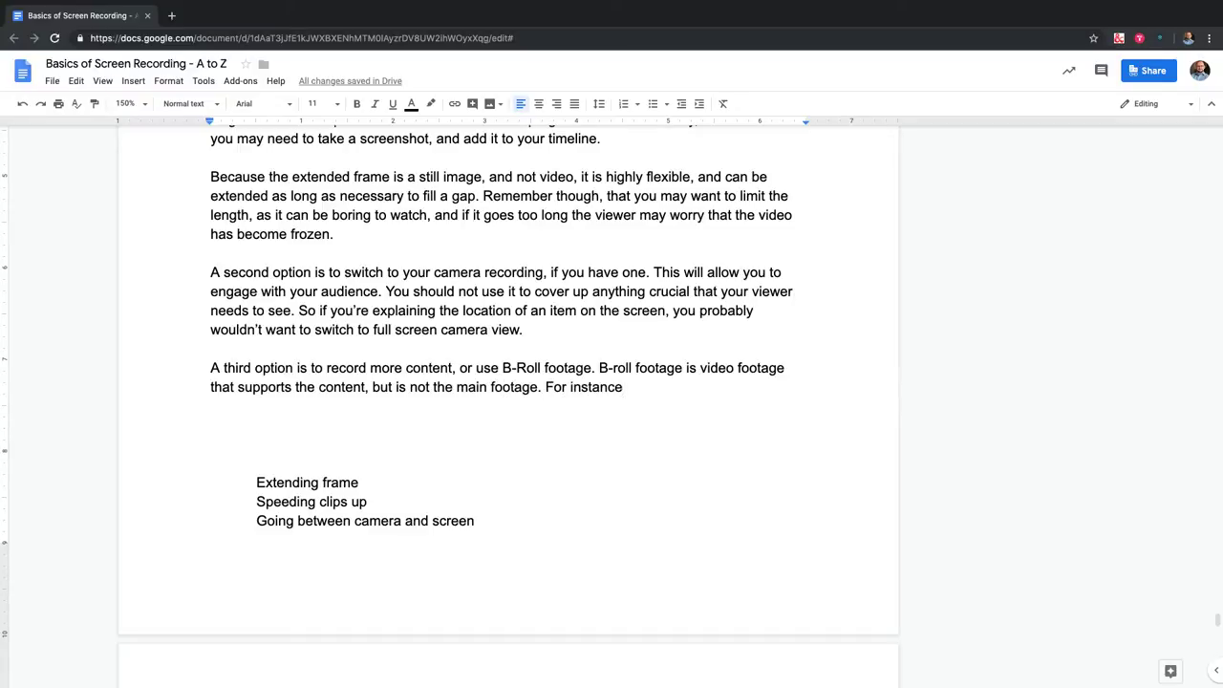
Continue the example with "if you're talking about software for a machine or a system, and you show footage"
{"action": "type", "text": " if you 're talking about "}
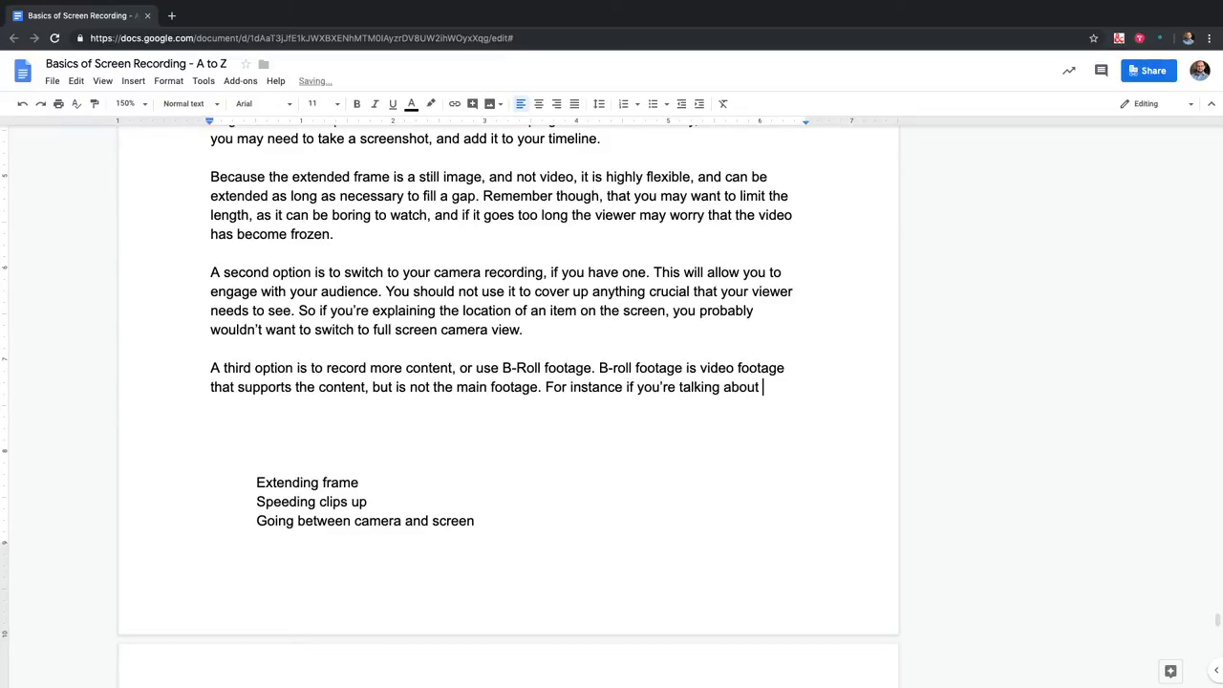
{"action": "type", "text": "software "}
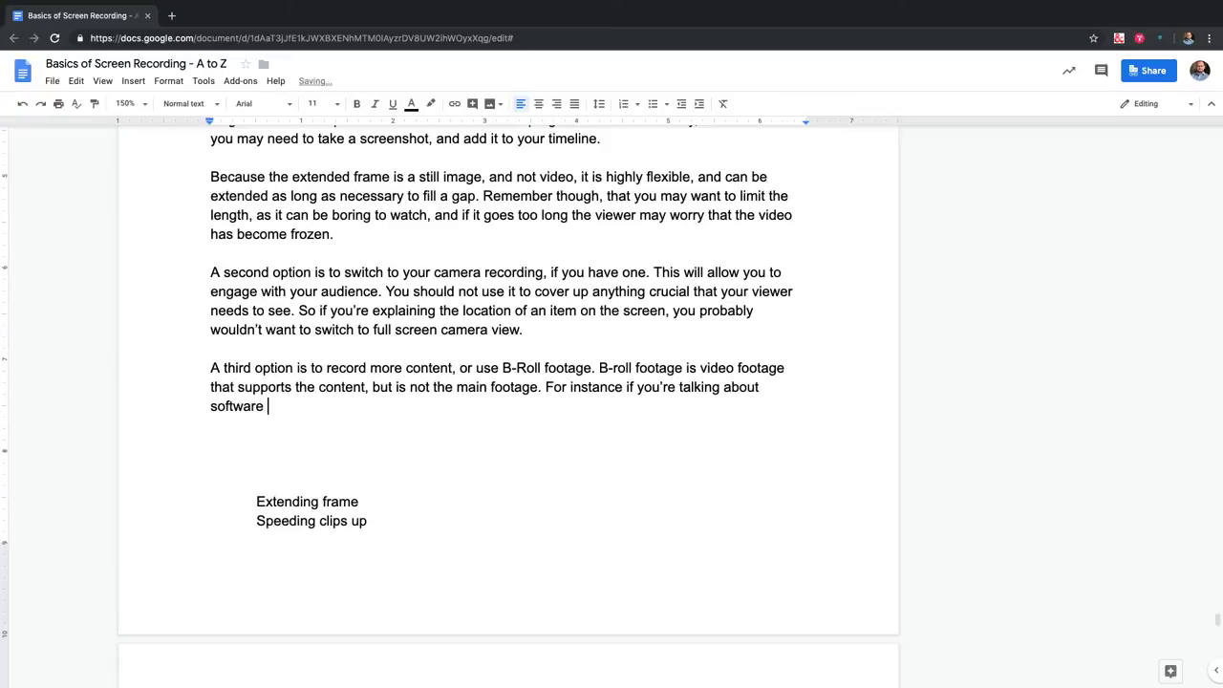
{"action": "type", "text": "for a machine or a systeem, a"}
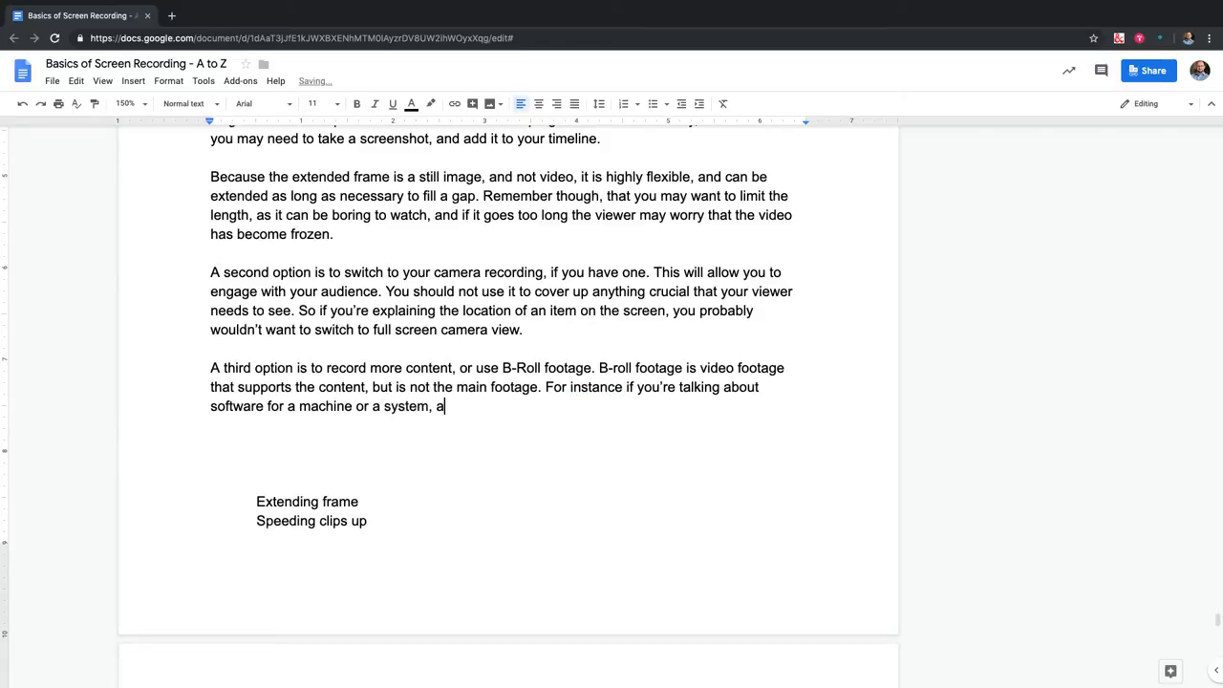
{"action": "type", "text": "nd you show footage an"}
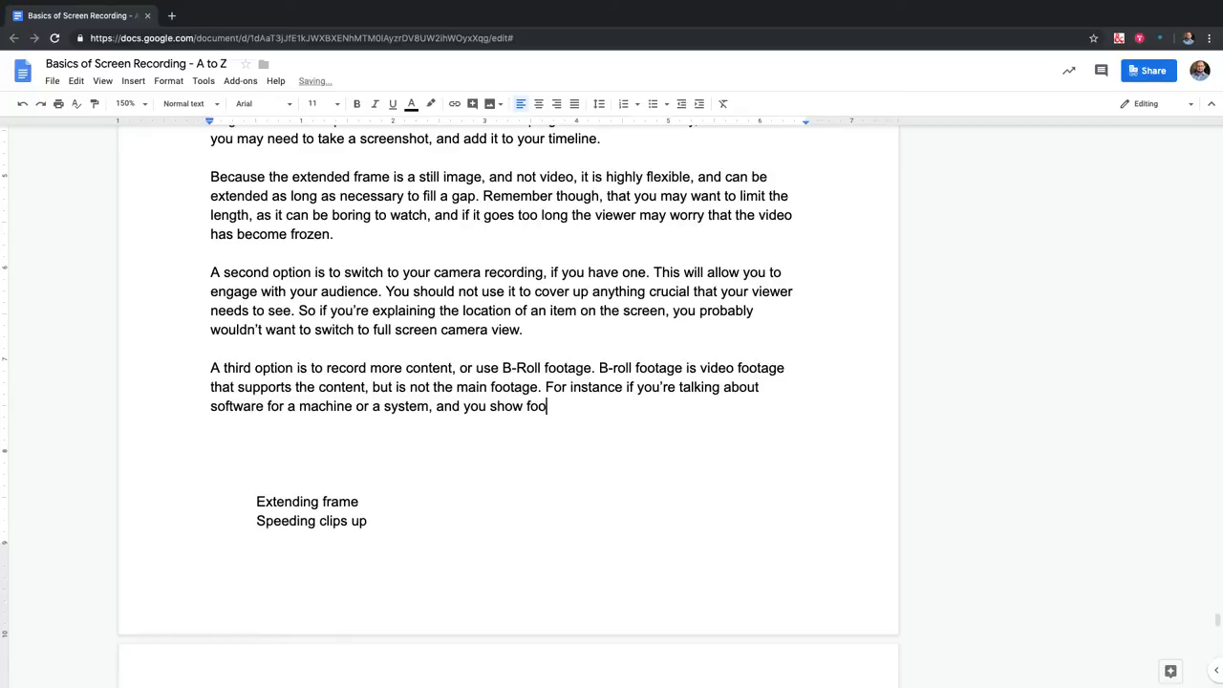
Replace "footage" at the end of the example with "video of that machine or system, that would be consider b-roll."
{"action": "key", "text": "BackSpace"}
{"action": "key", "text": "BackSpace"}
{"action": "type", "text": "of that"}
{"action": "key", "text": "BackSpace"}
{"action": "key", "text": "BackSpace"}
{"action": "key", "text": "BackSpace"}
{"action": "key", "text": "BackSpace"}
{"action": "key", "text": "BackSpace"}
{"action": "key", "text": "BackSpace"}
{"action": "key", "text": "BackSpace"}
{"action": "key", "text": "BackSpace"}
{"action": "key", "text": "BackSpace"}
{"action": "key", "text": "BackSpace"}
{"action": "key", "text": "BackSpace"}
{"action": "key", "text": "BackSpace"}
{"action": "key", "text": "BackSpace"}
{"action": "key", "text": "BackSpace"}
{"action": "key", "text": "BackSpace"}
{"action": "type", "text": "video of that machine or "}
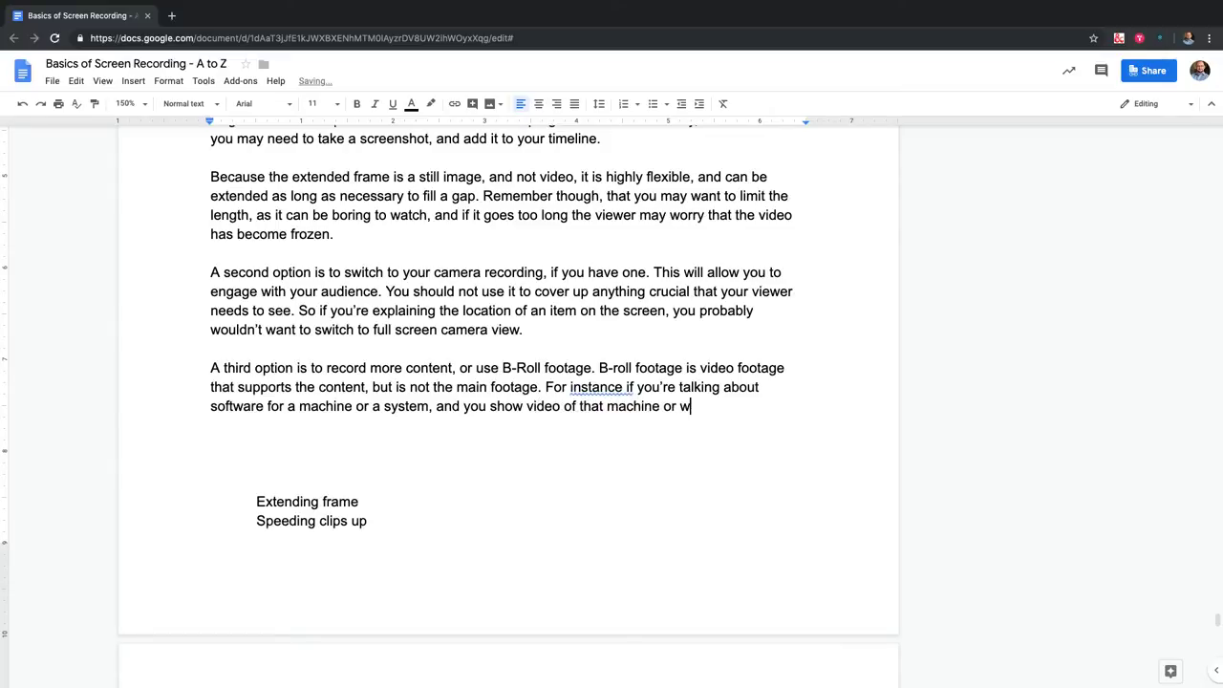
{"action": "type", "text": "system"}
{"action": "type", "text": ", that would be cons"}
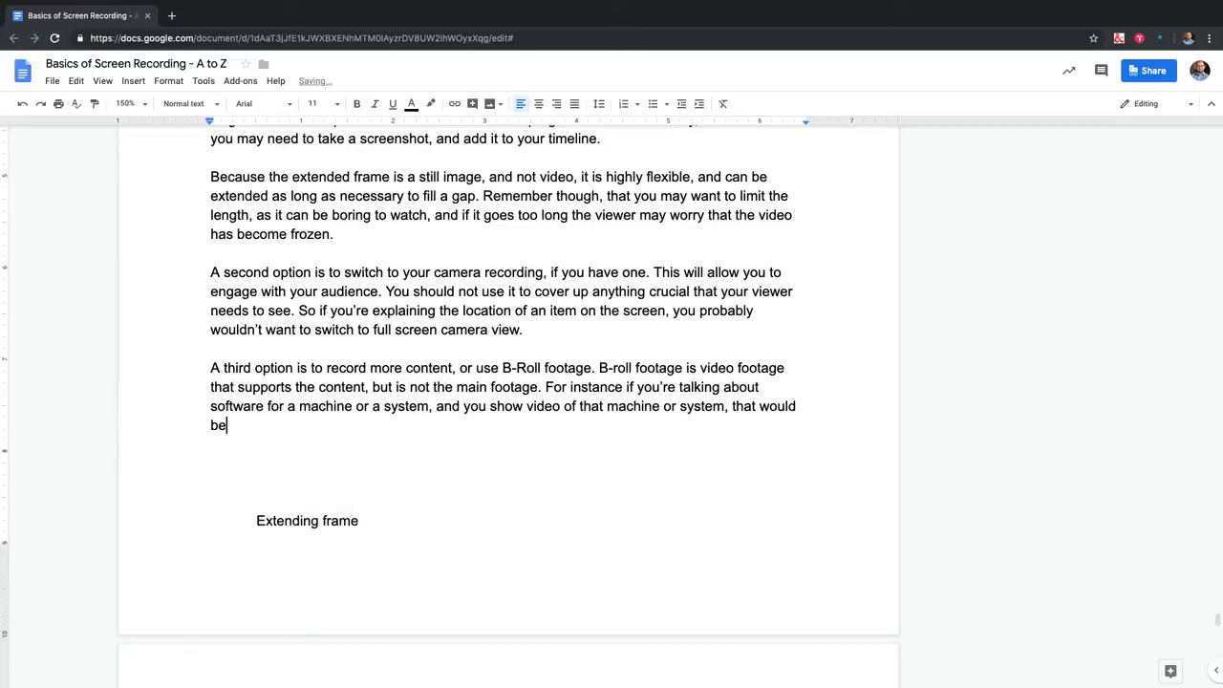
{"action": "type", "text": "ider b-roll."}
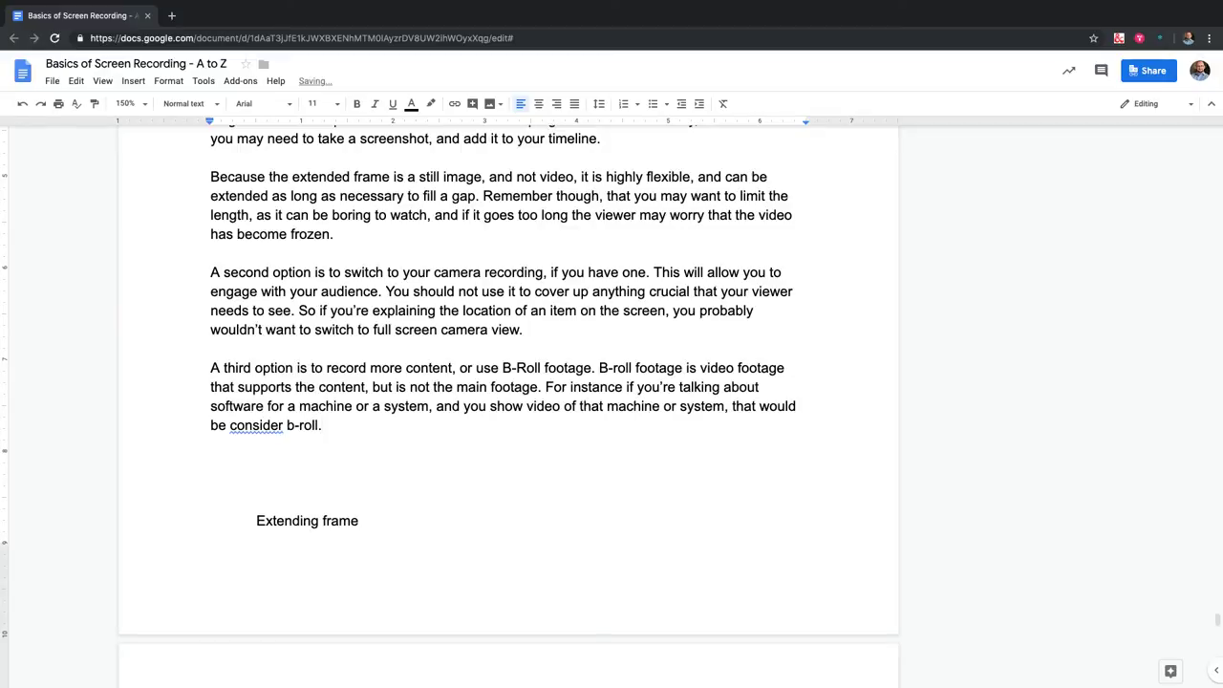
Attach the comment "Rough though - clean later." to the words "A third option" at the start of the B-Roll paragraph
{"action": "left_click_drag", "start_coordinate": [210, 368], "coordinate": [298, 368]}
{"action": "left_click", "coordinate": [900, 374]}
{"action": "type", "text": "Riought"}
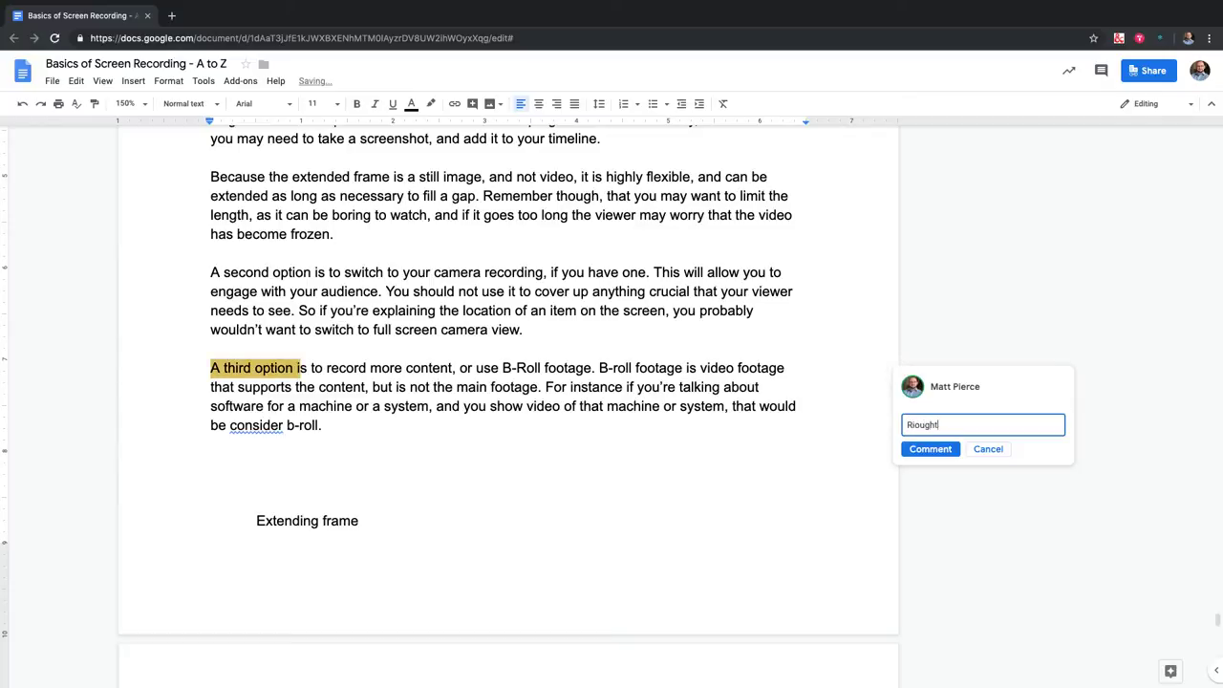
{"action": "key", "text": "BackSpace"}
{"action": "key", "text": "BackSpace"}
{"action": "key", "text": "BackSpace"}
{"action": "key", "text": "BackSpace"}
{"action": "key", "text": "BackSpace"}
{"action": "type", "text": "ought though"}
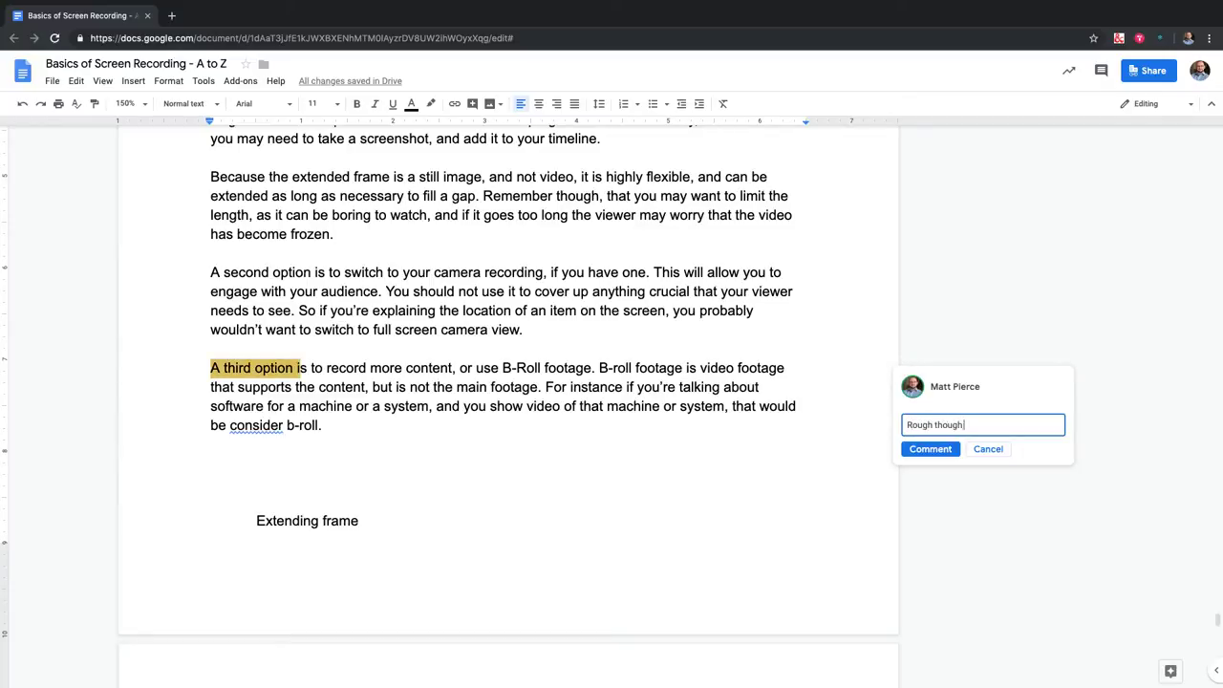
{"action": "type", "text": " - clean later"}
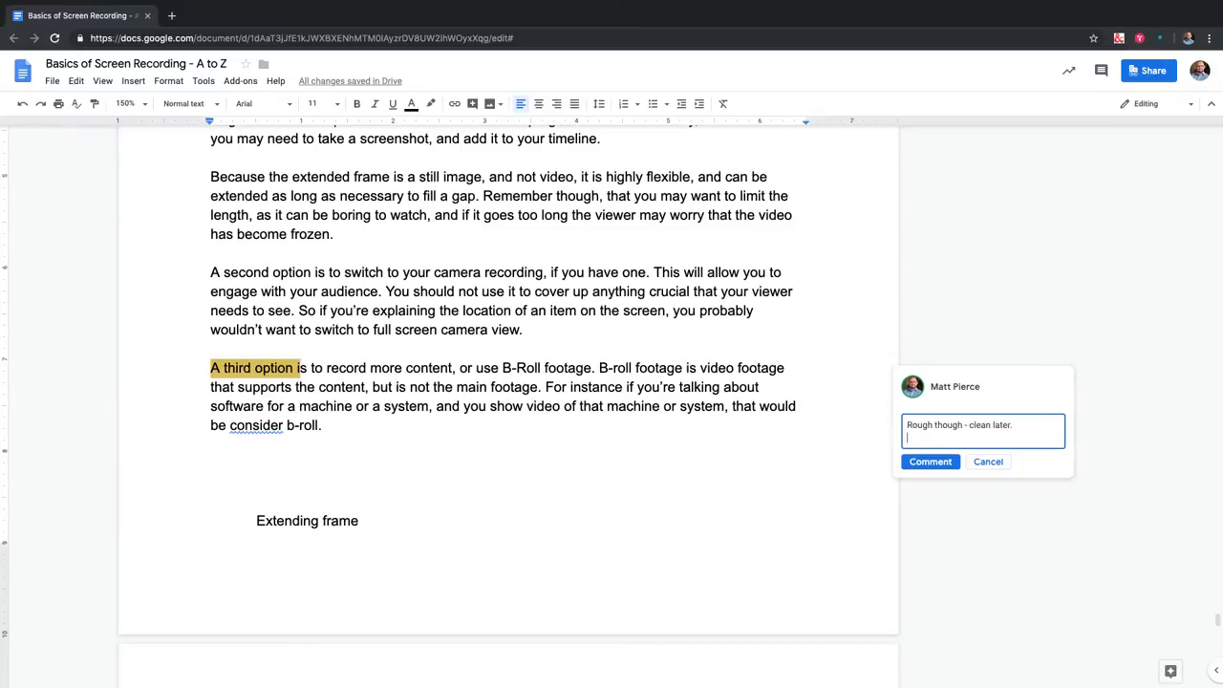
{"action": "left_click", "coordinate": [920, 450]}
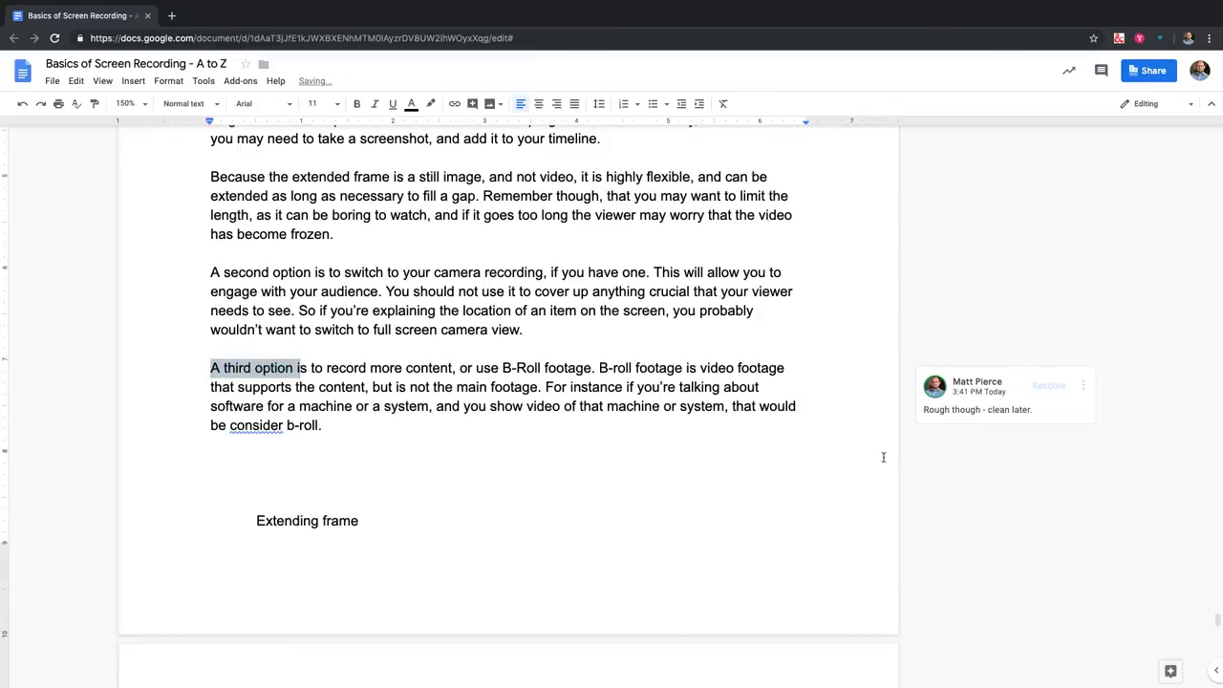
Begin a new sentence at the end of the B-Roll paragraph with "Again, you won't want to"
{"action": "left_click", "coordinate": [391, 426]}
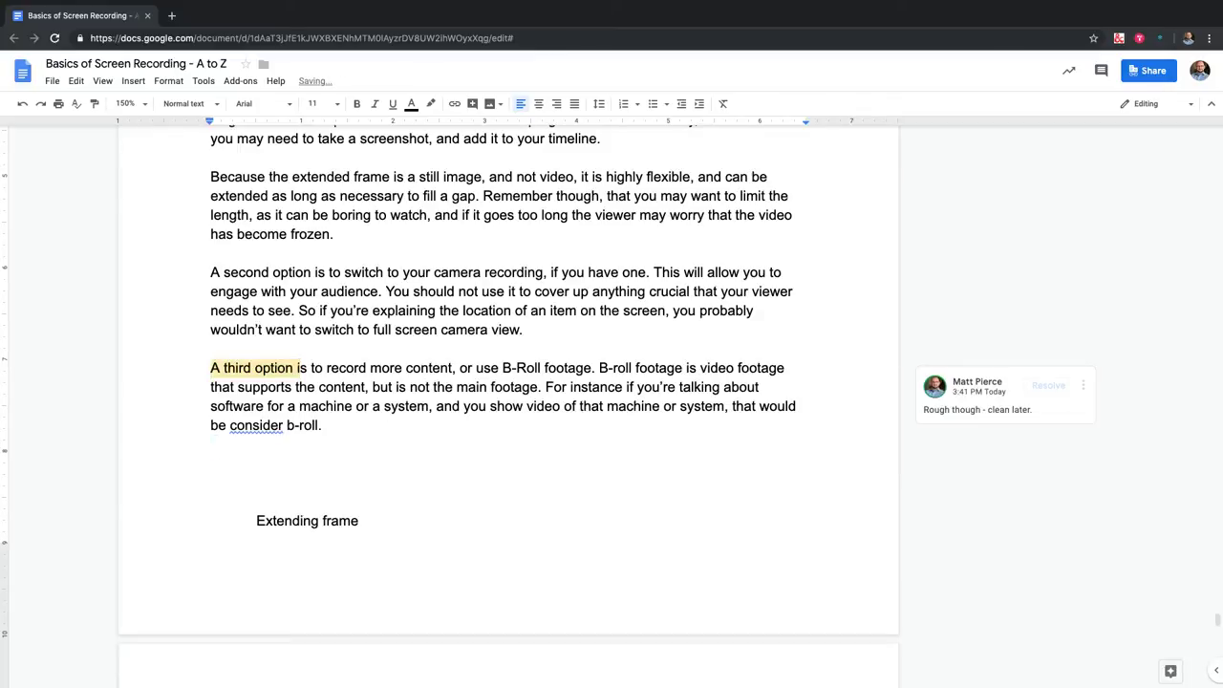
{"action": "type", "text": "Again, don't"}
{"action": "key", "text": "BackSpace"}
{"action": "key", "text": "BackSpace"}
{"action": "key", "text": "BackSpace"}
{"action": "key", "text": "BackSpace"}
{"action": "type", "text": "yo"}
{"action": "key", "text": "BackSpace"}
{"action": "key", "text": "BackSpace"}
{"action": "type", "text": "you won't want to "}
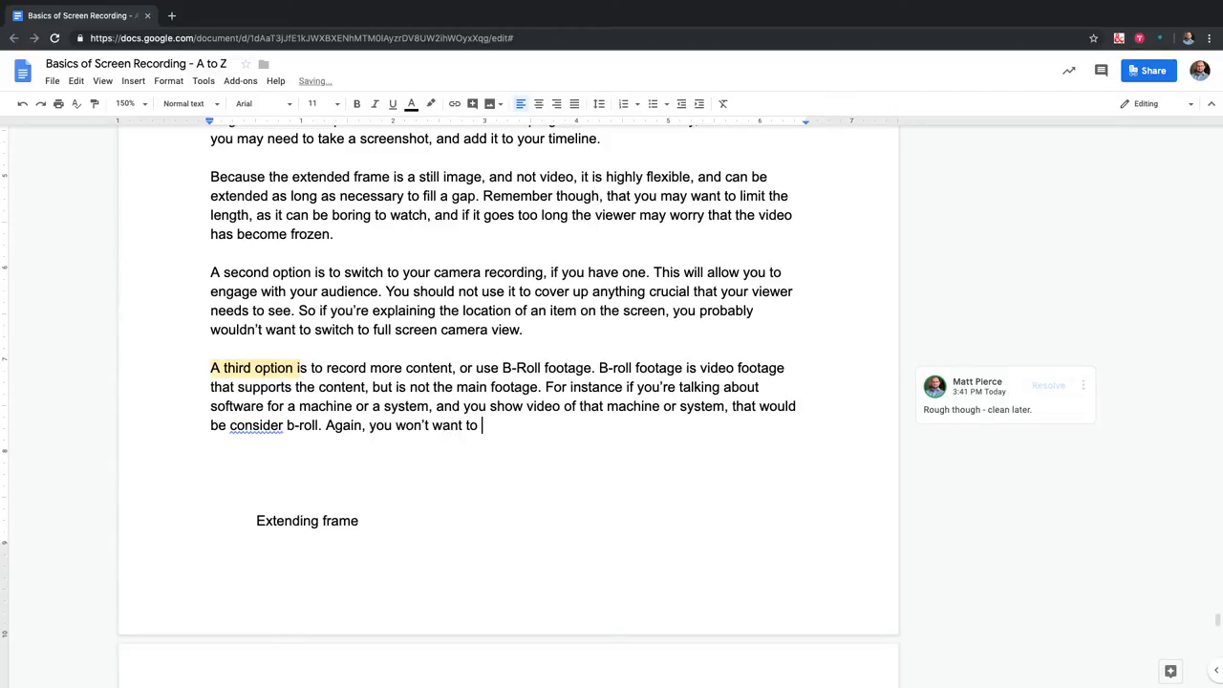
Continue the sentence with "hide the screen if you're narrating about"
{"action": "type", "text": "hide the screen"}
{"action": "type", "text": " if you're t"}
{"action": "type", "text": "lakin"}
{"action": "key", "text": "BackSpace"}
{"action": "key", "text": "BackSpace"}
{"action": "key", "text": "BackSpace"}
{"action": "key", "text": "BackSpace"}
{"action": "key", "text": "BackSpace"}
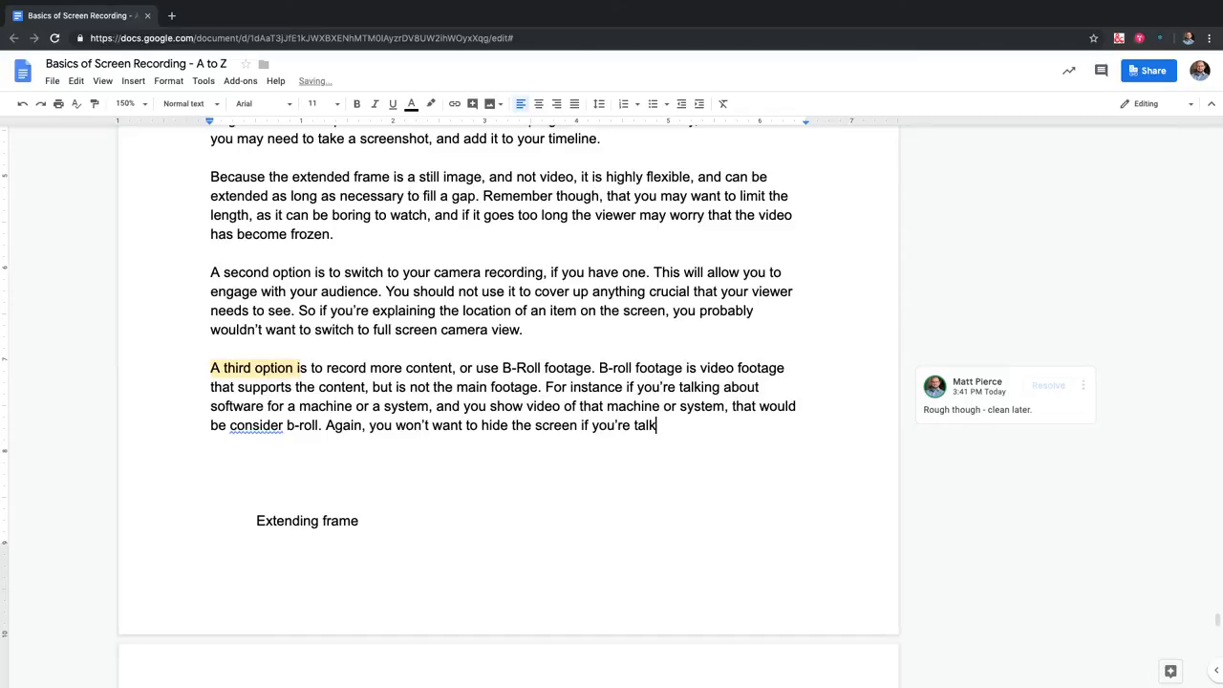
{"action": "key", "text": "BackSpace"}
{"action": "type", "text": "narrating about "}
Finish the sentence with "something the viewer needs to see."
{"action": "type", "text": "somethign the w"}
{"action": "key", "text": "BackSpace"}
{"action": "key", "text": "BackSpace"}
{"action": "key", "text": "BackSpace"}
{"action": "key", "text": "BackSpace"}
{"action": "key", "text": "BackSpace"}
{"action": "key", "text": "BackSpace"}
{"action": "key", "text": "BackSpace"}
{"action": "key", "text": "BackSpace"}
{"action": "type", "text": "ng"}
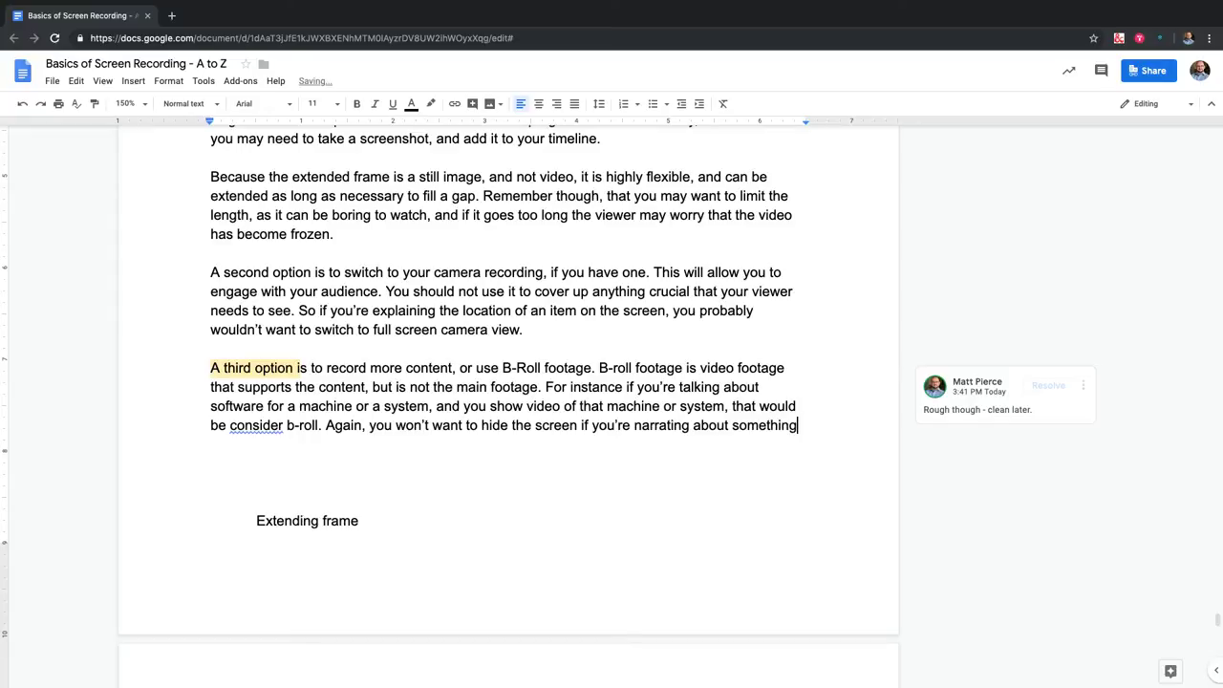
{"action": "type", "text": " the viewer "}
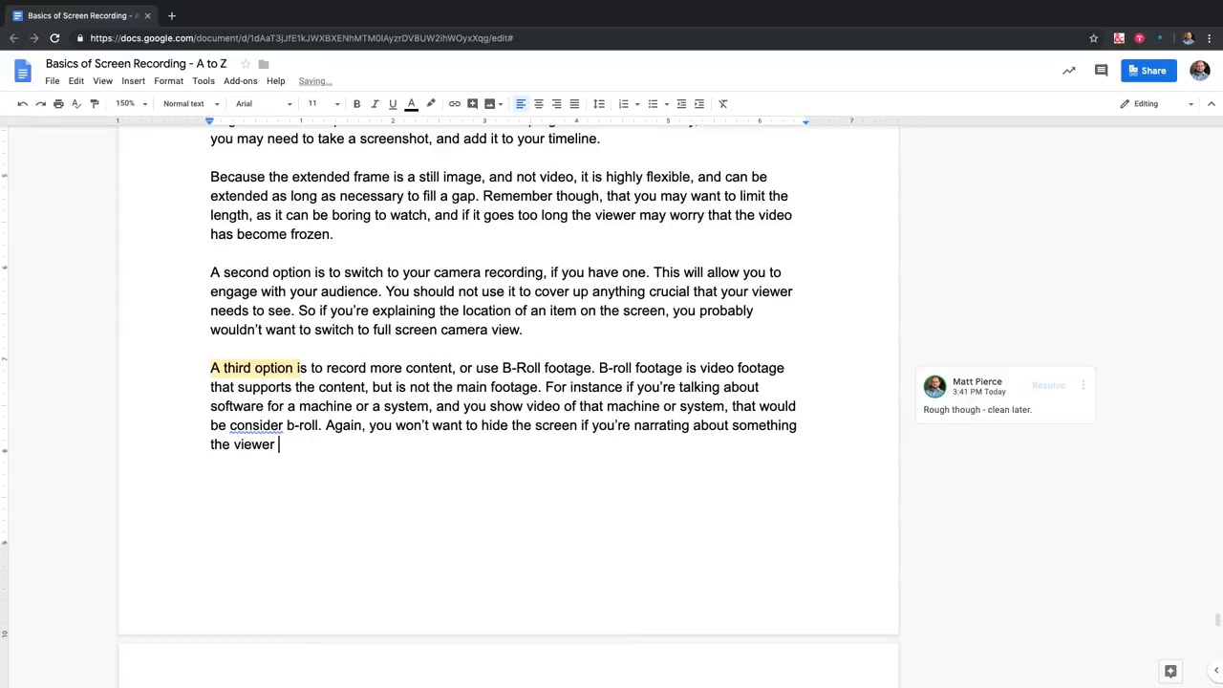
{"action": "type", "text": "needs to see."}
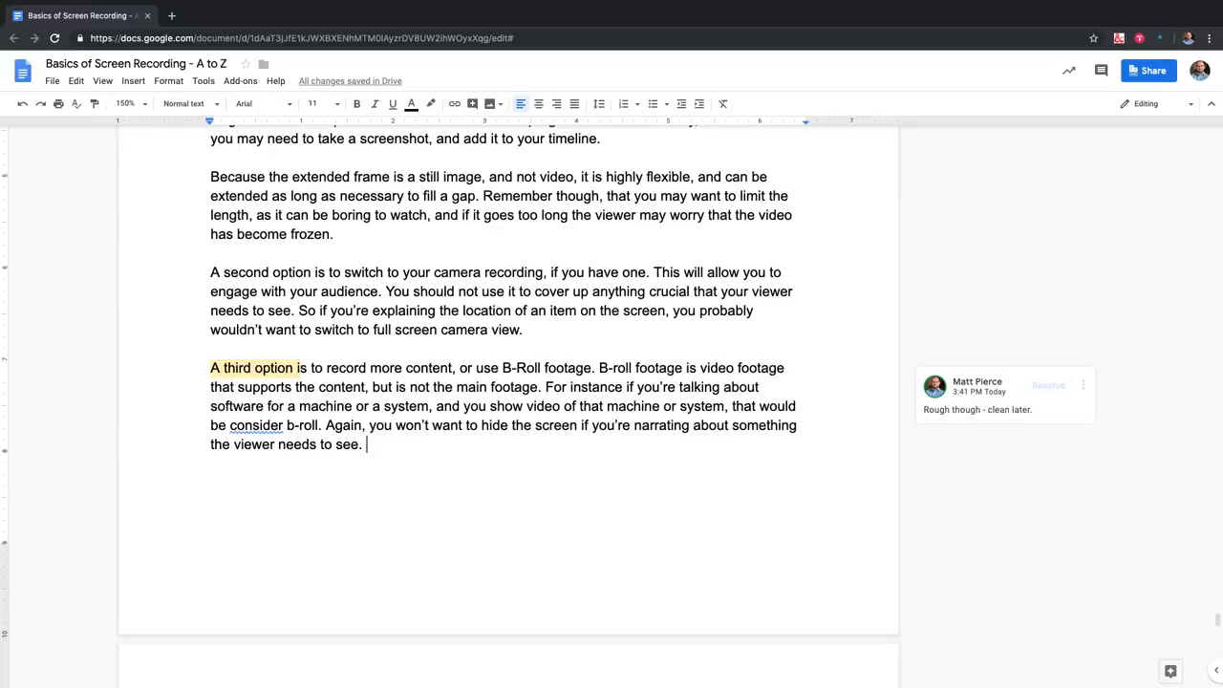
Review the "Controlling the Pace" section from its heading through the third-option paragraph and the outline notes below
{"action": "scroll", "coordinate": [339, 382], "scroll_direction": "up", "scroll_amount": 5}
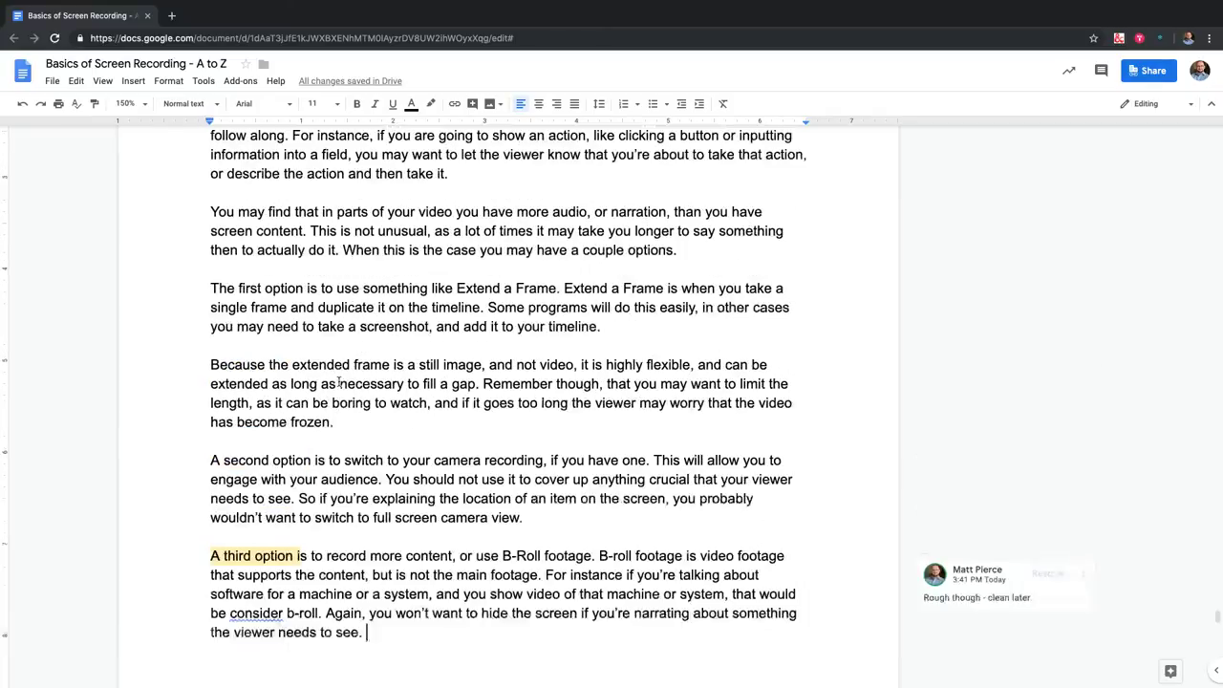
{"action": "scroll", "coordinate": [340, 383], "scroll_direction": "down", "scroll_amount": 4}
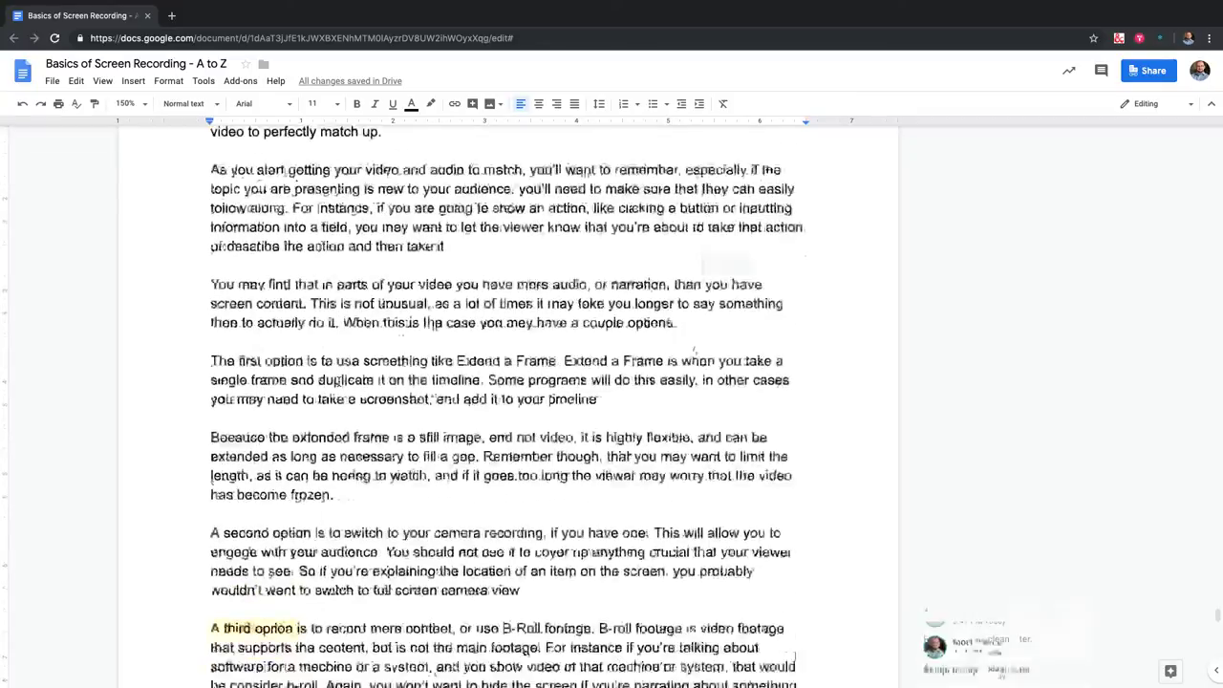
{"action": "scroll", "coordinate": [342, 371], "scroll_direction": "up", "scroll_amount": 3}
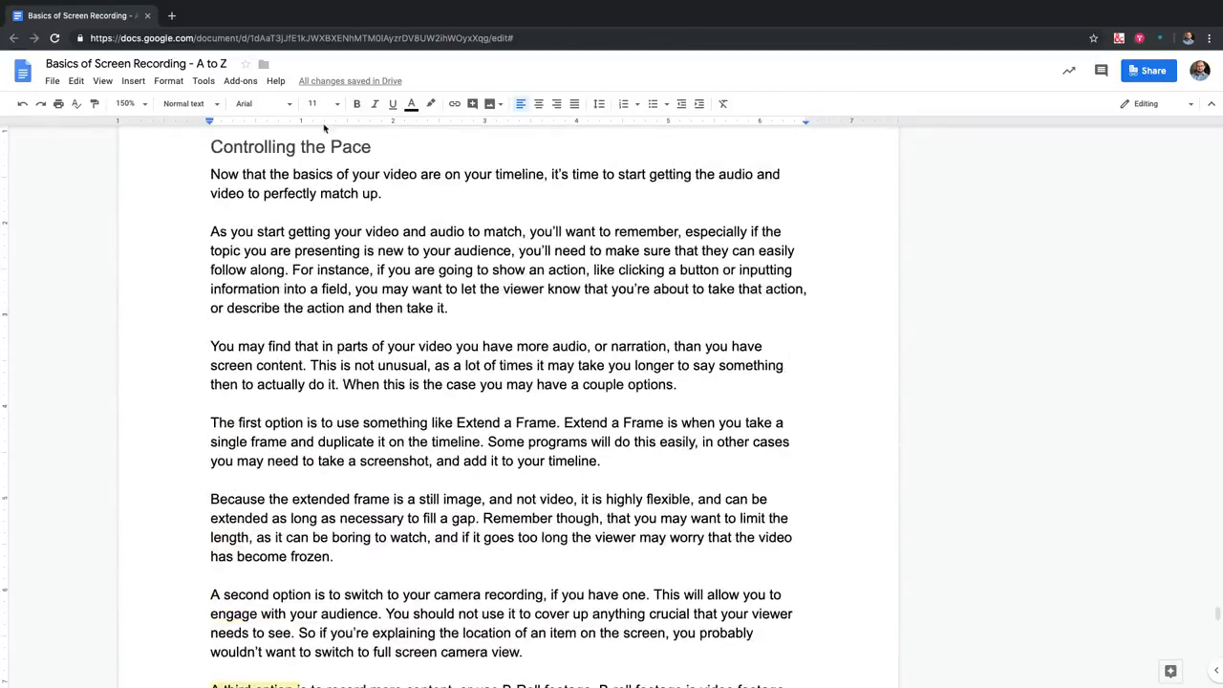
{"action": "scroll", "coordinate": [352, 195], "scroll_direction": "up", "scroll_amount": 1}
{"action": "scroll", "coordinate": [277, 180], "scroll_direction": "down", "scroll_amount": 1}
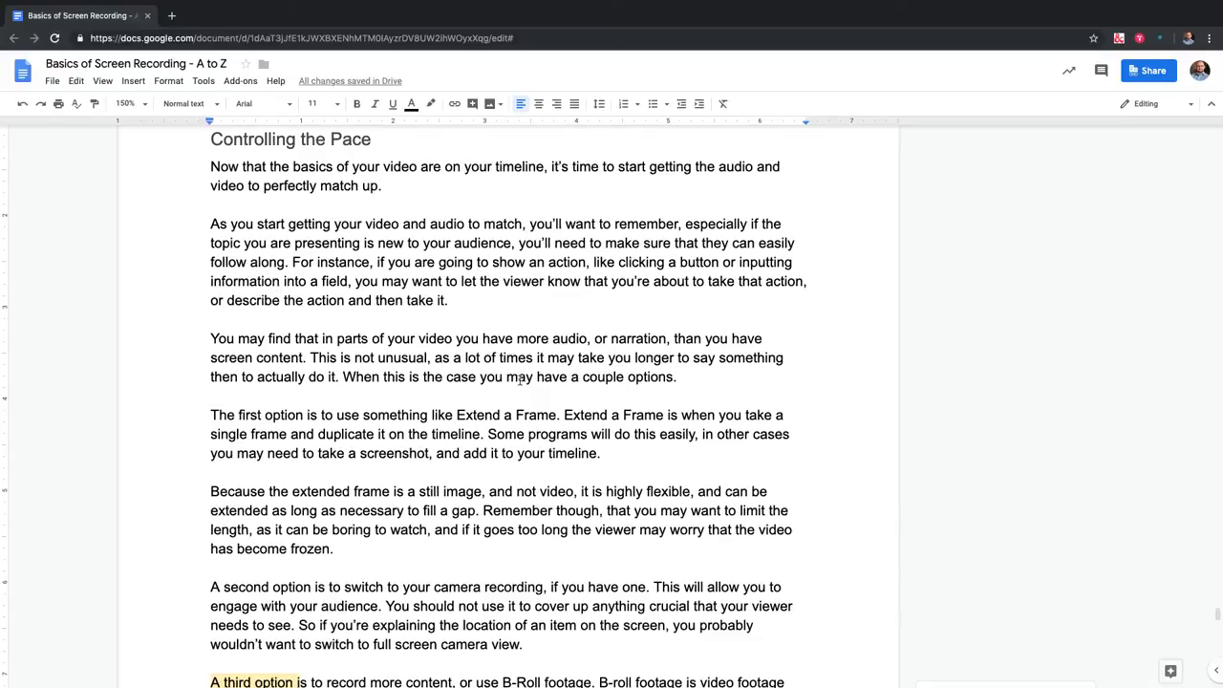
{"action": "scroll", "coordinate": [516, 380], "scroll_direction": "up", "scroll_amount": 1}
{"action": "scroll", "coordinate": [511, 382], "scroll_direction": "down", "scroll_amount": 4}
{"action": "scroll", "coordinate": [506, 387], "scroll_direction": "down", "scroll_amount": 3}
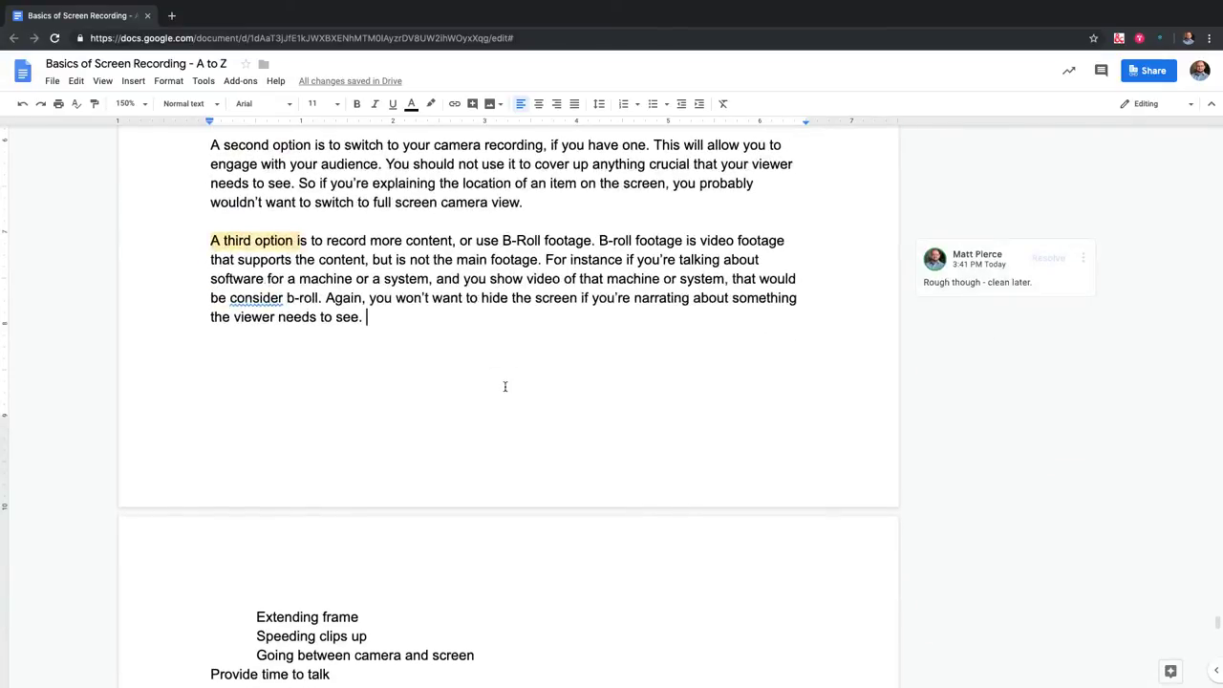
{"action": "scroll", "coordinate": [275, 569], "scroll_direction": "up", "scroll_amount": 5}
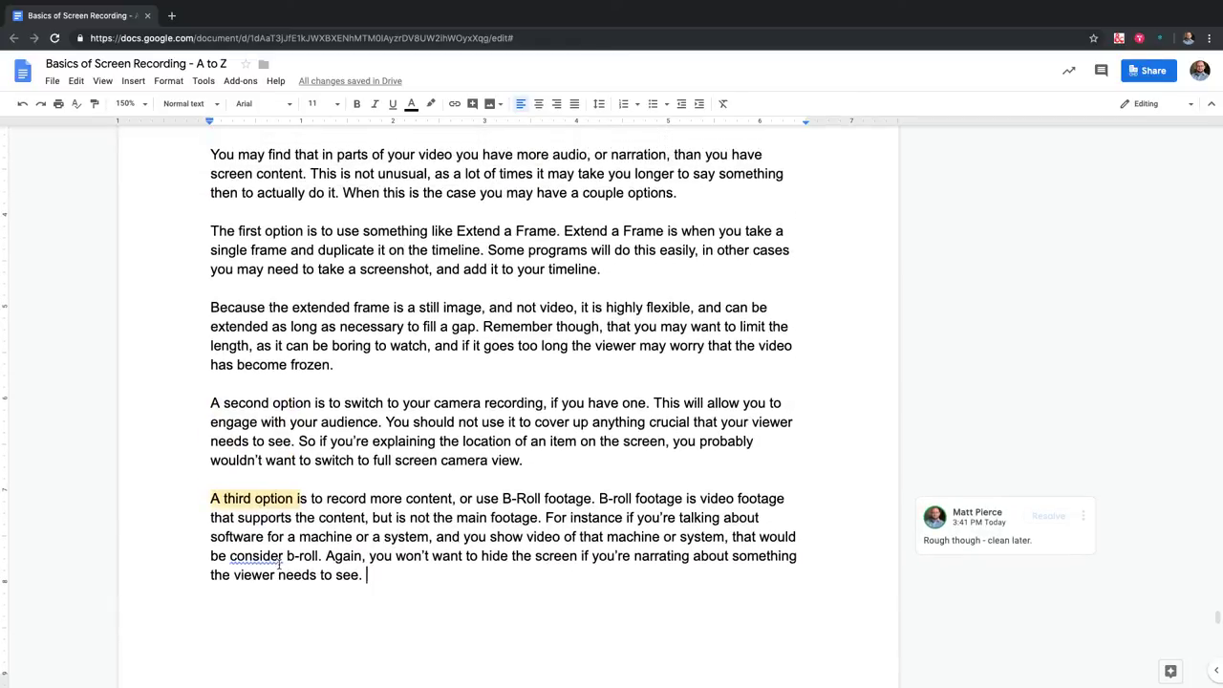
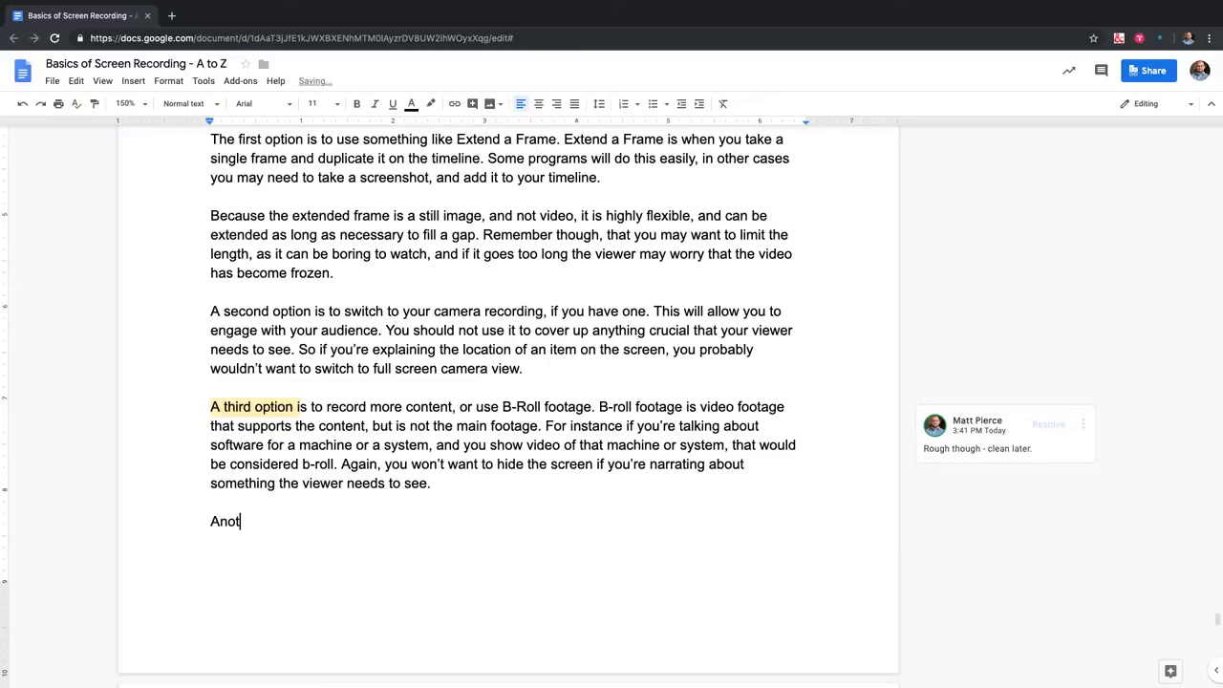
Start a new paragraph below the third option with "Another problem you may encounter"
{"action": "key", "text": "BackSpace"}
{"action": "type", "text": "blem you may "}
{"action": "type", "text": "fac"}
{"action": "key", "text": "BackSpace"}
{"action": "key", "text": "BackSpace"}
{"action": "key", "text": "BackSpace"}
{"action": "type", "text": "encounter "}
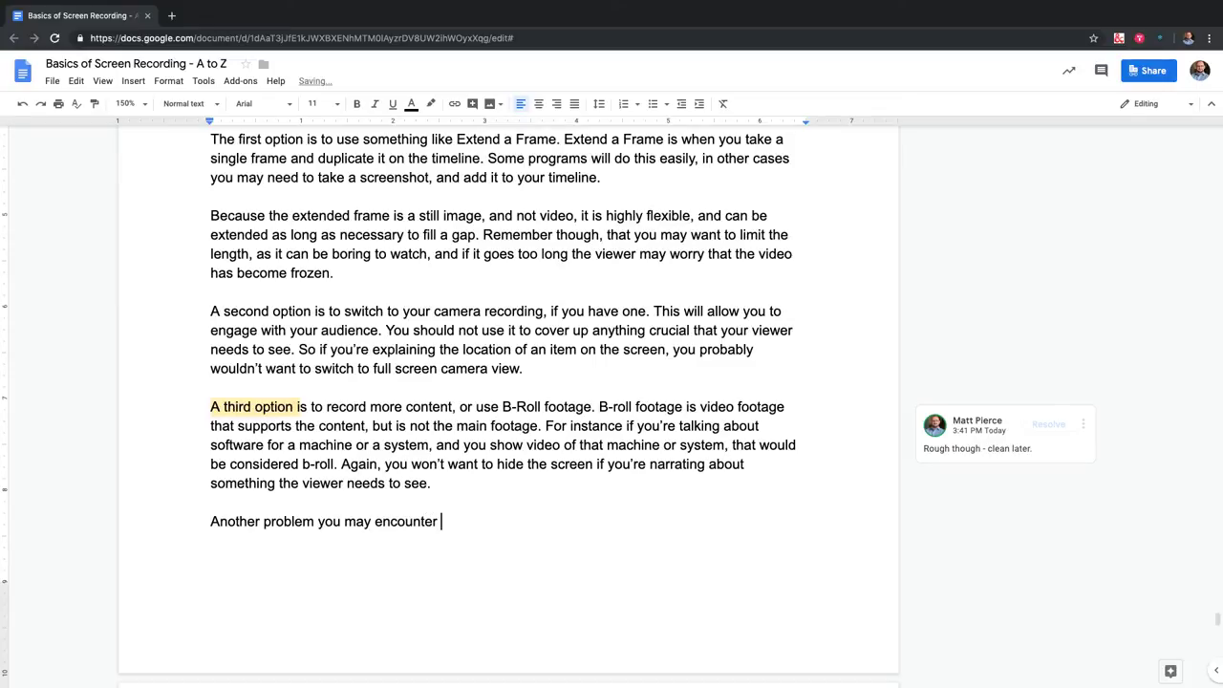
Complete the new paragraph's first sentence with "is that the narration or the audio is faster than the video."
{"action": "type", "text": "is that the narration"}
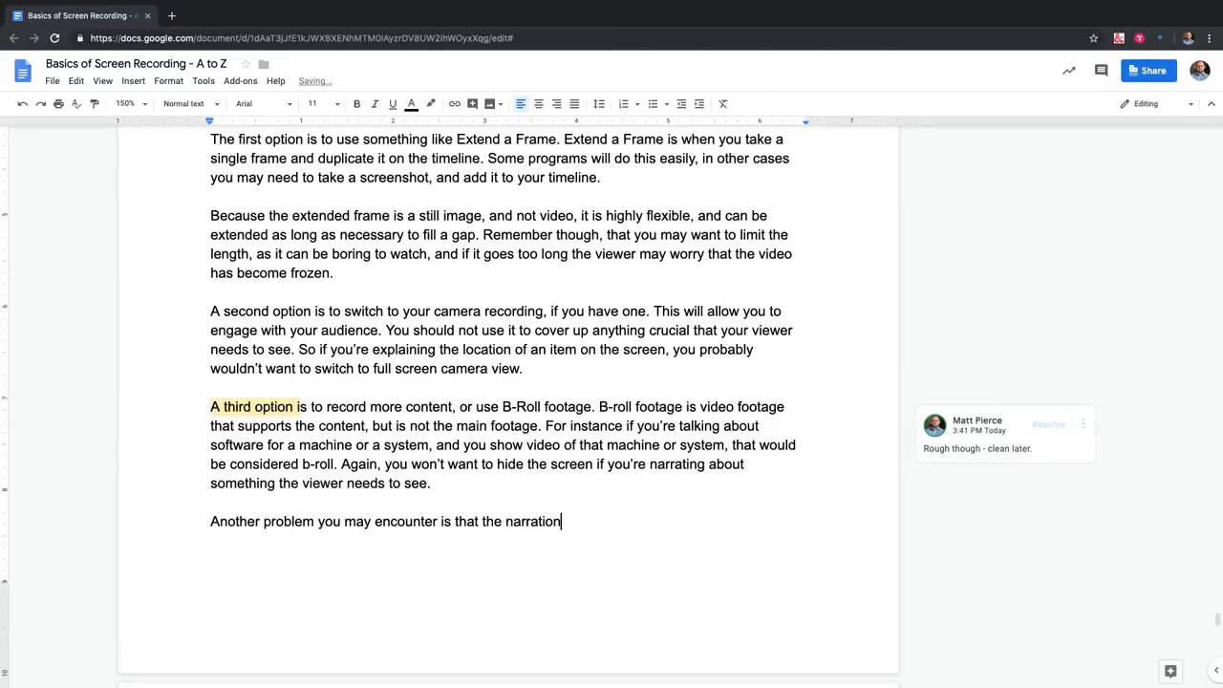
{"action": "type", "text": " or the audio is faster"}
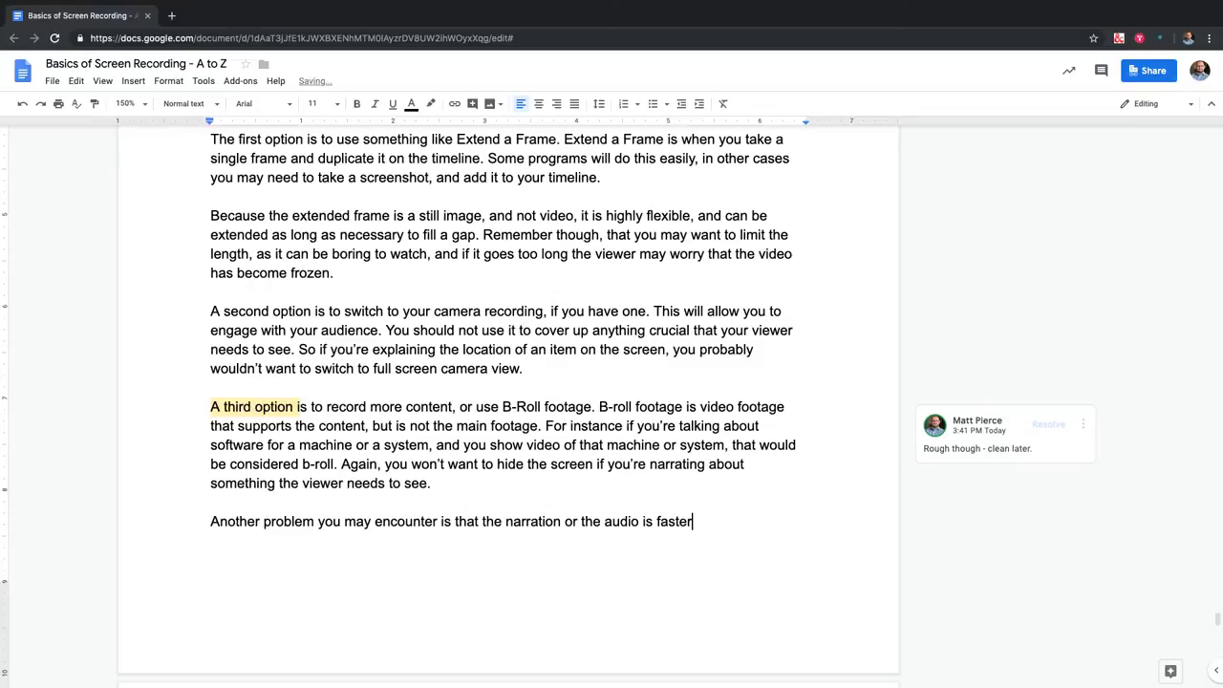
{"action": "type", "text": " than the video."}
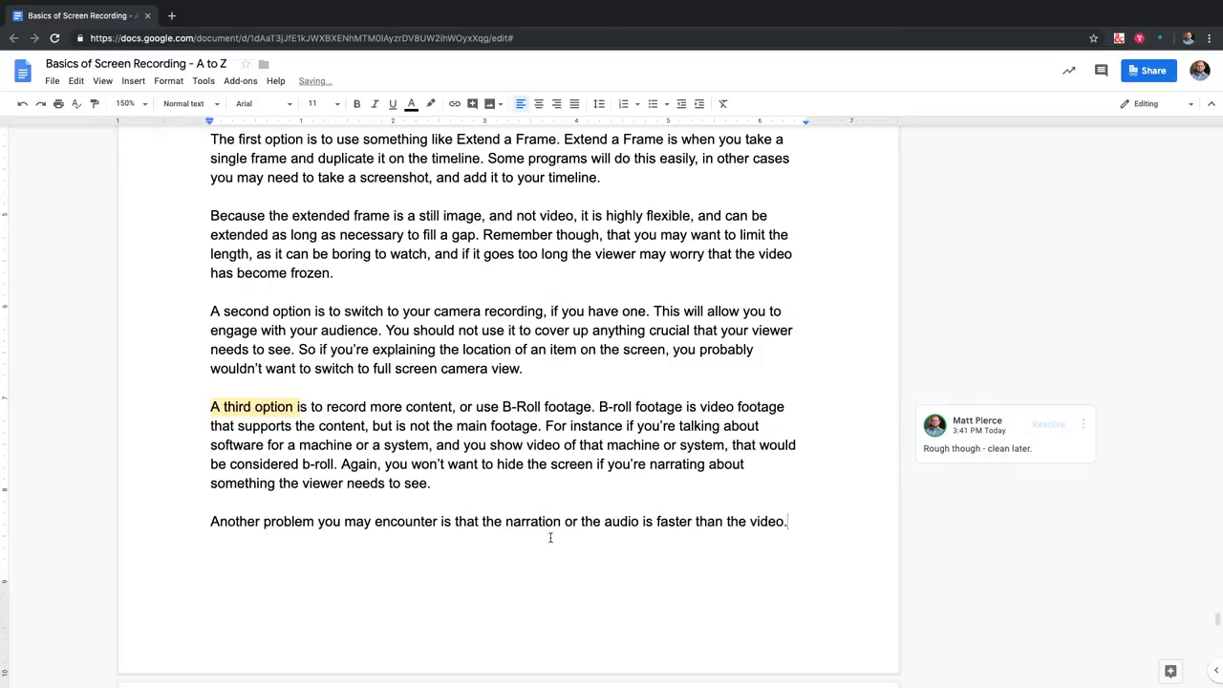
Replace "is faster" with "takes less time" in the sentence about the narration or the audio
{"action": "left_click_drag", "start_coordinate": [653, 521], "coordinate": [692, 522]}
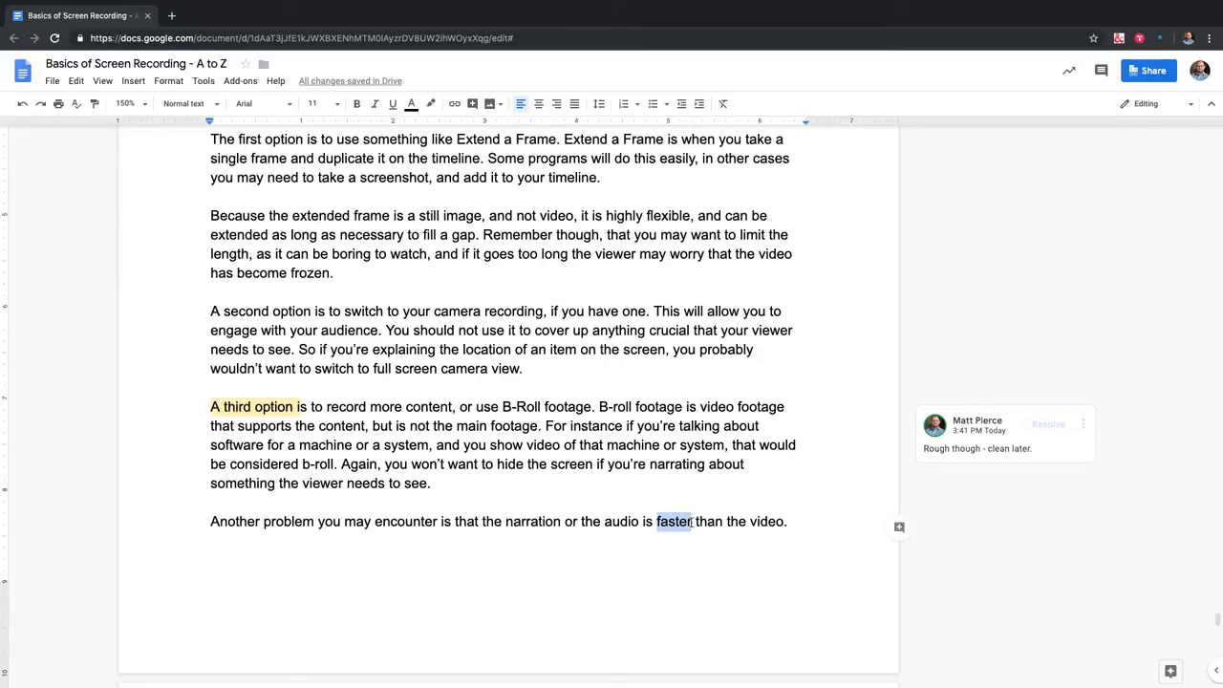
{"action": "key", "text": "BackSpace"}
{"action": "key", "text": "BackSpace"}
{"action": "key", "text": "BackSpace"}
{"action": "key", "text": "BackSpace"}
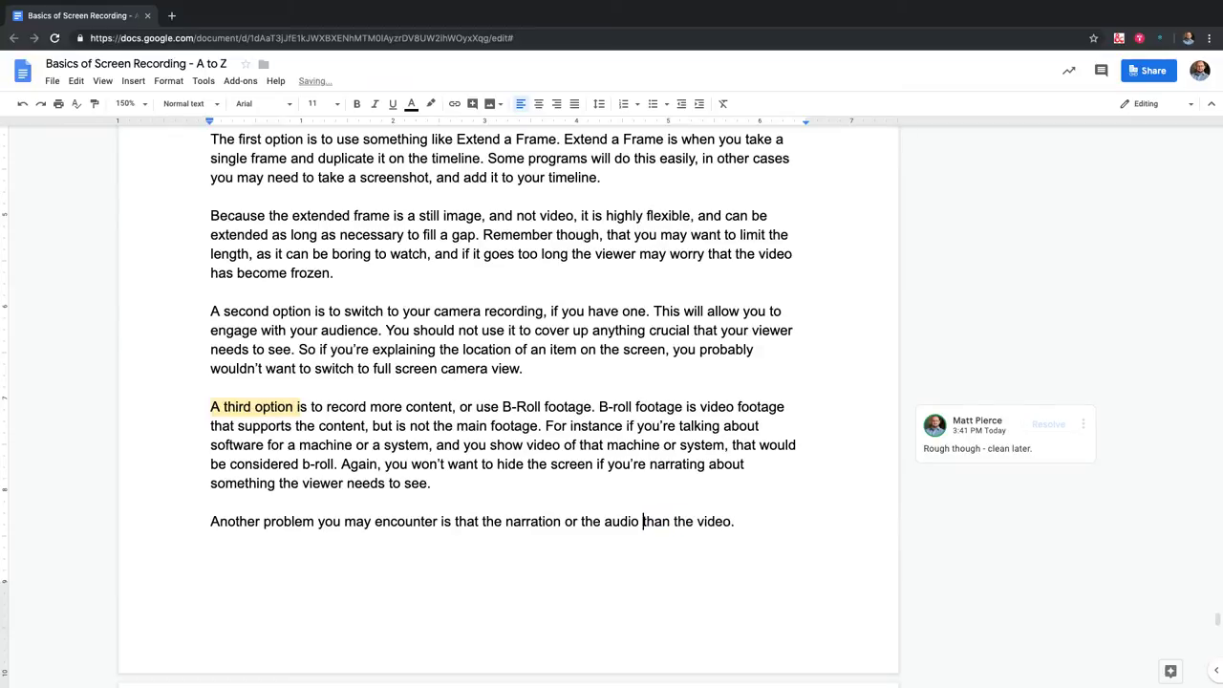
{"action": "type", "text": "tak"}
{"action": "type", "text": "es less tim"}
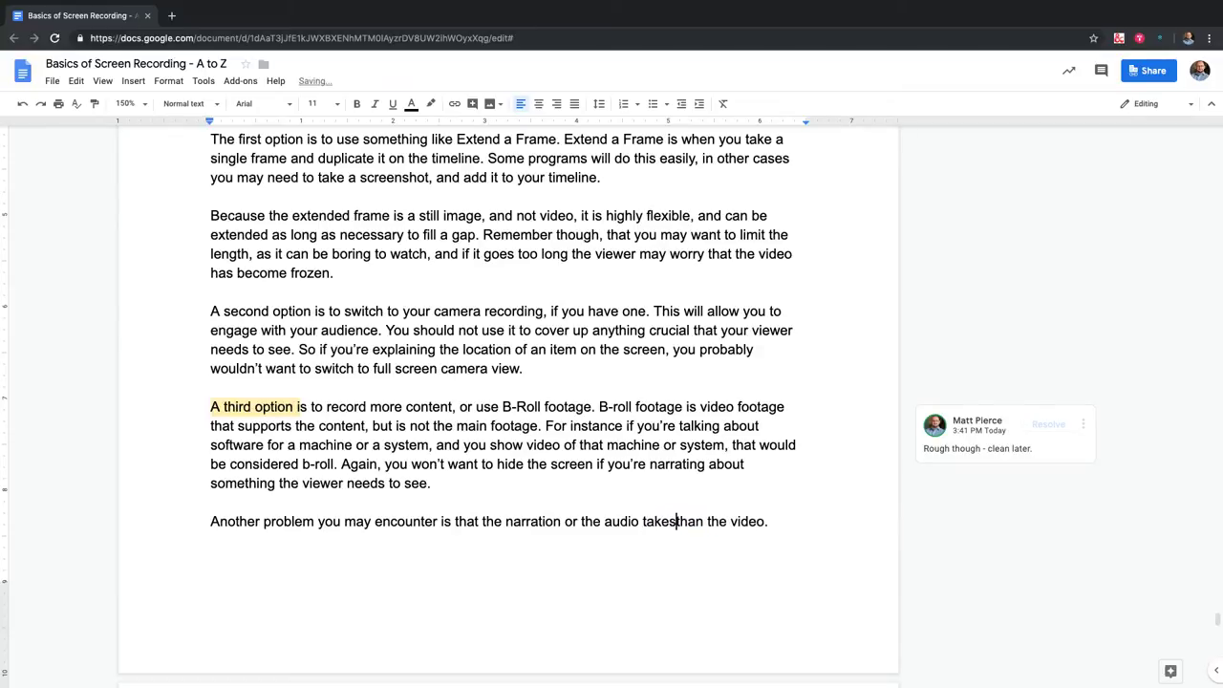
{"action": "type", "text": "e"}
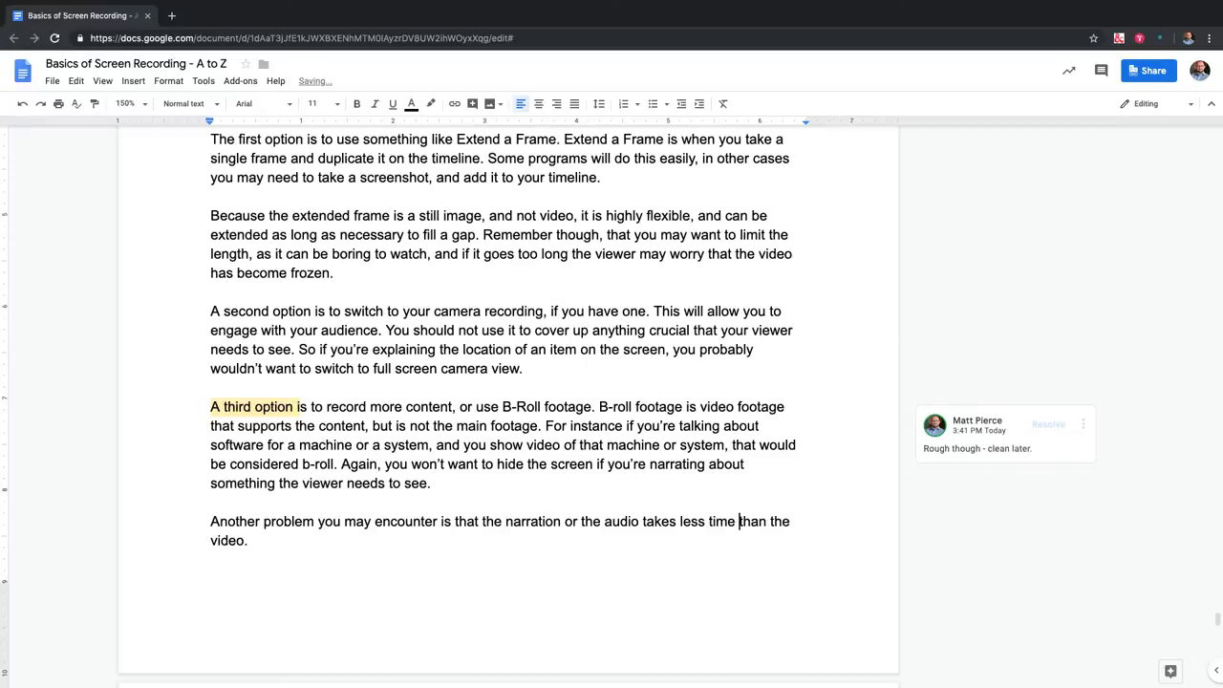
Continue the last paragraph with "In this case, if the video has portions you can take out"
{"action": "left_click", "coordinate": [323, 539]}
{"action": "type", "text": "In this case, "}
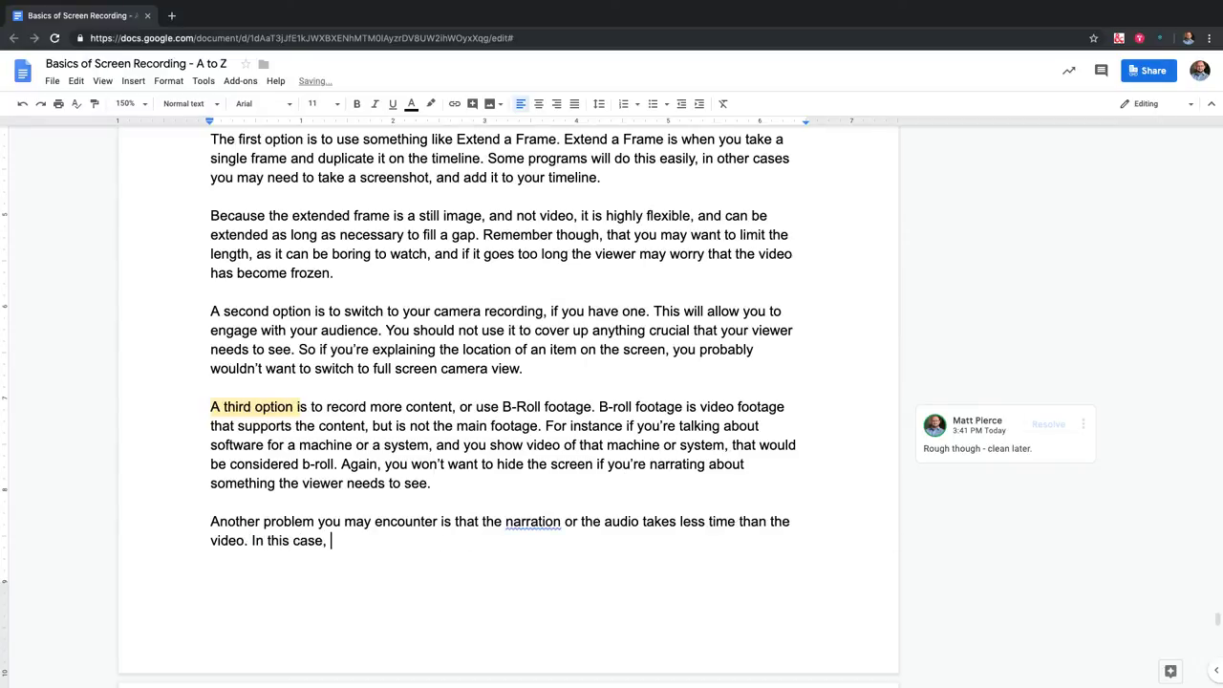
{"action": "type", "text": "if the video has portion"}
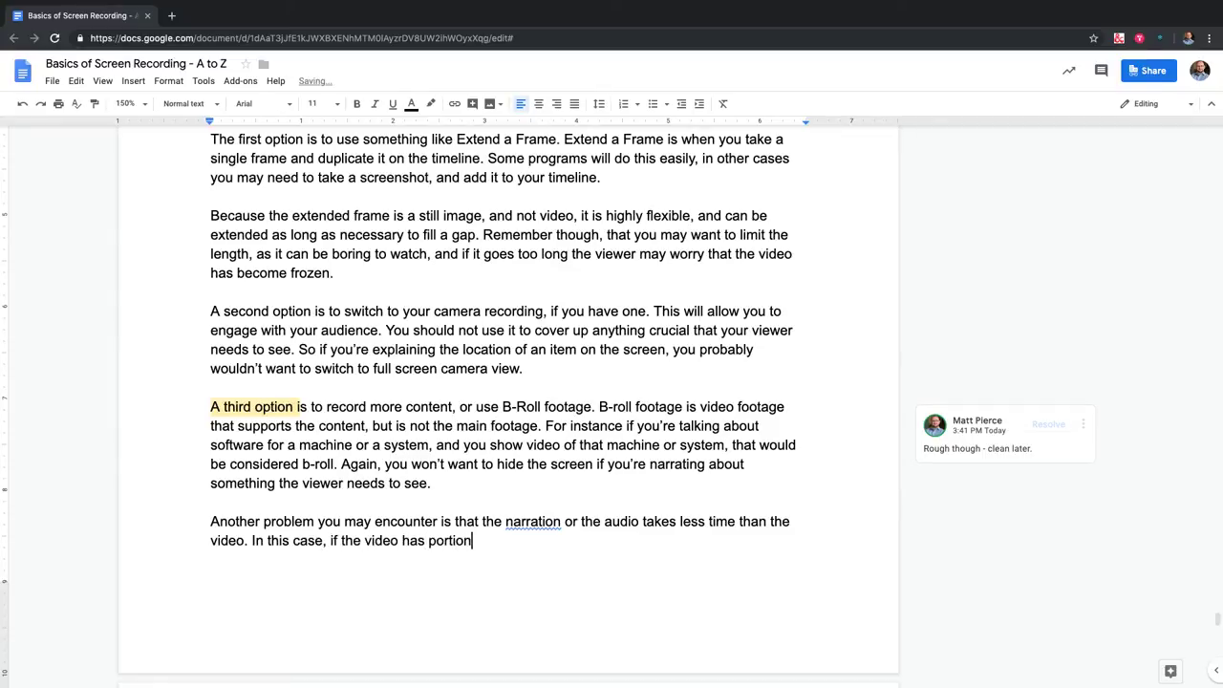
{"action": "type", "text": "s you can take out"}
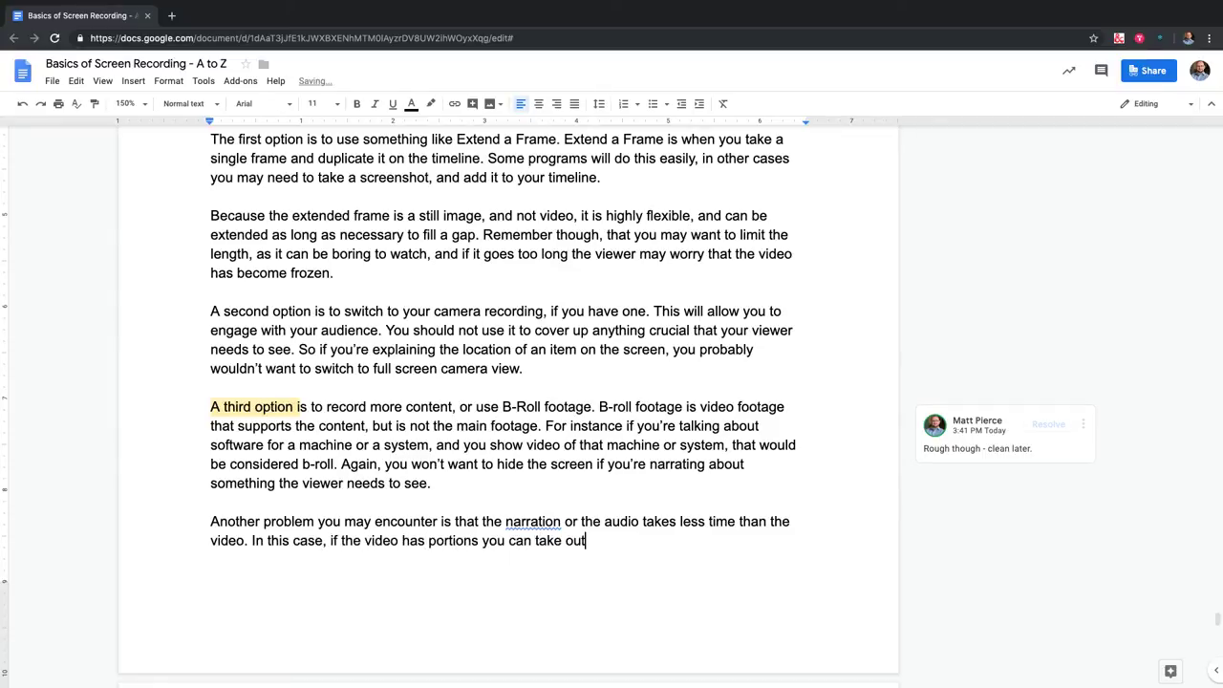
Extend the sentence with "that are non-essential, and won't leave the viewer confused, you can cut"
{"action": "type", "text": " that are non-esse"}
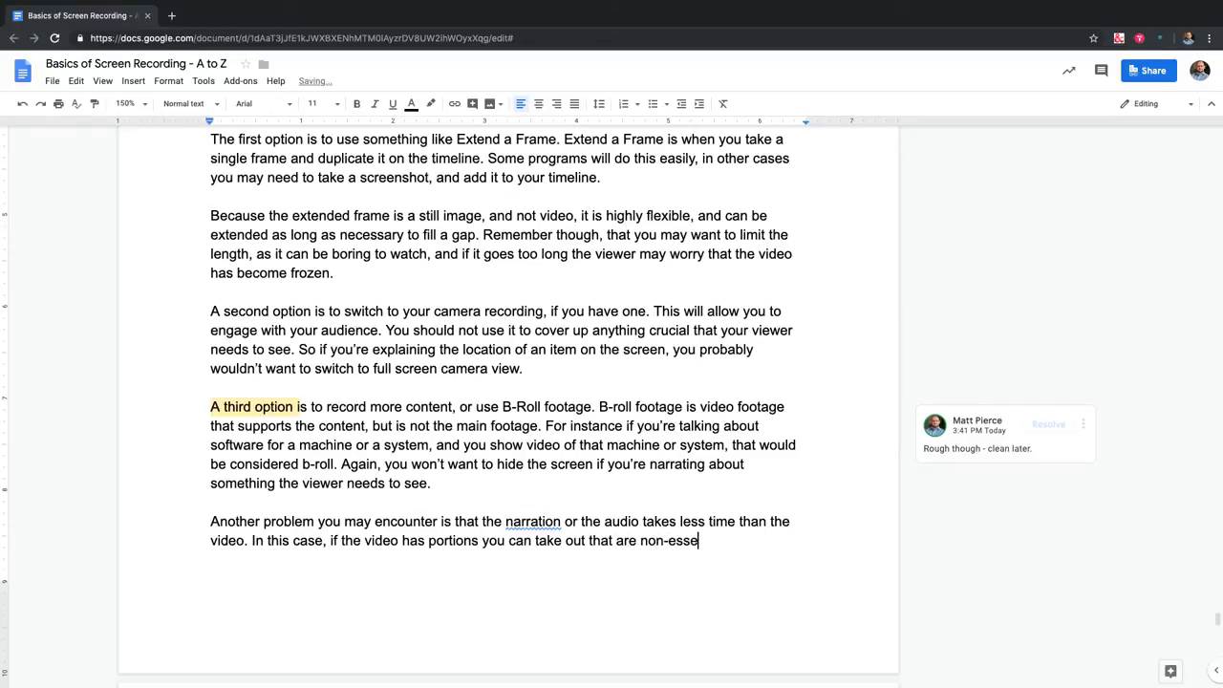
{"action": "type", "text": "ntial, and won't leave the viewer "}
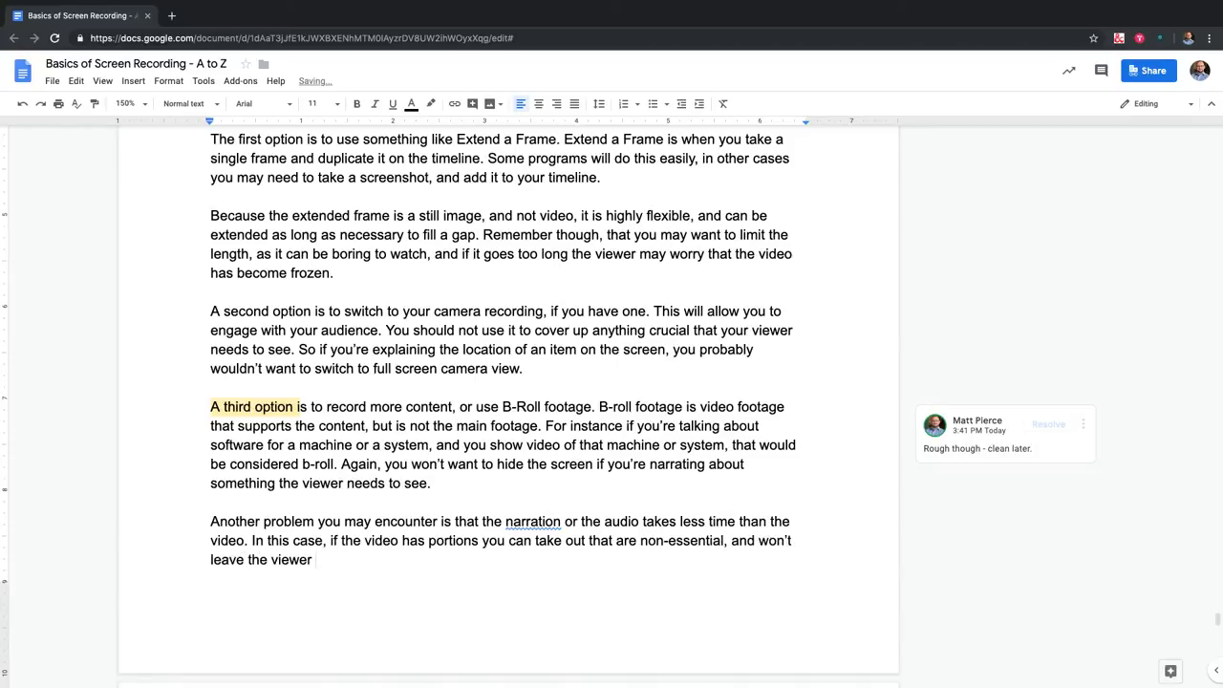
{"action": "type", "text": "confused"}
{"action": "key", "text": "BackSpace"}
{"action": "type", "text": ", you can cut"}
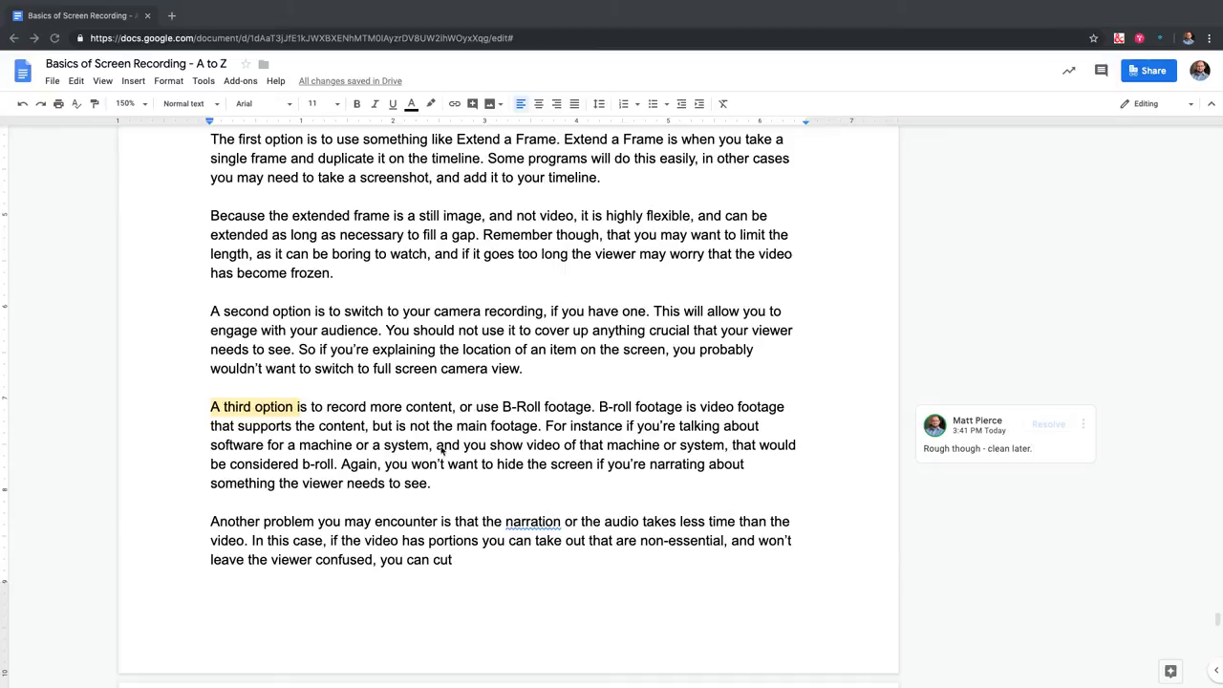
{"action": "right_click", "coordinate": [538, 524]}
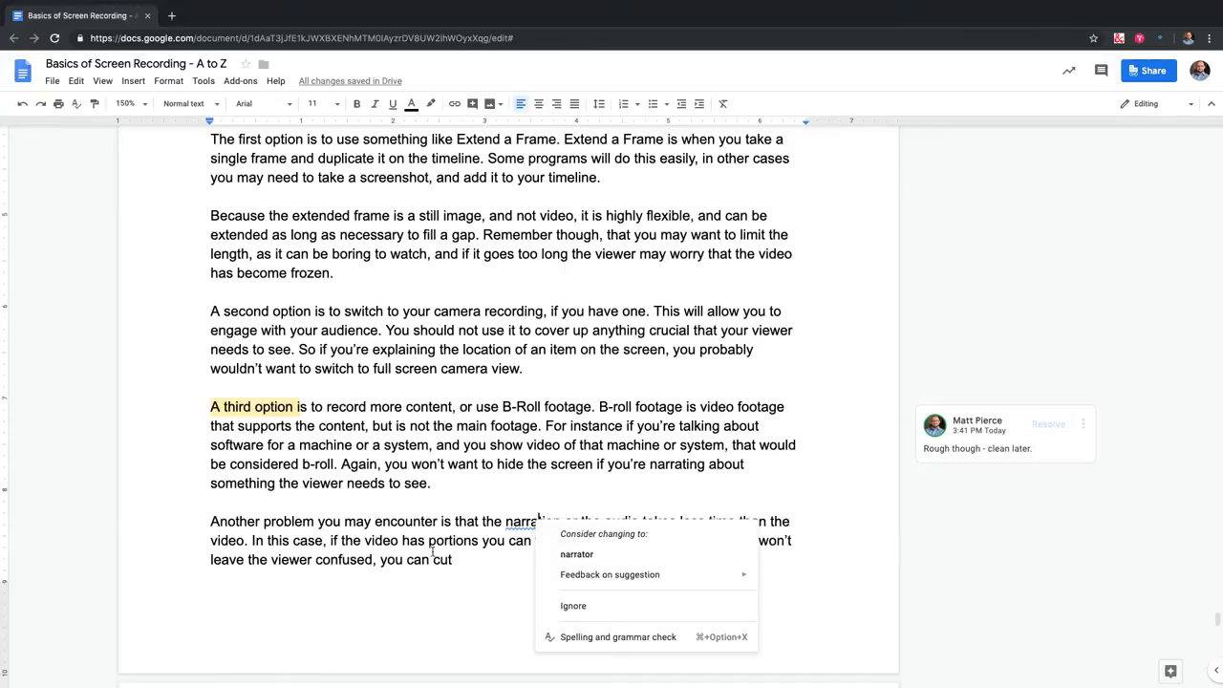
{"action": "key", "text": "Escape"}
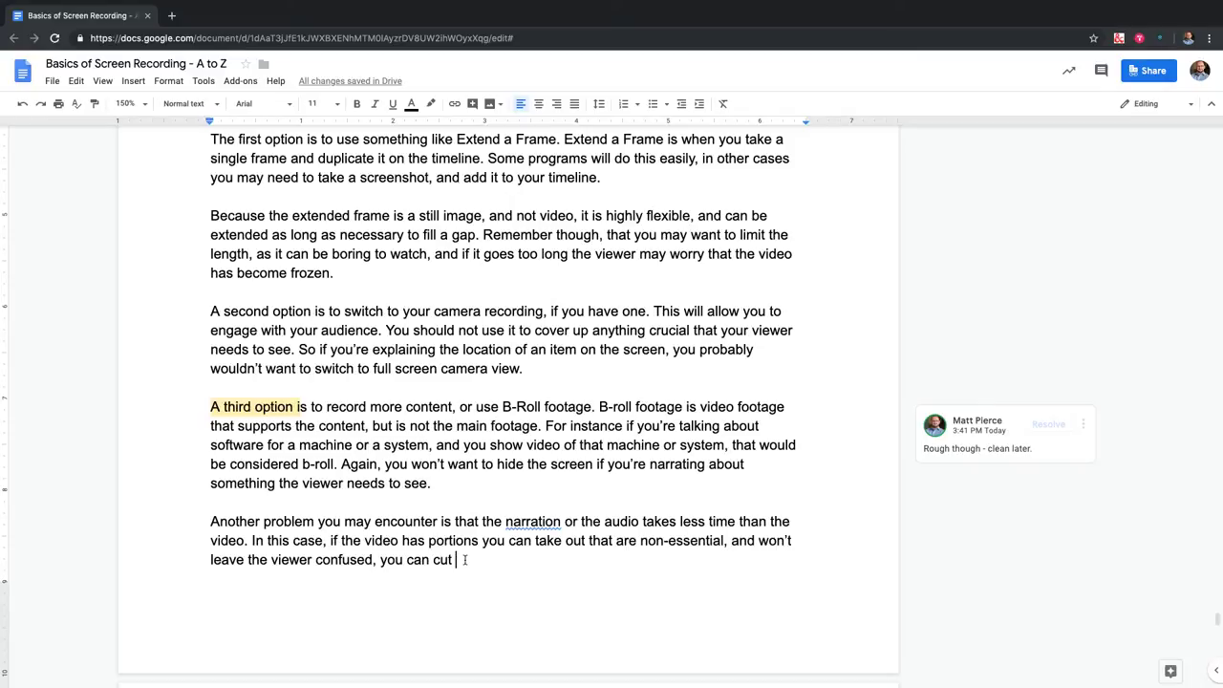
Review the "Controlling the Pace" section from its heading through the unfinished last paragraph and the outline notes below it
{"action": "scroll", "coordinate": [466, 560], "scroll_direction": "down", "scroll_amount": 3}
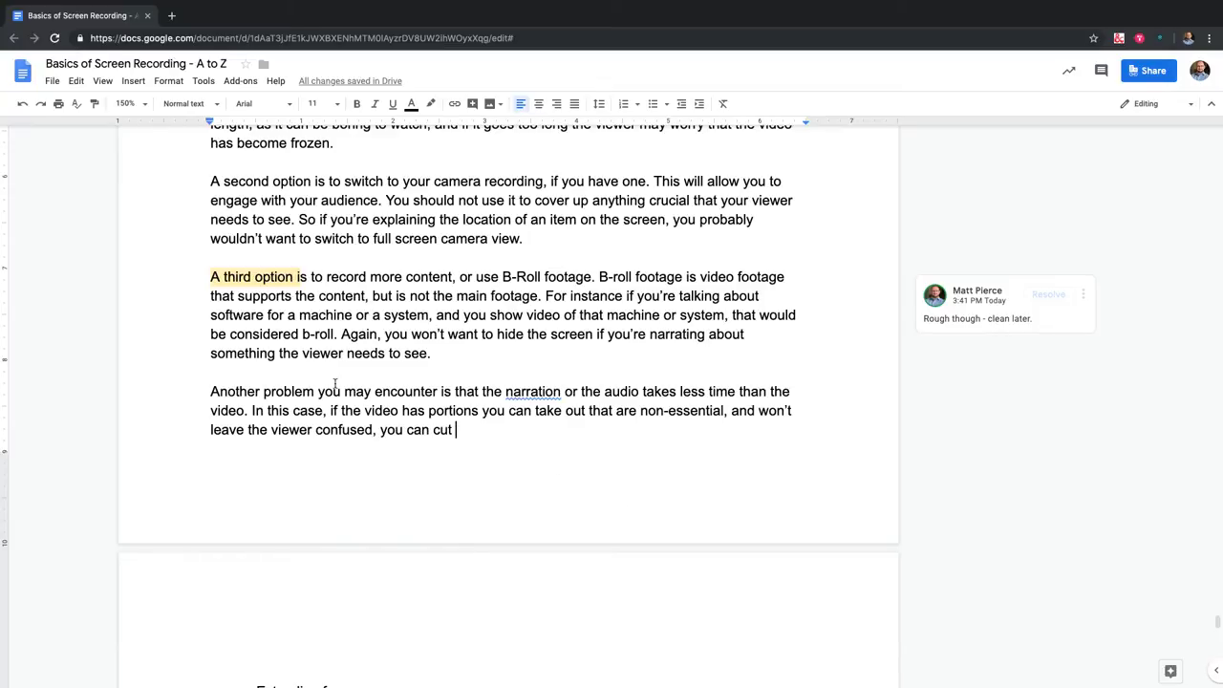
{"action": "scroll", "coordinate": [335, 384], "scroll_direction": "up", "scroll_amount": 10}
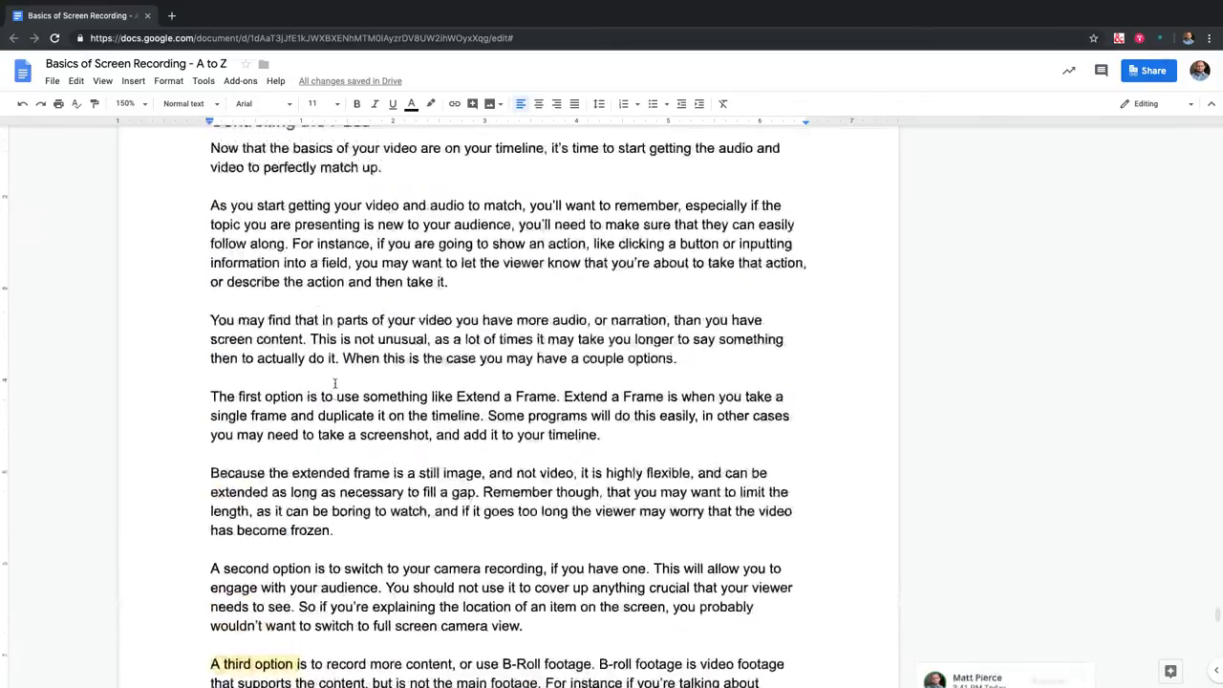
{"action": "scroll", "coordinate": [335, 385], "scroll_direction": "down", "scroll_amount": 4}
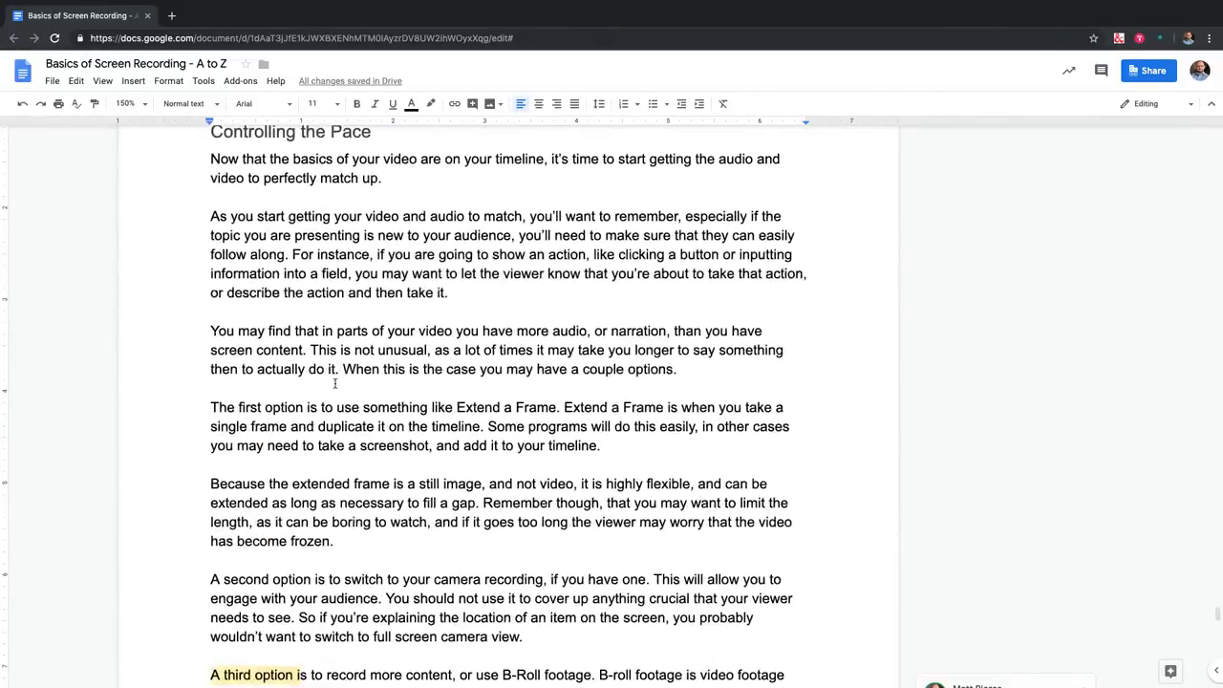
{"action": "scroll", "coordinate": [335, 384], "scroll_direction": "down", "scroll_amount": 1}
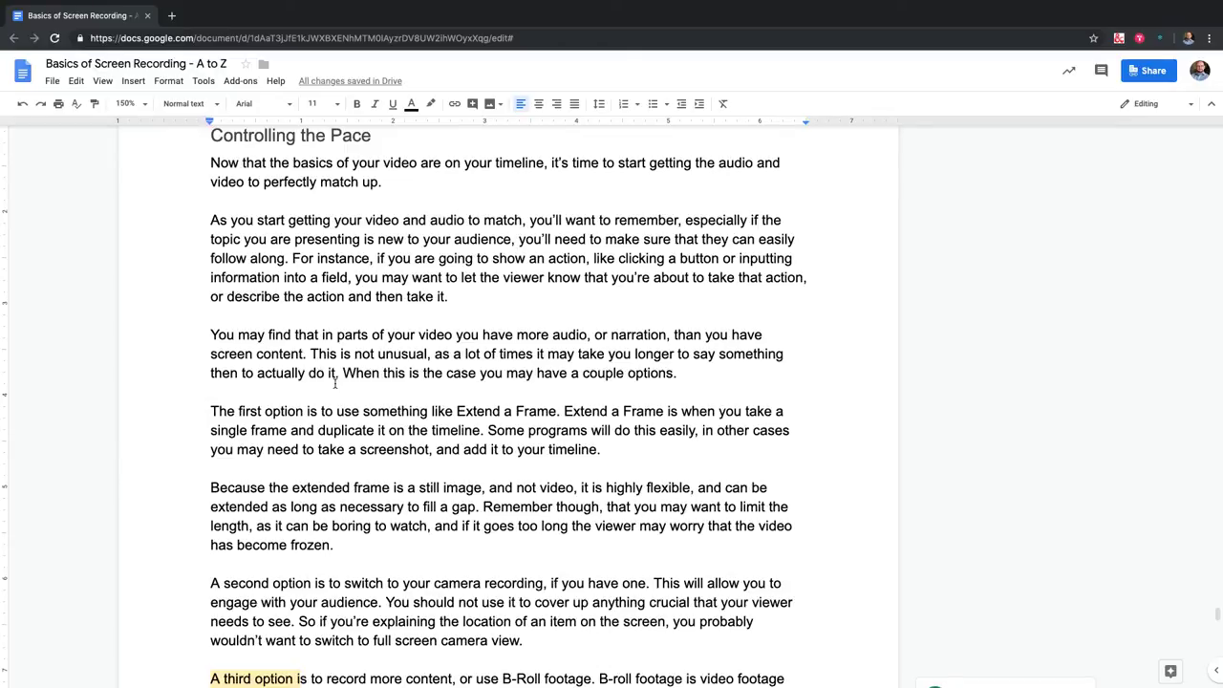
{"action": "scroll", "coordinate": [335, 383], "scroll_direction": "up", "scroll_amount": 1}
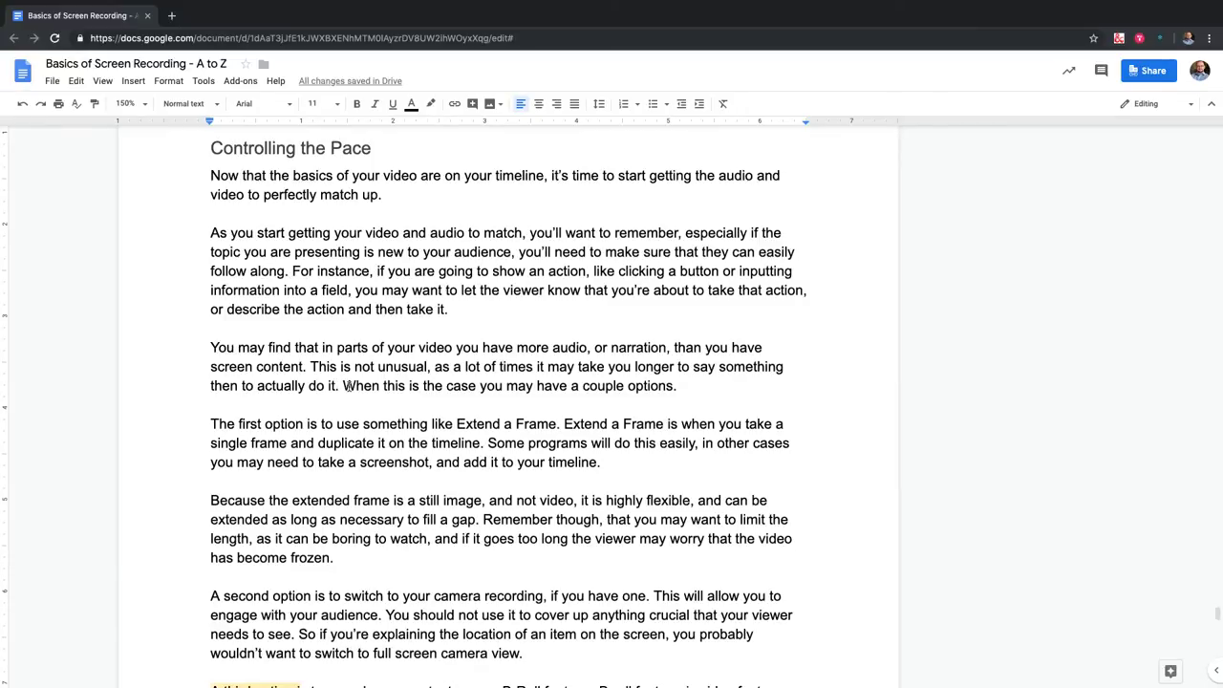
{"action": "scroll", "coordinate": [349, 385], "scroll_direction": "up", "scroll_amount": 1}
{"action": "scroll", "coordinate": [349, 386], "scroll_direction": "up", "scroll_amount": 15}
{"action": "scroll", "coordinate": [348, 387], "scroll_direction": "up", "scroll_amount": 5}
{"action": "scroll", "coordinate": [320, 380], "scroll_direction": "down", "scroll_amount": 20}
{"action": "scroll", "coordinate": [320, 381], "scroll_direction": "down", "scroll_amount": 10}
{"action": "scroll", "coordinate": [320, 380], "scroll_direction": "up", "scroll_amount": 8}
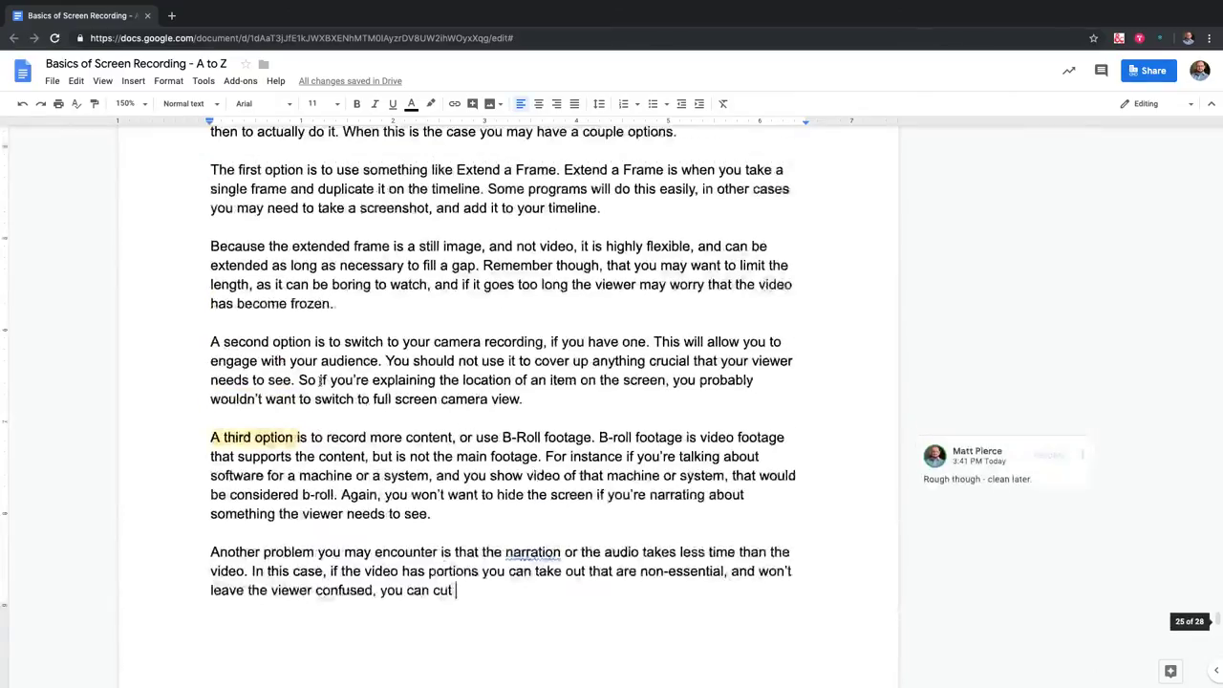
{"action": "scroll", "coordinate": [321, 381], "scroll_direction": "up", "scroll_amount": 1}
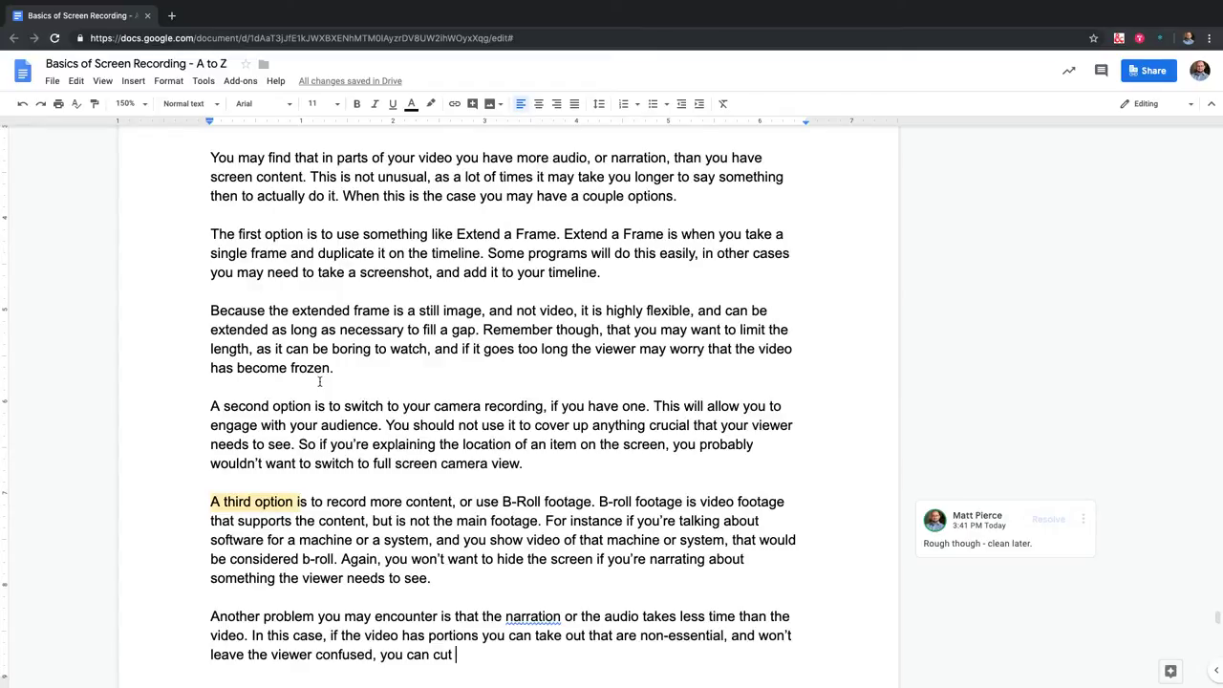
{"action": "scroll", "coordinate": [320, 381], "scroll_direction": "down", "scroll_amount": 1}
{"action": "scroll", "coordinate": [320, 381], "scroll_direction": "up", "scroll_amount": 2}
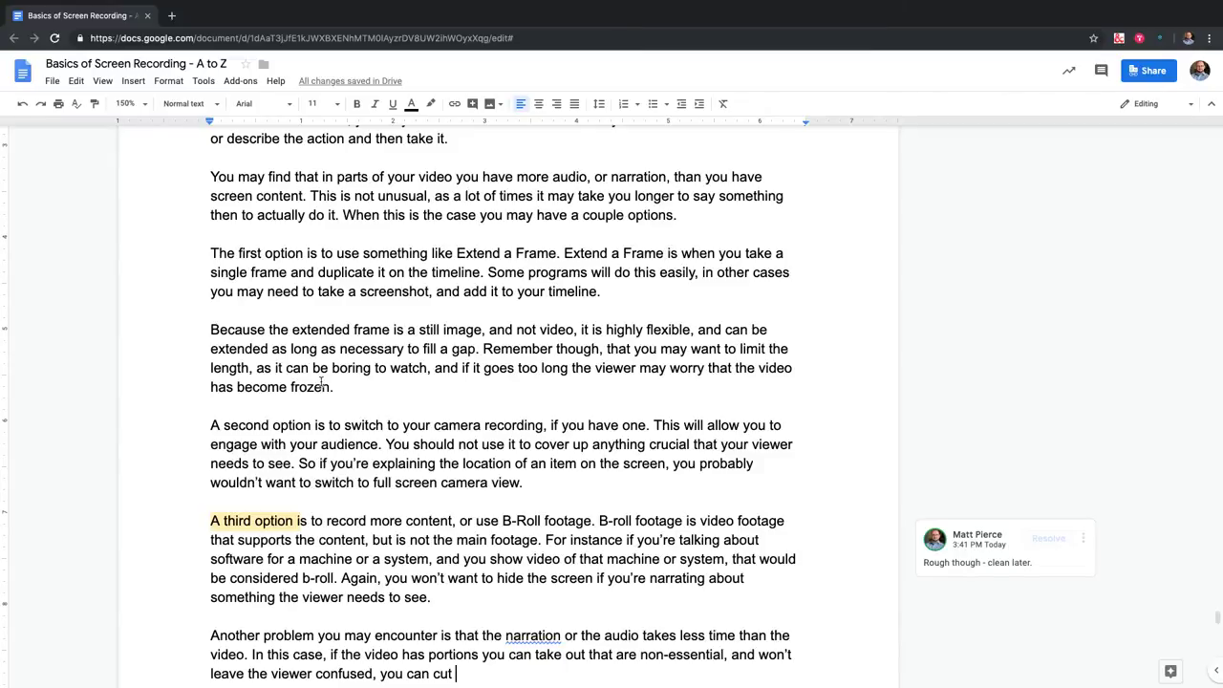
{"action": "scroll", "coordinate": [372, 382], "scroll_direction": "down", "scroll_amount": 5}
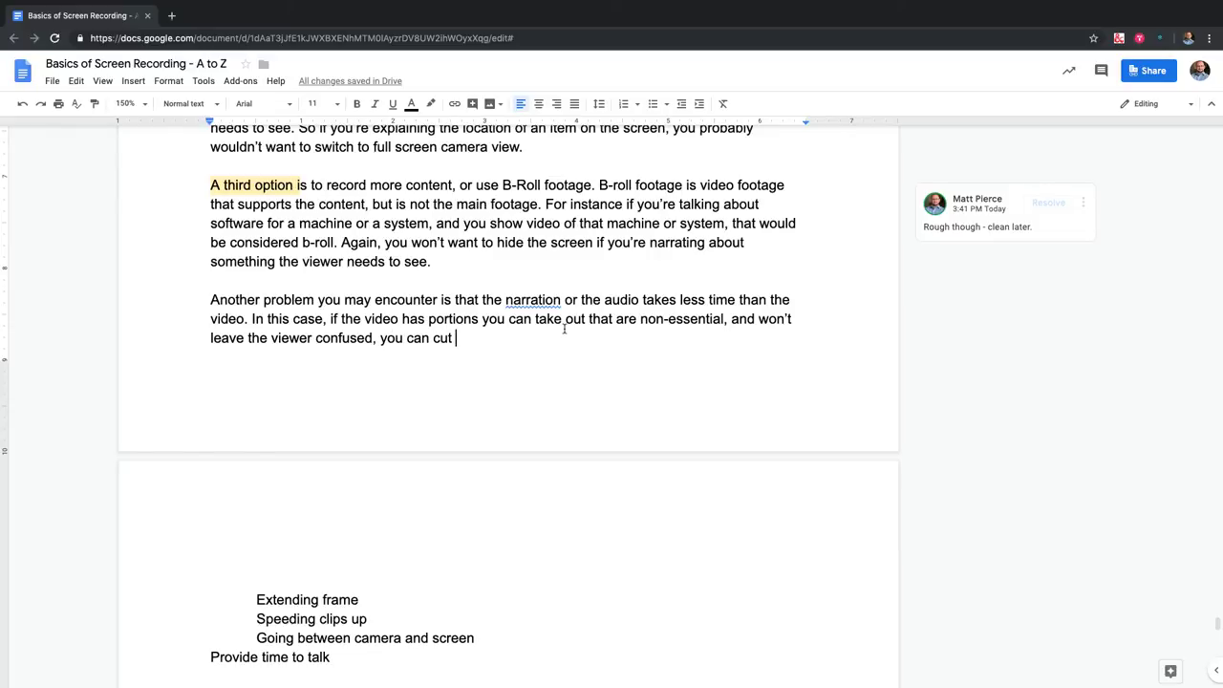
Delete the text "Extending frame" from the outline notes below the last paragraph
{"action": "left_click_drag", "start_coordinate": [370, 592], "coordinate": [243, 595]}
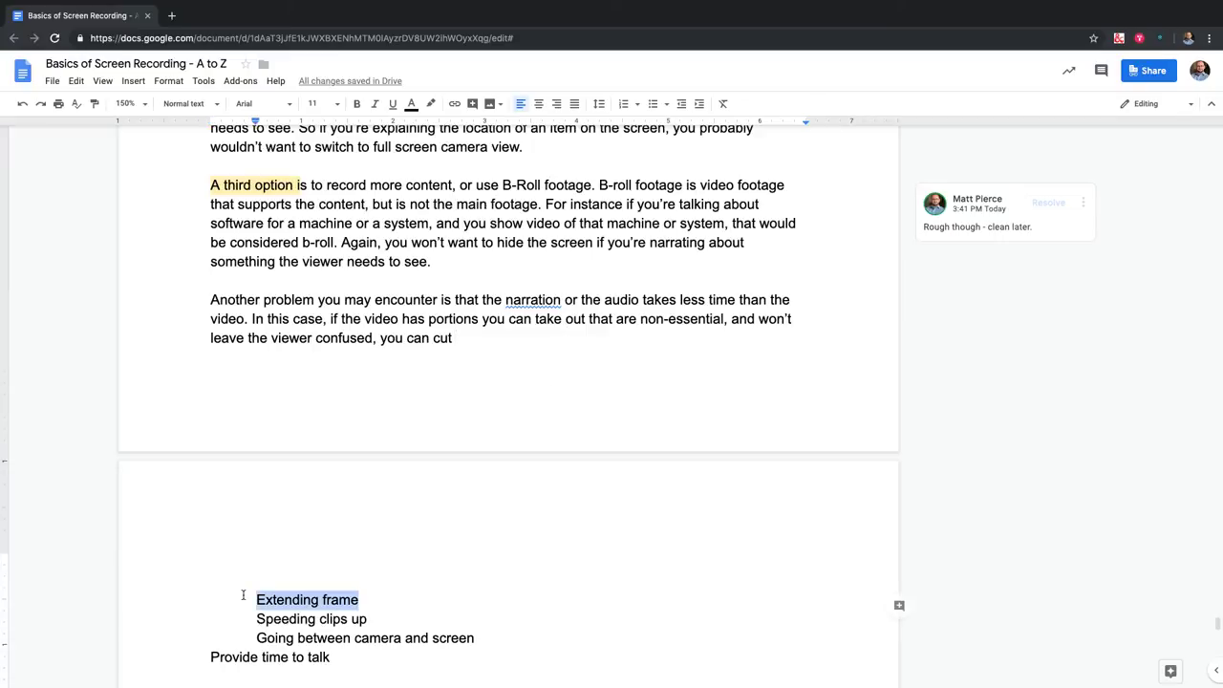
{"action": "key", "text": "BackSpace"}
{"action": "scroll", "coordinate": [382, 542], "scroll_direction": "down", "scroll_amount": 1}
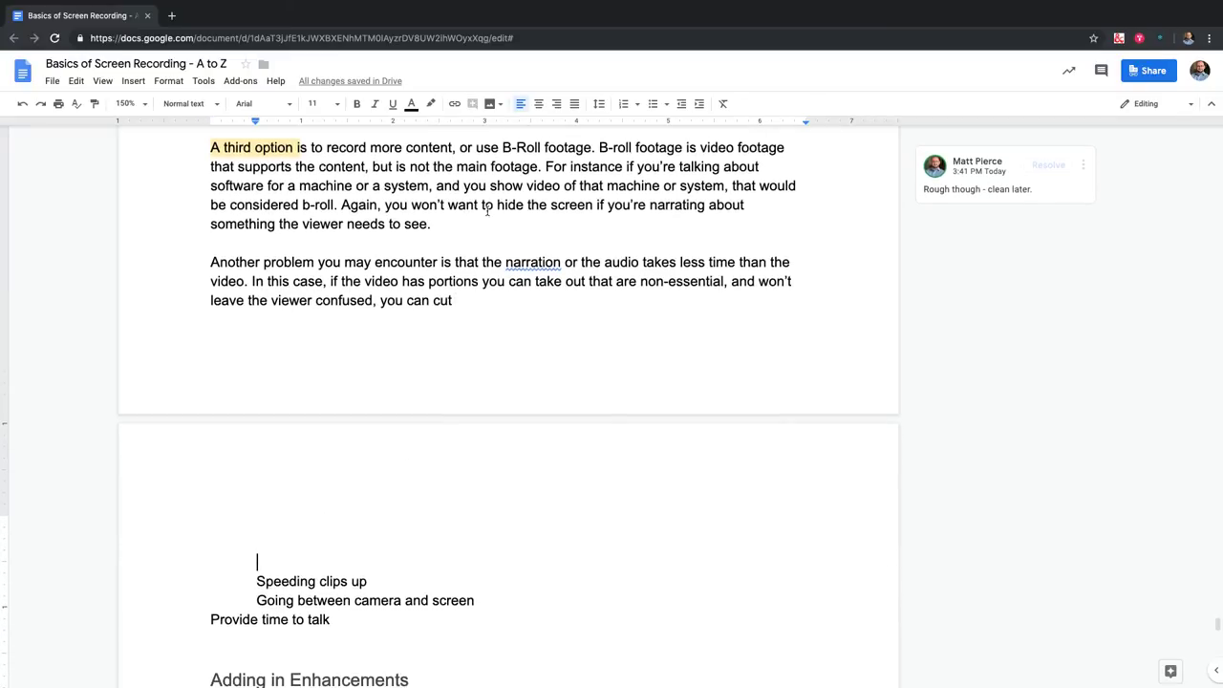
Replace "take" with "edit" in "portions you can take out" in the last paragraph
{"action": "left_click", "coordinate": [502, 304]}
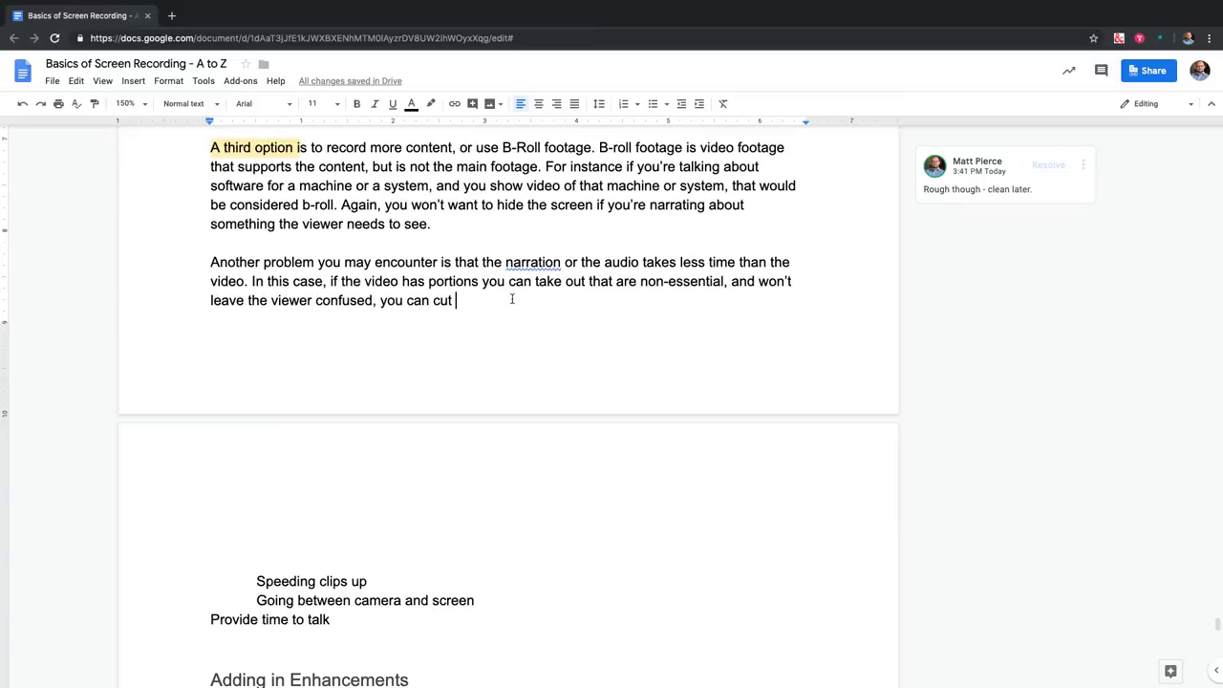
{"action": "scroll", "coordinate": [512, 299], "scroll_direction": "up", "scroll_amount": 1}
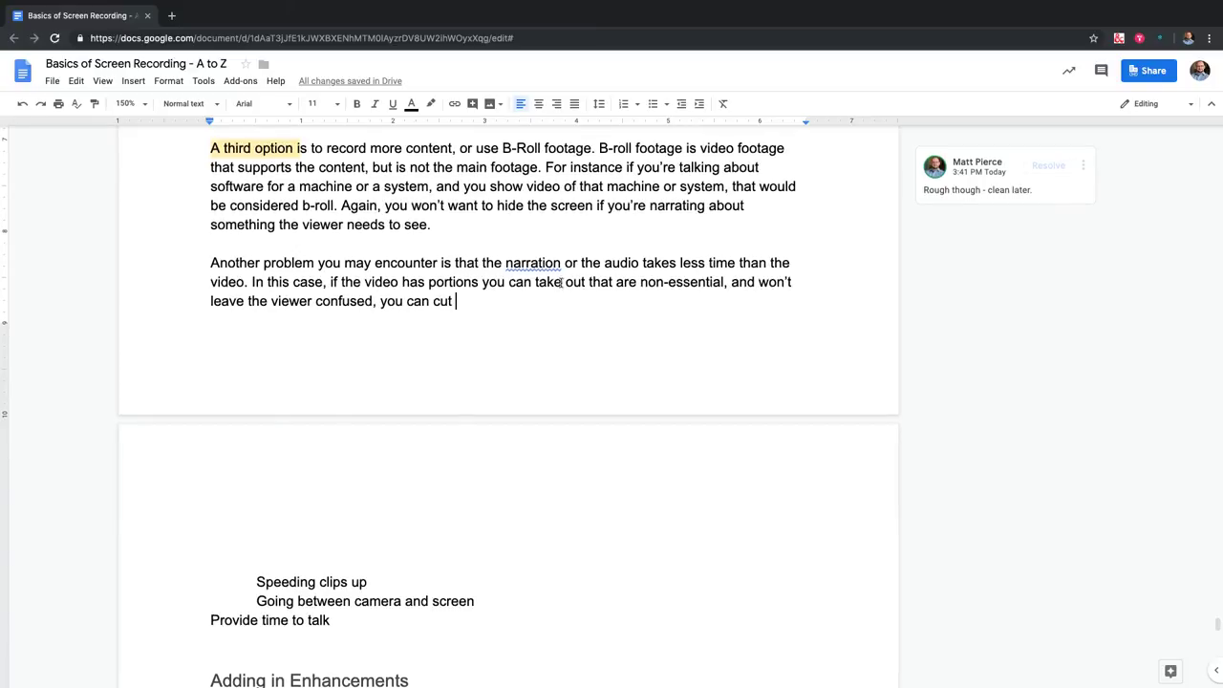
{"action": "left_click_drag", "start_coordinate": [535, 283], "coordinate": [560, 282]}
{"action": "type", "text": "edit"}
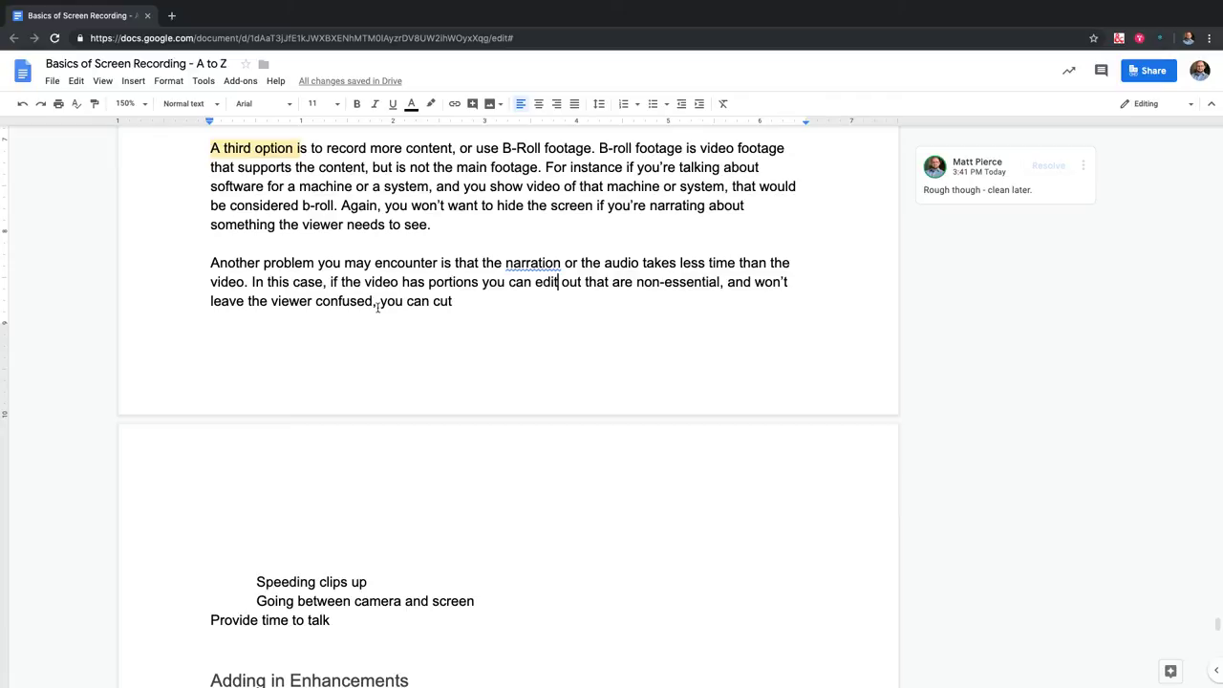
Remove "you can" after "confused," and end the sentence with "cut those out first."
{"action": "left_click_drag", "start_coordinate": [382, 303], "coordinate": [436, 303]}
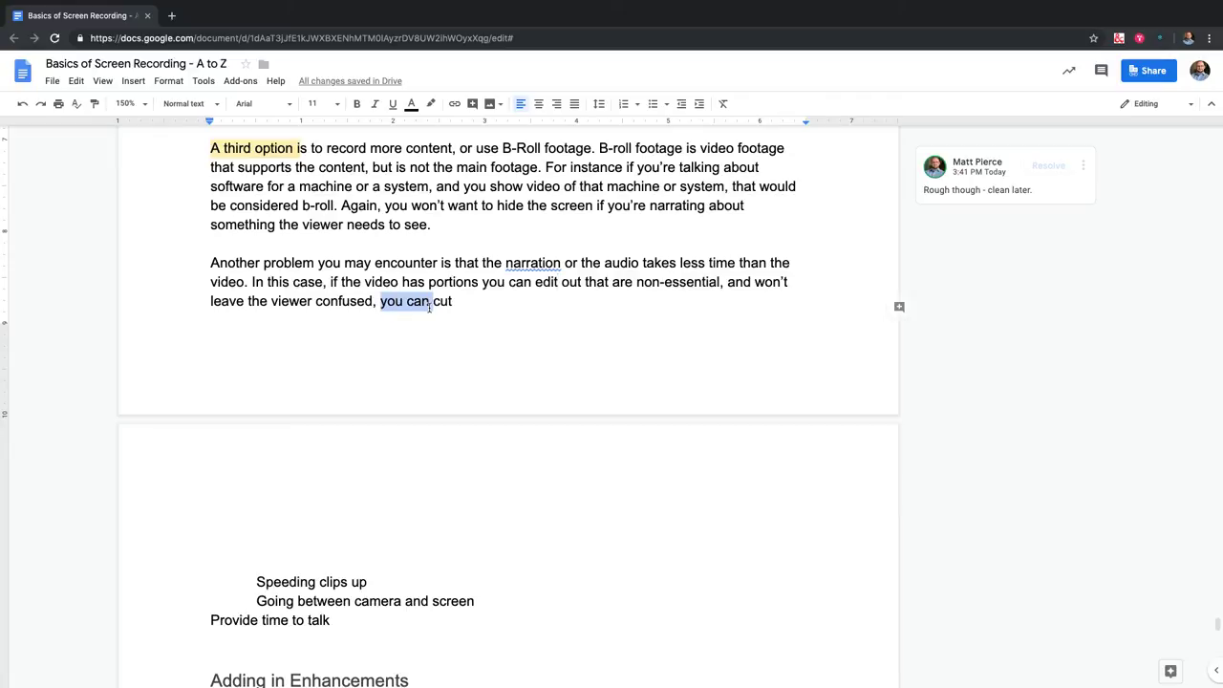
{"action": "key", "text": "BackSpace"}
{"action": "left_click", "coordinate": [437, 304]}
{"action": "type", "text": "th"}
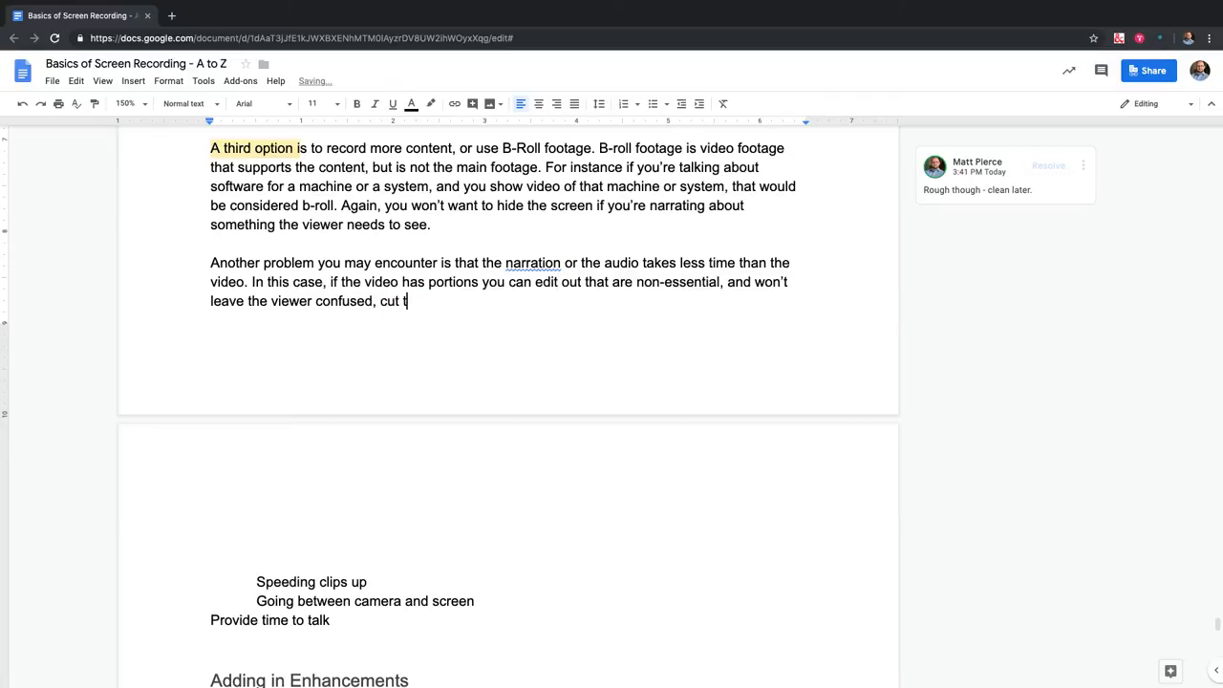
{"action": "key", "text": "BackSpace"}
{"action": "key", "text": "BackSpace"}
{"action": "key", "text": "BackSpace"}
{"action": "key", "text": "BackSpace"}
{"action": "key", "text": "BackSpace"}
{"action": "type", "text": "ut those out first"}
{"action": "type", "text": "?"}
{"action": "key", "text": "BackSpace"}
{"action": "key", "text": "BackSpace"}
{"action": "type", "text": "t."}
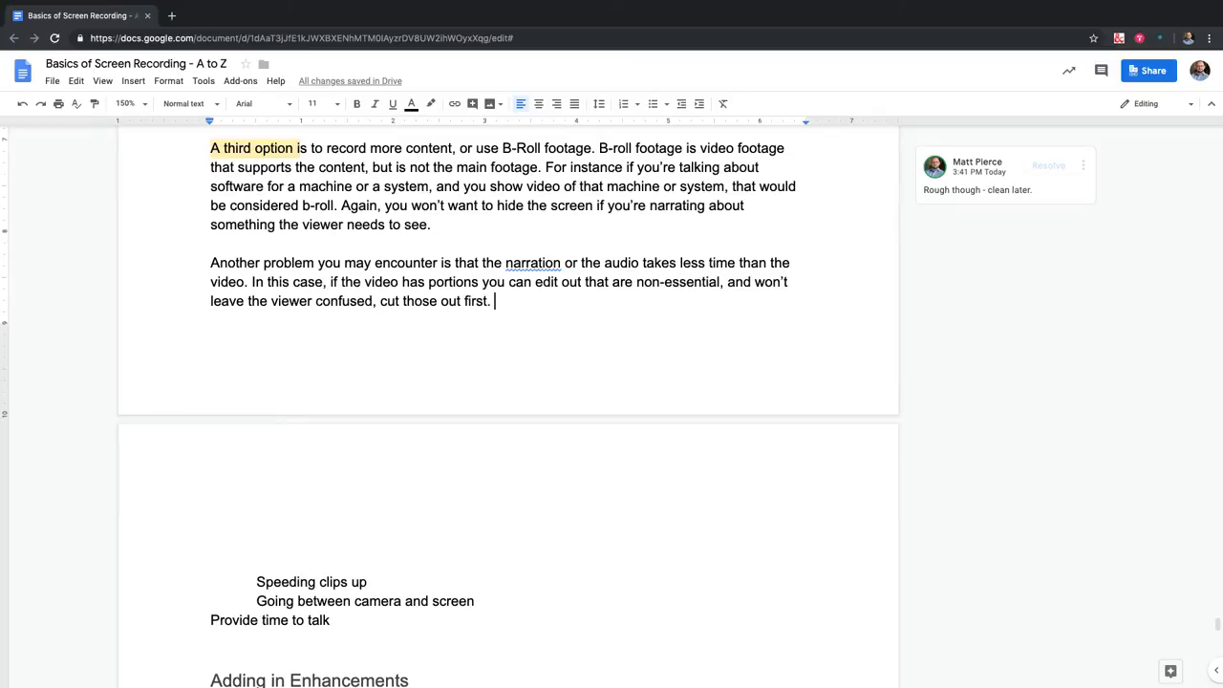
Add "Be careful not to cut too much, as you don't want to disorient the viewer, or cause large jumps in the content."
{"action": "type", "text": "Becareful"}
{"action": "key", "text": "BackSpace"}
{"action": "key", "text": "BackSpace"}
{"action": "key", "text": "BackSpace"}
{"action": "key", "text": "BackSpace"}
{"action": "key", "text": "BackSpace"}
{"action": "key", "text": "BackSpace"}
{"action": "key", "text": "BackSpace"}
{"action": "key", "text": "BackSpace"}
{"action": "type", "text": "careful not to cut ot"}
{"action": "key", "text": "BackSpace"}
{"action": "key", "text": "BackSpace"}
{"action": "type", "text": "too much, as you "}
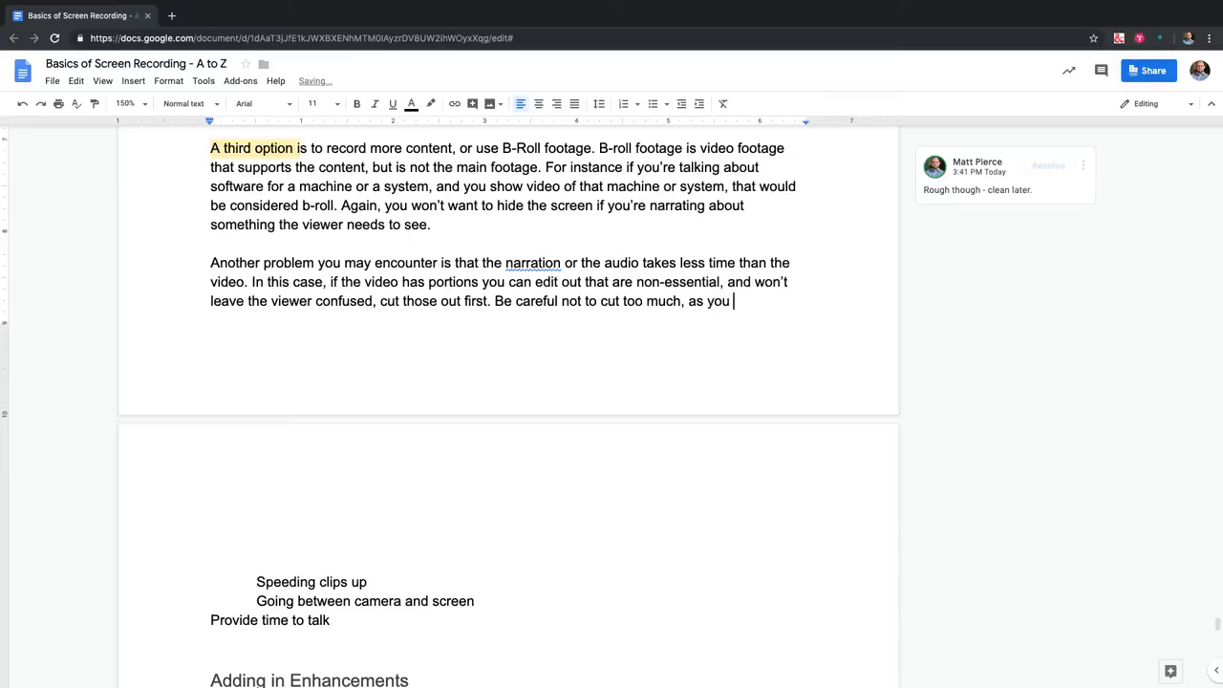
{"action": "type", "text": "don't want to disr"}
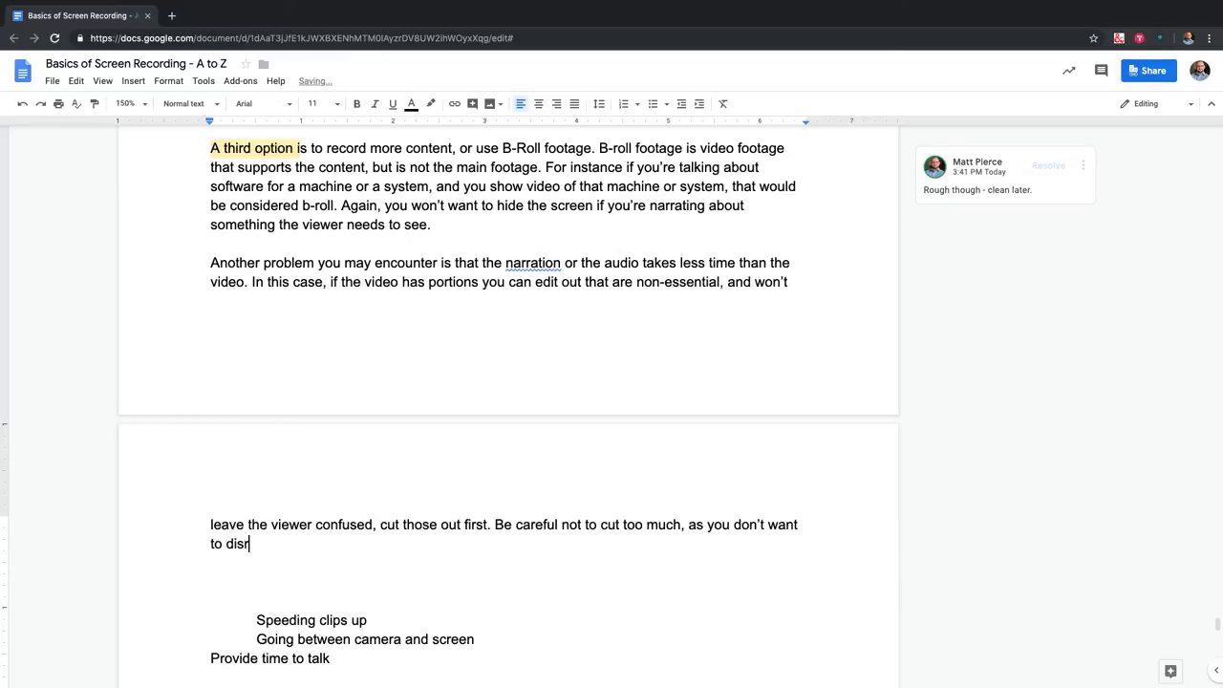
{"action": "type", "text": "orient the viewer, or cause large jumps in the content."}
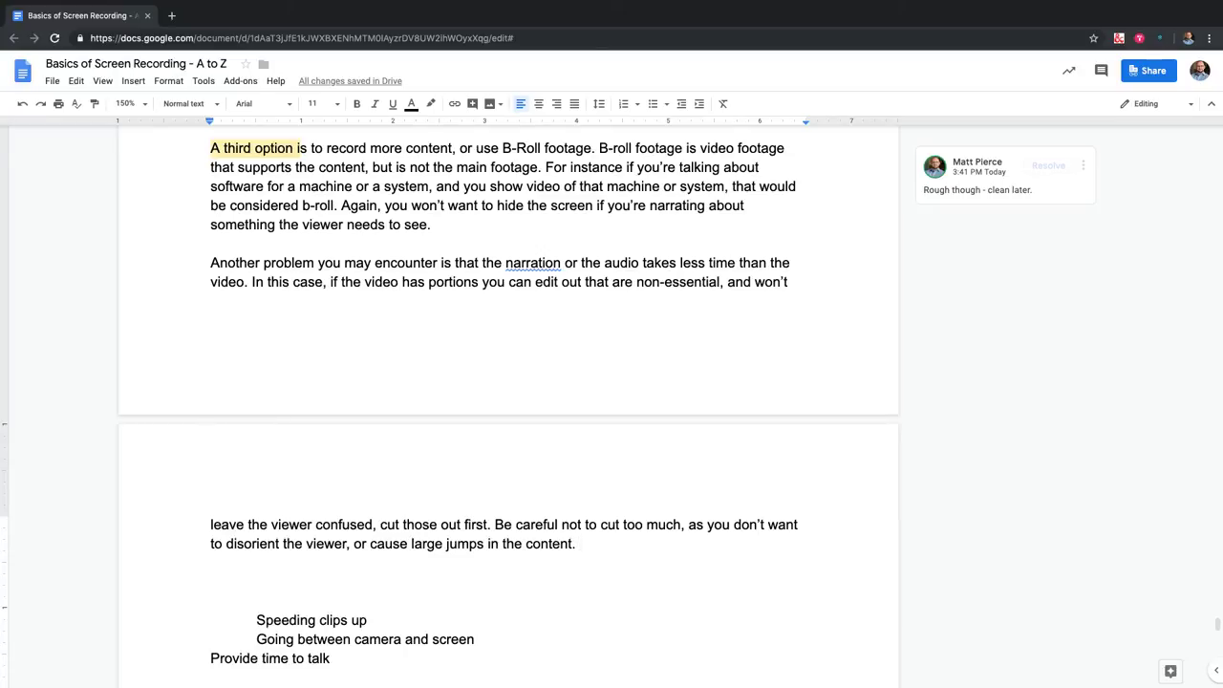
Start a new paragraph below with "Another option is to speed up the video playback."
{"action": "key", "text": "Return"}
{"action": "key", "text": "Return"}
{"action": "type", "text": "Anoth"}
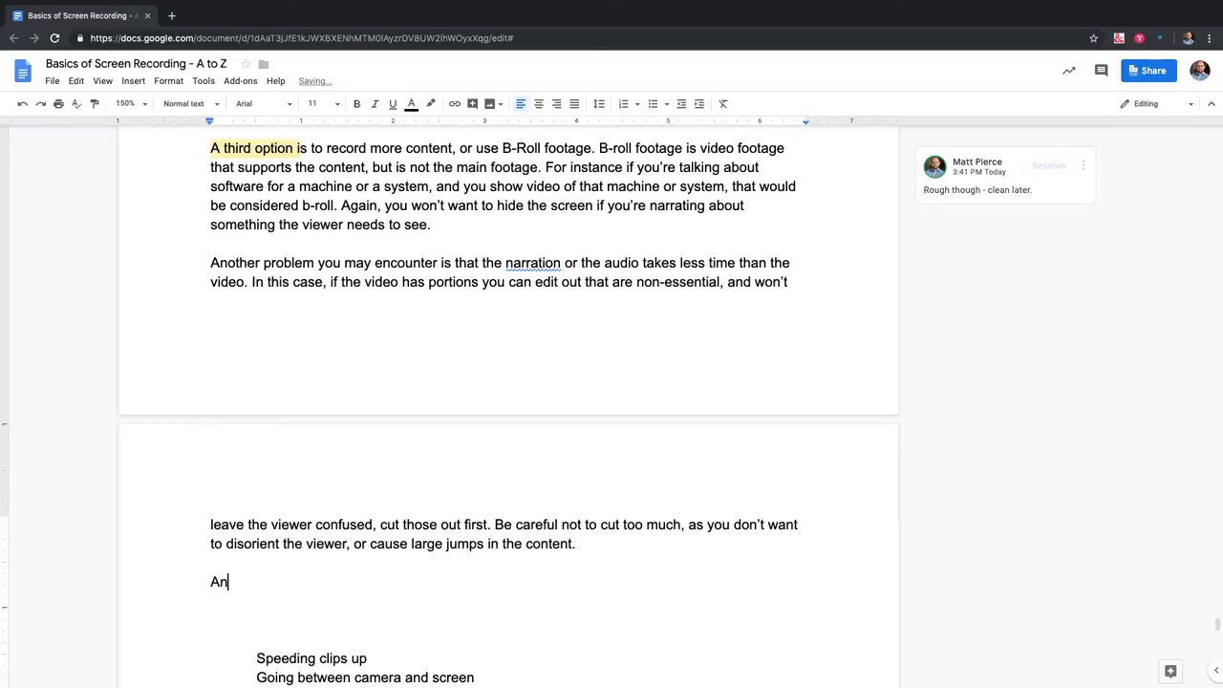
{"action": "key", "text": "BackSpace"}
{"action": "key", "text": "BackSpace"}
{"action": "key", "text": "BackSpace"}
{"action": "type", "text": "other options"}
{"action": "key", "text": "BackSpace"}
{"action": "type", "text": "is to speed u"}
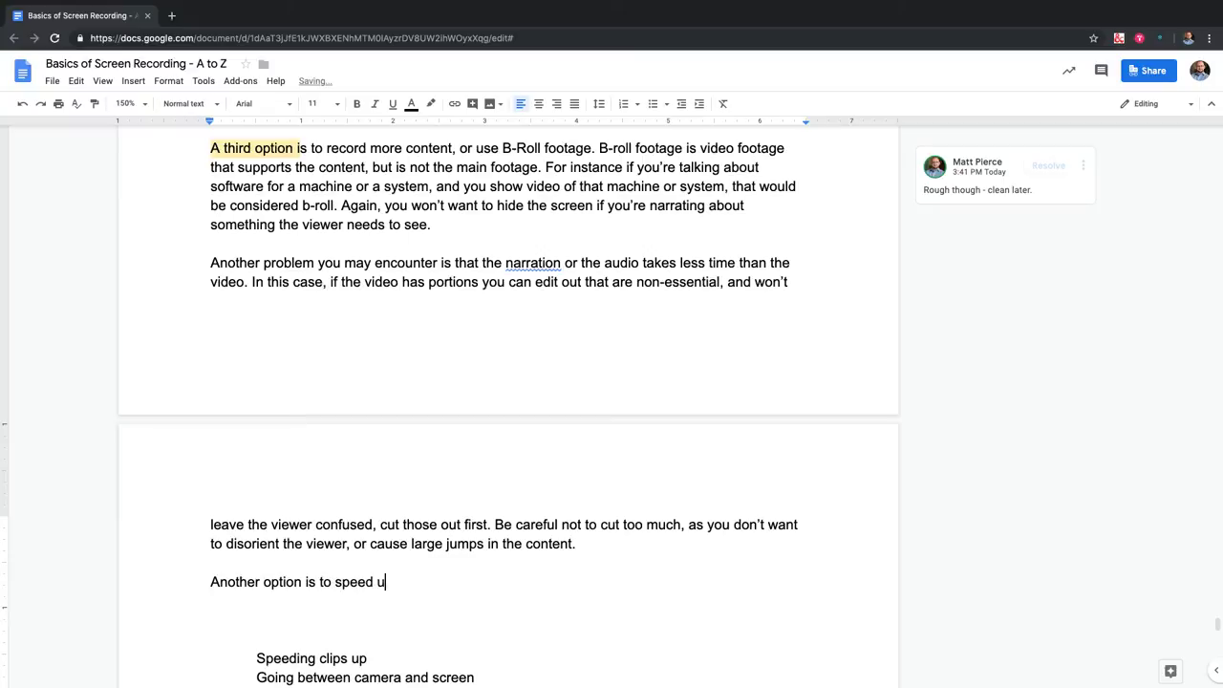
{"action": "type", "text": "p the video playback. "}
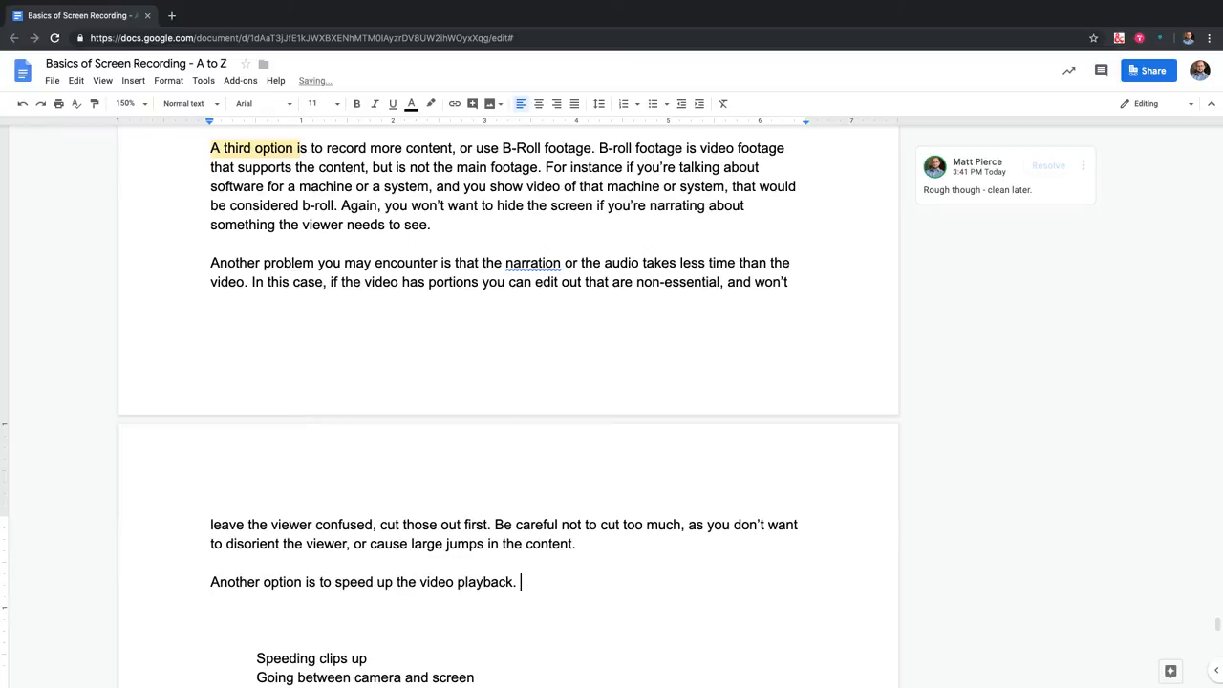
{"action": "type", "text": "May"}
{"action": "key", "text": "BackSpace"}
{"action": "key", "text": "BackSpace"}
{"action": "key", "text": "BackSpace"}
Attach the comment "Clarify - won't understand jumps." to the phrase "cause large jumps in the content."
{"action": "left_click", "coordinate": [627, 553]}
{"action": "left_click_drag", "start_coordinate": [371, 544], "coordinate": [577, 544]}
{"action": "left_click", "coordinate": [899, 549]}
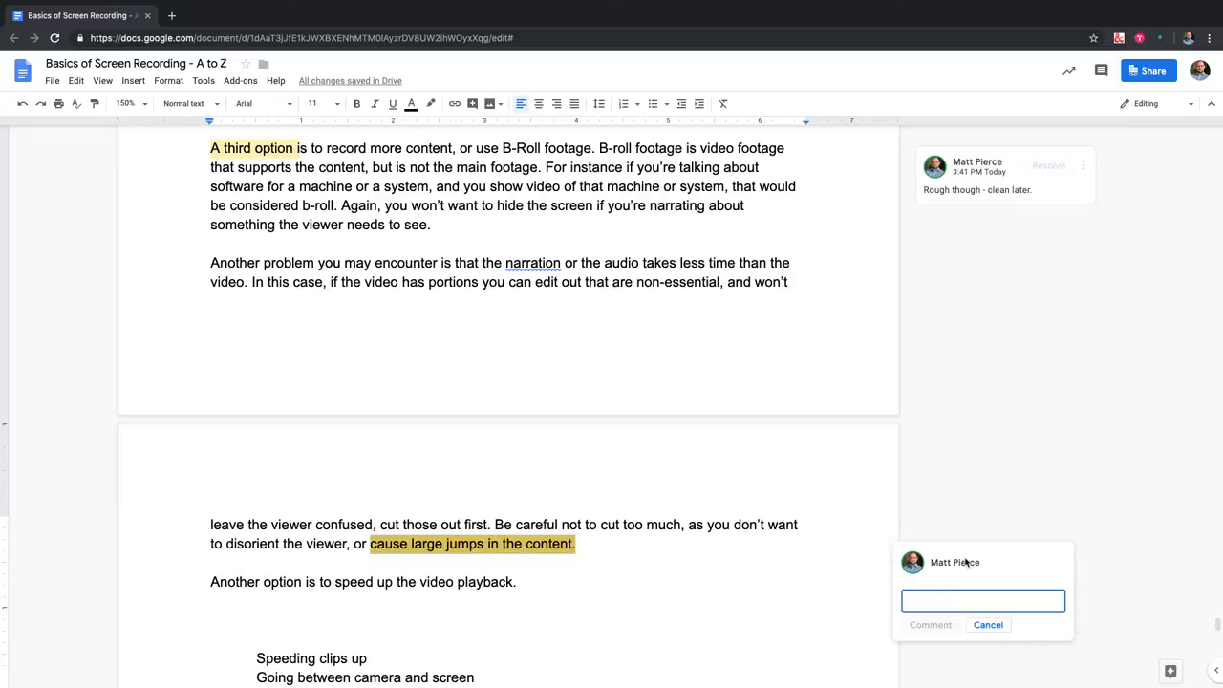
{"action": "type", "text": "Clarify -"}
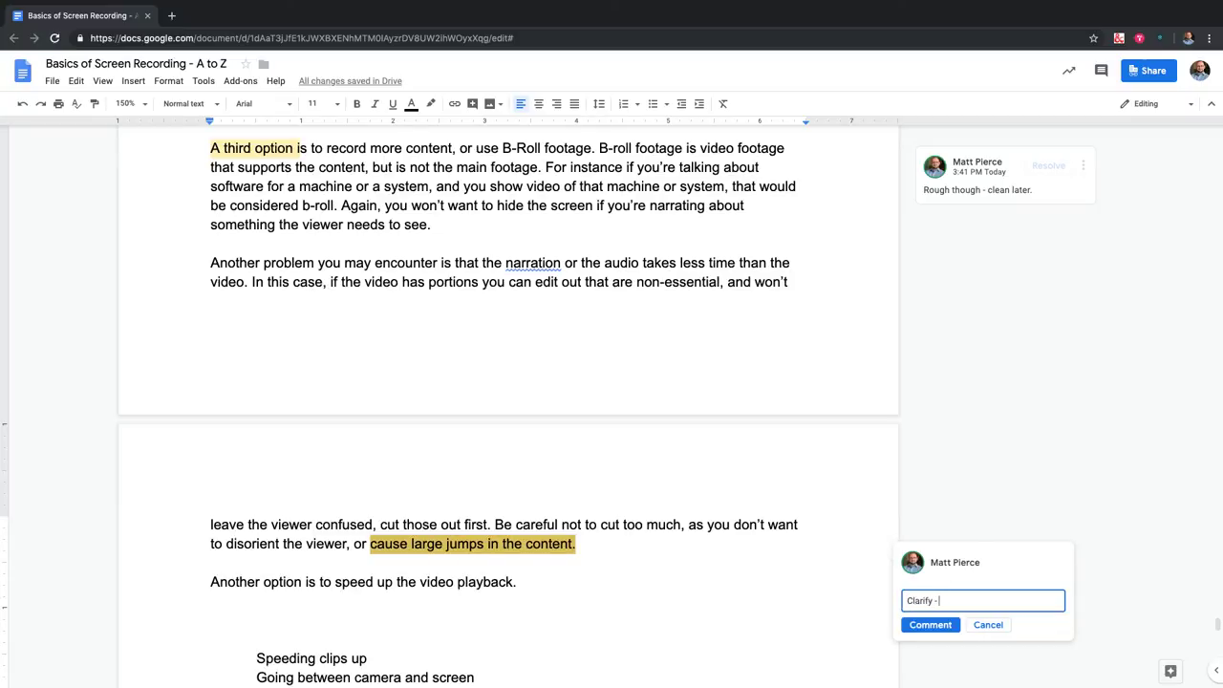
{"action": "type", "text": " won't undersn"}
{"action": "key", "text": "BackSpace"}
{"action": "type", "text": "tand jumps."}
{"action": "left_click", "coordinate": [931, 625]}
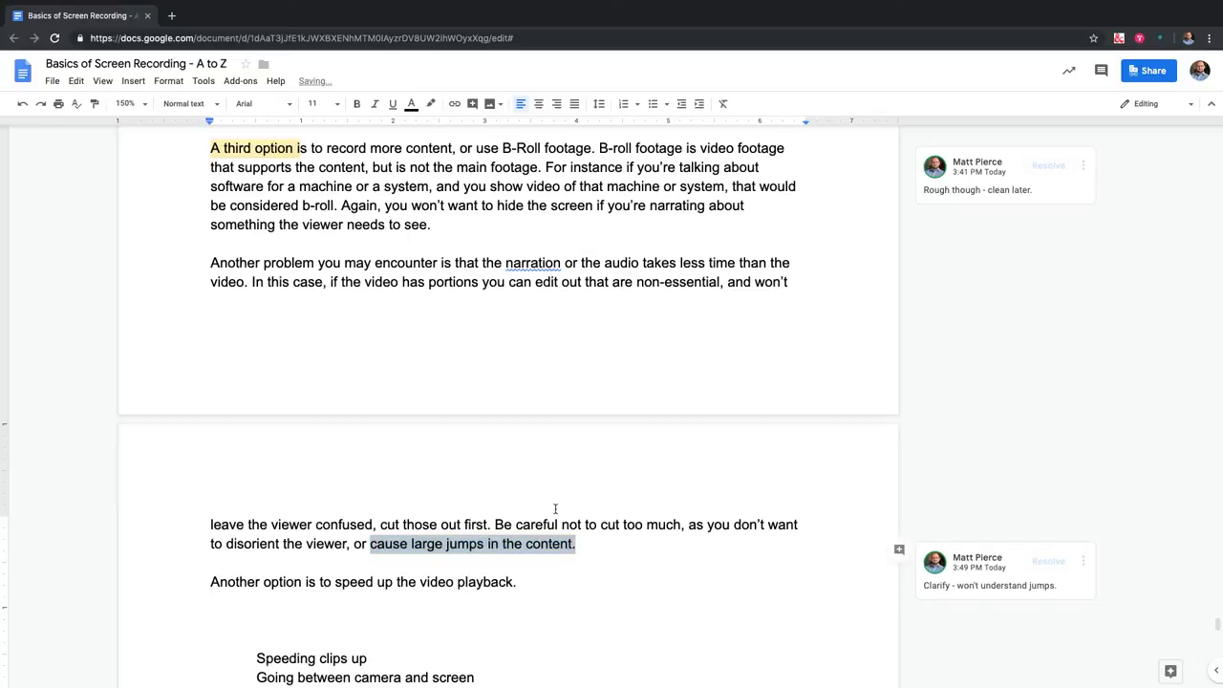
Replace ", or cause large jumps in the content" with "by skipping essential steps in your process" after "disorient the viewer"
{"action": "scroll", "coordinate": [401, 426], "scroll_direction": "down", "scroll_amount": 2}
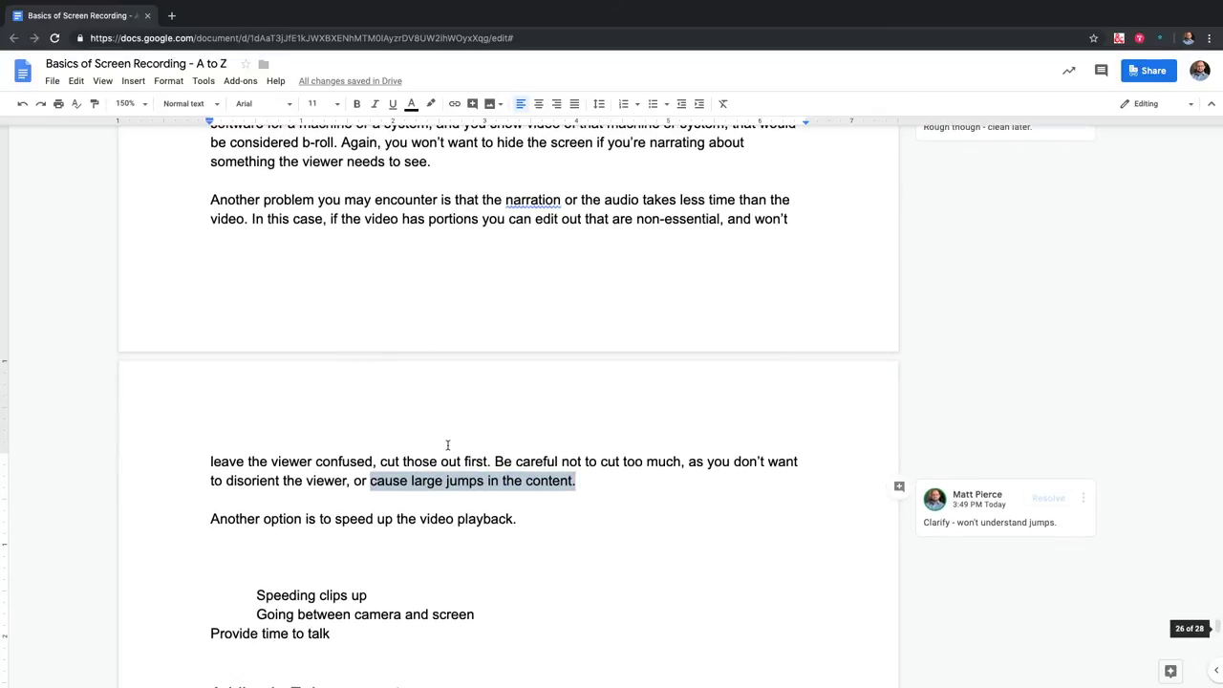
{"action": "left_click", "coordinate": [472, 468]}
{"action": "left_click", "coordinate": [446, 488]}
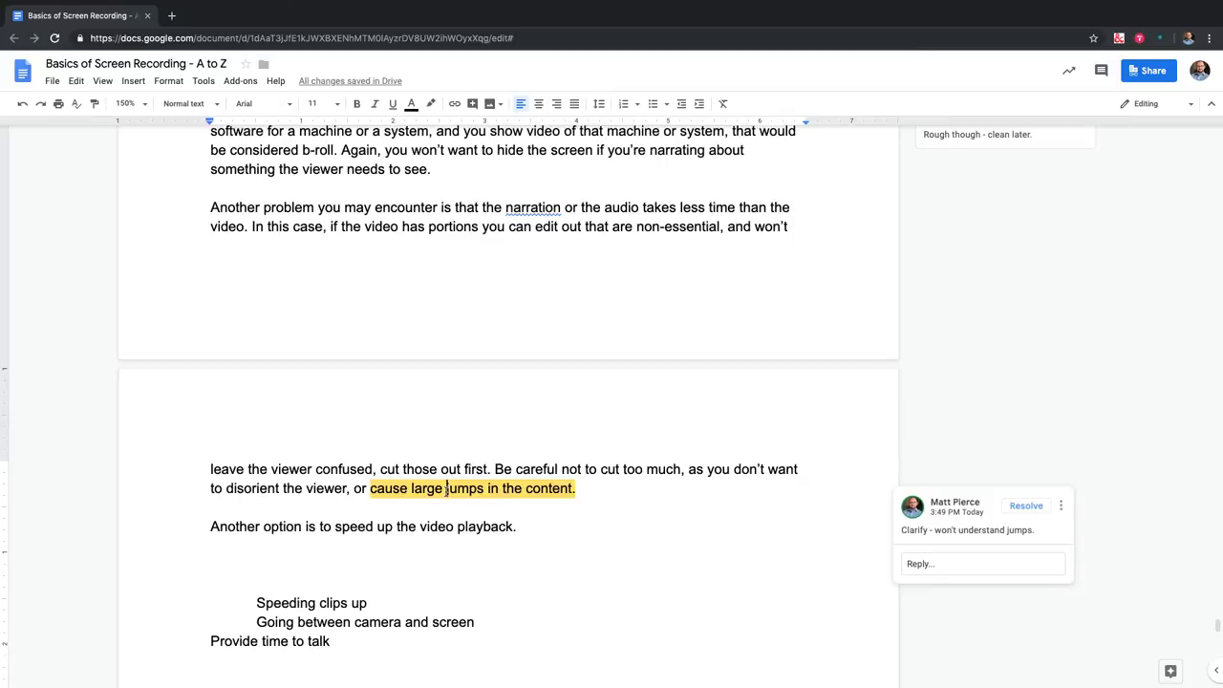
{"action": "left_click_drag", "start_coordinate": [446, 488], "coordinate": [484, 490]}
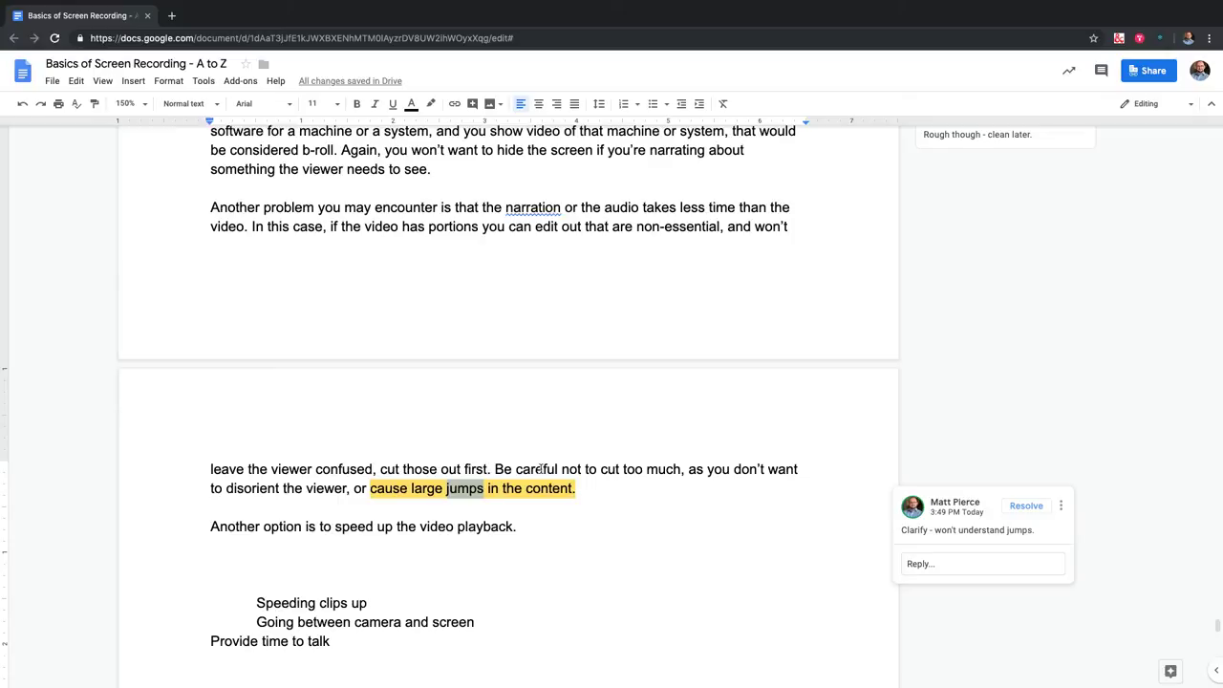
{"action": "left_click", "coordinate": [412, 490]}
{"action": "left_click_drag", "start_coordinate": [372, 489], "coordinate": [572, 489]}
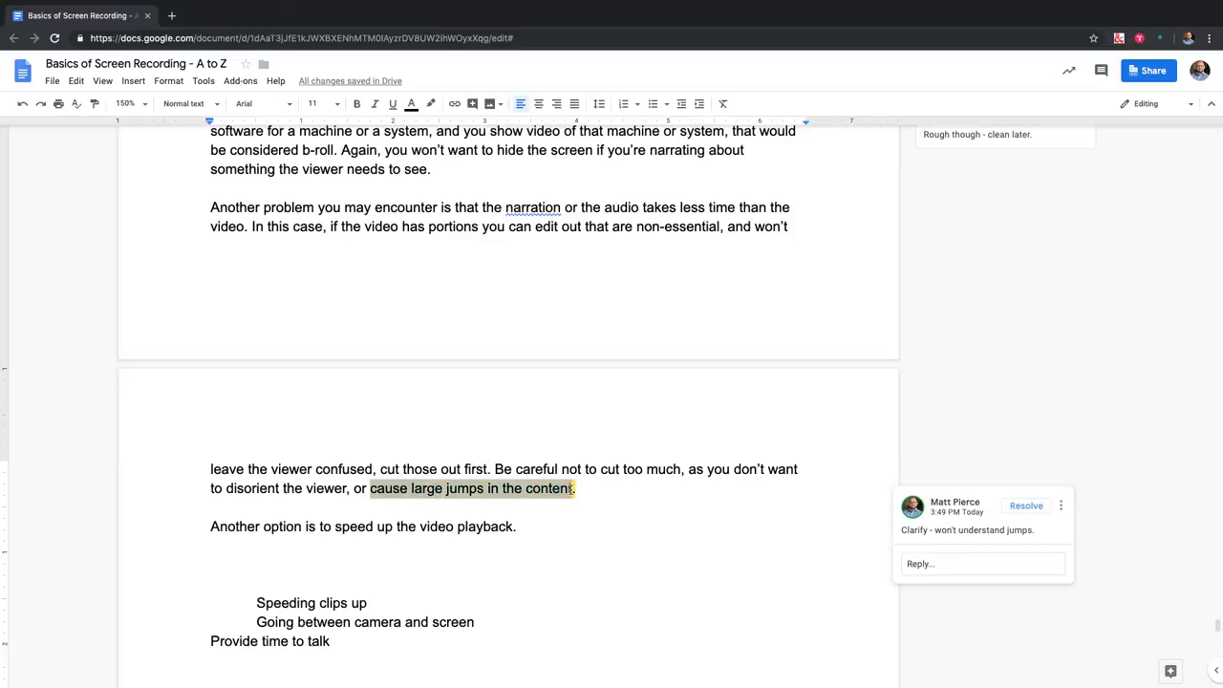
{"action": "key", "text": "BackSpace"}
{"action": "key", "text": "BackSpace"}
{"action": "key", "text": "BackSpace"}
{"action": "key", "text": "BackSpace"}
{"action": "key", "text": "BackSpace"}
{"action": "key", "text": "BackSpace"}
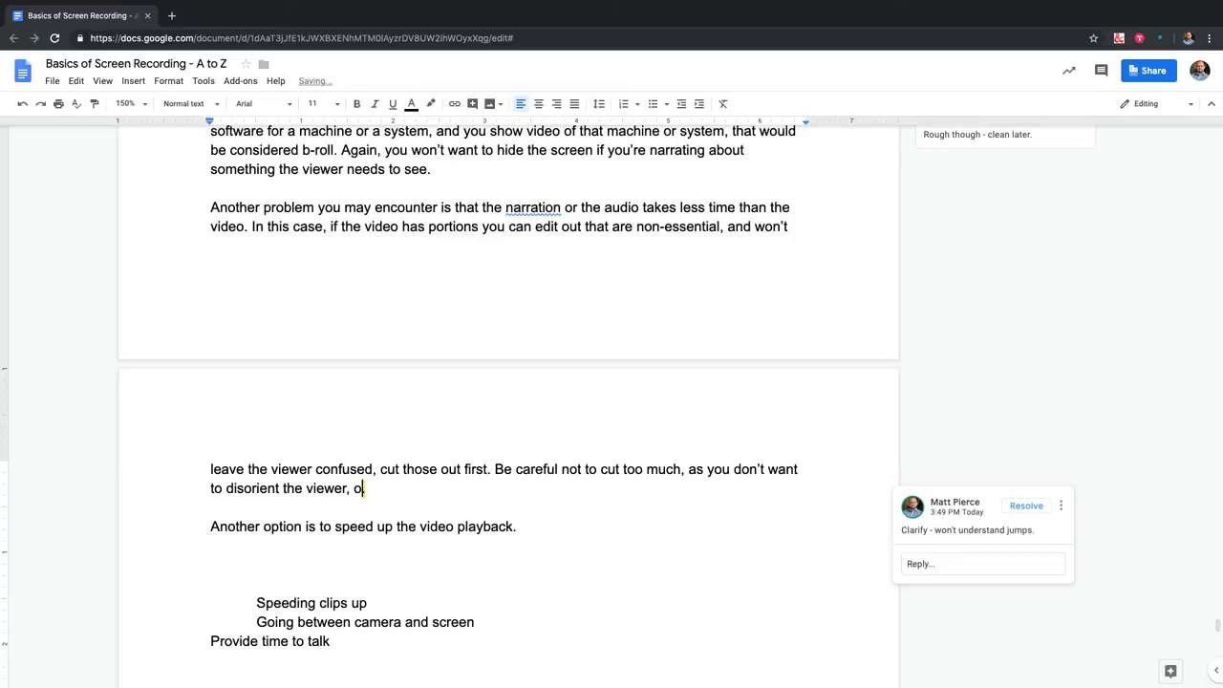
{"action": "type", "text": "by skipping essential "}
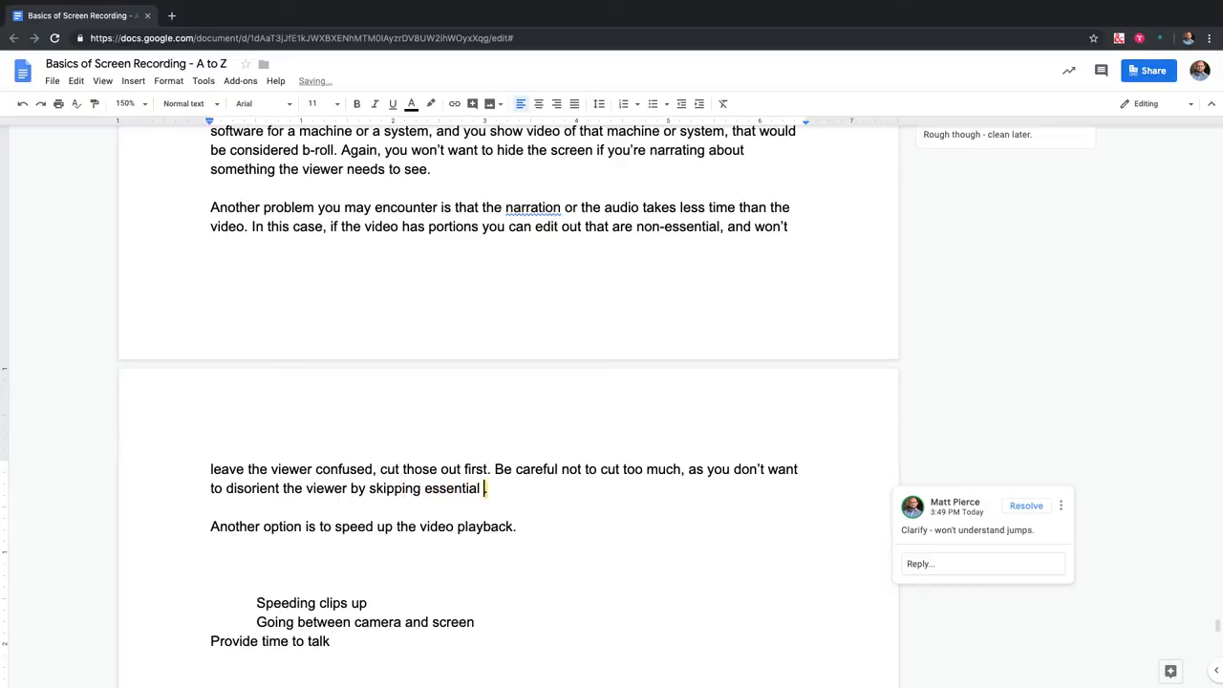
{"action": "type", "text": "steps in your process"}
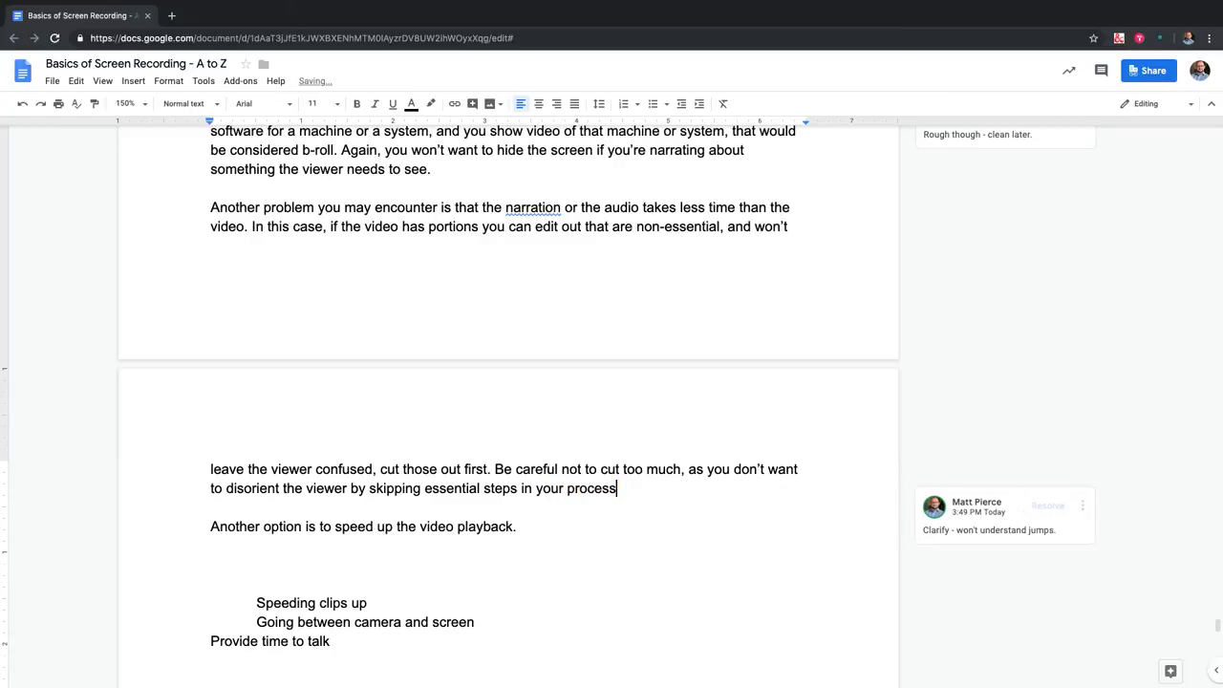
{"action": "key", "text": "End"}
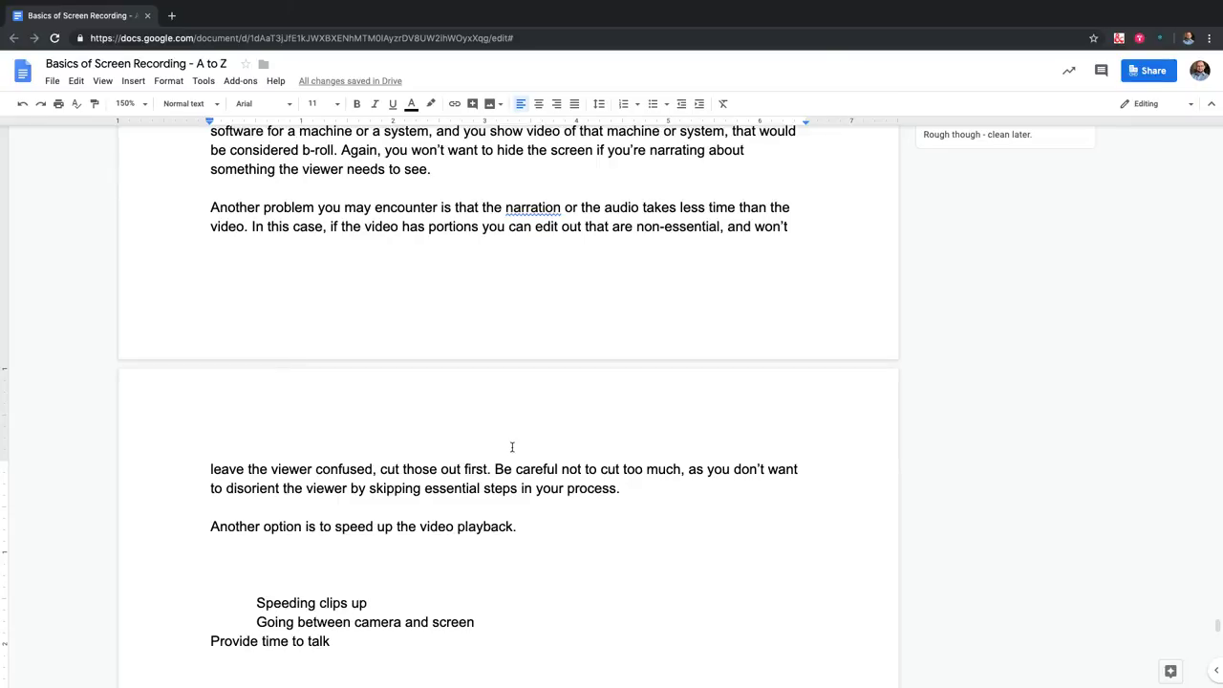
Review the B-Roll and footage-cutting paragraphs and the outline notes below the "Another option" sentence
{"action": "left_click", "coordinate": [540, 539]}
{"action": "left_click", "coordinate": [538, 527]}
{"action": "scroll", "coordinate": [665, 376], "scroll_direction": "down", "scroll_amount": 1}
{"action": "scroll", "coordinate": [666, 376], "scroll_direction": "up", "scroll_amount": 3}
{"action": "scroll", "coordinate": [663, 382], "scroll_direction": "down", "scroll_amount": 3}
{"action": "scroll", "coordinate": [663, 385], "scroll_direction": "down", "scroll_amount": 1}
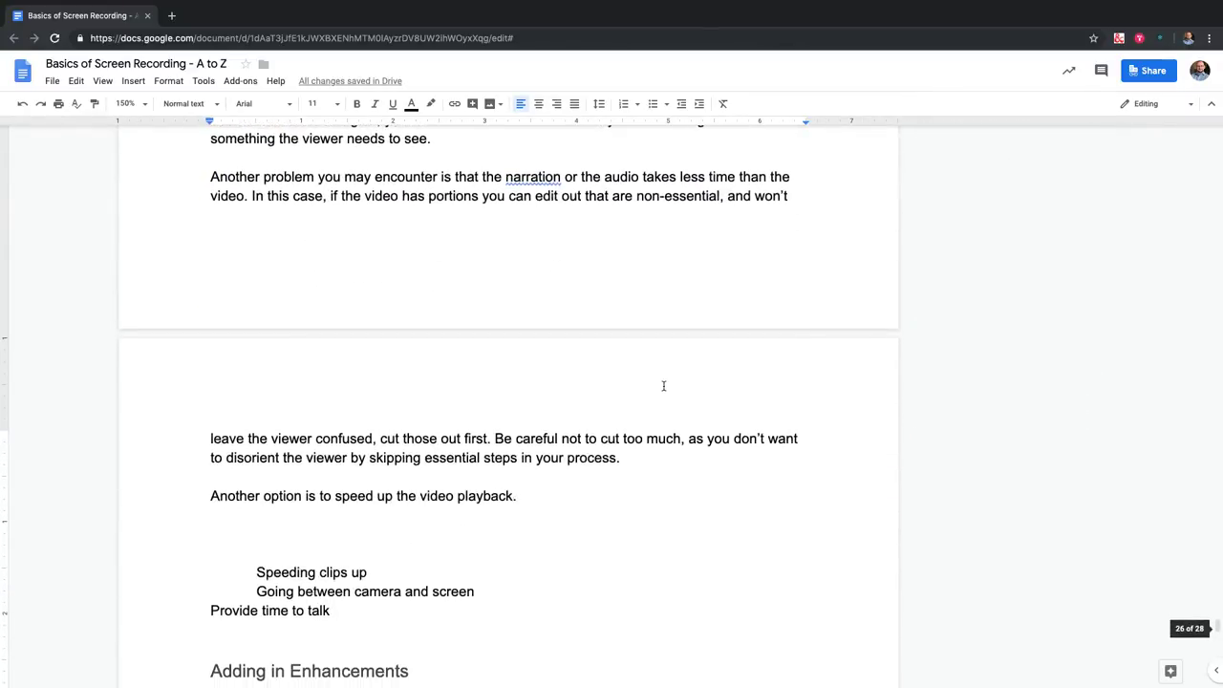
{"action": "scroll", "coordinate": [664, 386], "scroll_direction": "up", "scroll_amount": 2}
{"action": "scroll", "coordinate": [663, 385], "scroll_direction": "down", "scroll_amount": 1}
{"action": "scroll", "coordinate": [663, 385], "scroll_direction": "up", "scroll_amount": 2}
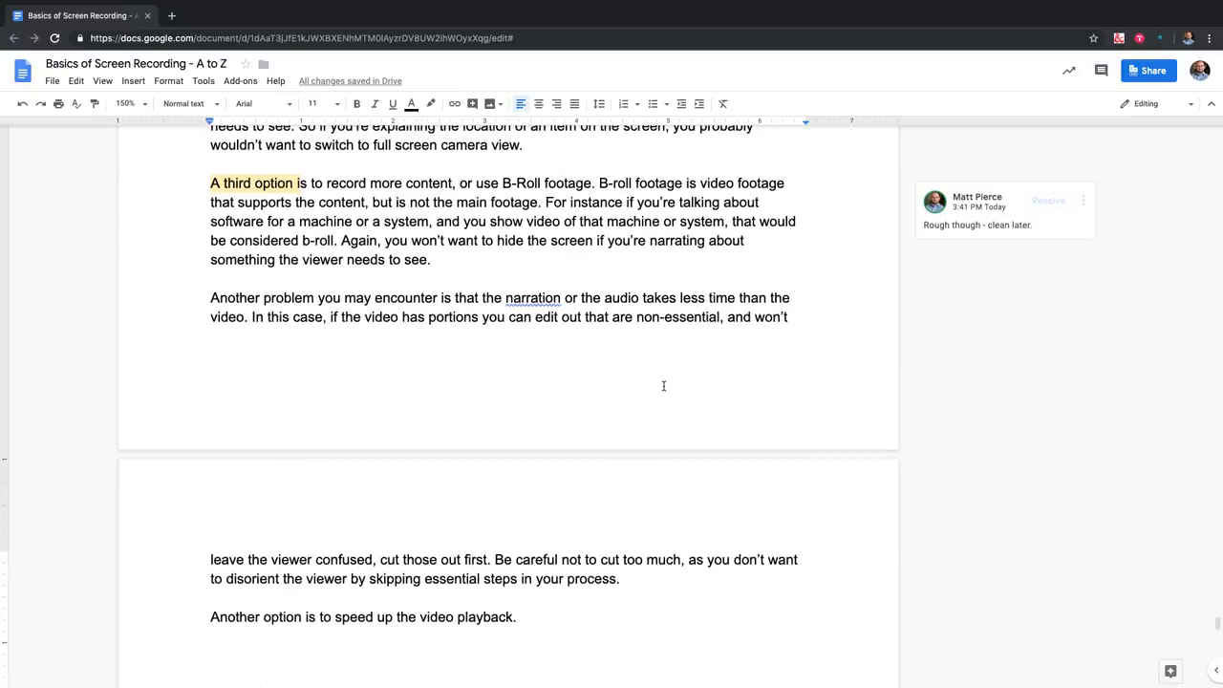
{"action": "scroll", "coordinate": [663, 385], "scroll_direction": "down", "scroll_amount": 7}
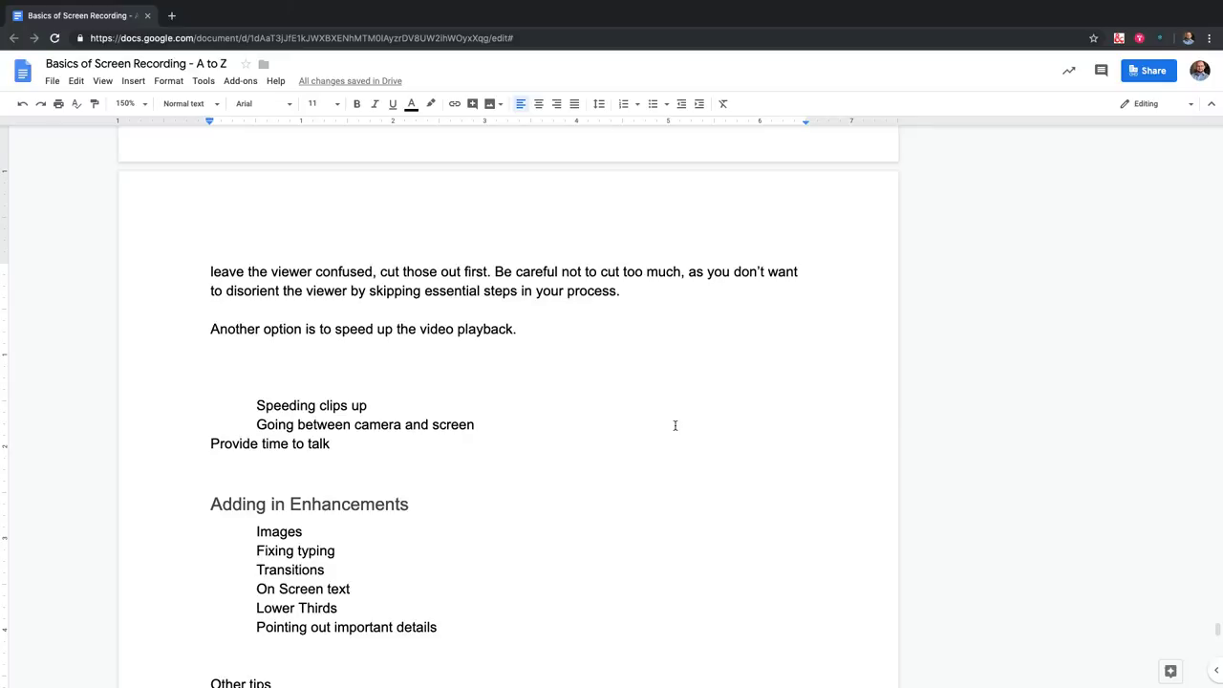
{"action": "scroll", "coordinate": [675, 425], "scroll_direction": "up", "scroll_amount": 3}
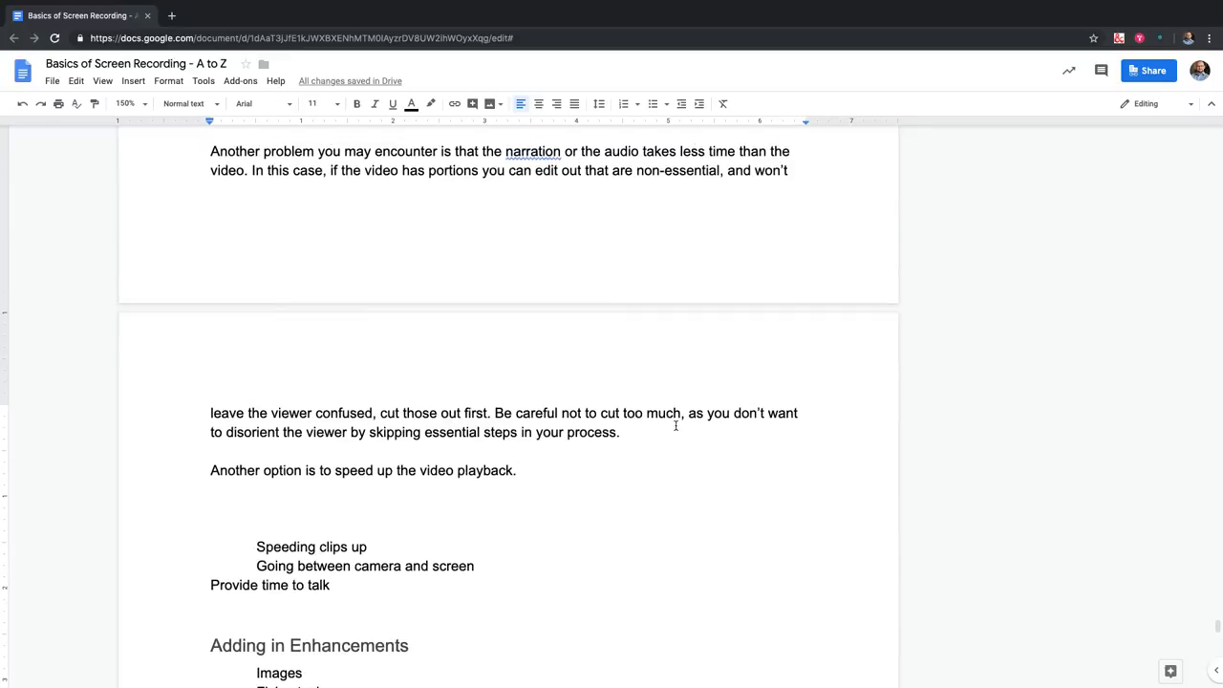
{"action": "scroll", "coordinate": [676, 427], "scroll_direction": "down", "scroll_amount": 2}
{"action": "key", "text": "shift+Down"}
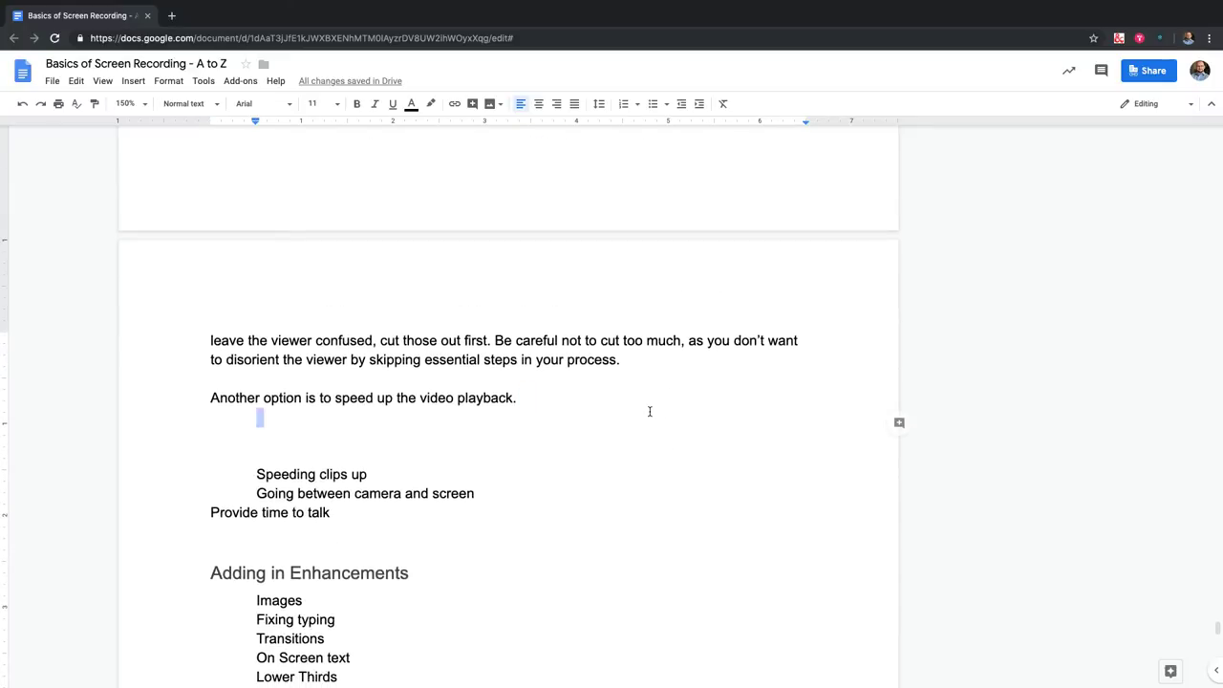
Extend the last sentence so that it ends with "video playback in your editor."
{"action": "left_click", "coordinate": [457, 401]}
{"action": "key", "text": "End"}
{"action": "key", "text": "BackSpace"}
{"action": "type", "text": "in your editor. "}
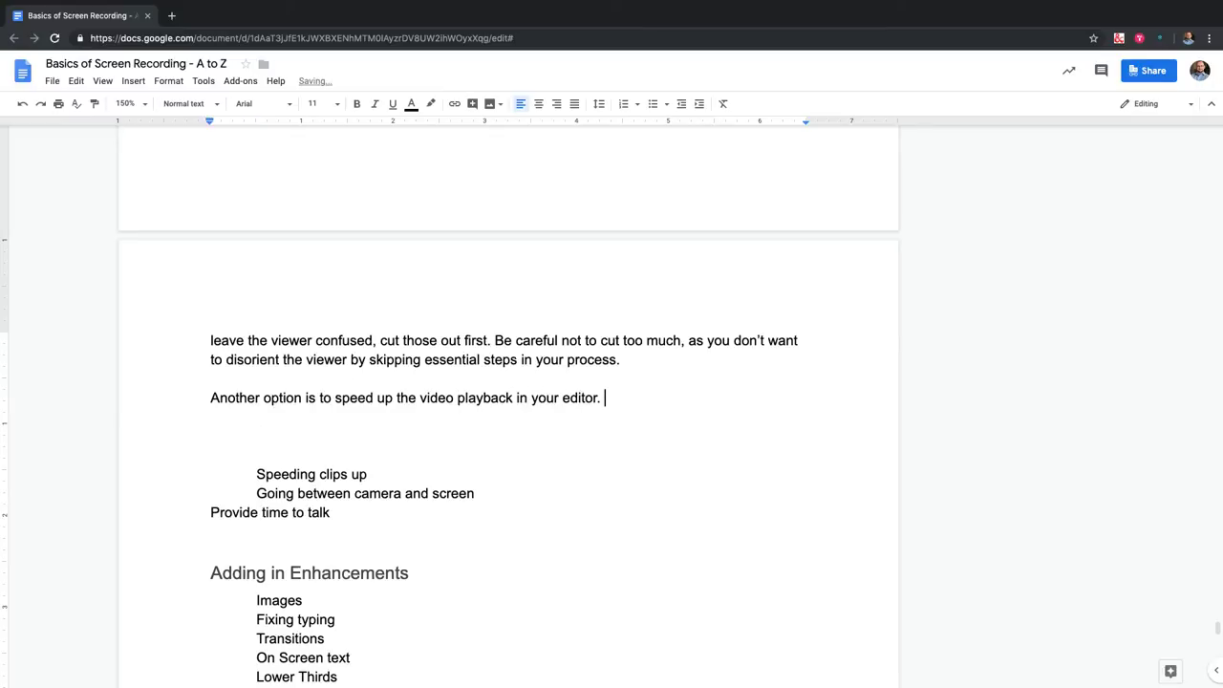
Continue the paragraph with "This will have the effect of increasing the speed of the video,"
{"action": "type", "text": "This will have the effect"}
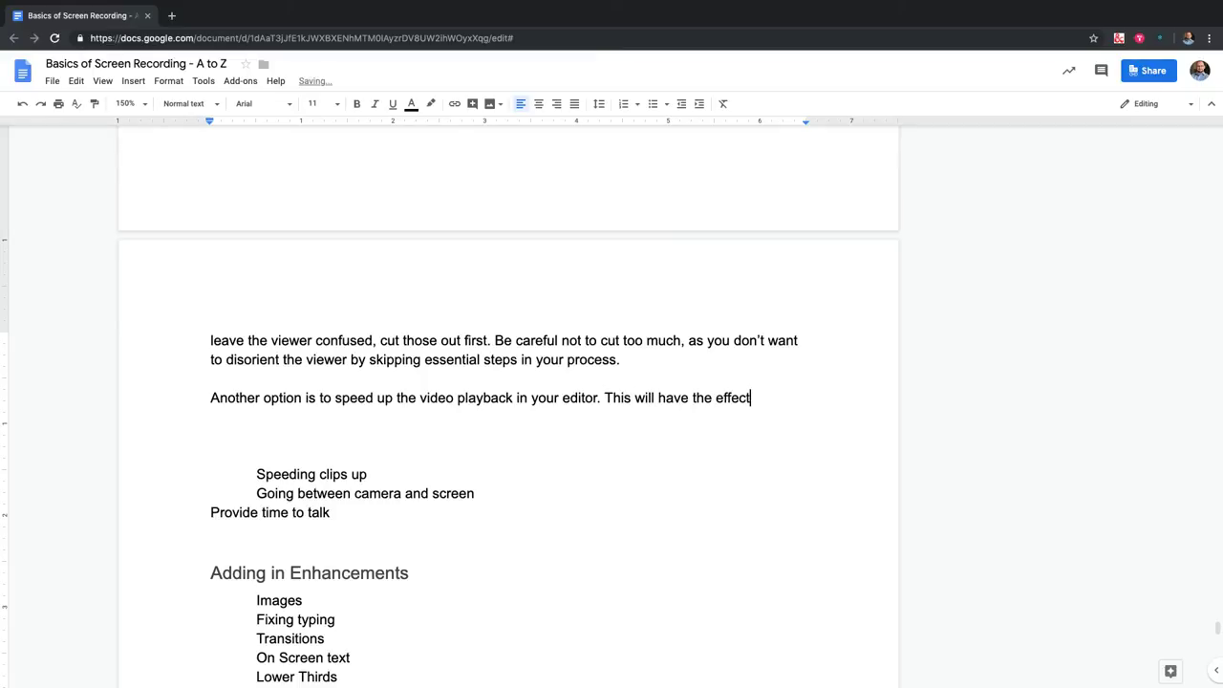
{"action": "type", "text": " of increasing "}
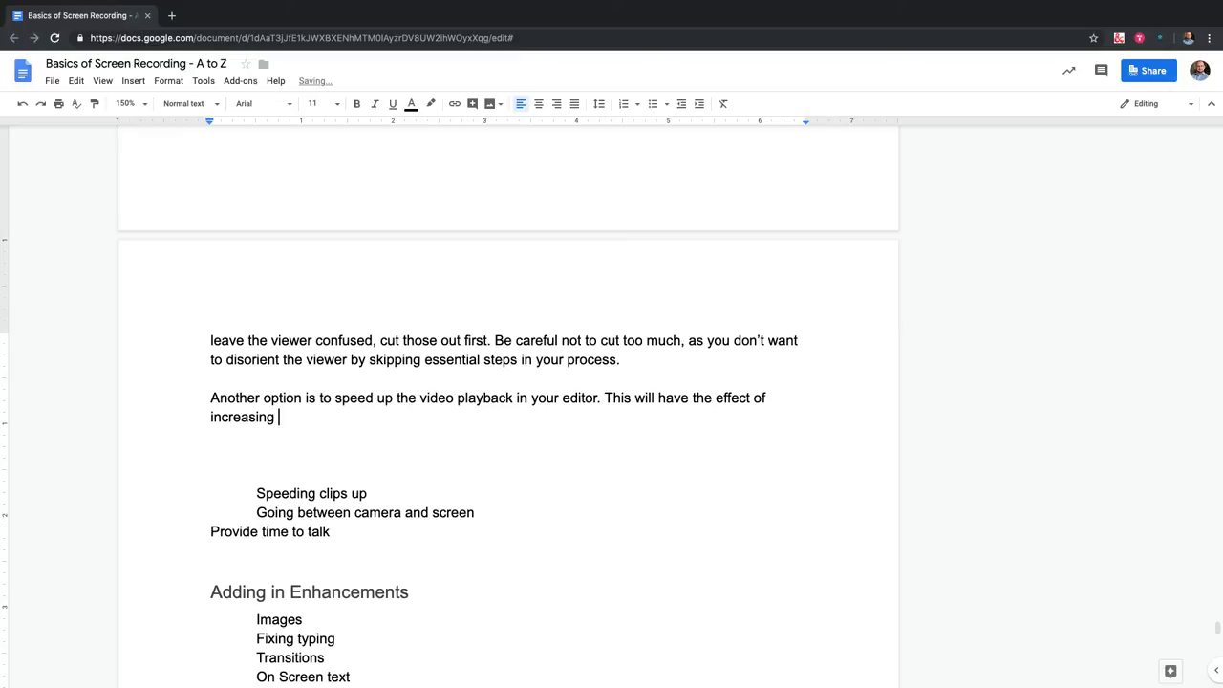
{"action": "type", "text": "the speed."}
{"action": "key", "text": "BackSpace"}
{"action": "key", "text": "BackSpace"}
{"action": "type", "text": "of he vide"}
{"action": "key", "text": "BackSpace"}
{"action": "key", "text": "BackSpace"}
{"action": "key", "text": "BackSpace"}
{"action": "key", "text": "BackSpace"}
{"action": "key", "text": "BackSpace"}
{"action": "key", "text": "BackSpace"}
{"action": "key", "text": "BackSpace"}
{"action": "type", "text": "the vi"}
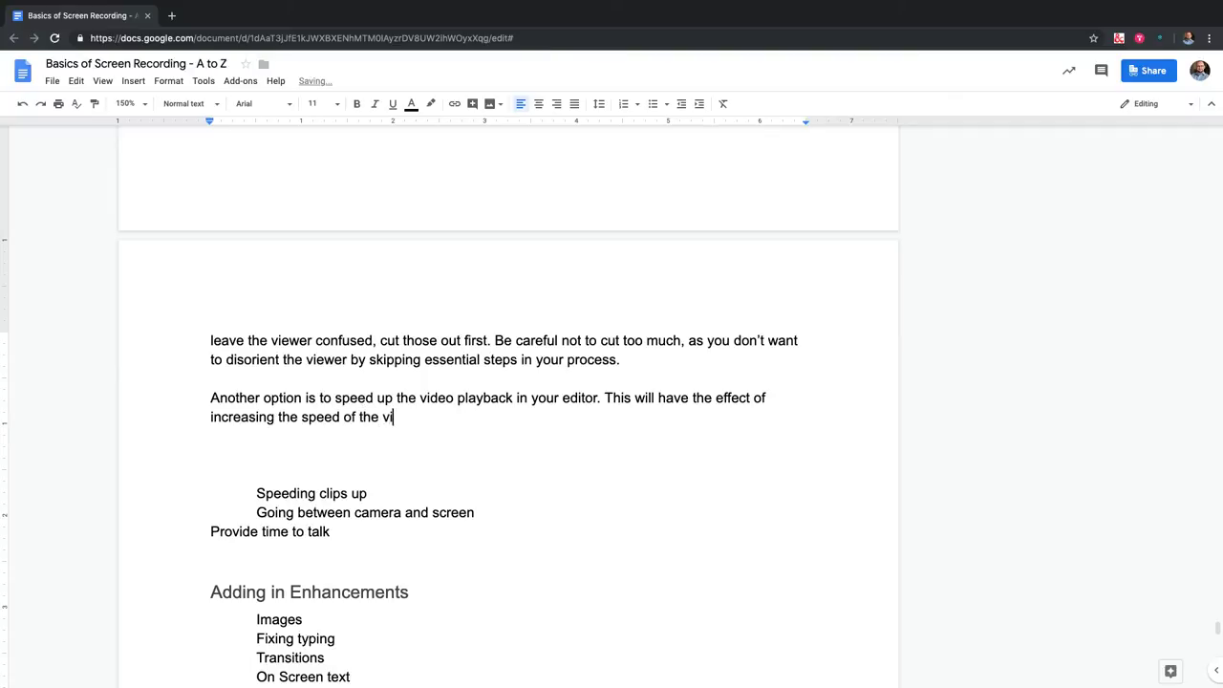
{"action": "type", "text": "deo, essentially"}
{"action": "key", "text": "BackSpace"}
{"action": "key", "text": "BackSpace"}
{"action": "key", "text": "BackSpace"}
{"action": "key", "text": "BackSpace"}
{"action": "key", "text": "BackSpace"}
{"action": "key", "text": "BackSpace"}
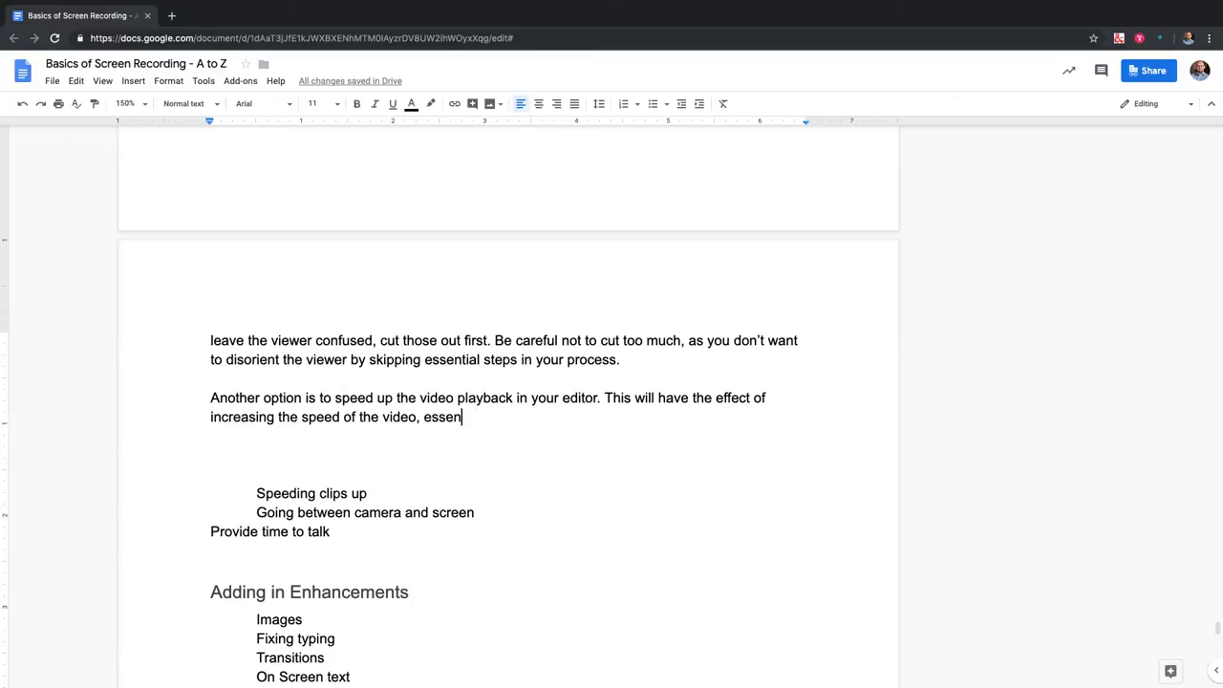
{"action": "key", "text": "BackSpace"}
{"action": "key", "text": "BackSpace"}
{"action": "key", "text": "BackSpace"}
{"action": "key", "text": "BackSpace"}
{"action": "key", "text": "BackSpace"}
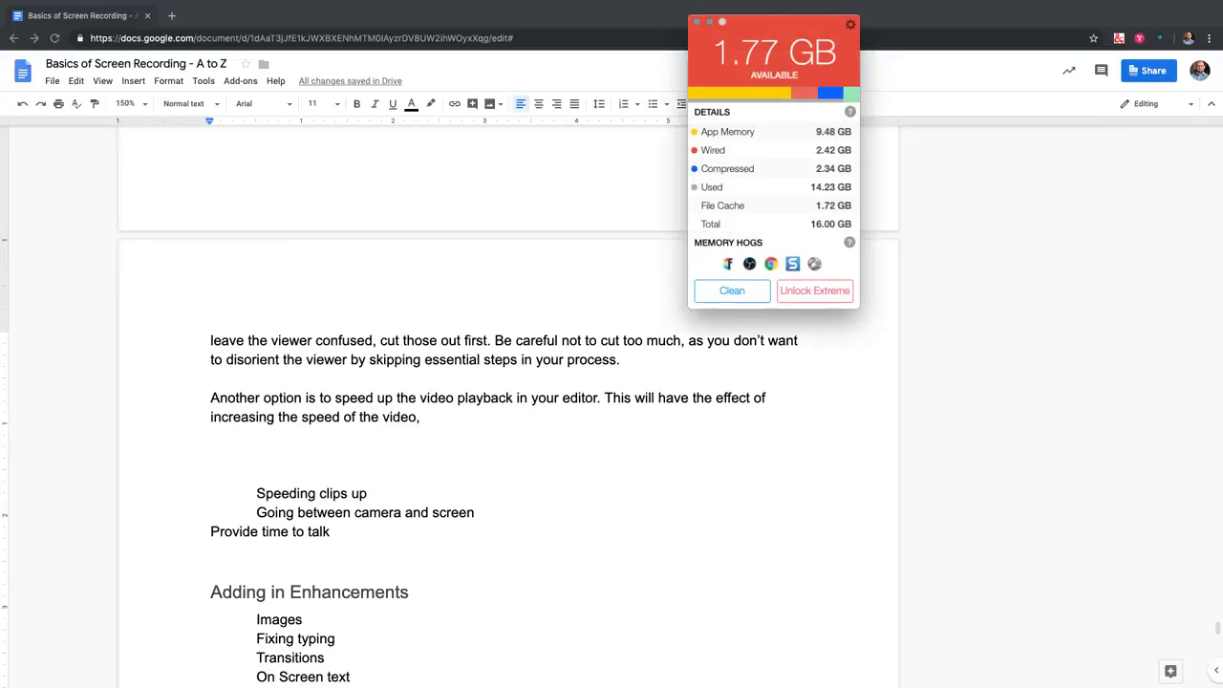
Clean the computer's memory in the open memory monitor
{"action": "left_click", "coordinate": [732, 291]}
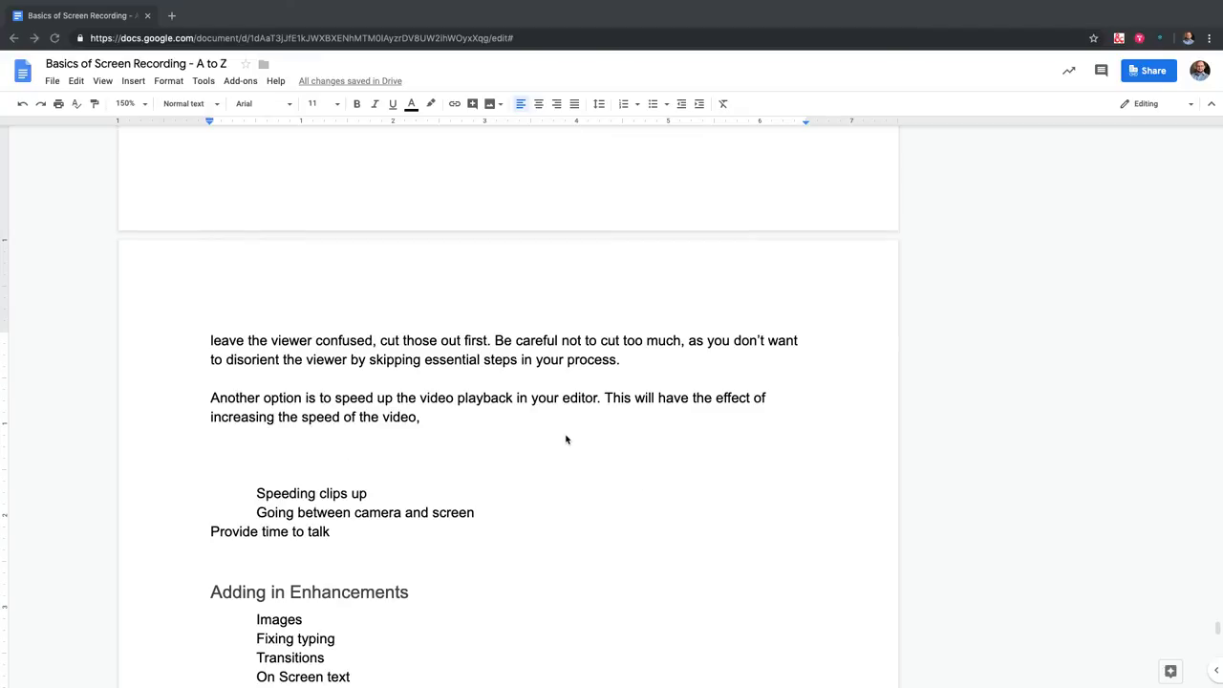
Complete the unfinished sentence after "the speed of the video," with "shortening the length to better fit your audio."
{"action": "left_click", "coordinate": [454, 413]}
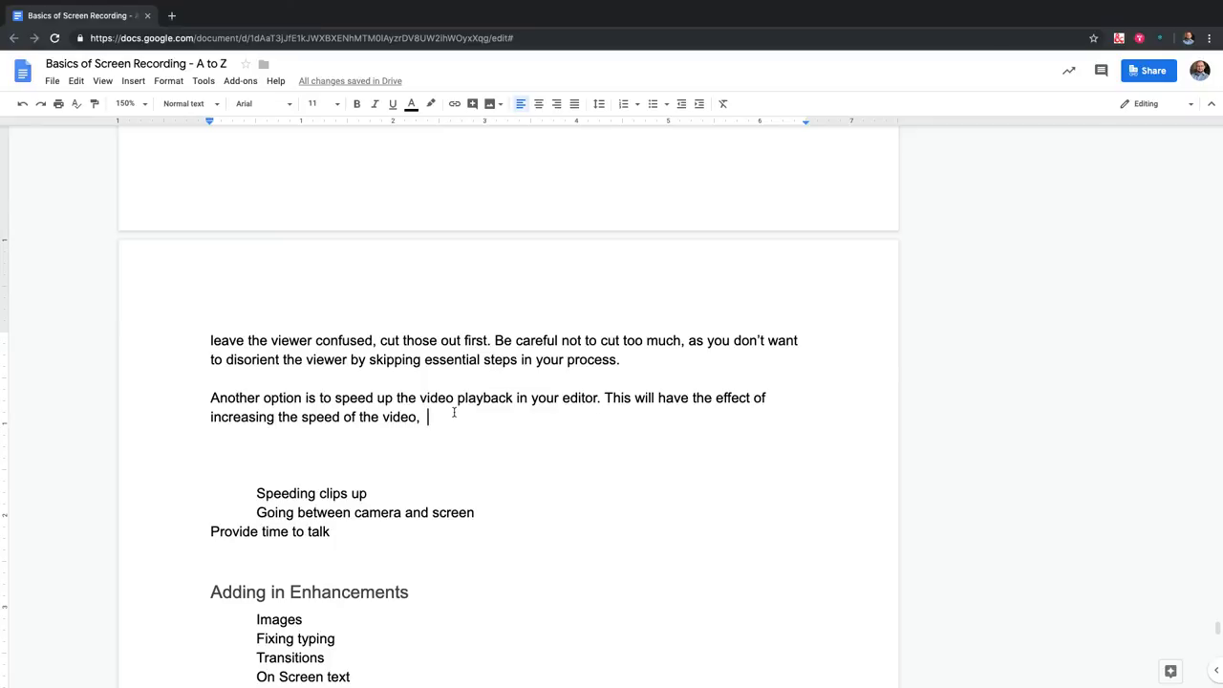
{"action": "key", "text": "BackSpace"}
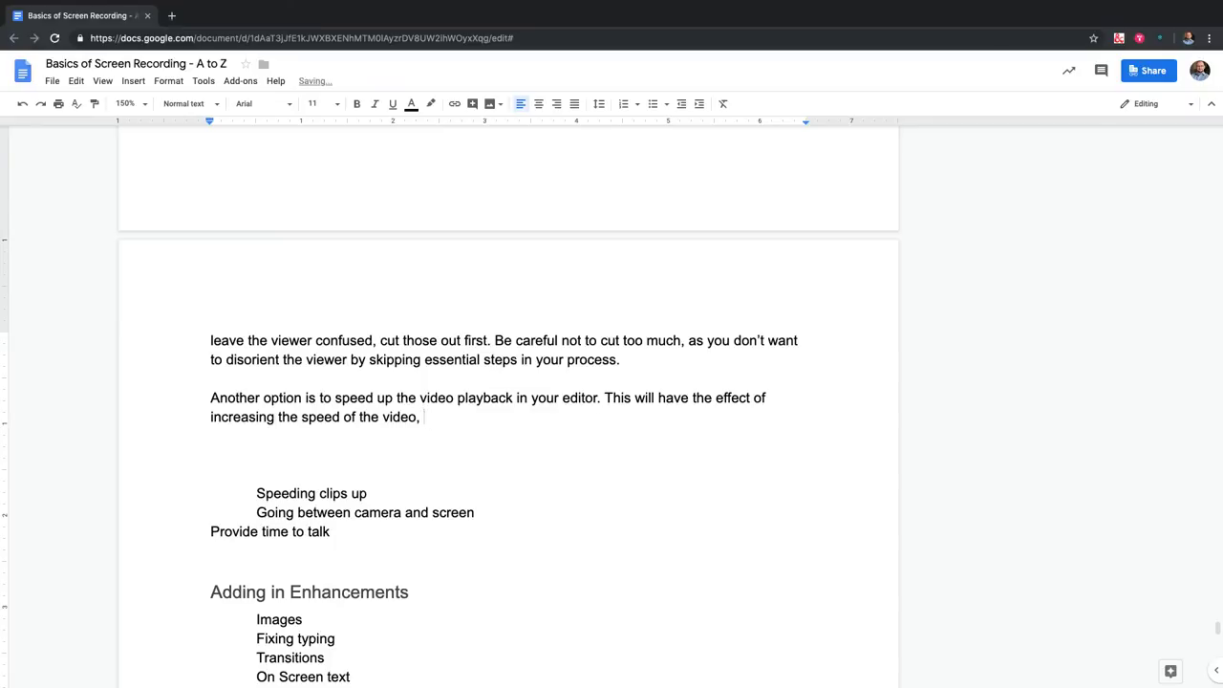
{"action": "type", "text": "and shor"}
{"action": "key", "text": "BackSpace"}
{"action": "key", "text": "BackSpace"}
{"action": "key", "text": "BackSpace"}
{"action": "key", "text": "BackSpace"}
{"action": "key", "text": "BackSpace"}
{"action": "key", "text": "BackSpace"}
{"action": "key", "text": "BackSpace"}
{"action": "key", "text": "BackSpace"}
{"action": "type", "text": "shortening the legn"}
{"action": "key", "text": "BackSpace"}
{"action": "key", "text": "BackSpace"}
{"action": "type", "text": "ngth to better fir"}
{"action": "key", "text": "BackSpace"}
{"action": "type", "text": "t your "}
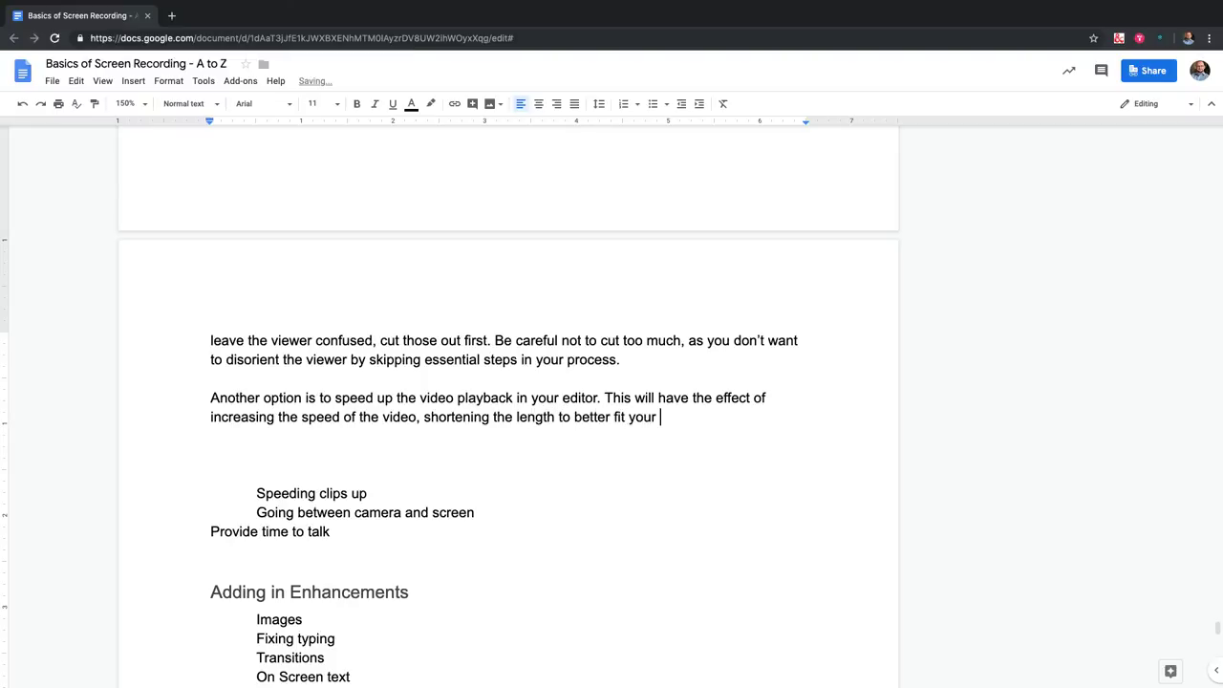
{"action": "type", "text": "video"}
{"action": "key", "text": "BackSpace"}
{"action": "key", "text": "BackSpace"}
{"action": "key", "text": "BackSpace"}
{"action": "key", "text": "BackSpace"}
{"action": "key", "text": "BackSpace"}
{"action": "key", "text": "BackSpace"}
{"action": "type", "text": "audio."}
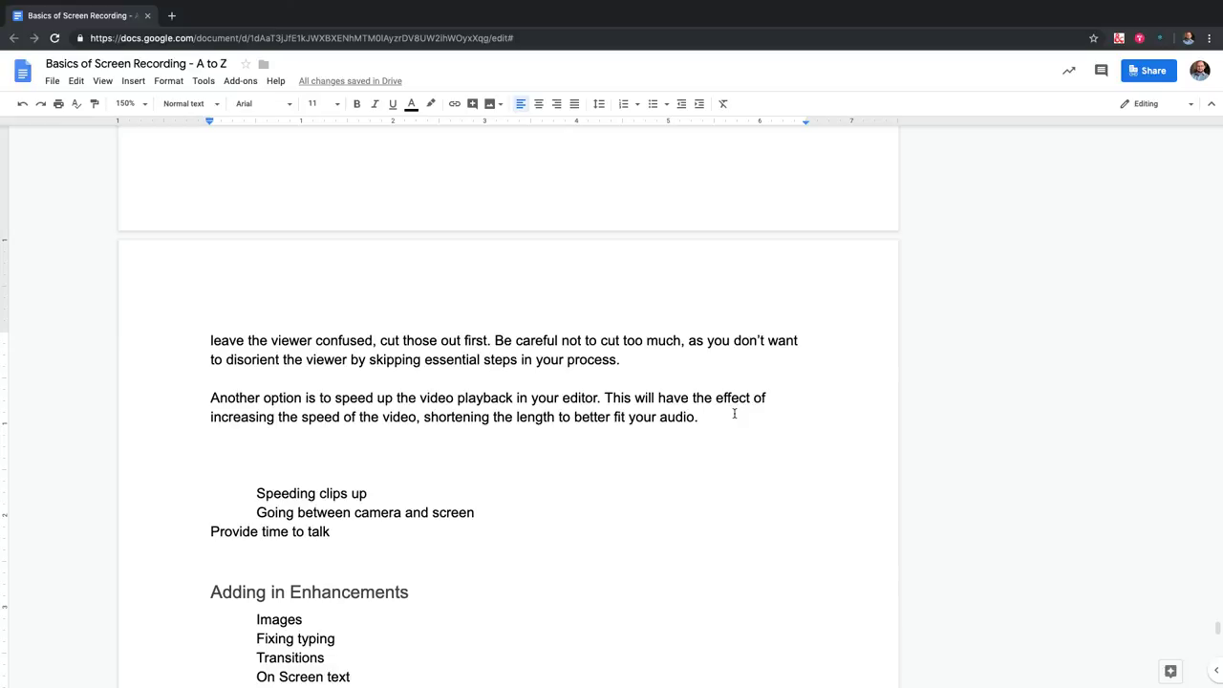
Begin another sentence in the same paragraph with "A couple to consider when changing" and check the preceding paragraphs
{"action": "type", "text": "A couple to"}
{"action": "type", "text": "co"}
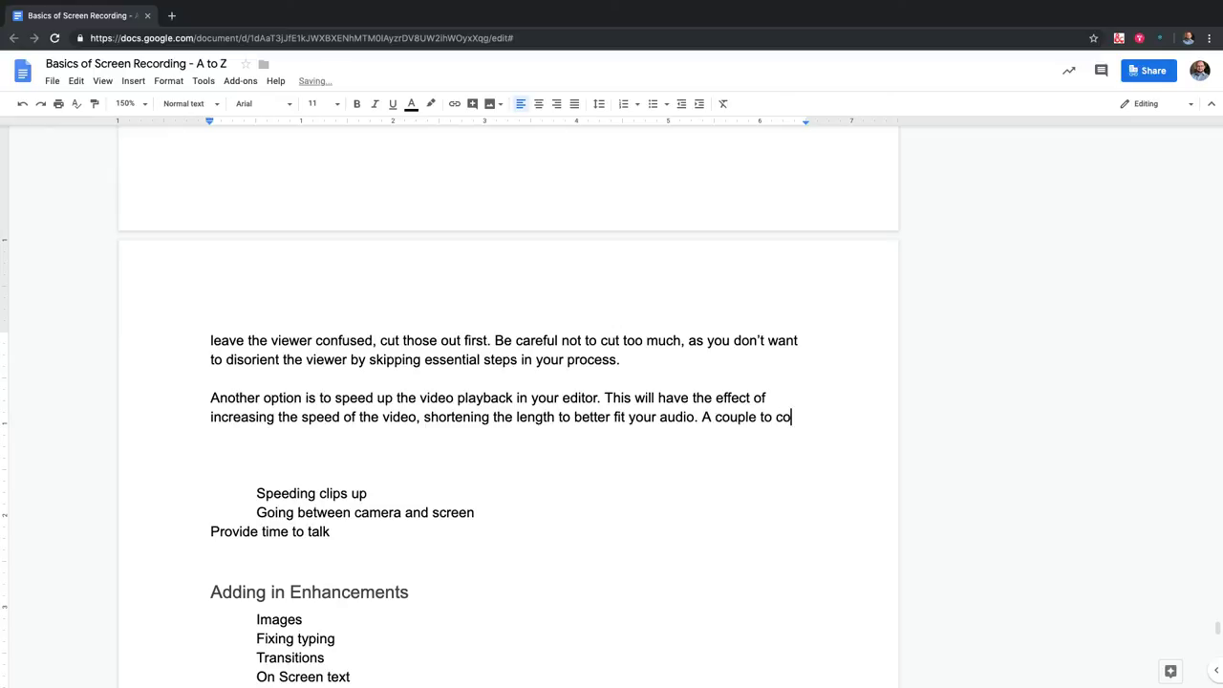
{"action": "type", "text": "nsider when "}
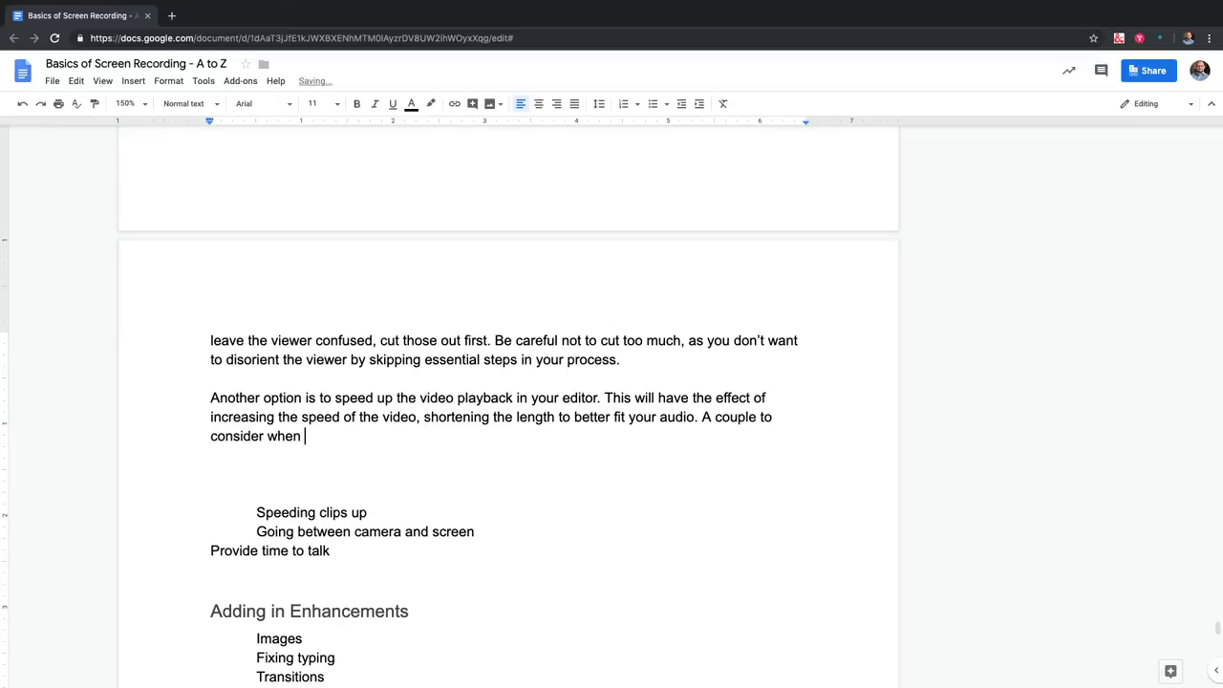
{"action": "type", "text": "changing"}
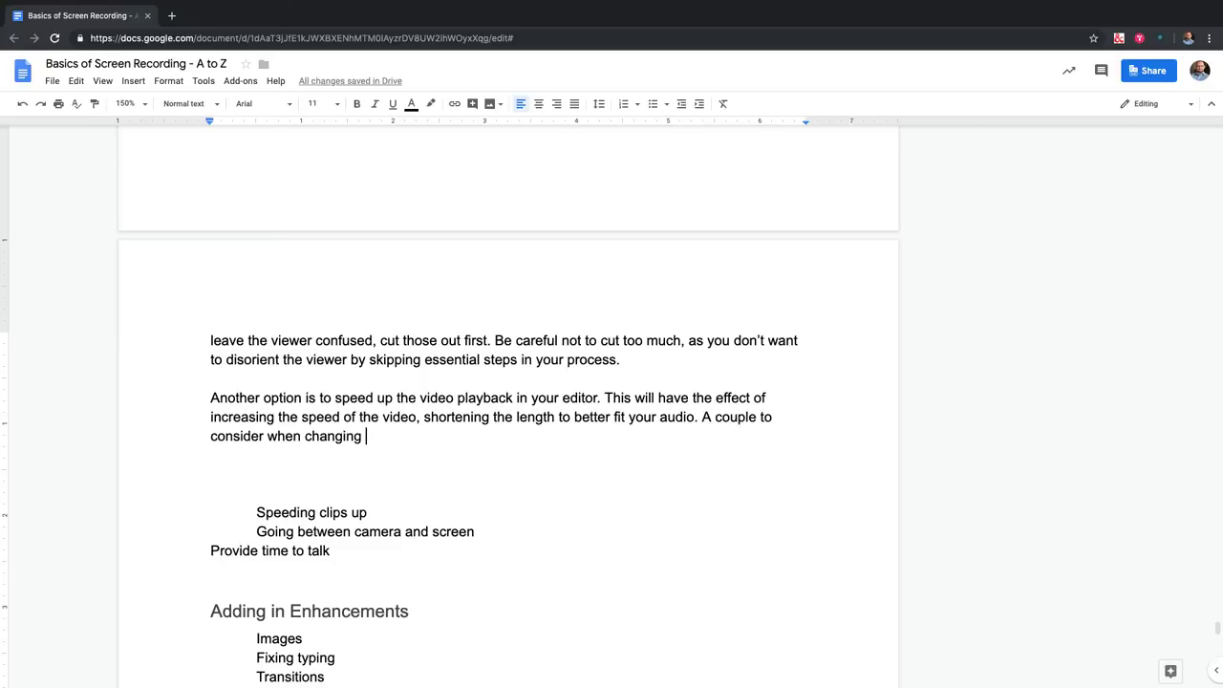
{"action": "scroll", "coordinate": [692, 381], "scroll_direction": "up", "scroll_amount": 5}
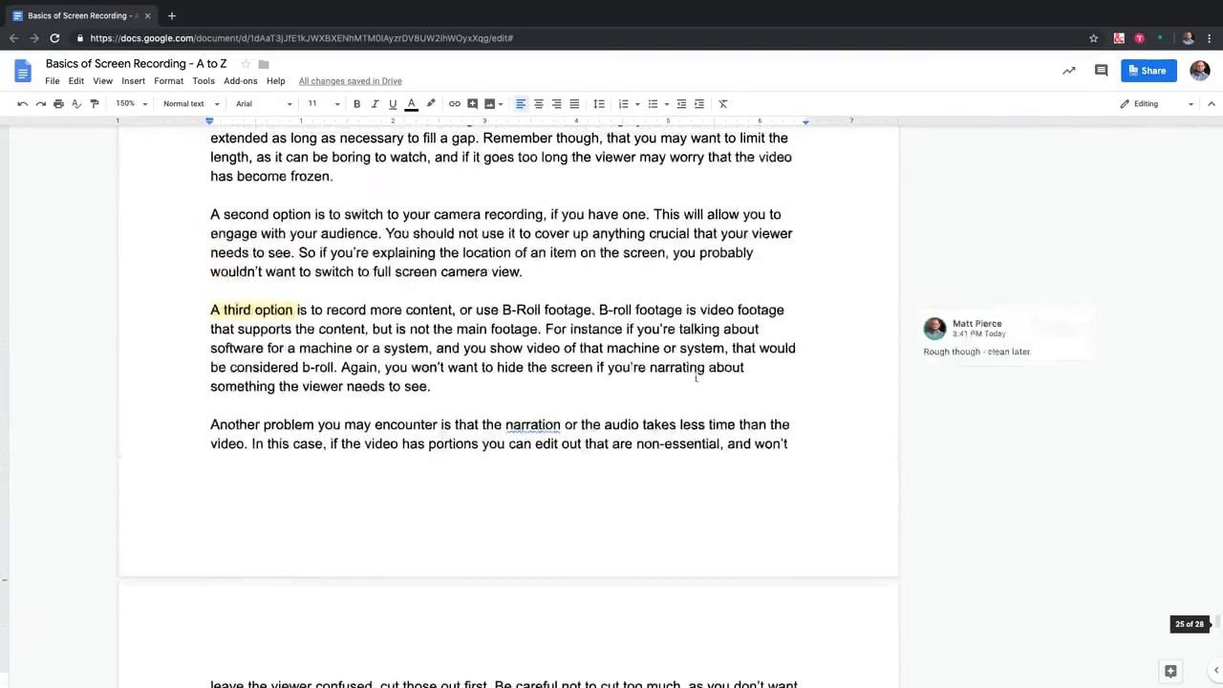
{"action": "scroll", "coordinate": [692, 380], "scroll_direction": "down", "scroll_amount": 3}
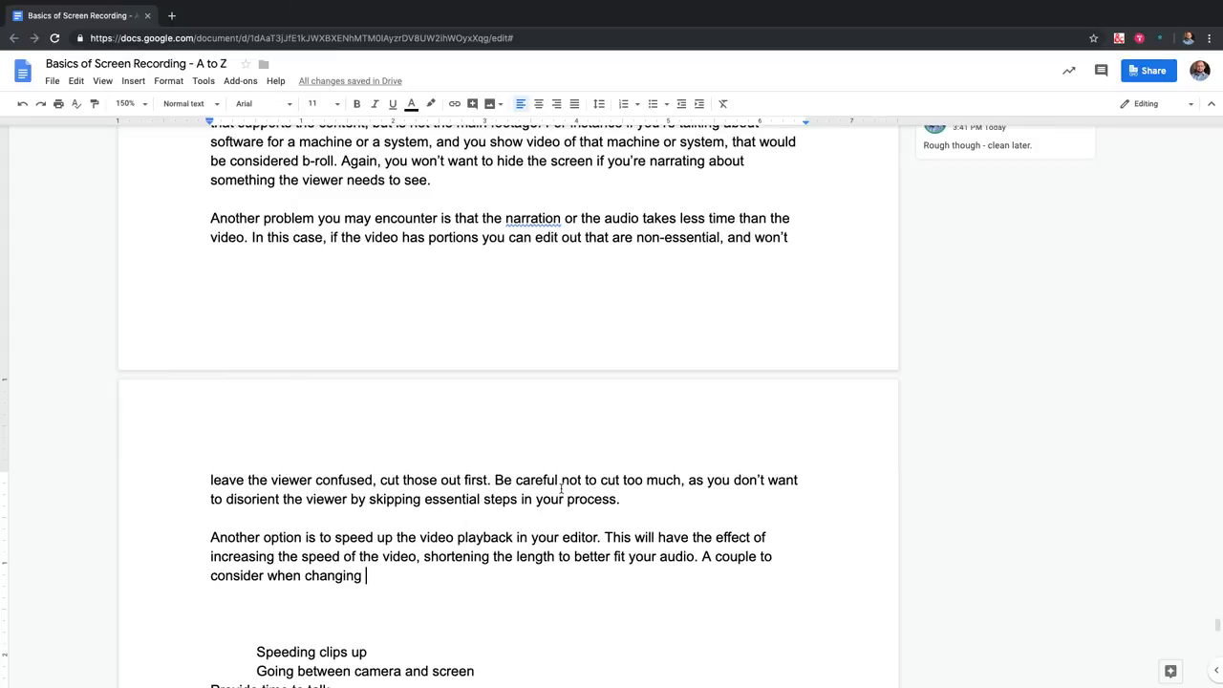
{"action": "scroll", "coordinate": [562, 488], "scroll_direction": "up", "scroll_amount": 1}
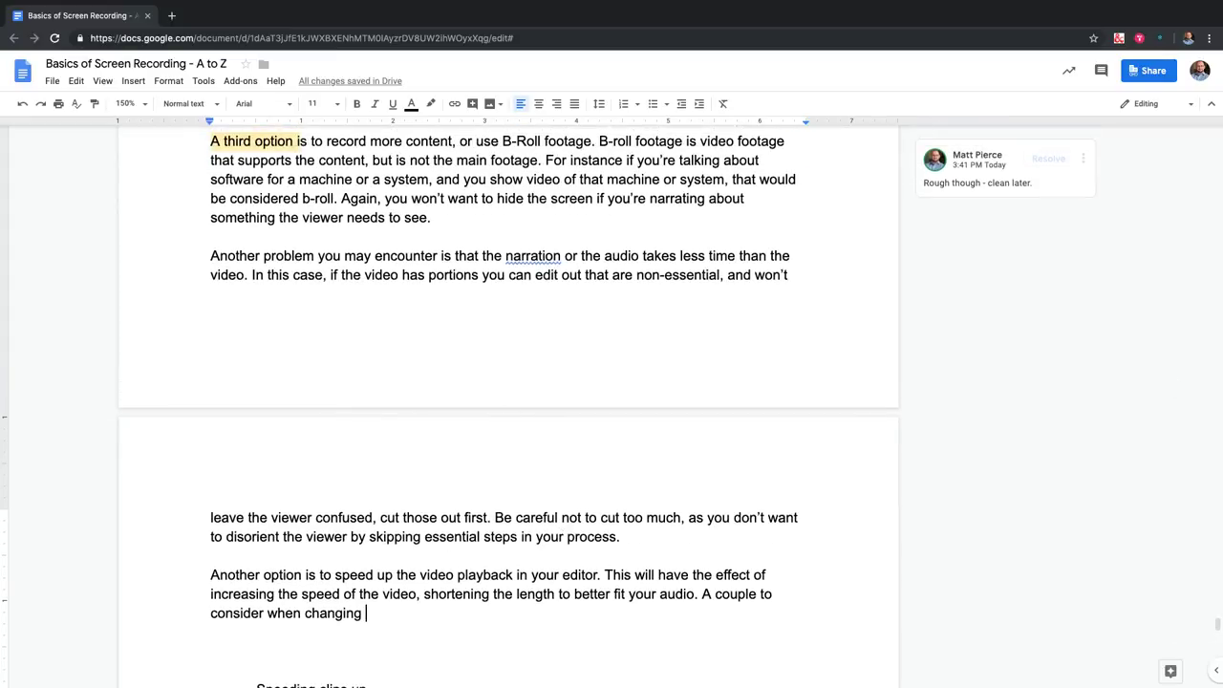